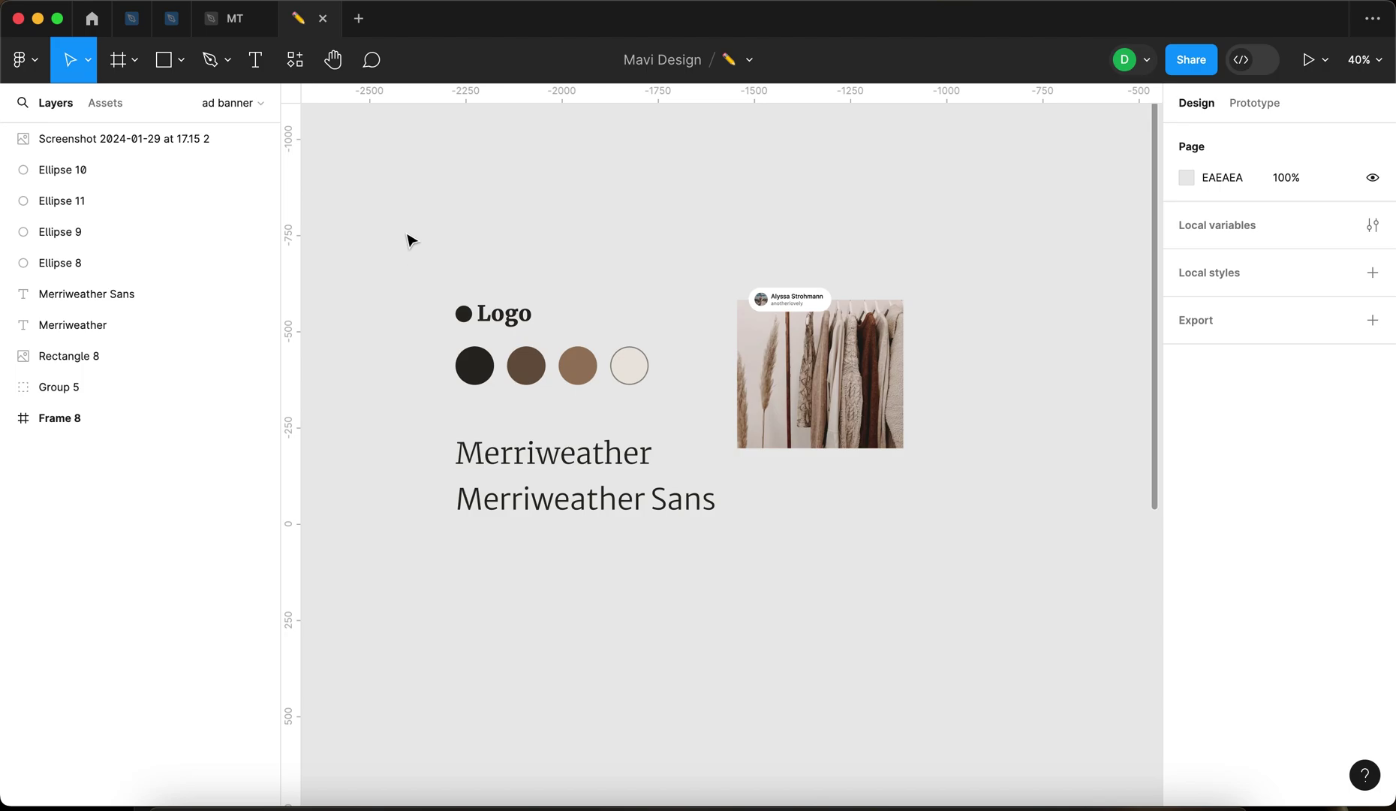
# Review the style board's clothing photo and its four colour swatches
pyautogui.moveTo(406, 235); pyautogui.dragTo(980, 686)
pyautogui.click(982, 686)
pyautogui.scroll(10, 863, 334)
pyautogui.click(911, 336)
pyautogui.scroll(1, 908, 340)
pyautogui.click(745, 204)
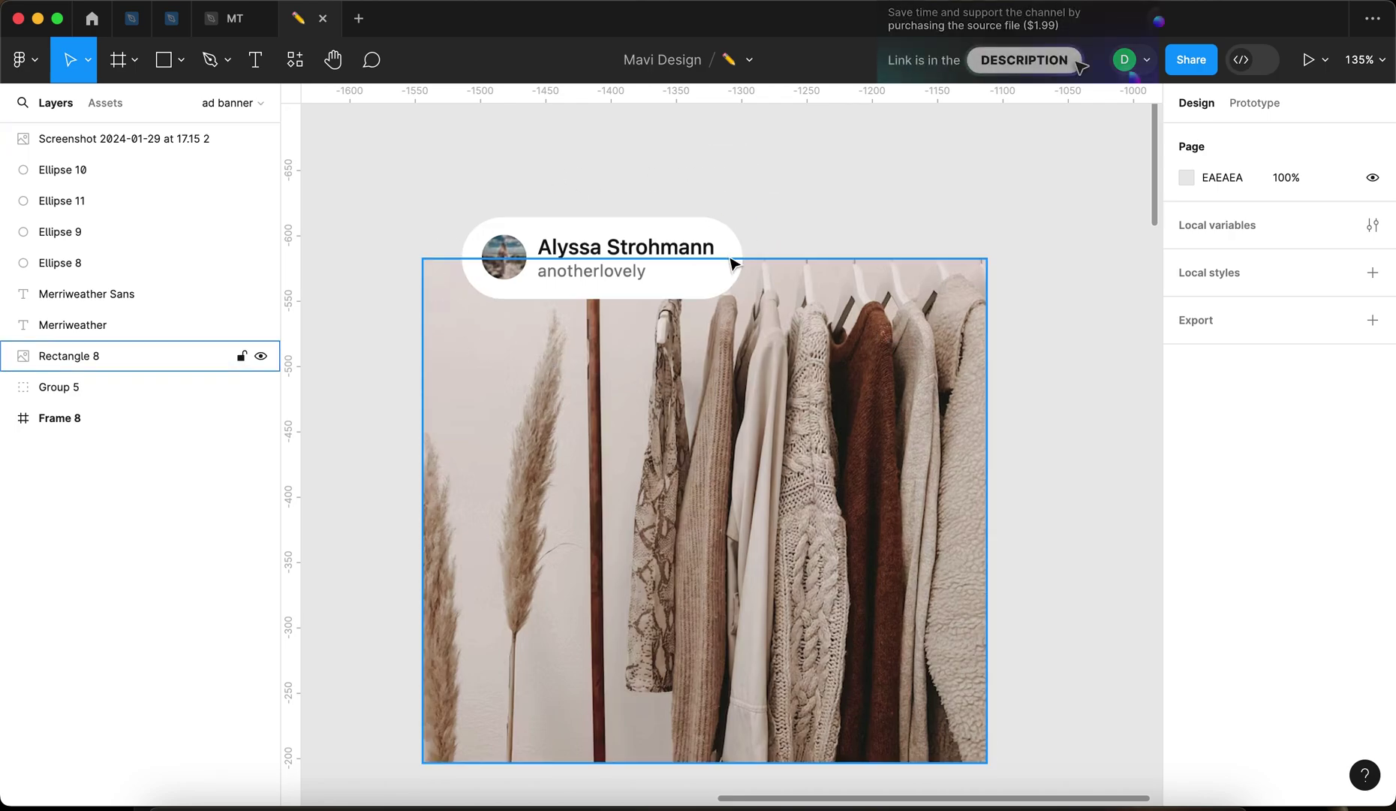
pyautogui.scroll(-2, 809, 222)
pyautogui.hscroll(-3, 696, 322)
pyautogui.scroll(-3, 732, 481)
pyautogui.hscroll(-5, 732, 481)
pyautogui.click(555, 436)
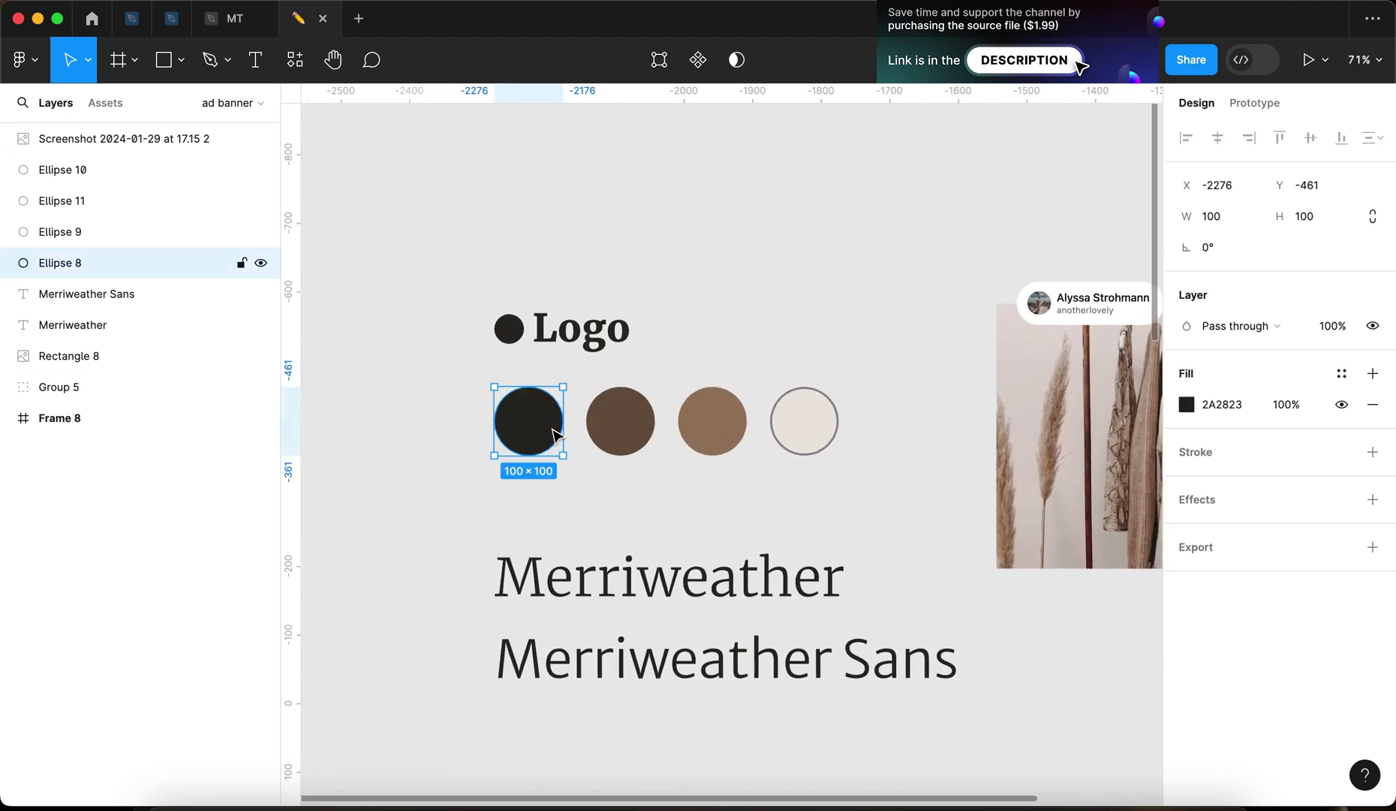
pyautogui.click(620, 442)
pyautogui.click(714, 431)
pyautogui.click(807, 428)
pyautogui.click(546, 409)
pyautogui.click(870, 518)
# Inspect the Merriweather and Merriweather Sans font samples and the Logo group
pyautogui.hscroll(3, 755, 424)
pyautogui.scroll(-2, 755, 424)
pyautogui.click(530, 499)
pyautogui.doubleClick(399, 475)
pyautogui.press('Escape')
pyautogui.click(957, 584)
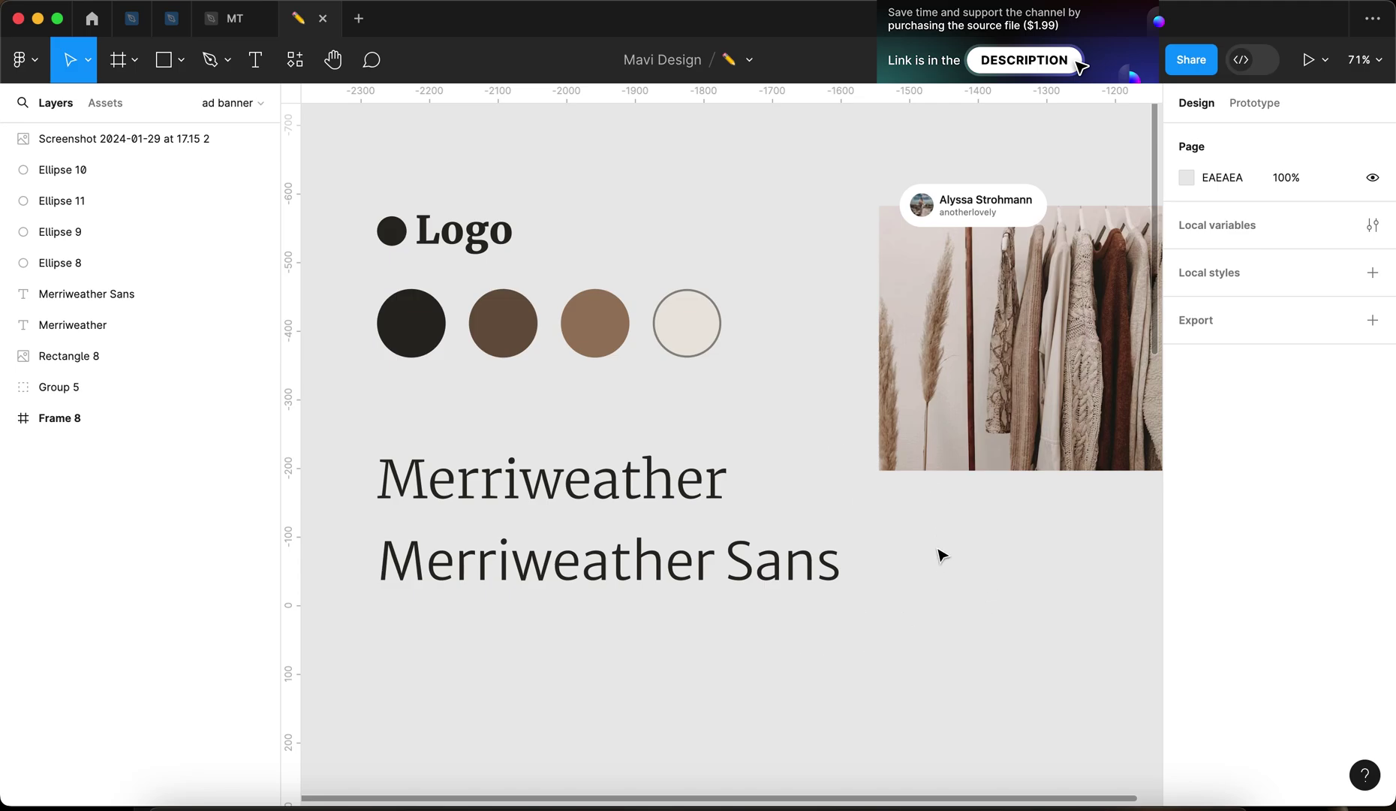
pyautogui.click(614, 569)
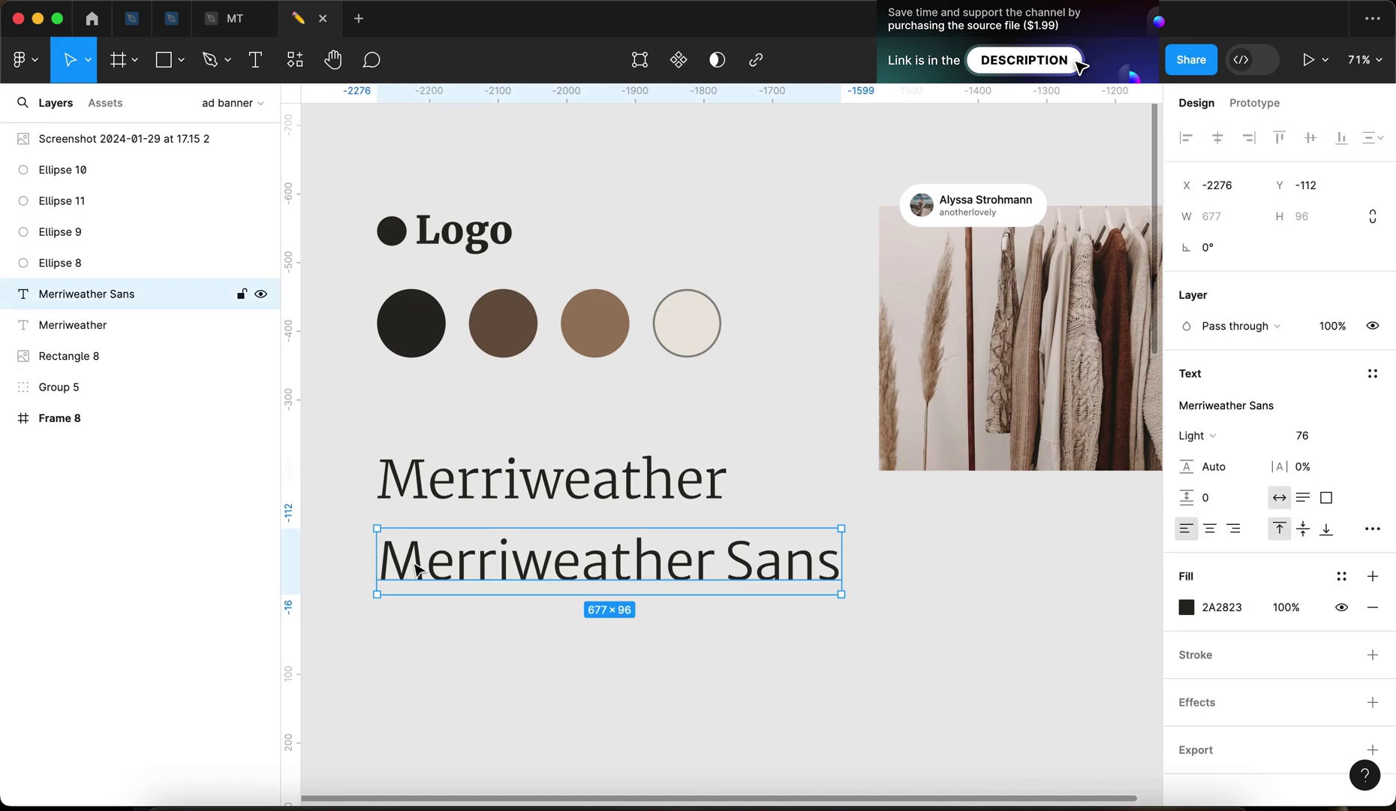
pyautogui.press('Escape')
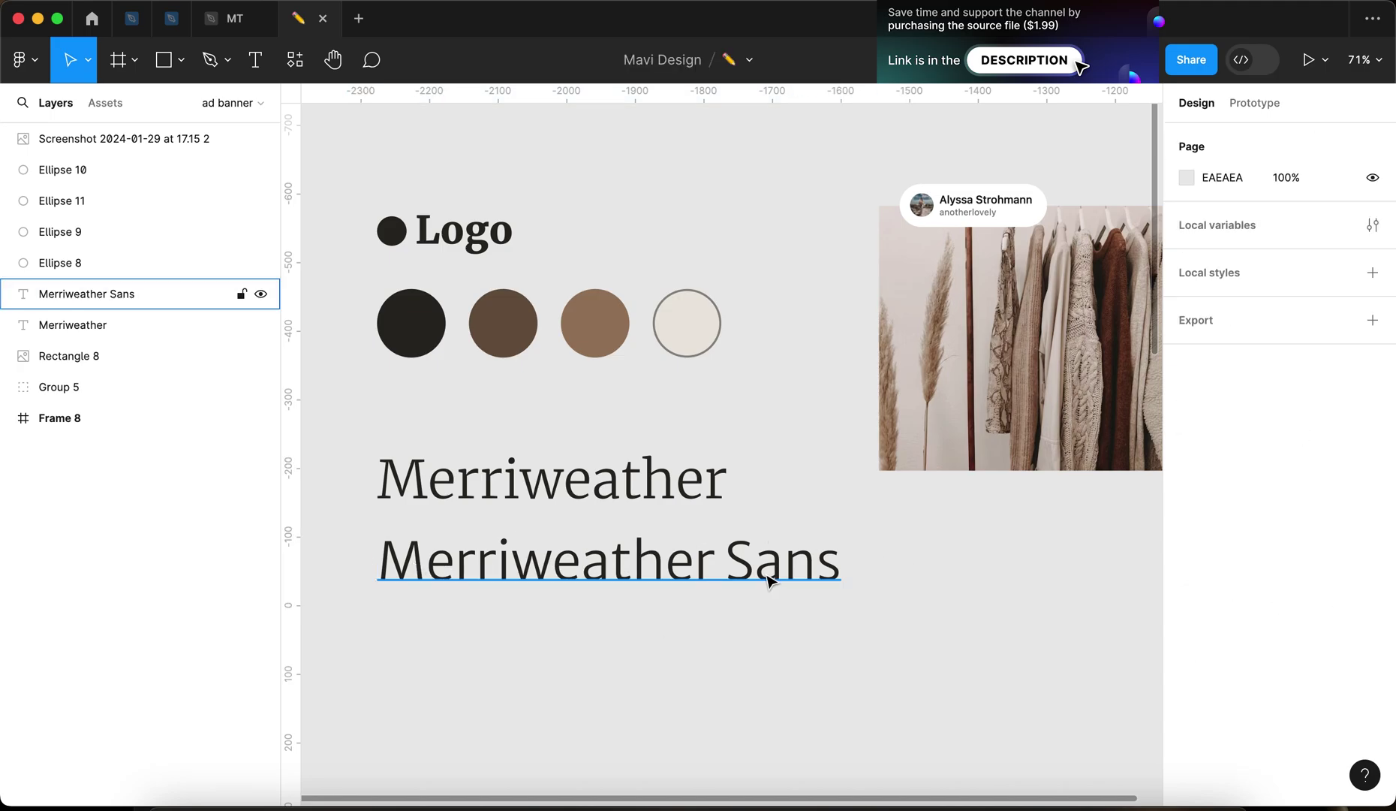
pyautogui.click(574, 478)
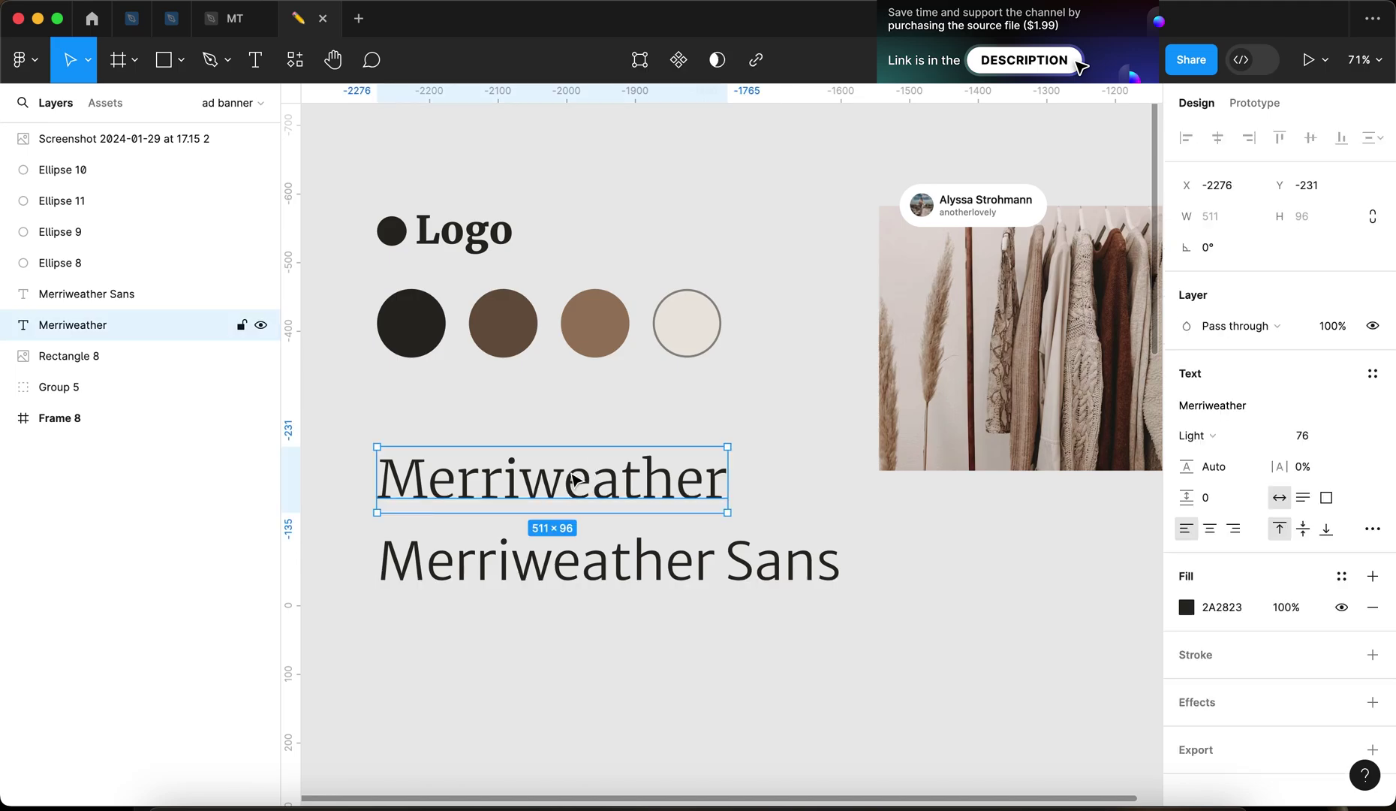
pyautogui.click(465, 263)
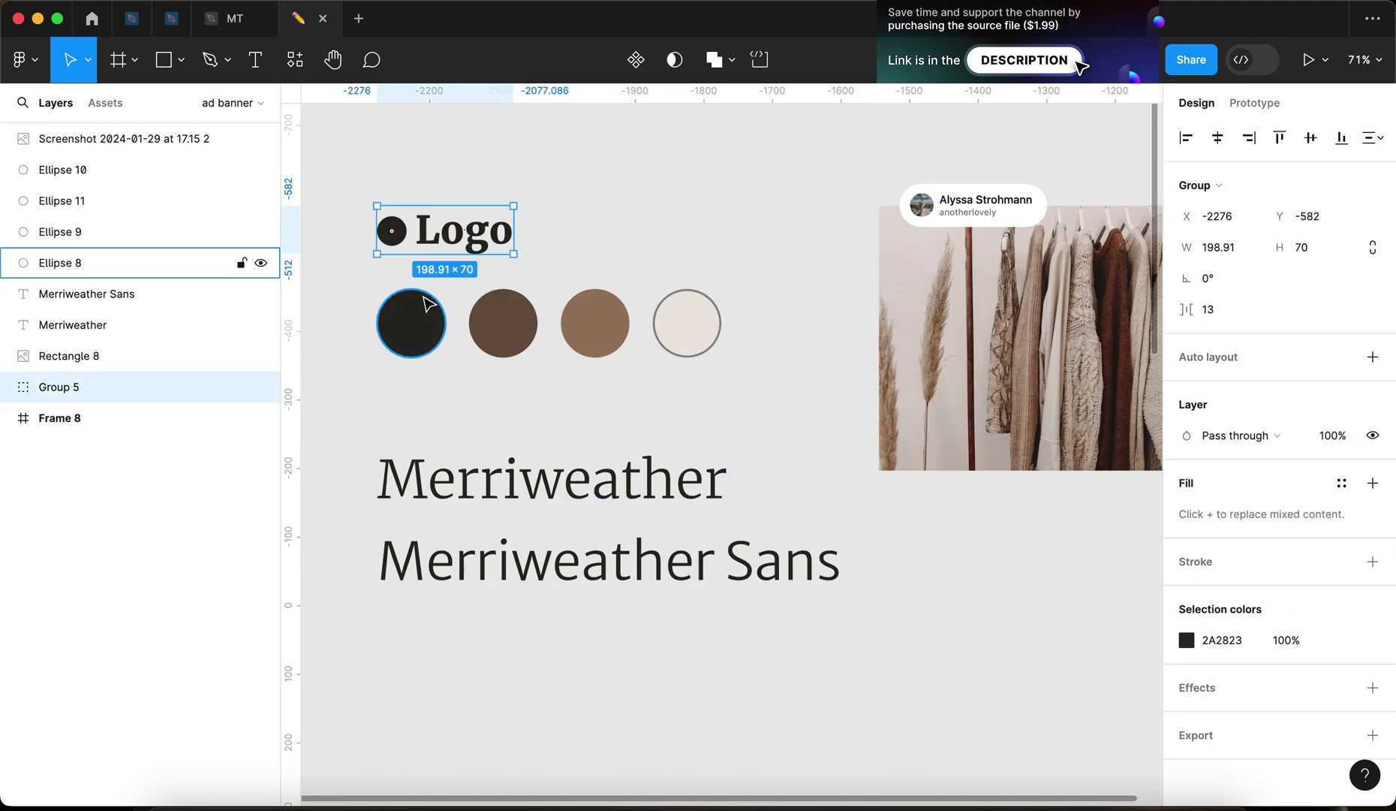
pyautogui.hscroll(-2, 428, 304)
pyautogui.scroll(-1, 509, 321)
pyautogui.scroll(2, 957, 582)
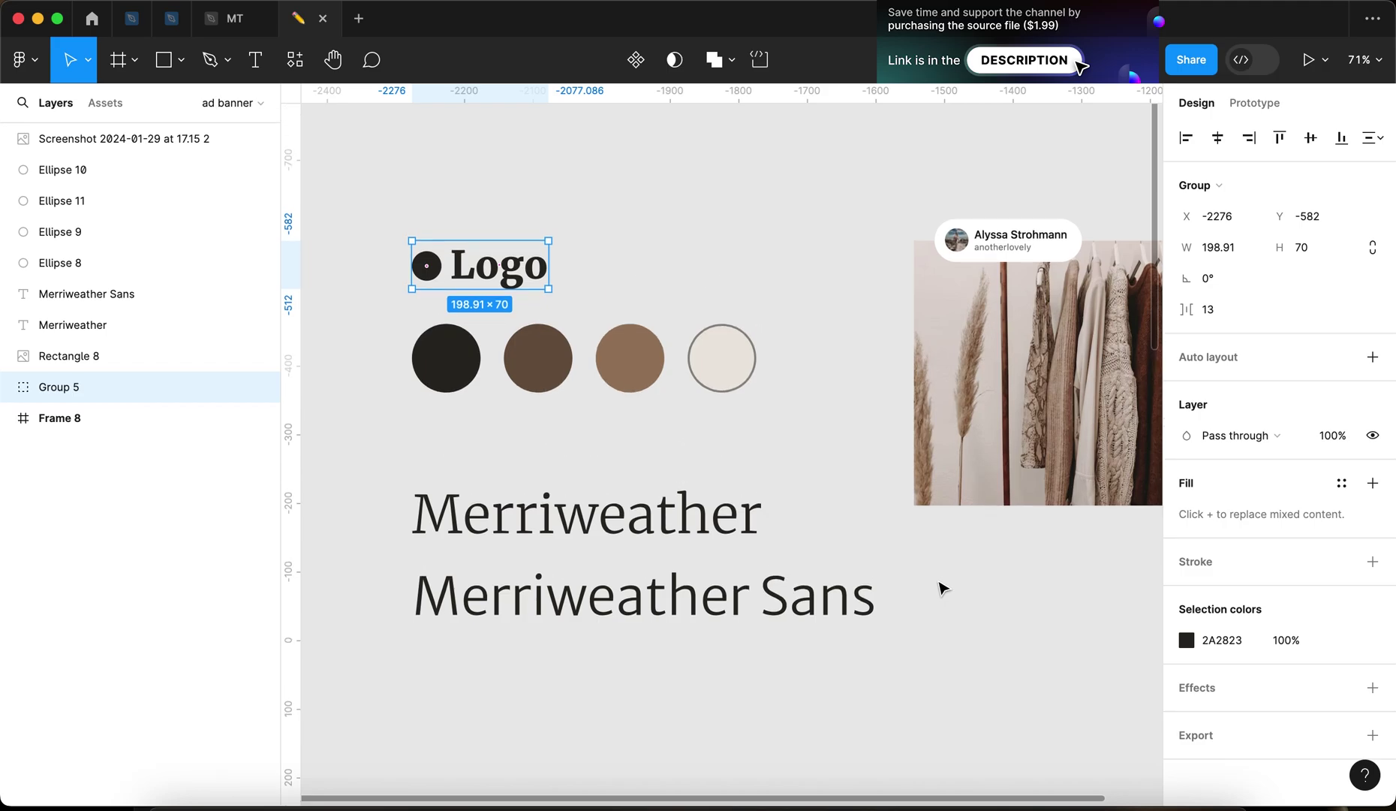
pyautogui.scroll(-5, 943, 587)
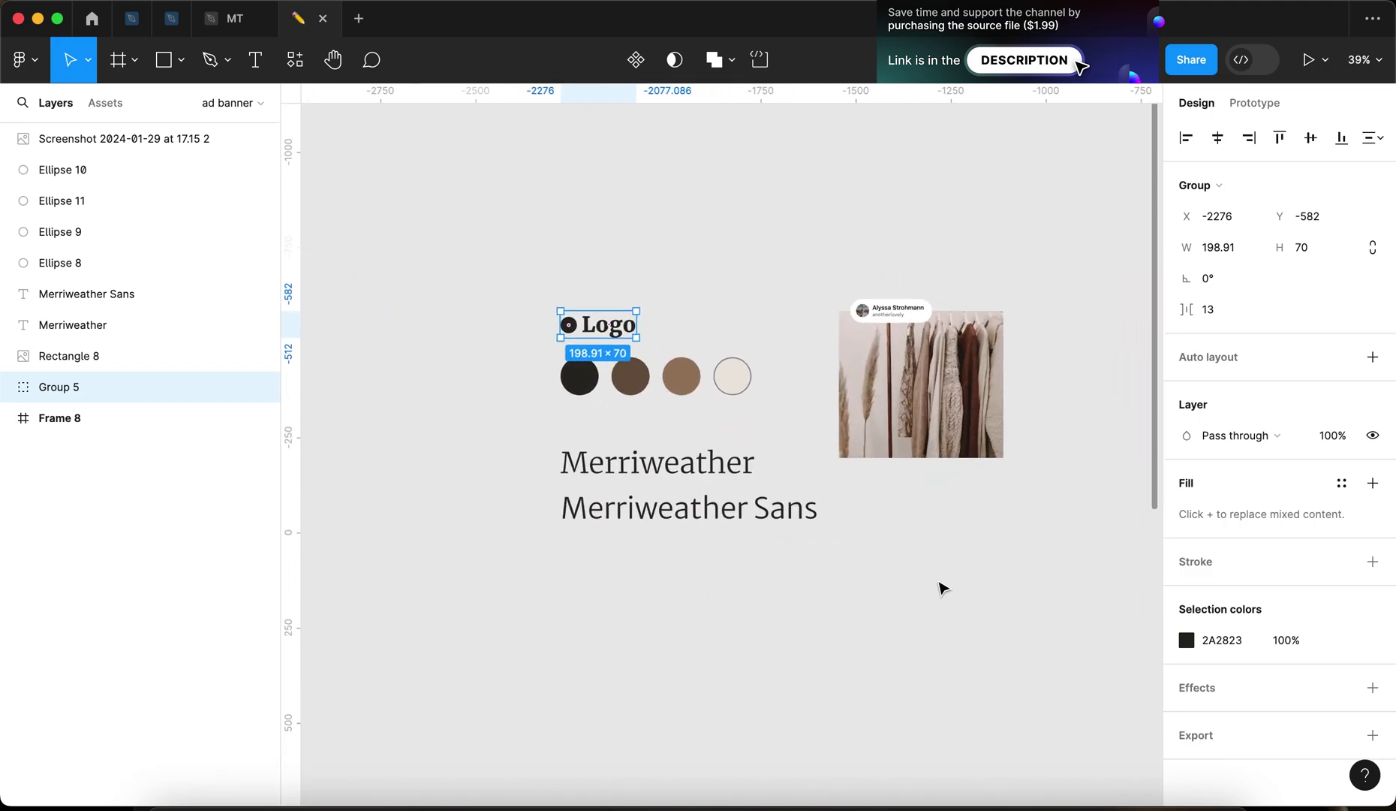
pyautogui.scroll(-1, 942, 587)
pyautogui.hscroll(1, 942, 586)
pyautogui.click(922, 582)
pyautogui.scroll(-1, 902, 577)
pyautogui.hscroll(1, 901, 577)
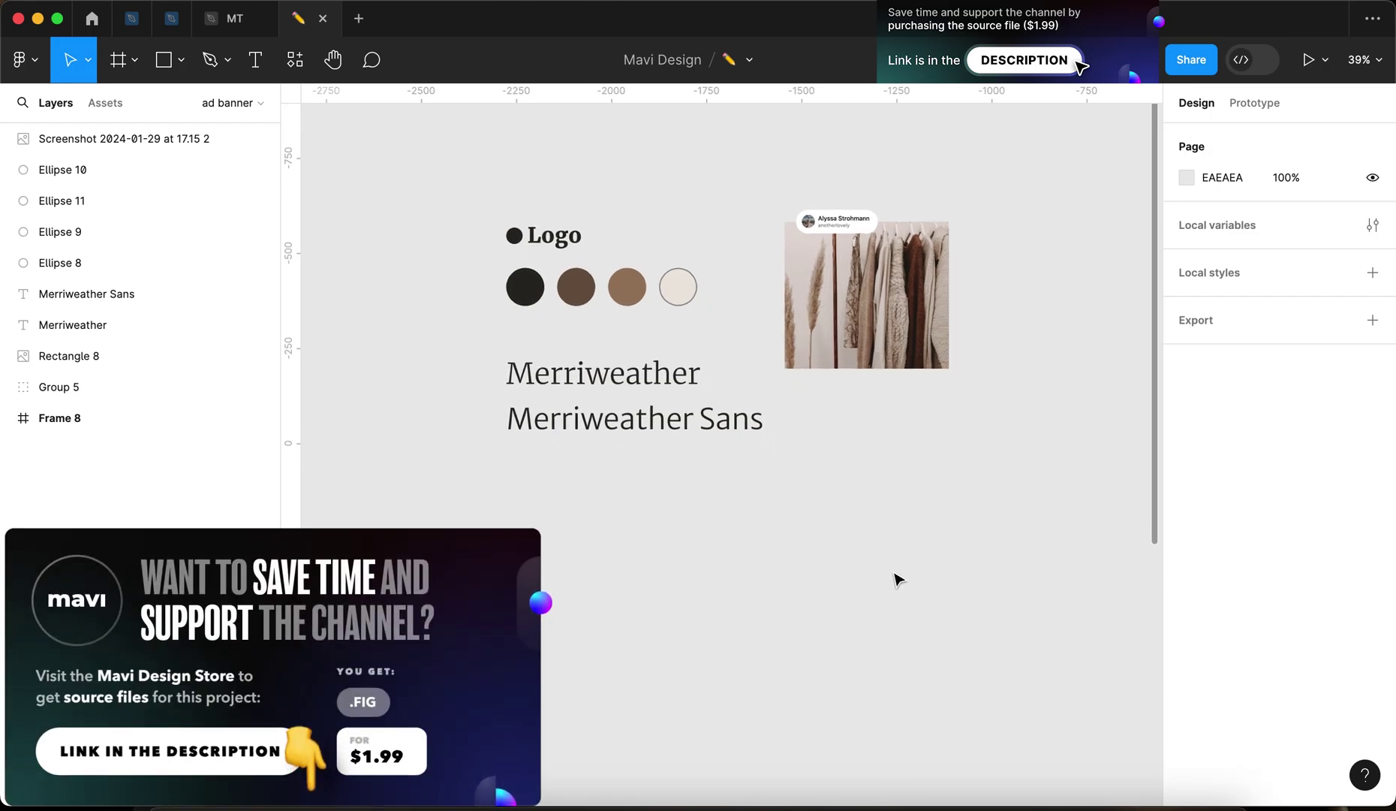
# Draw a new 1200×628 frame below the font samples
pyautogui.press('f')
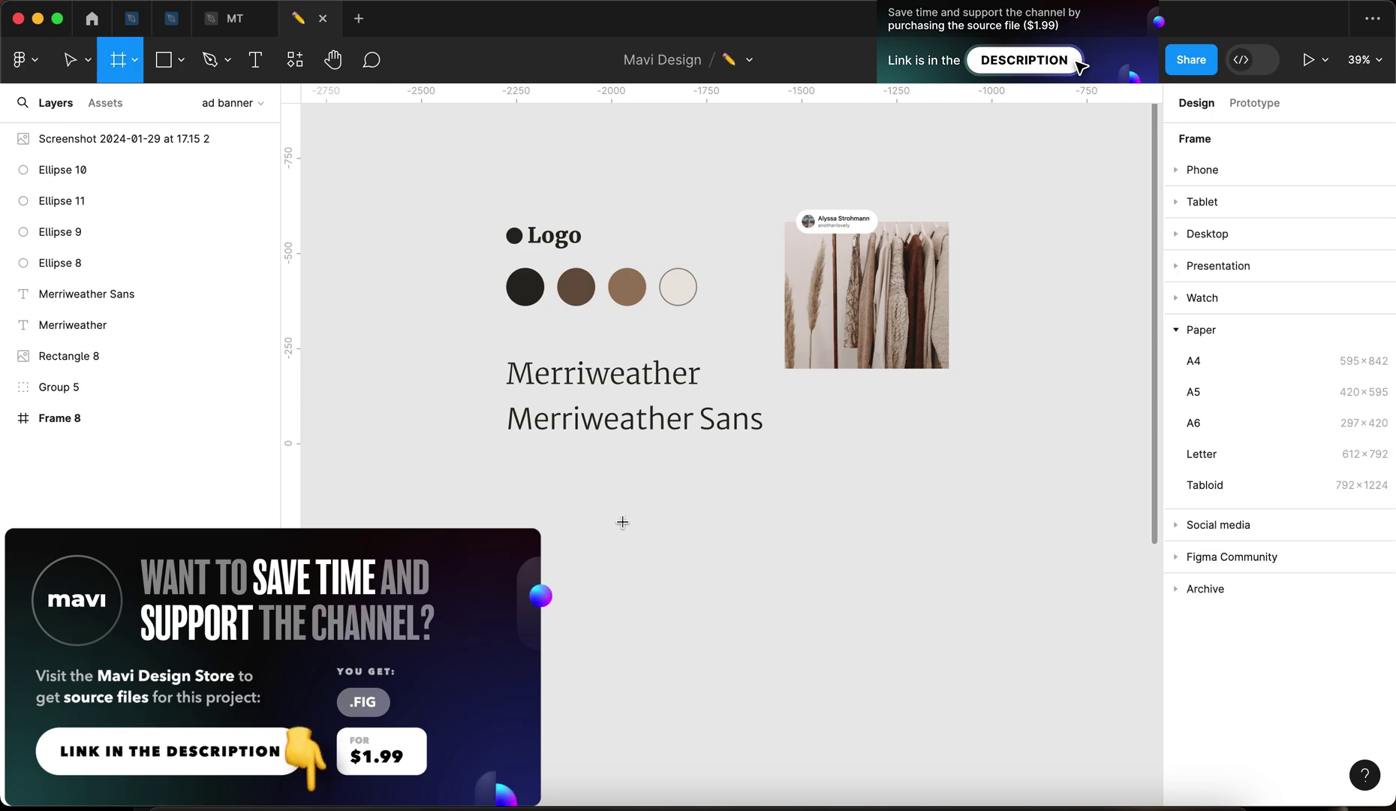
pyautogui.moveTo(506, 474); pyautogui.dragTo(867, 626)
pyautogui.click(1221, 254)
pyautogui.write('1200')
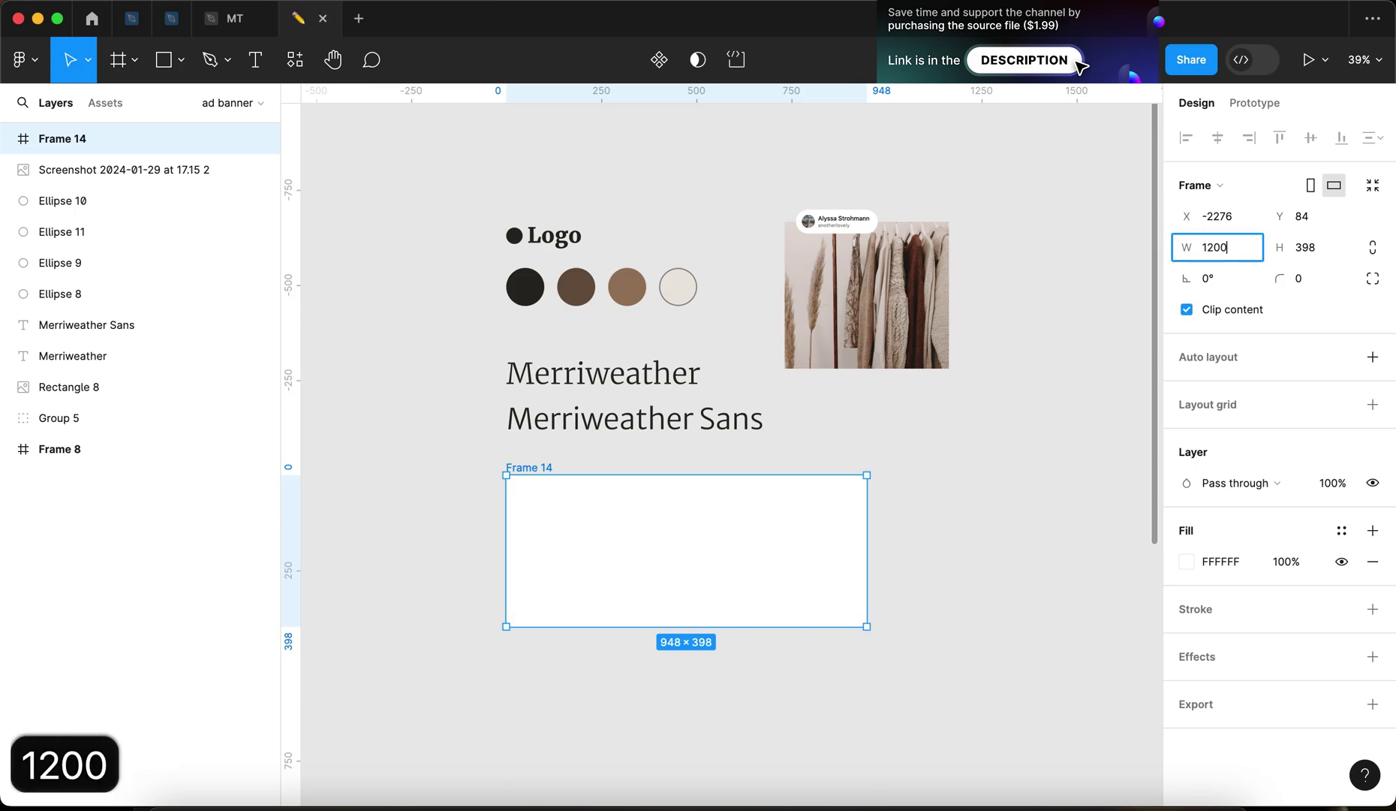
pyautogui.press('Tab')
pyautogui.write('628')
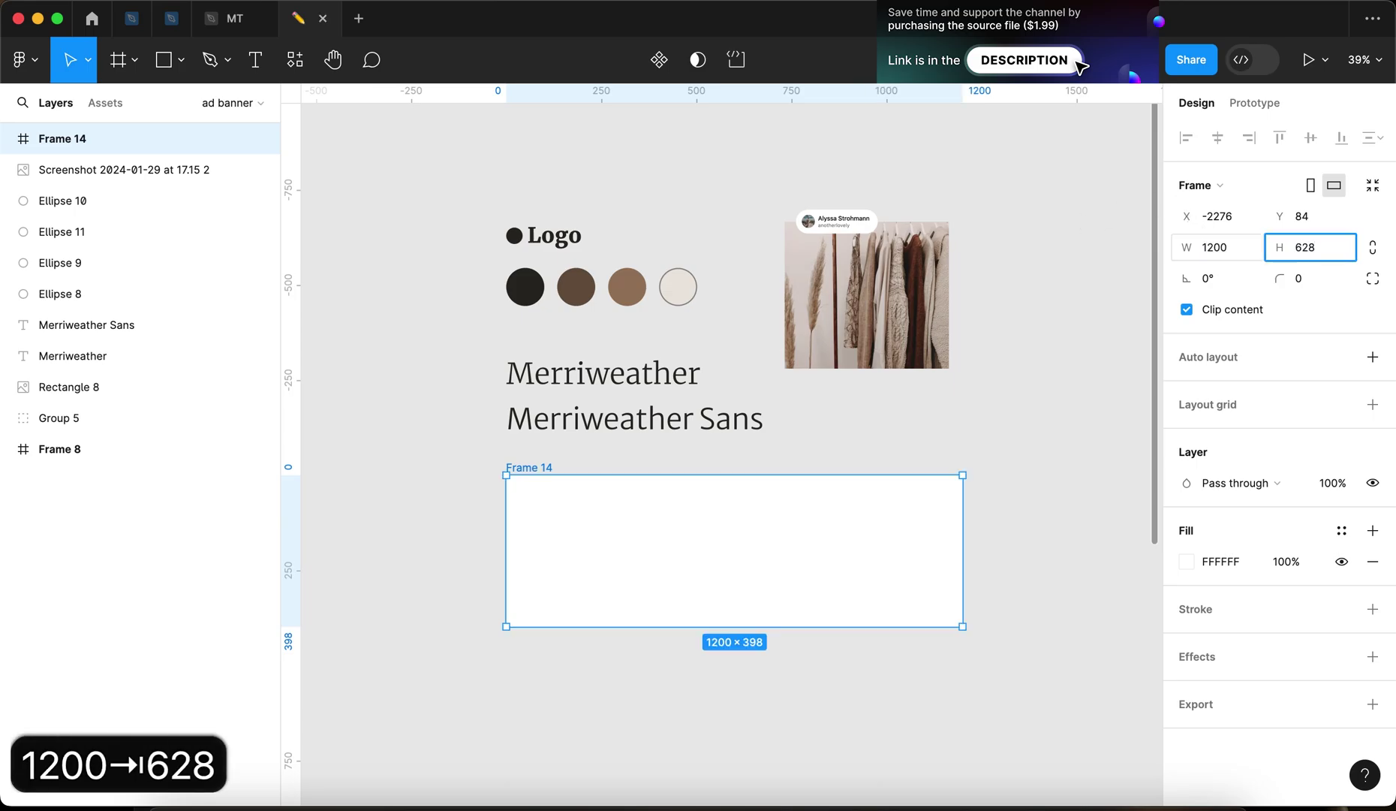
pyautogui.press('Return')
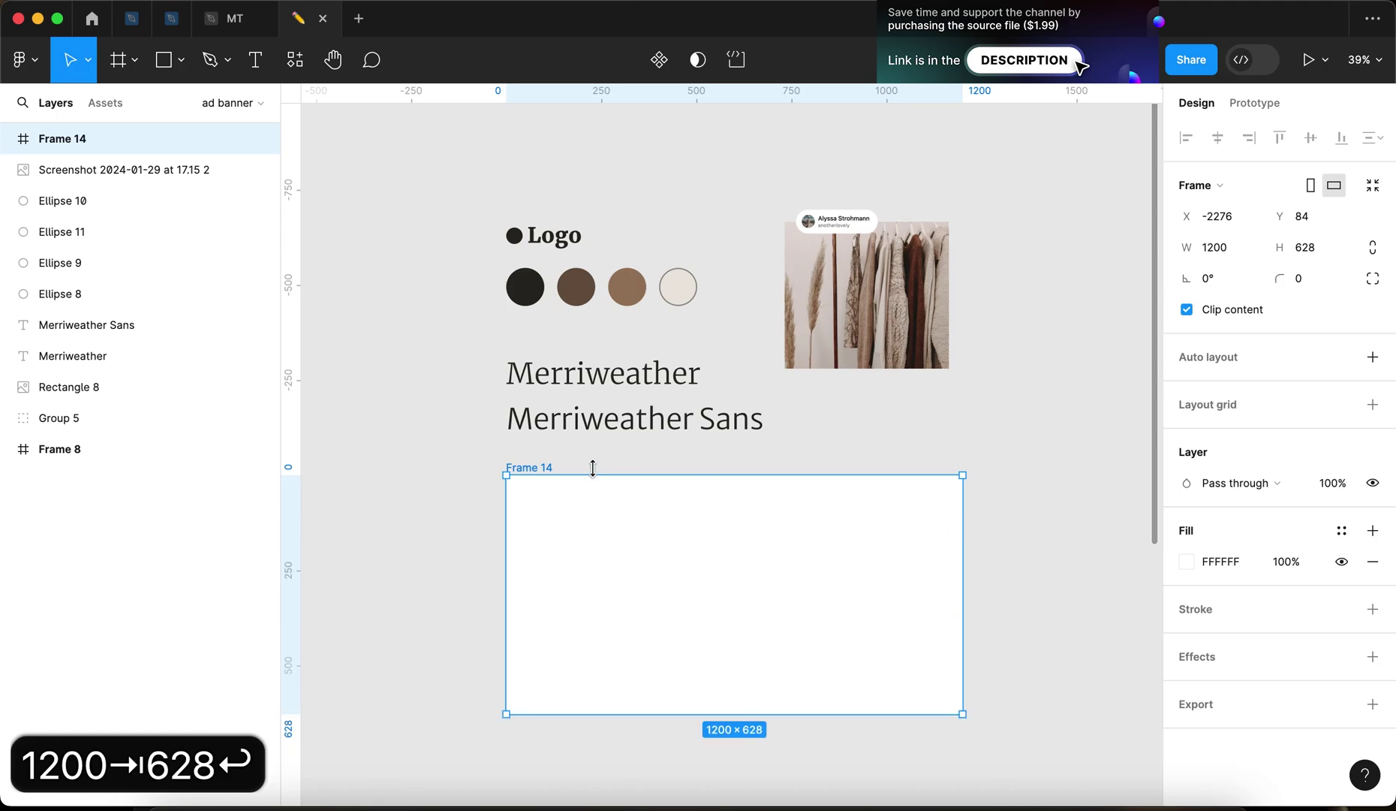
# Rename the new frame to 'sustainable fashion banner'
pyautogui.press('super+r')
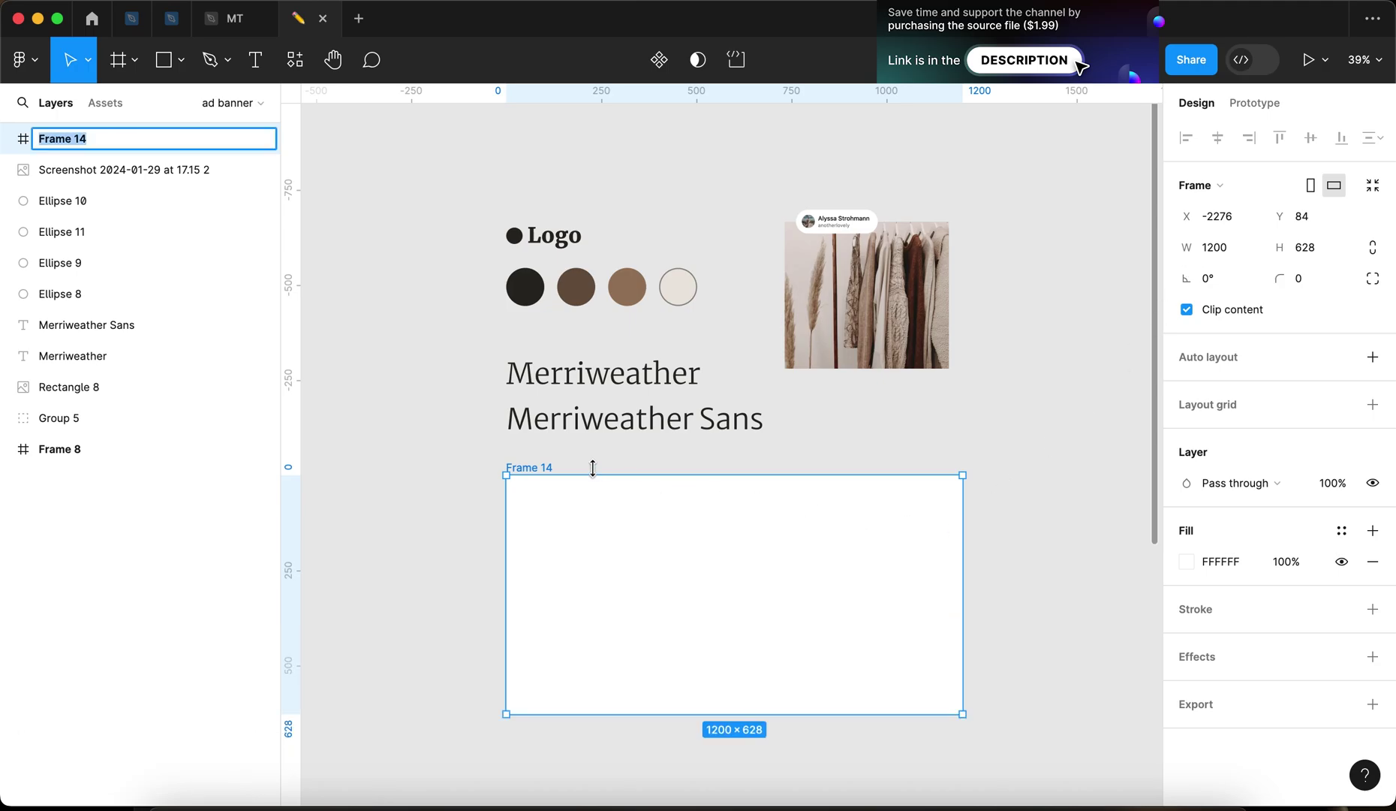
pyautogui.write('sustai')
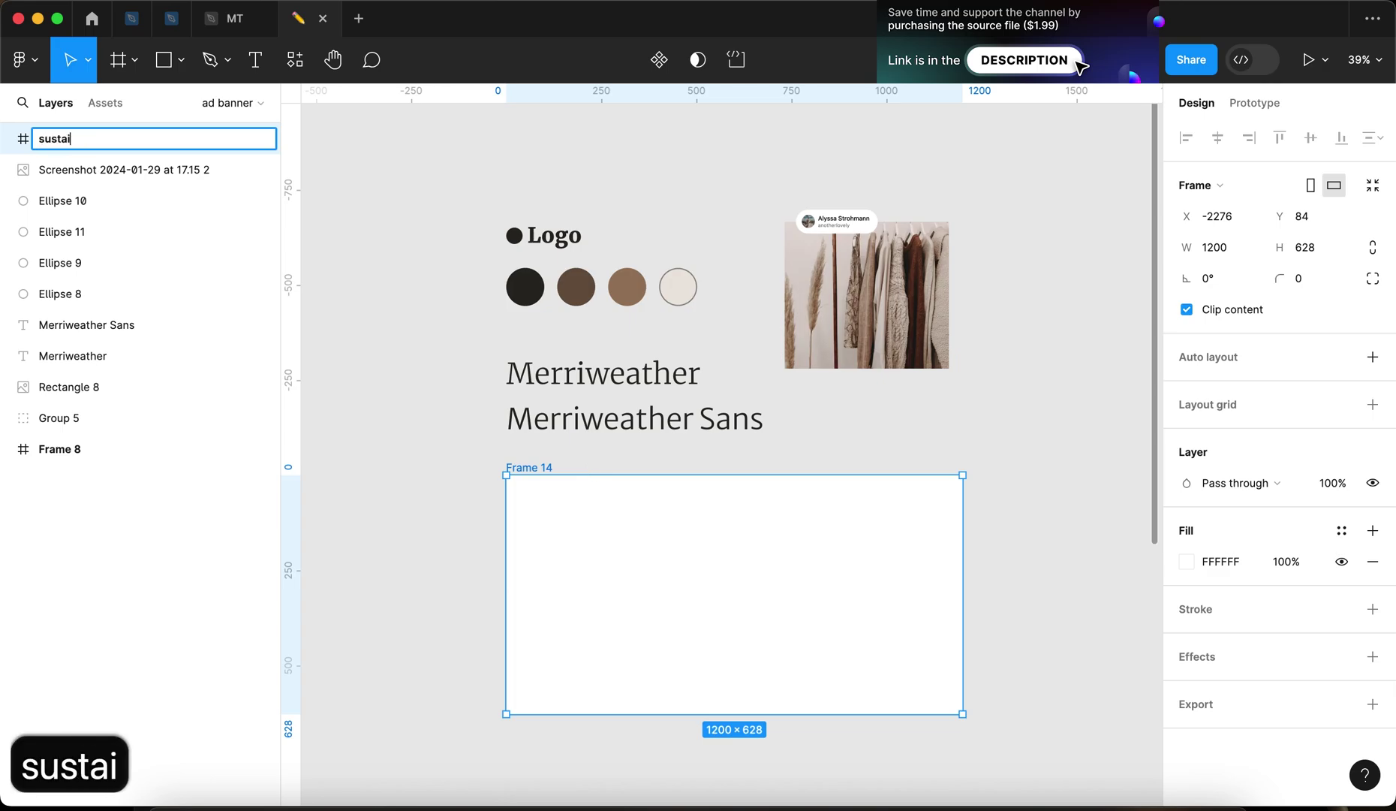
pyautogui.write('nable fashion banner')
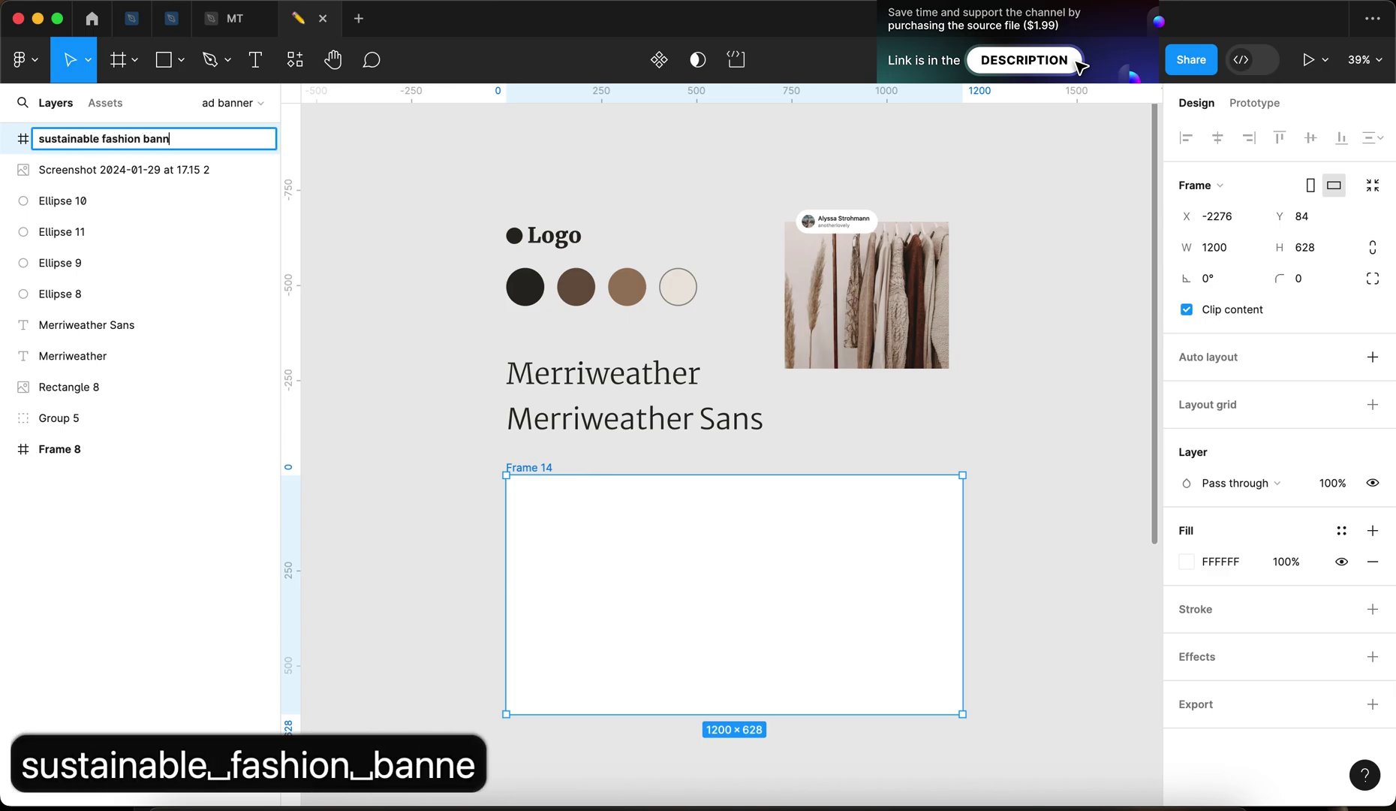
pyautogui.click(778, 353)
pyautogui.scroll(-2, 778, 352)
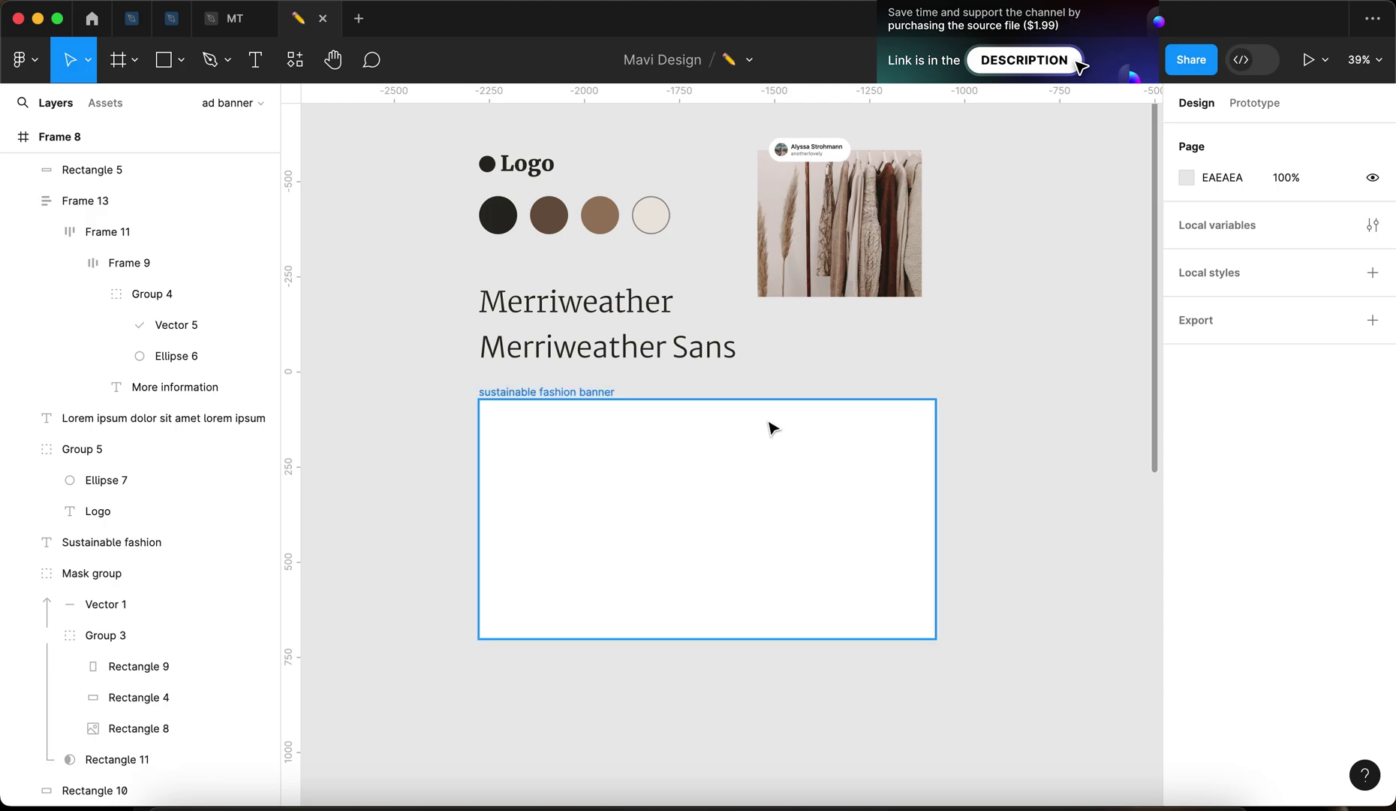
# Draw a 1150×578 rectangle in the banner and centre it horizontally and vertically
pyautogui.press('r')
pyautogui.moveTo(495, 414); pyautogui.dragTo(918, 623)
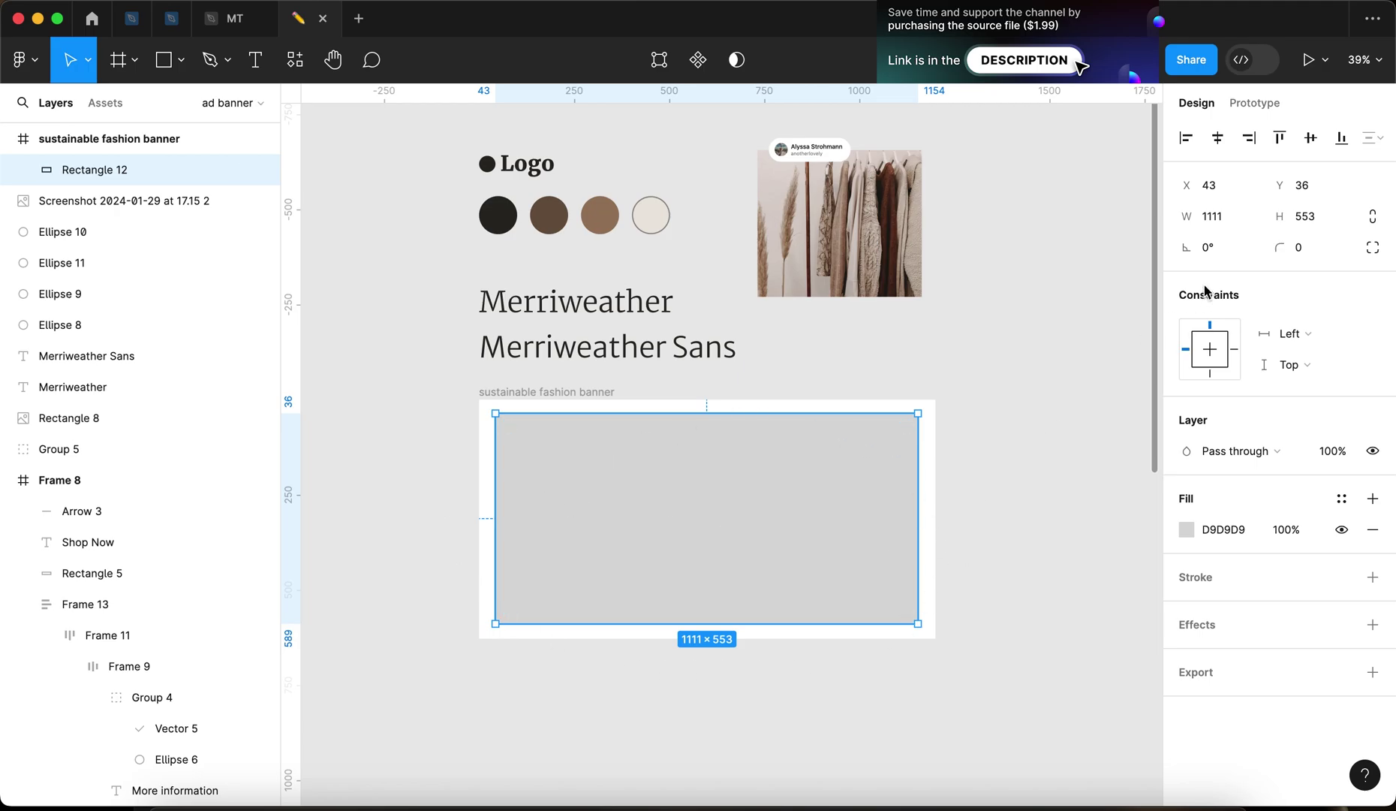
pyautogui.click(1235, 220)
pyautogui.write('1150')
pyautogui.press('Return')
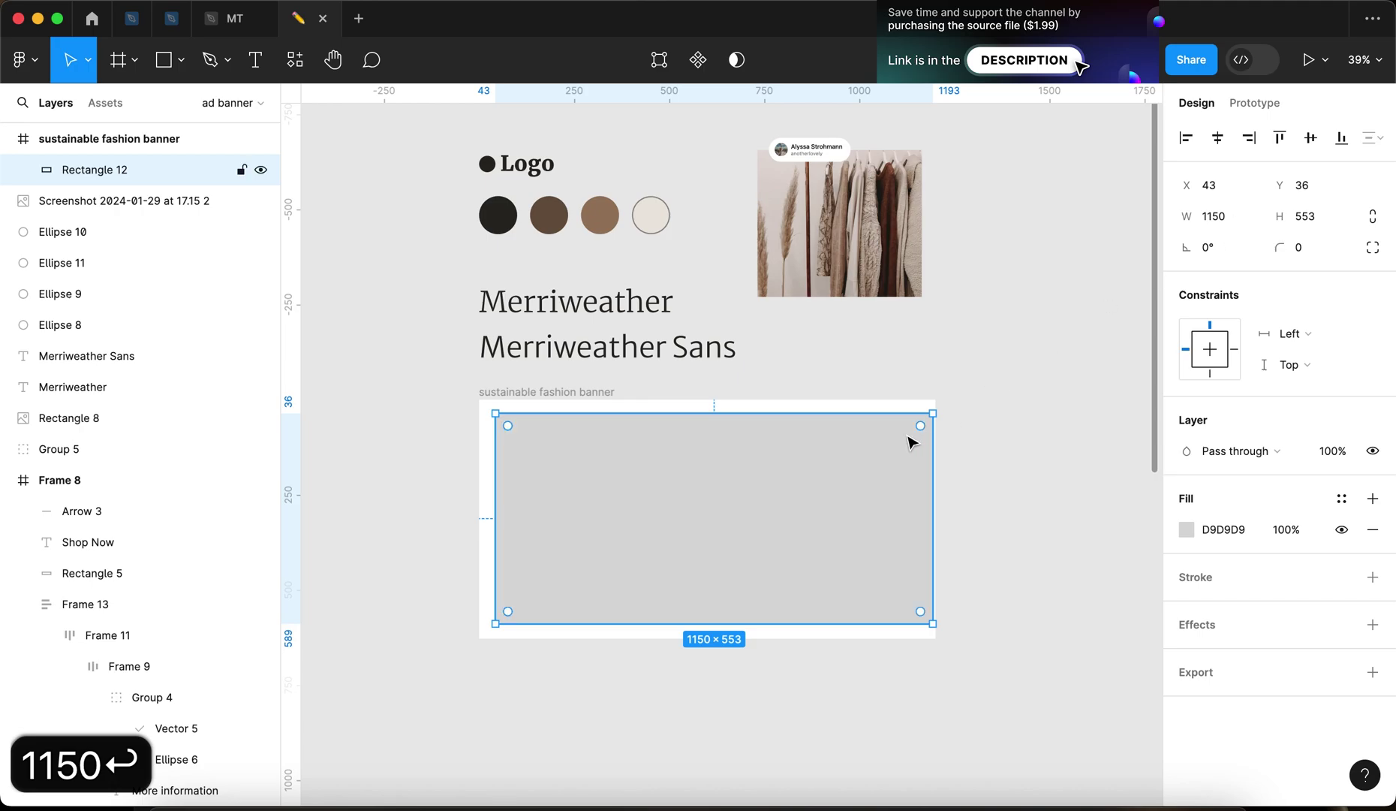
pyautogui.hotkey('alt', 'h')
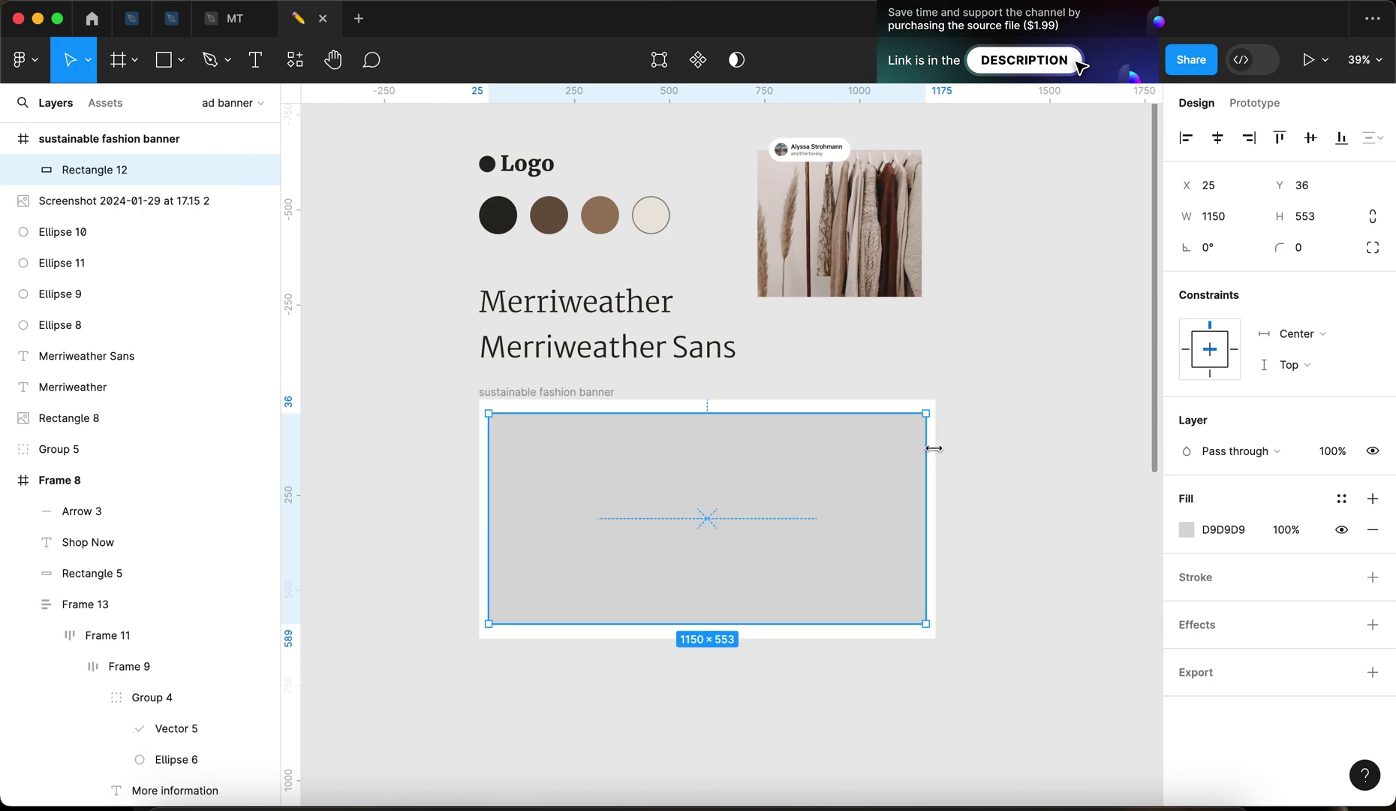
pyautogui.click(1309, 223)
pyautogui.write('578')
pyautogui.press('Return')
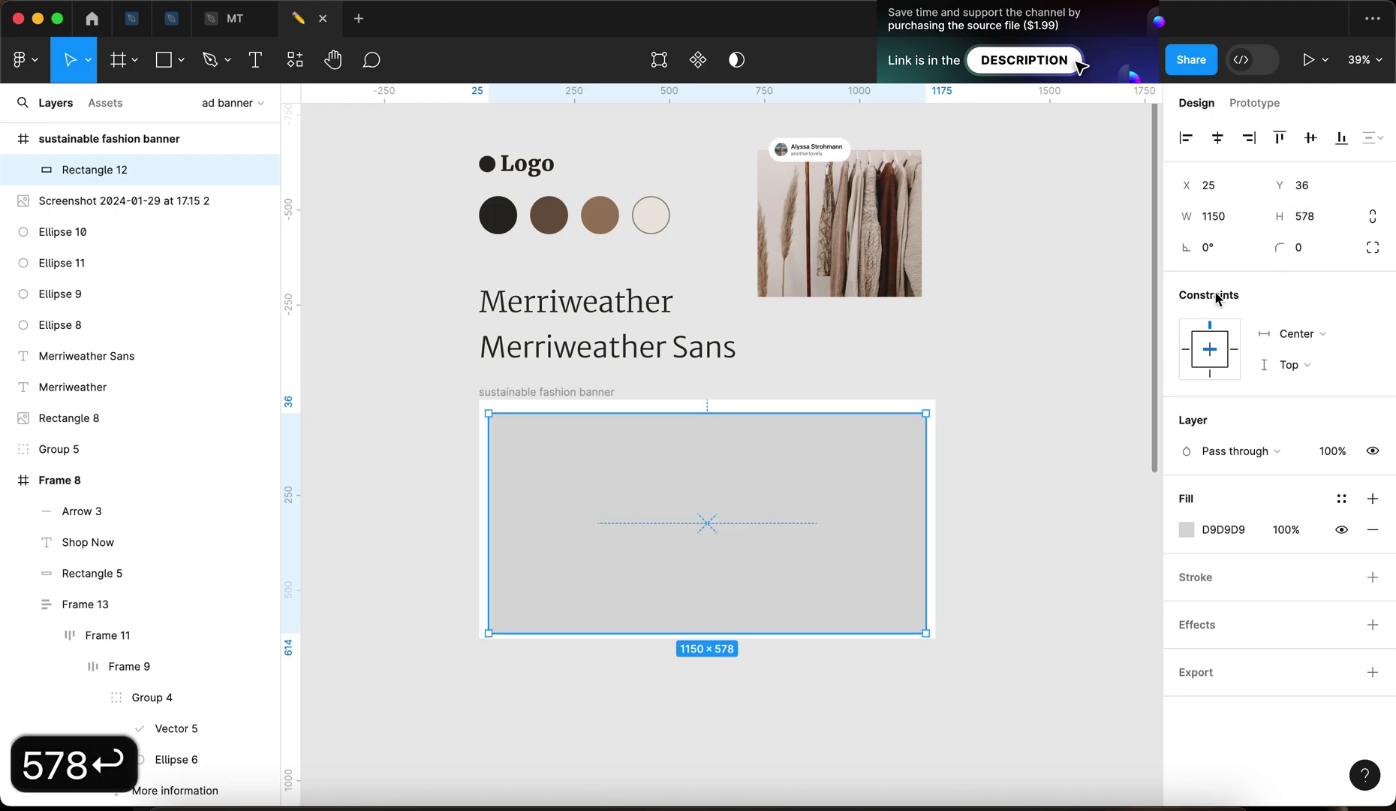
pyautogui.hotkey('alt', 'v')
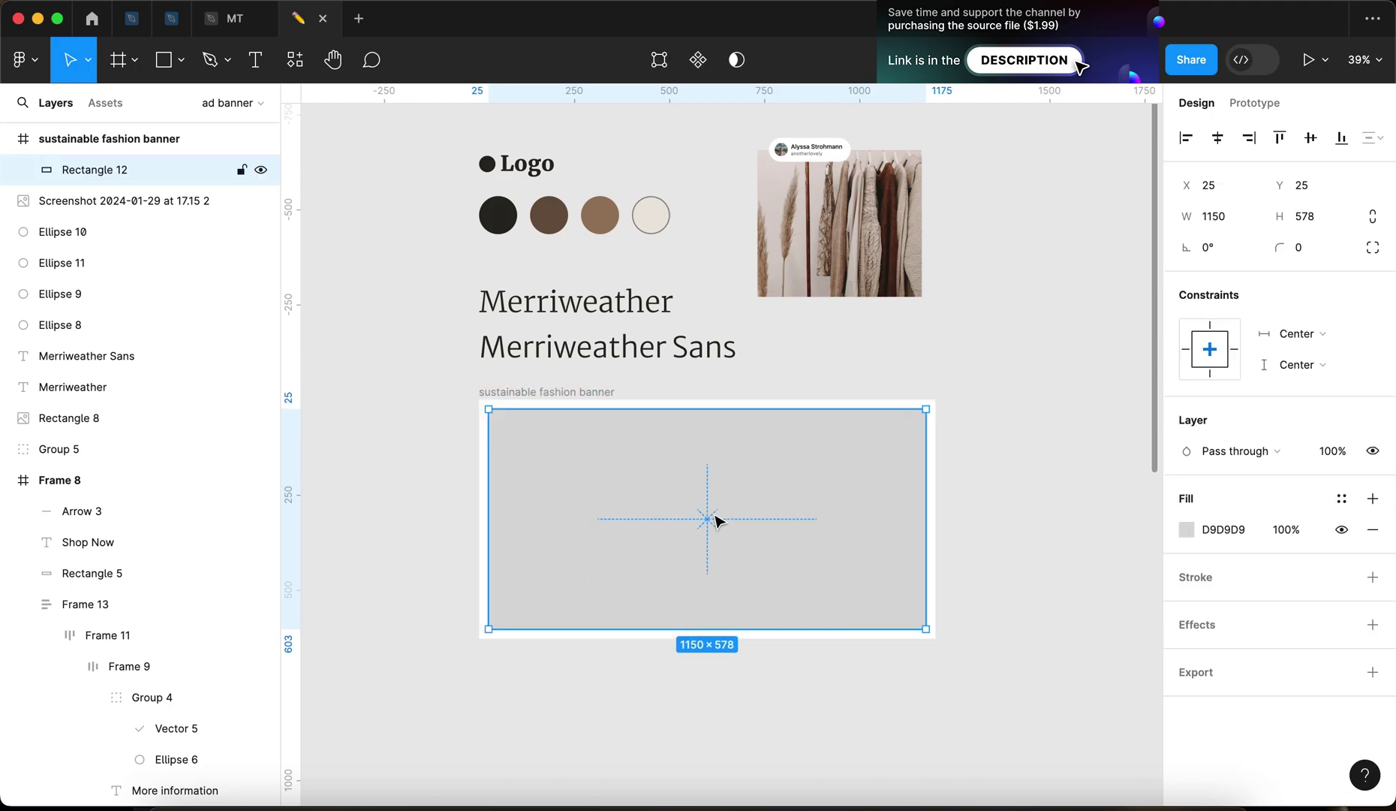
# Give the grey banner rectangle a corner radius of 60
pyautogui.click(431, 579)
pyautogui.scroll(1, 430, 580)
pyautogui.click(839, 536)
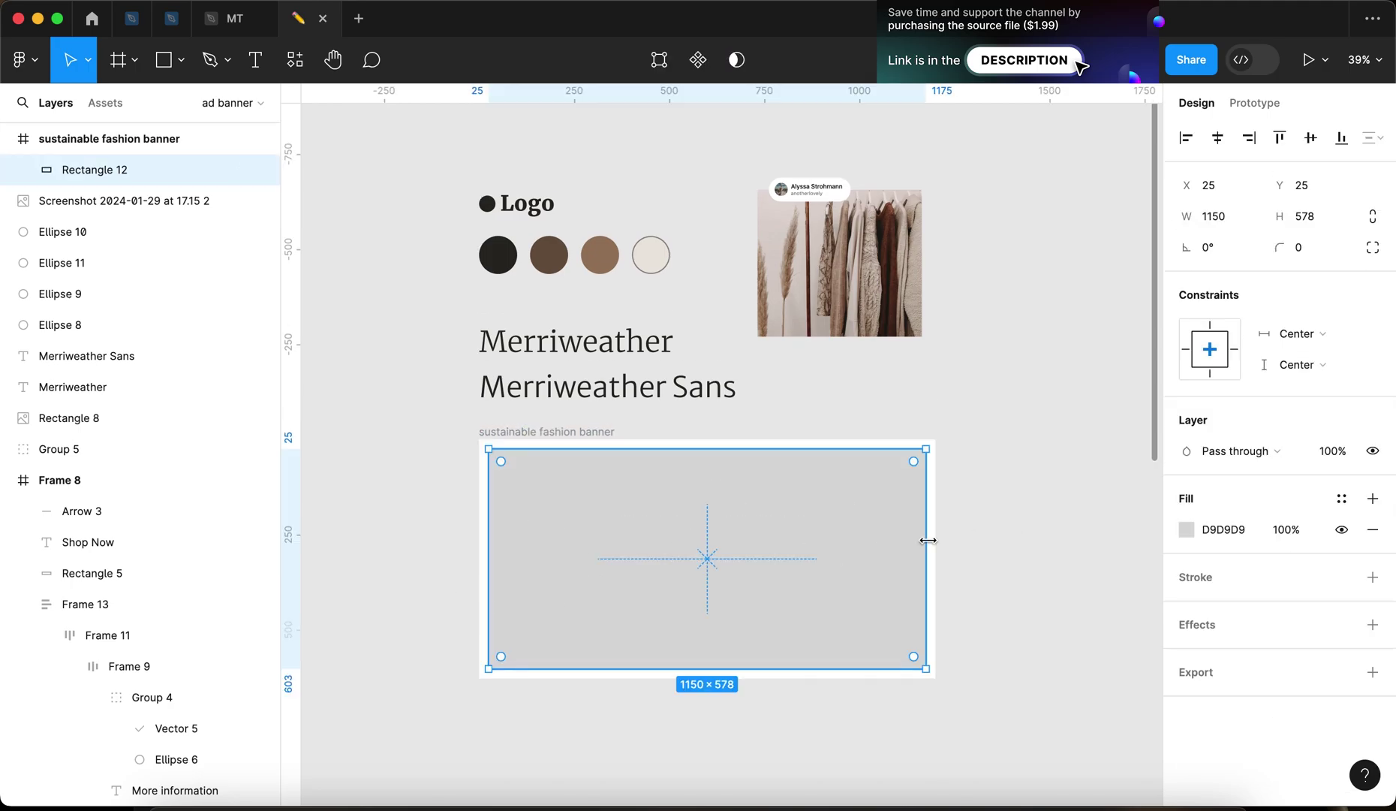
pyautogui.click(1307, 247)
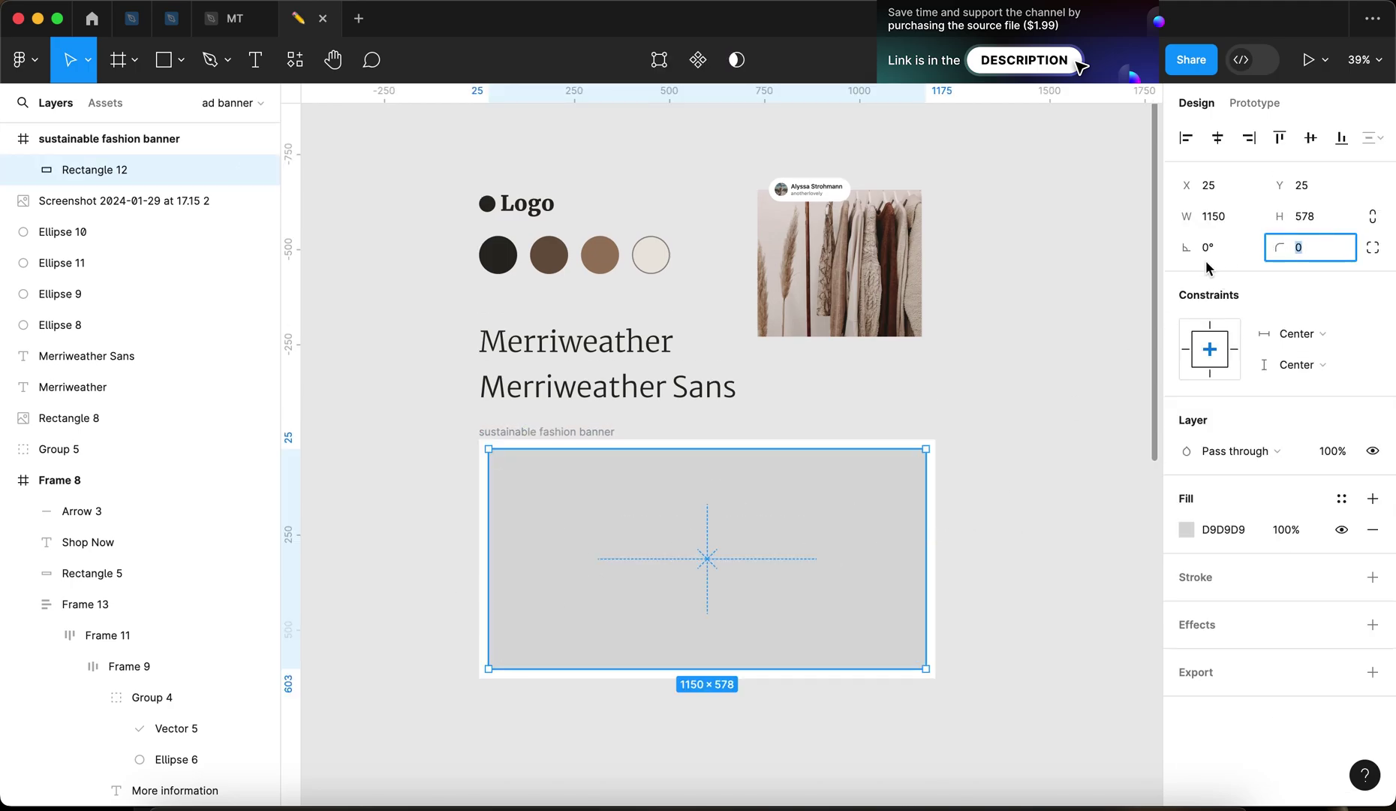
pyautogui.write('60')
pyautogui.press('Return')
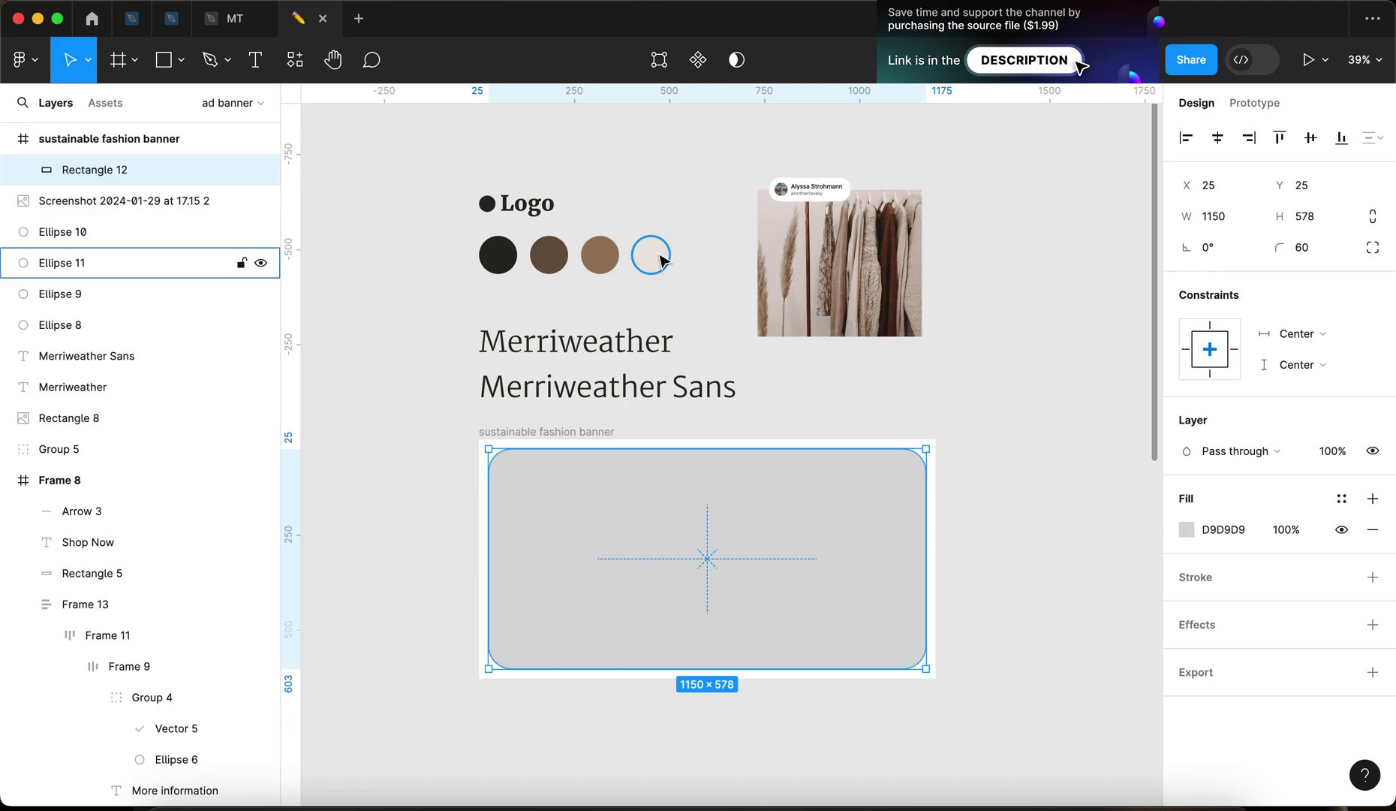
# Copy the hex code EBE6DF from the light beige colour circle
pyautogui.scroll(10, 662, 259)
pyautogui.click(663, 259)
pyautogui.click(1250, 407)
pyautogui.moveTo(1246, 406); pyautogui.dragTo(1226, 410)
pyautogui.click(1250, 406)
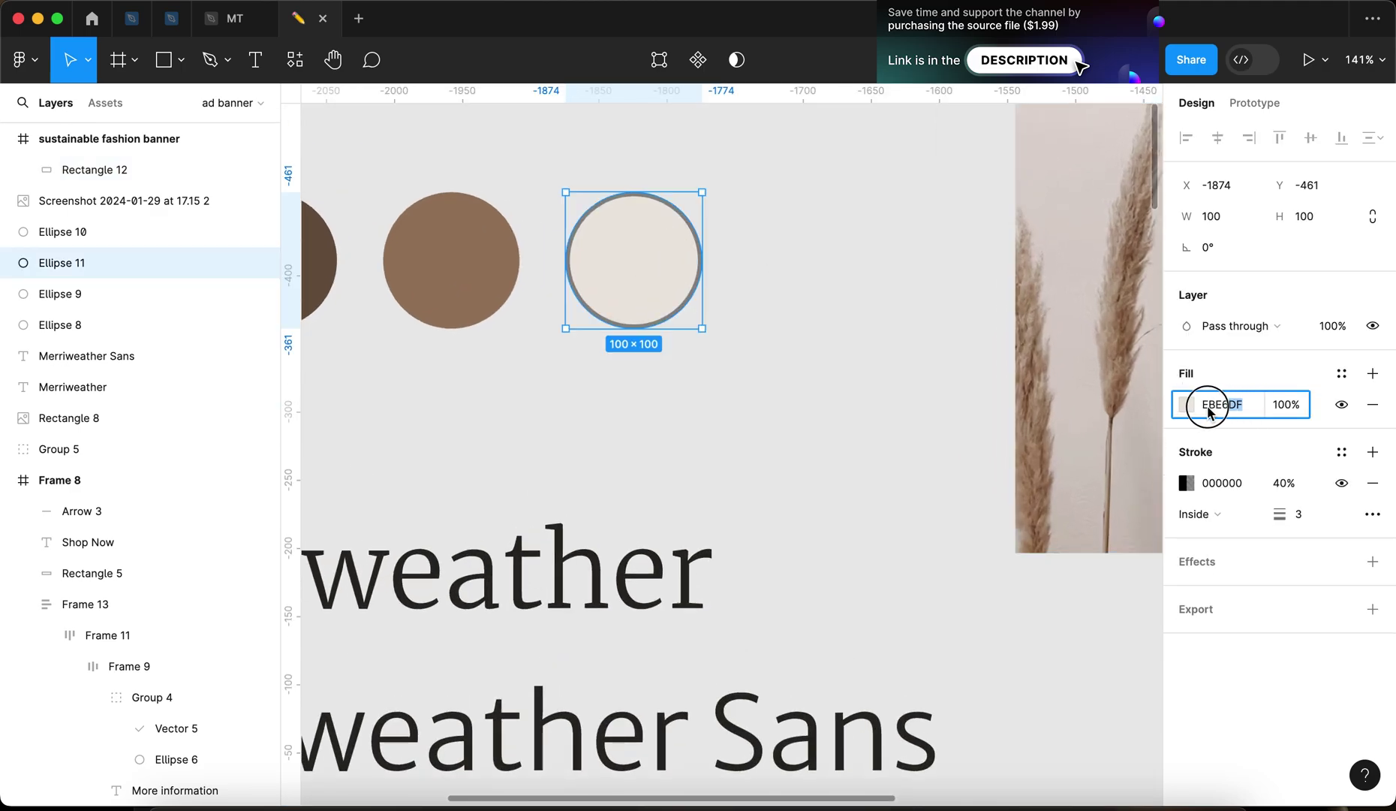
pyautogui.press('super+a')
pyautogui.press('super+c')
pyautogui.hotkey('shift', '1')
# Paste EBE6DF as the large banner panel's fill colour
pyautogui.click(854, 565)
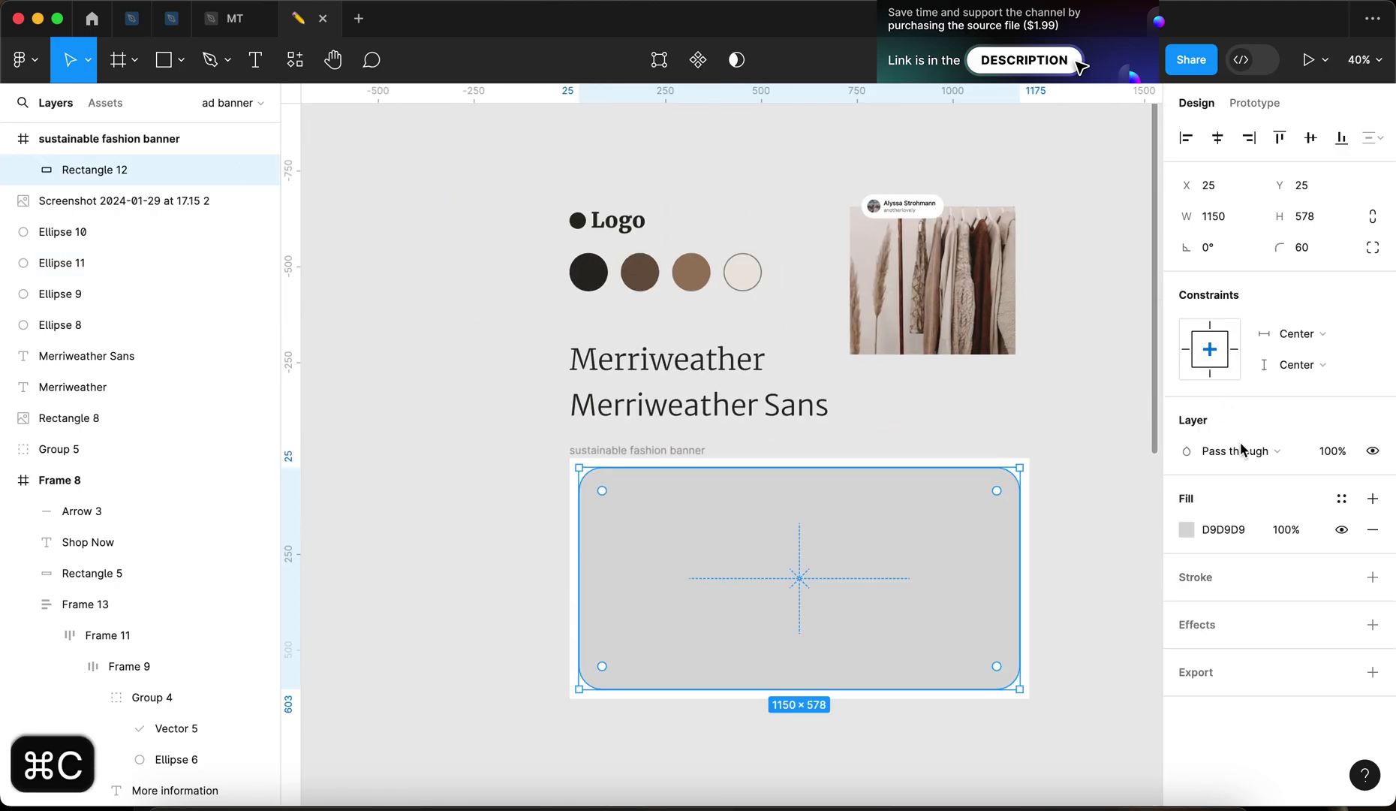
pyautogui.click(1239, 529)
pyautogui.press('super+v')
pyautogui.press('Return')
pyautogui.click(1087, 562)
pyautogui.moveTo(1088, 562); pyautogui.dragTo(956, 514)
pyautogui.click(953, 524)
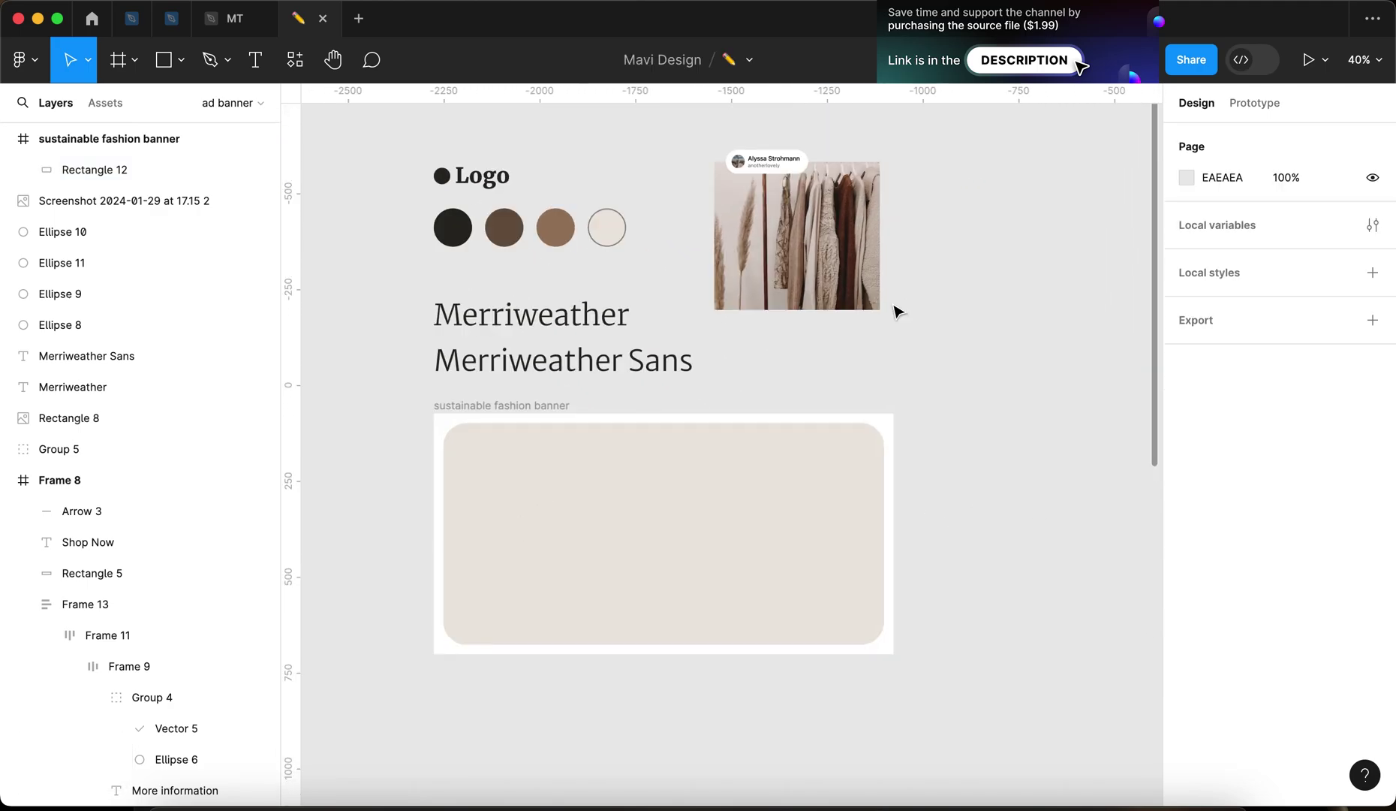
# Duplicate the clothing photo and move the copy down into the banner
pyautogui.click(826, 242)
pyautogui.keyDown('alt'); pyautogui.moveTo(829, 243); pyautogui.dragTo(1055, 352); pyautogui.keyUp('alt')
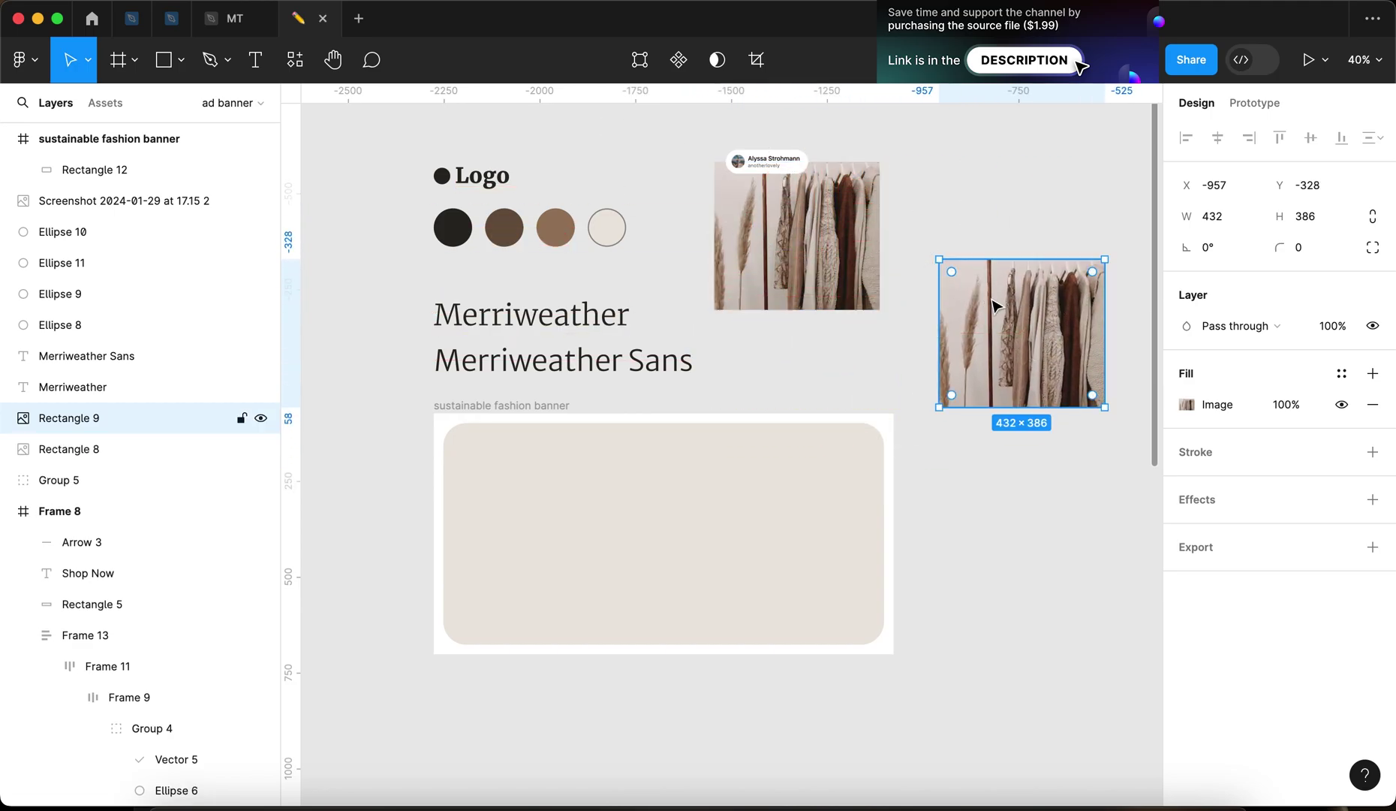
pyautogui.moveTo(998, 306); pyautogui.dragTo(954, 316)
pyautogui.click(773, 215)
pyautogui.click(961, 330)
pyautogui.press('alt')
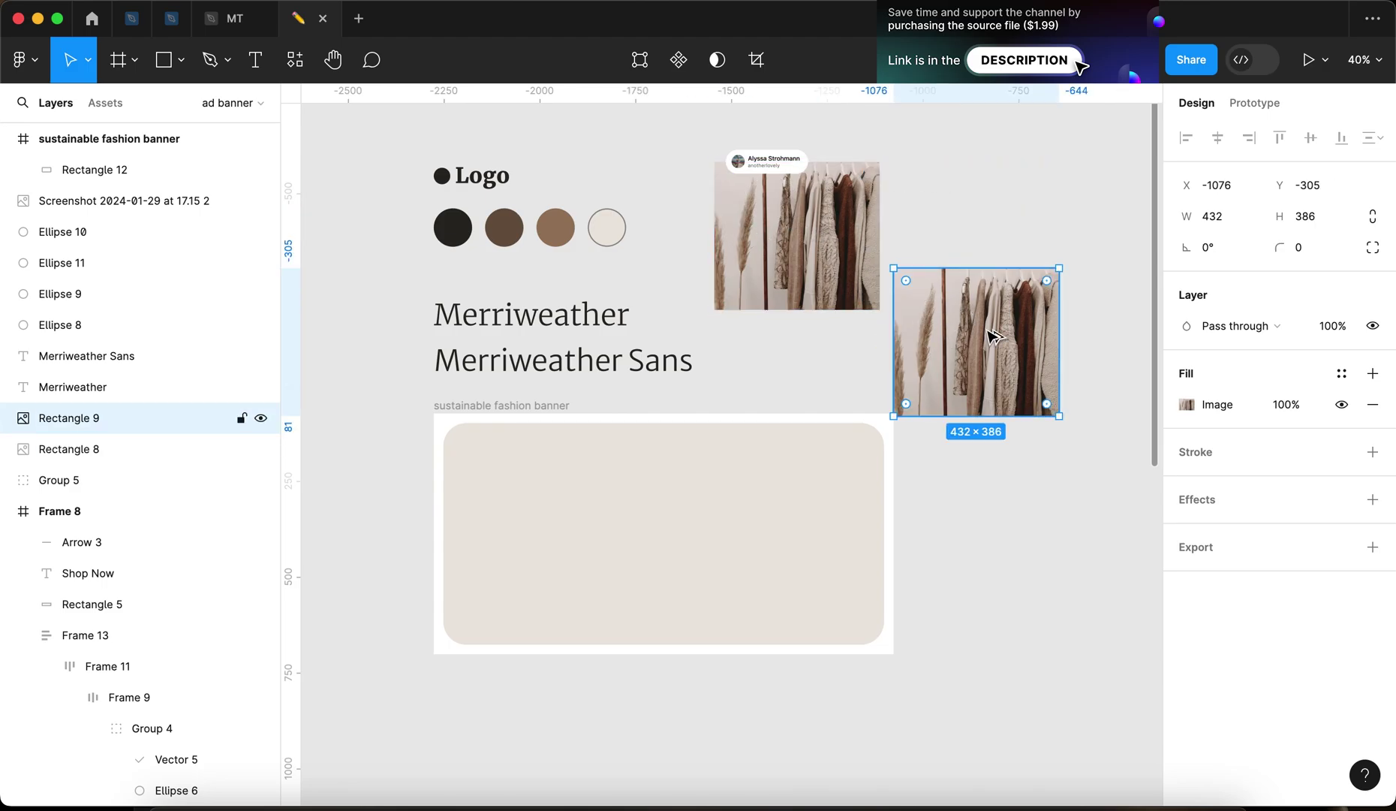
pyautogui.moveTo(985, 333); pyautogui.dragTo(906, 477)
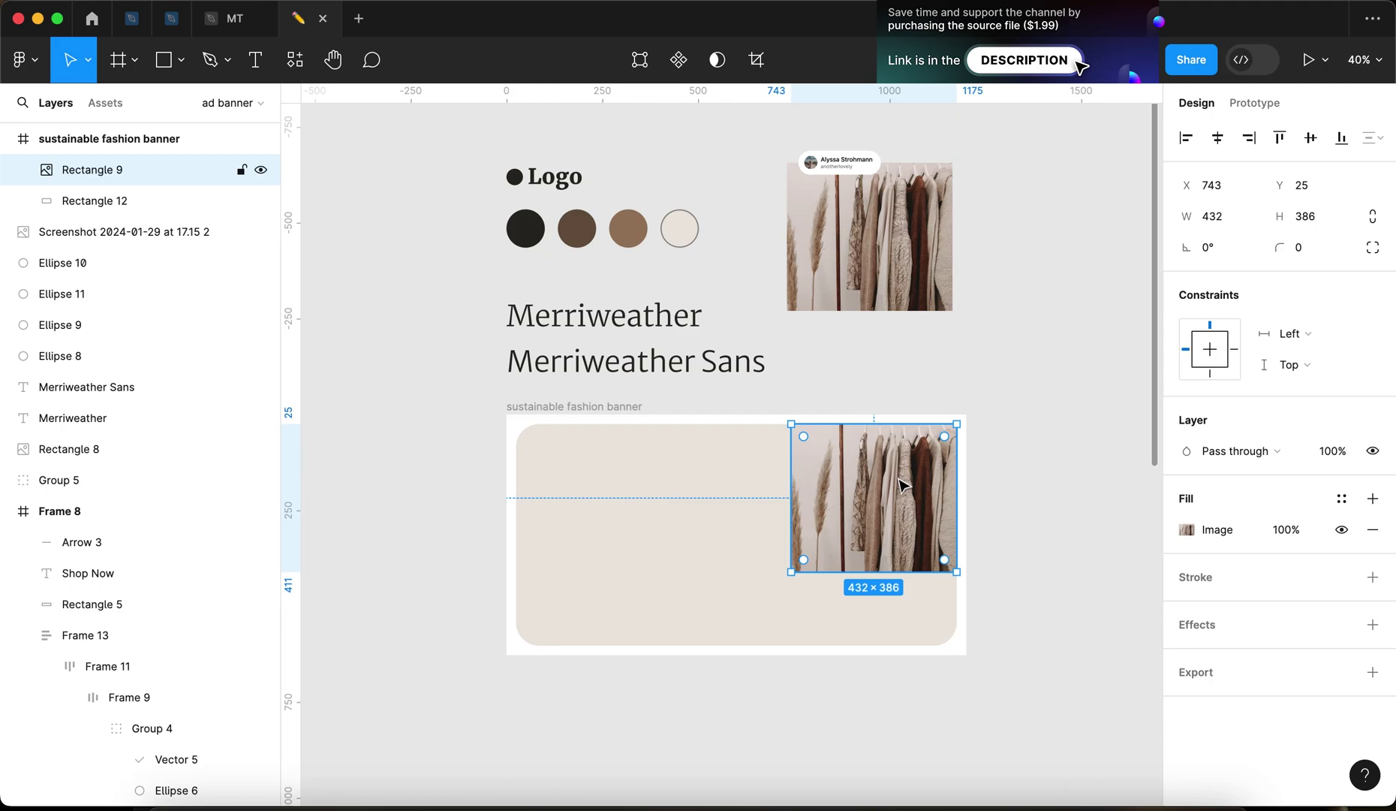
# Resize the photo copy to 393×373
pyautogui.click(1212, 215)
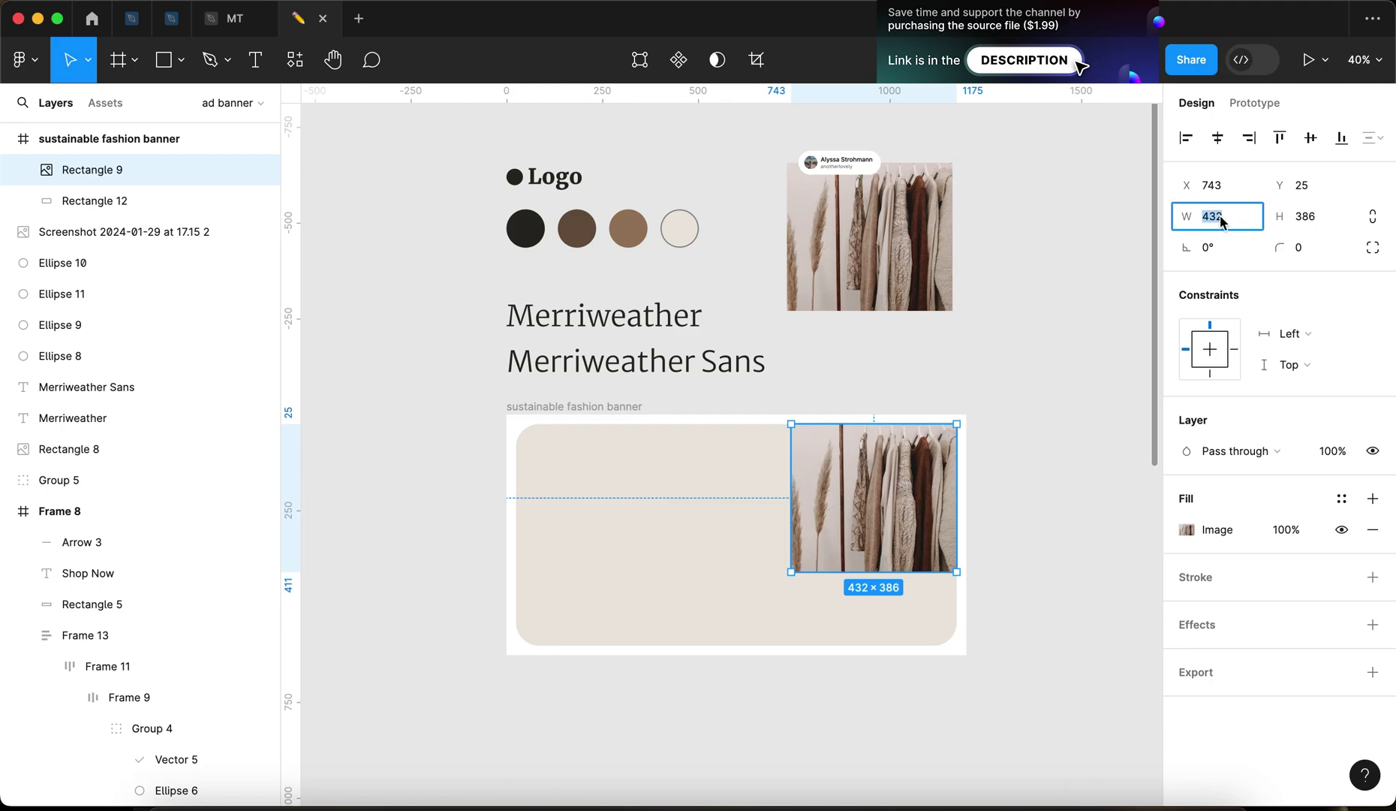
pyautogui.write('393')
pyautogui.press('Tab')
pyautogui.write('373')
pyautogui.press('Return')
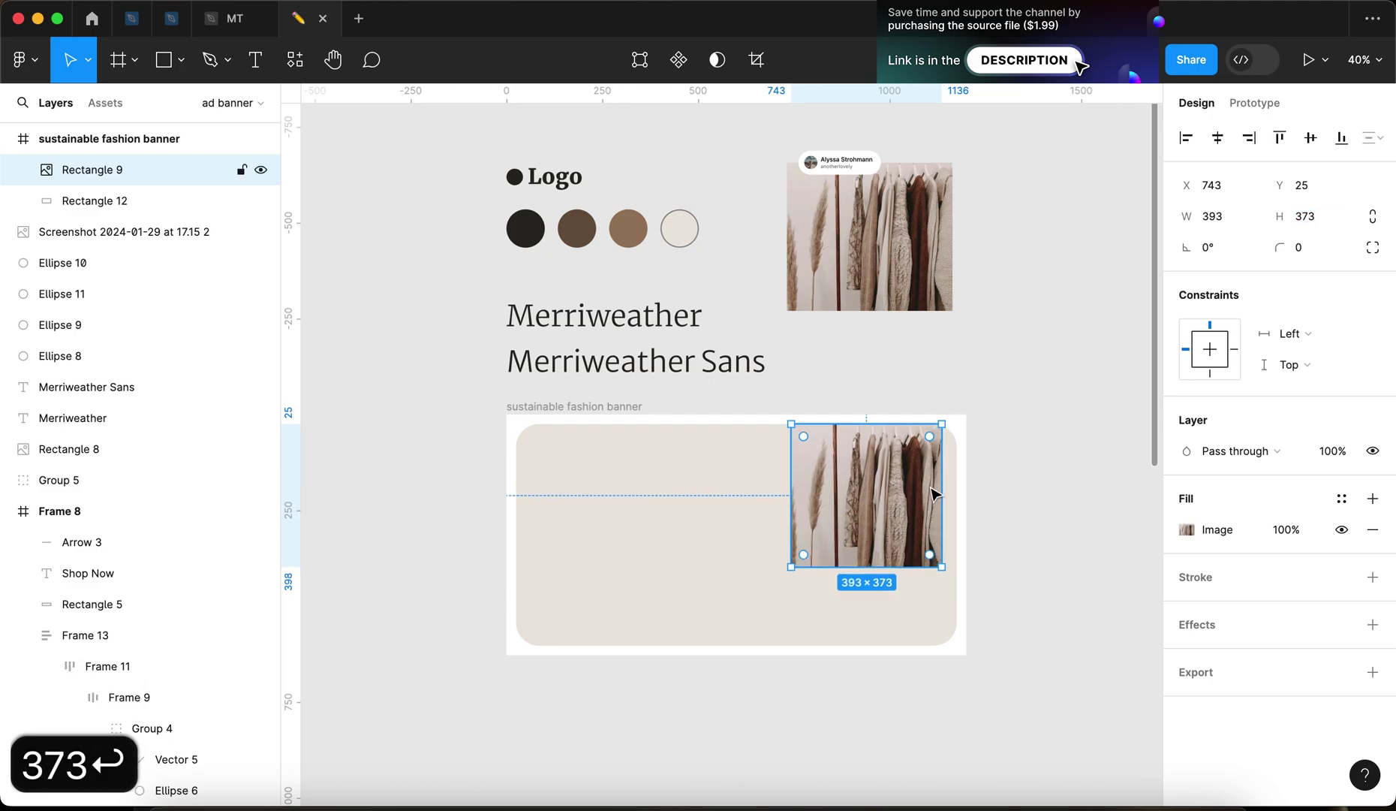
# Check the photo's image fill settings and undo a trial stretch of the photo
pyautogui.click(976, 510)
pyautogui.click(938, 515)
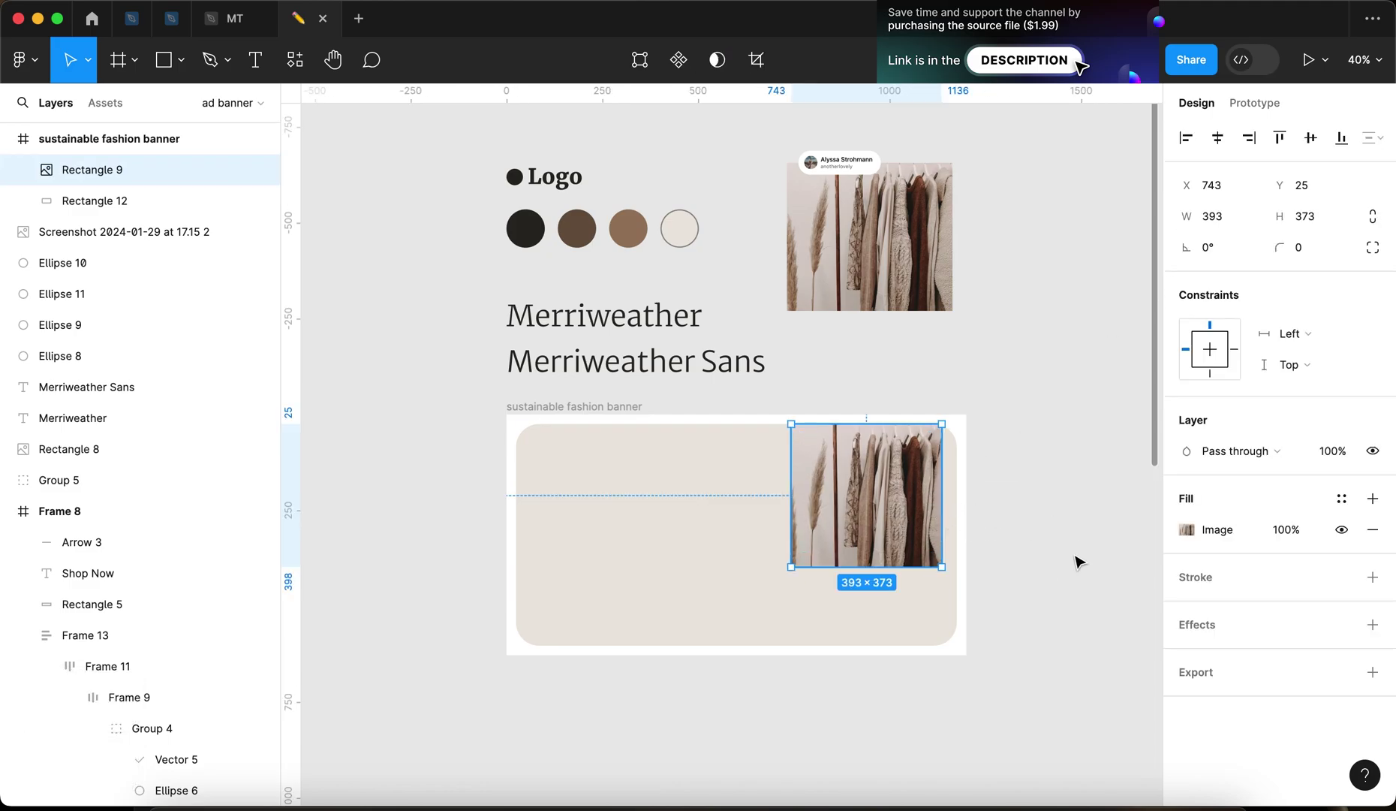
pyautogui.click(1186, 530)
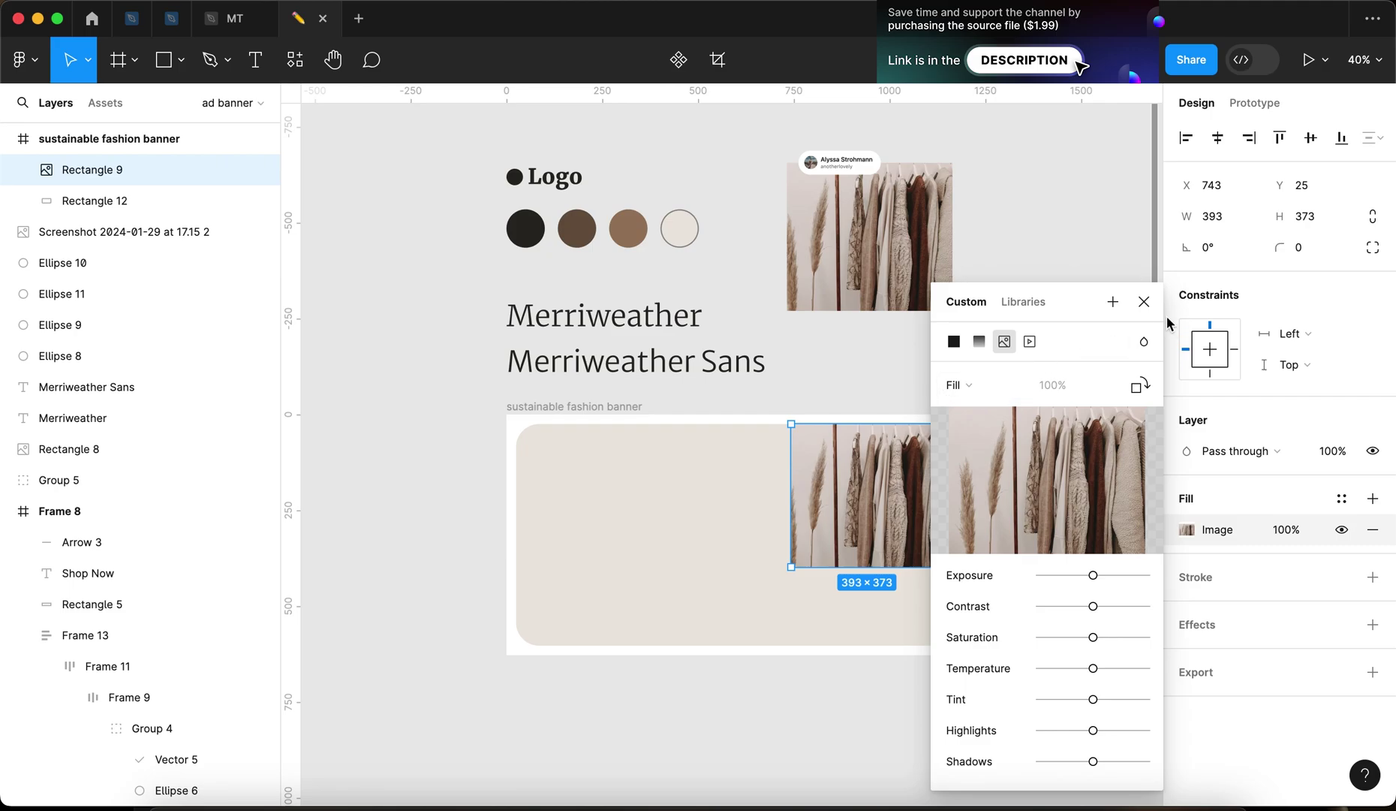
pyautogui.click(1144, 301)
pyautogui.moveTo(939, 568)
pyautogui.mouseDown()
pyautogui.moveTo(963, 548)
pyautogui.moveTo(950, 471)
pyautogui.moveTo(836, 611)
pyautogui.moveTo(932, 486)
pyautogui.moveTo(976, 518)
pyautogui.moveTo(960, 646)
pyautogui.moveTo(1079, 595)
pyautogui.moveTo(988, 542)
pyautogui.moveTo(926, 535)
pyautogui.moveTo(963, 540)
pyautogui.moveTo(961, 565)
pyautogui.mouseUp()
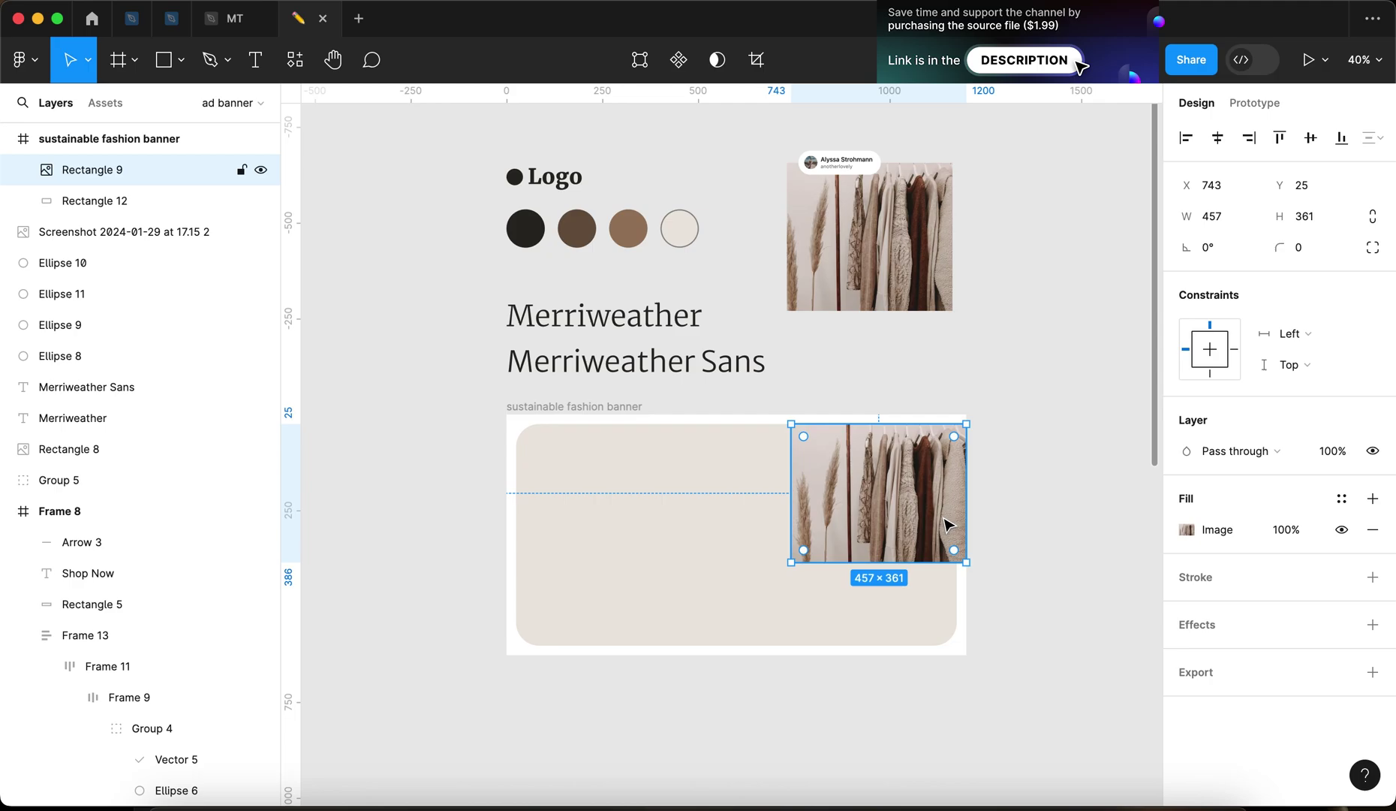
pyautogui.press('super+z')
pyautogui.press('super+z')
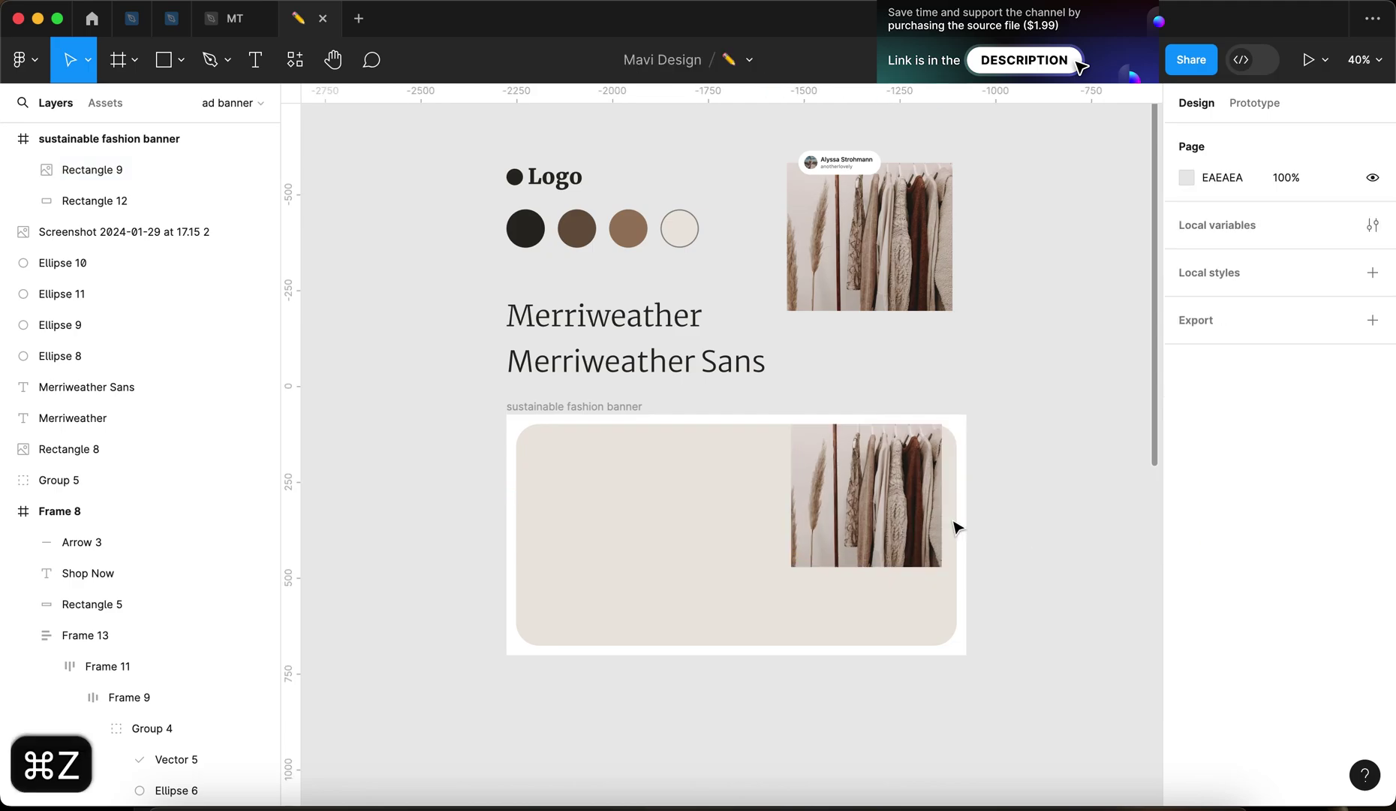
pyautogui.click(863, 556)
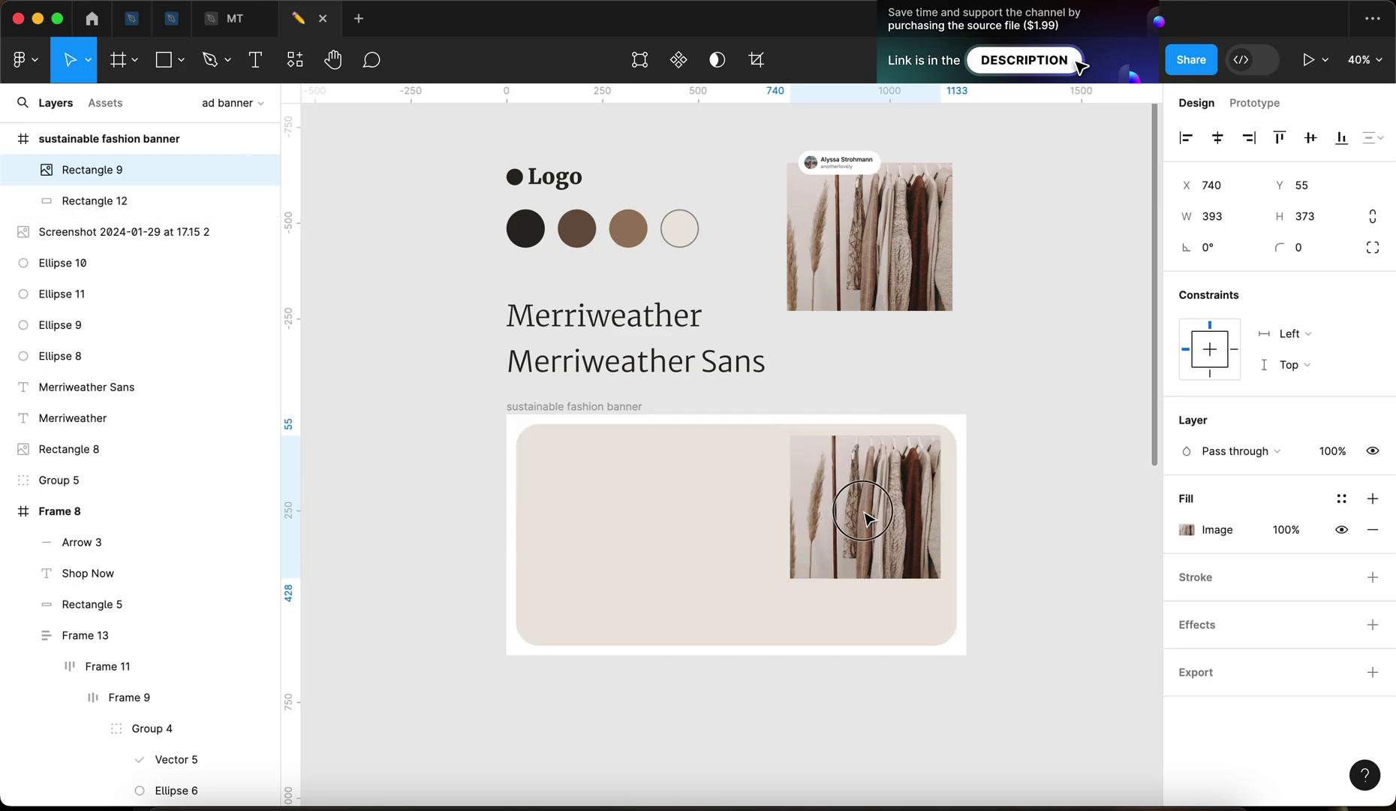
# Move the photo flush to the panel's top-right at 782, 25 with a 60 top-right radius
pyautogui.moveTo(863, 504); pyautogui.dragTo(875, 512)
pyautogui.scroll(5, 953, 453)
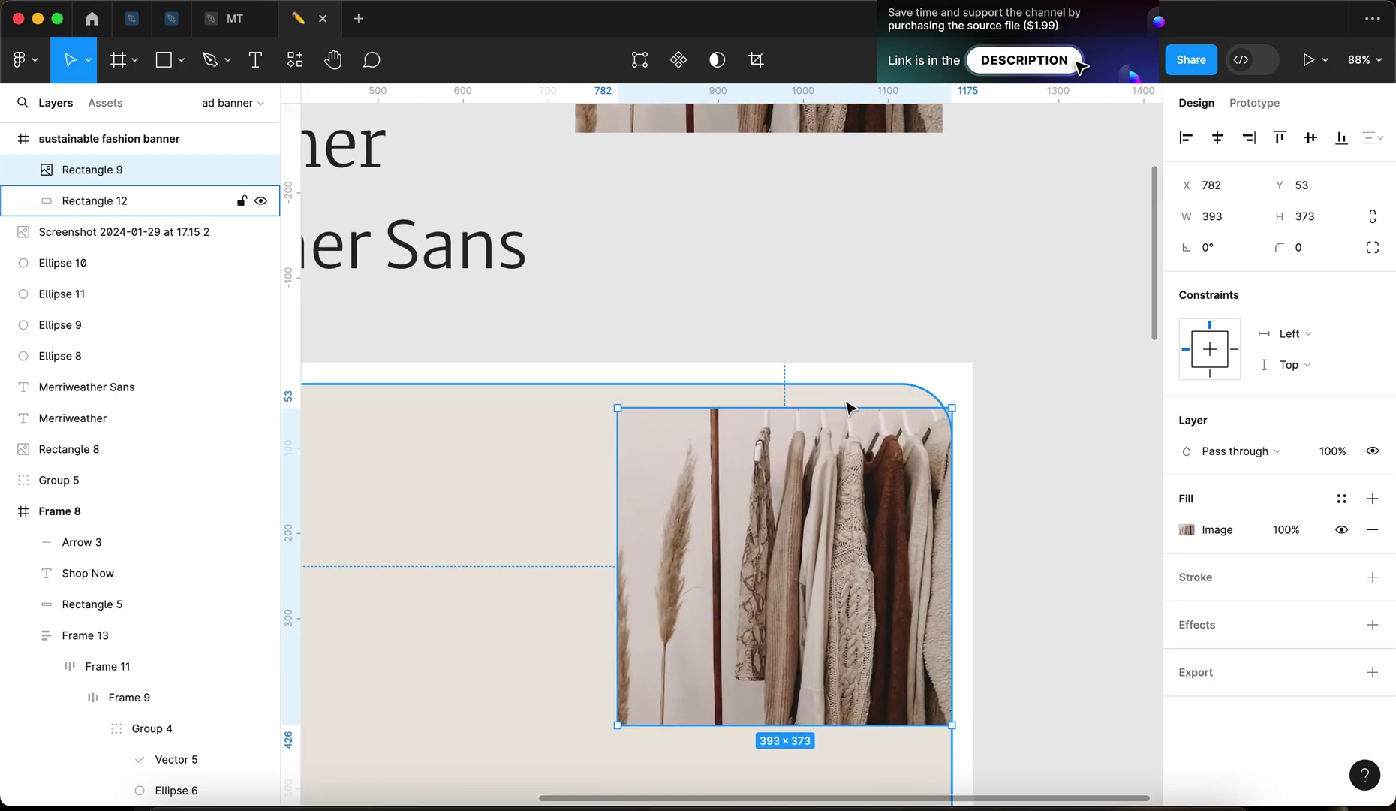
pyautogui.moveTo(856, 568); pyautogui.dragTo(857, 547)
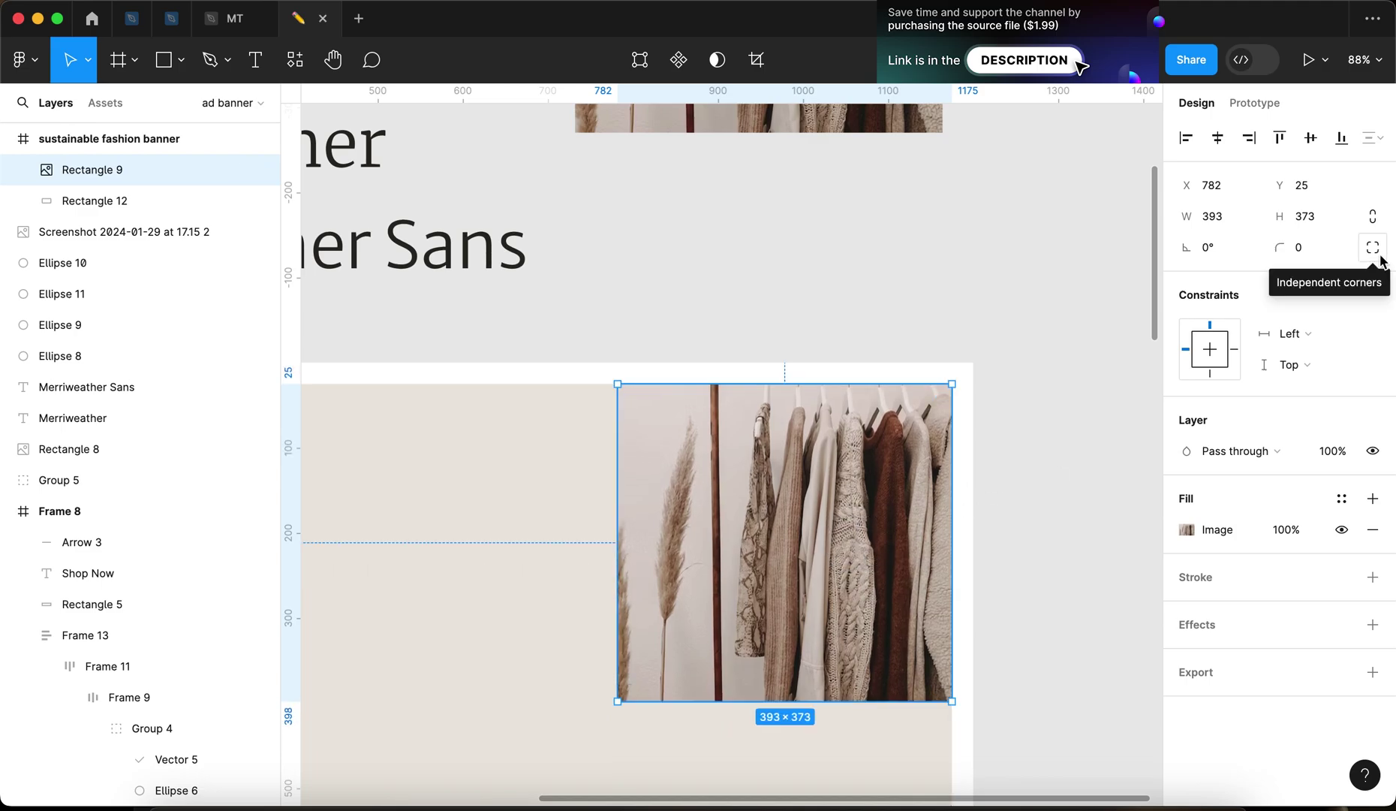
pyautogui.click(1374, 249)
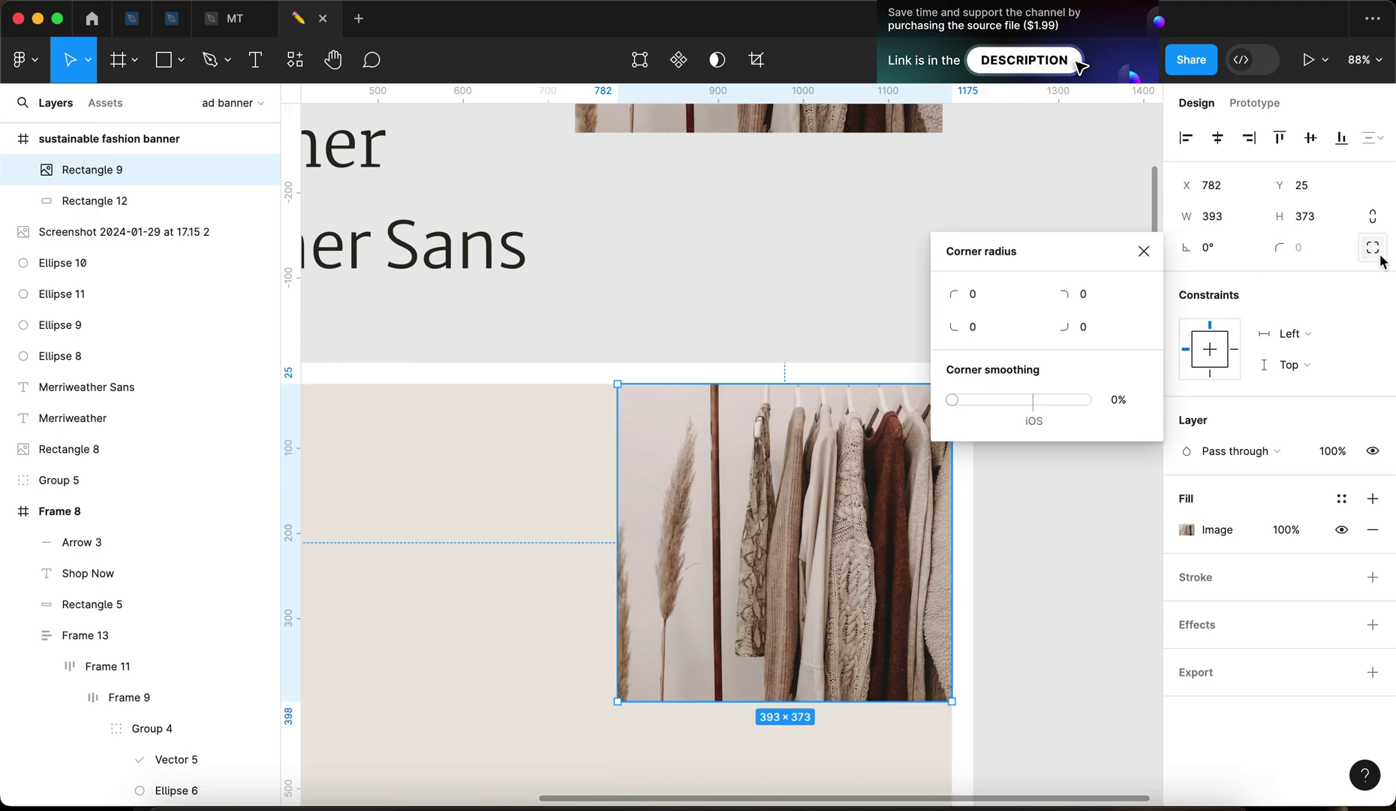
pyautogui.click(1068, 302)
pyautogui.write('60')
pyautogui.press('Return')
pyautogui.click(704, 312)
# Reselect the photo, undo an accidental shift, and deselect it
pyautogui.scroll(-3, 702, 315)
pyautogui.scroll(-2, 743, 342)
pyautogui.click(751, 347)
pyautogui.scroll(5, 816, 349)
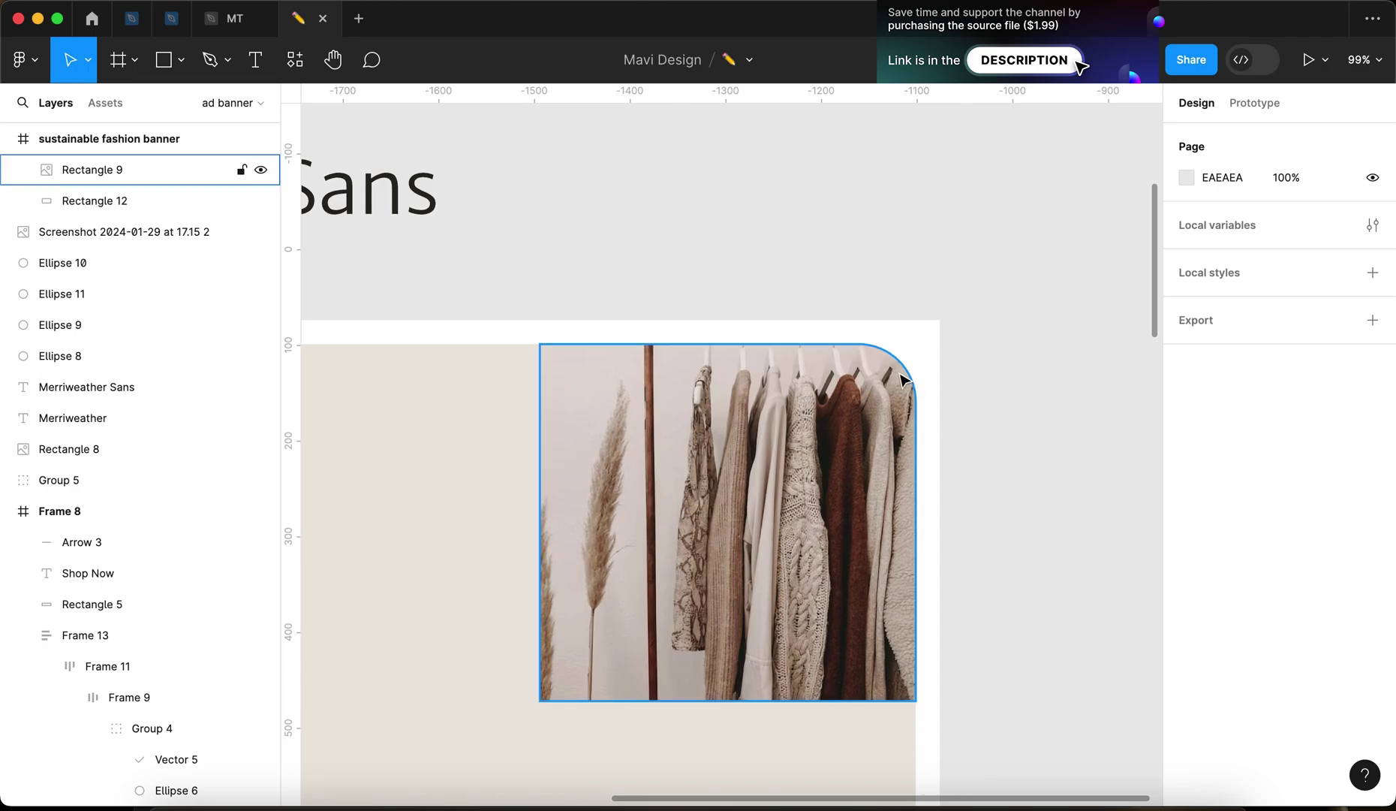
pyautogui.moveTo(841, 409); pyautogui.dragTo(828, 417)
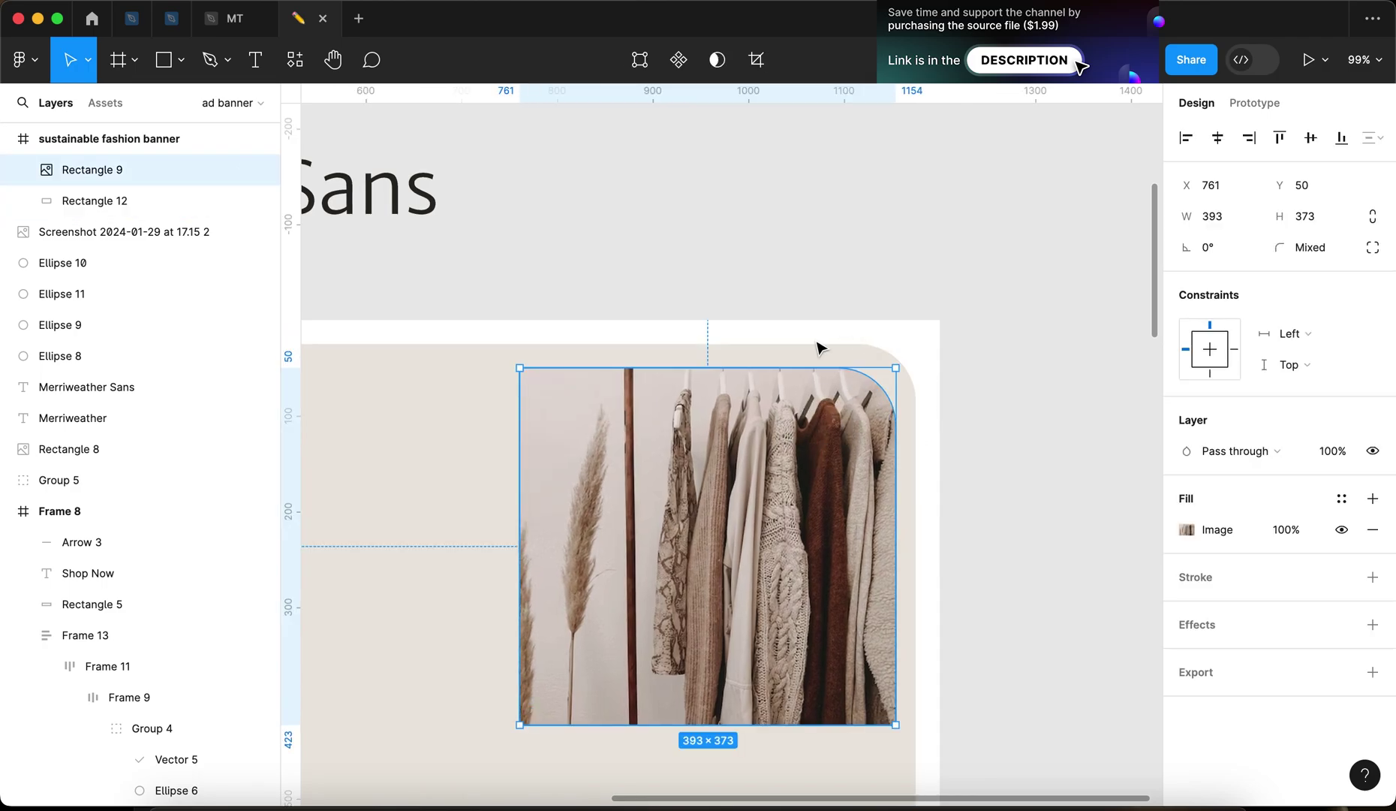
pyautogui.press('super+z')
pyautogui.click(996, 360)
pyautogui.scroll(-3, 996, 368)
pyautogui.hscroll(-3, 929, 398)
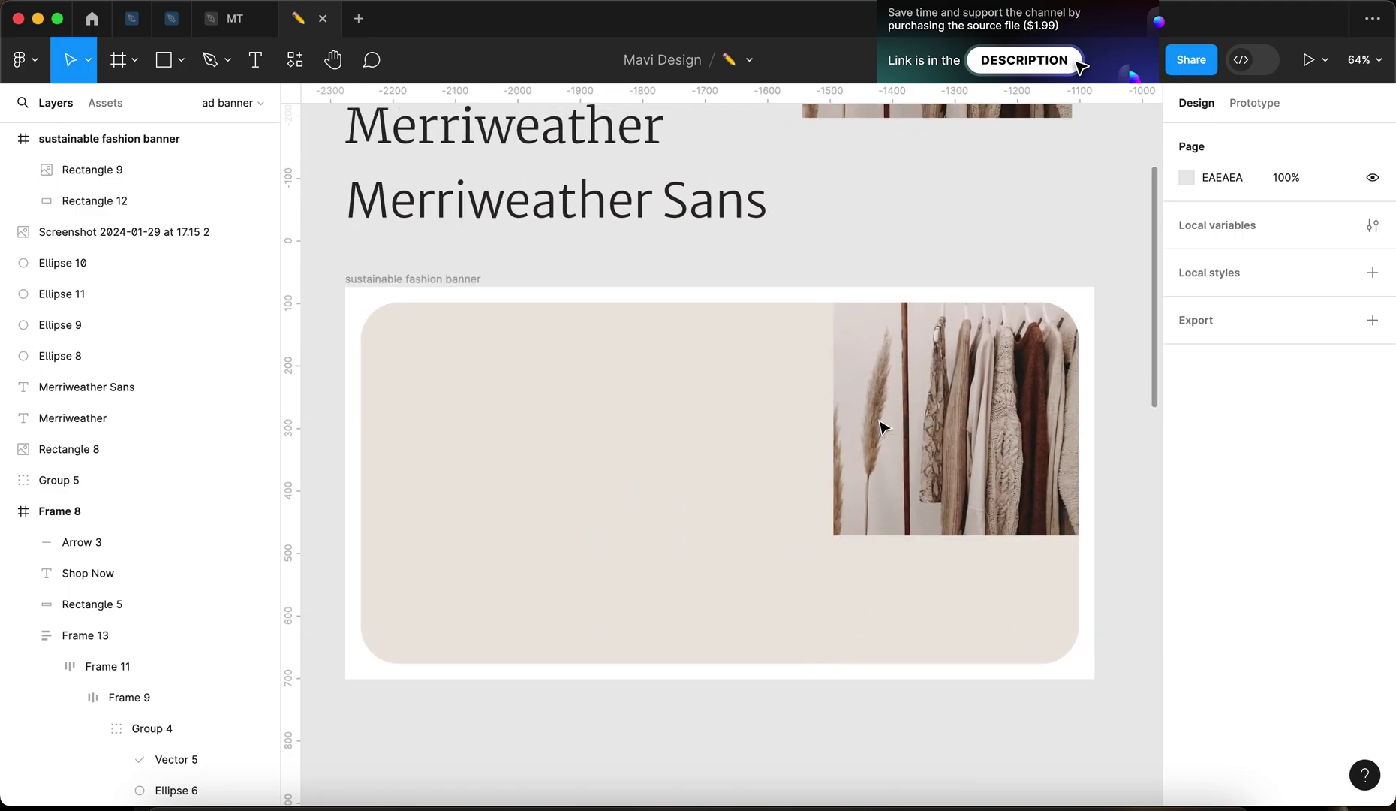
pyautogui.scroll(-1, 783, 414)
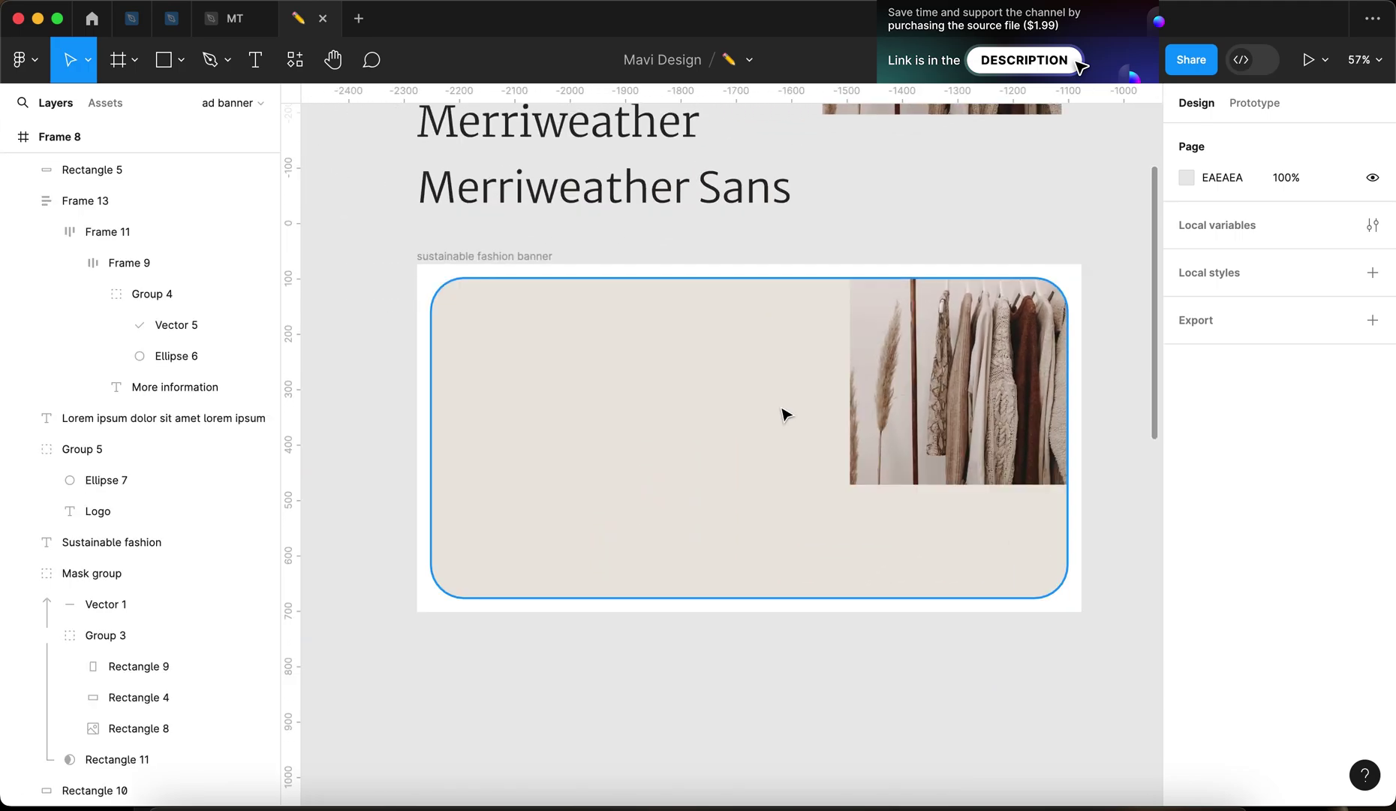
# Draw a 575×289 rectangle and move it into the panel's bottom-right corner at 600, 314
pyautogui.press('r')
pyautogui.moveTo(700, 419); pyautogui.dragTo(966, 572)
pyautogui.click(1238, 218)
pyautogui.write('575')
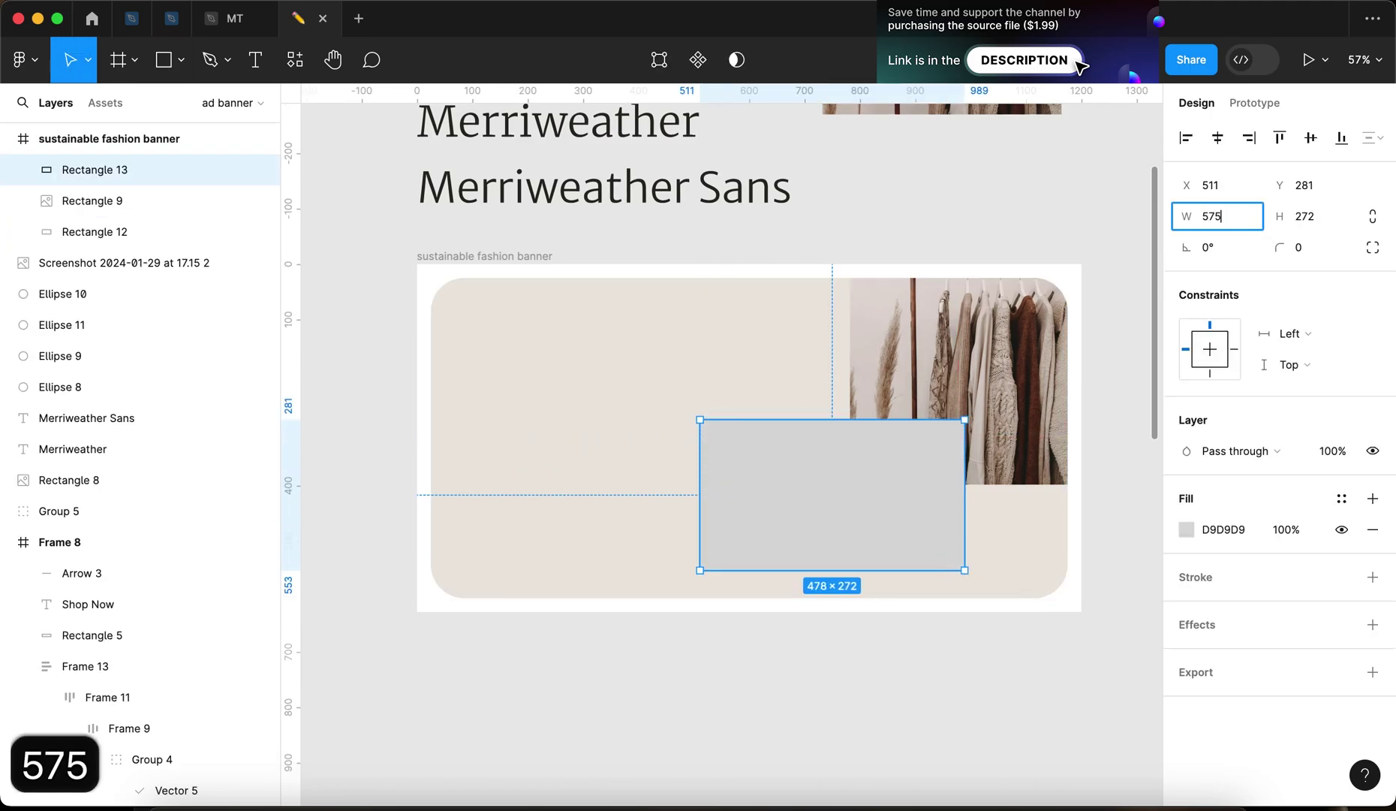
pyautogui.press('Tab')
pyautogui.write('289')
pyautogui.press('Return')
pyautogui.scroll(-2, 933, 391)
pyautogui.moveTo(912, 439); pyautogui.dragTo(961, 460)
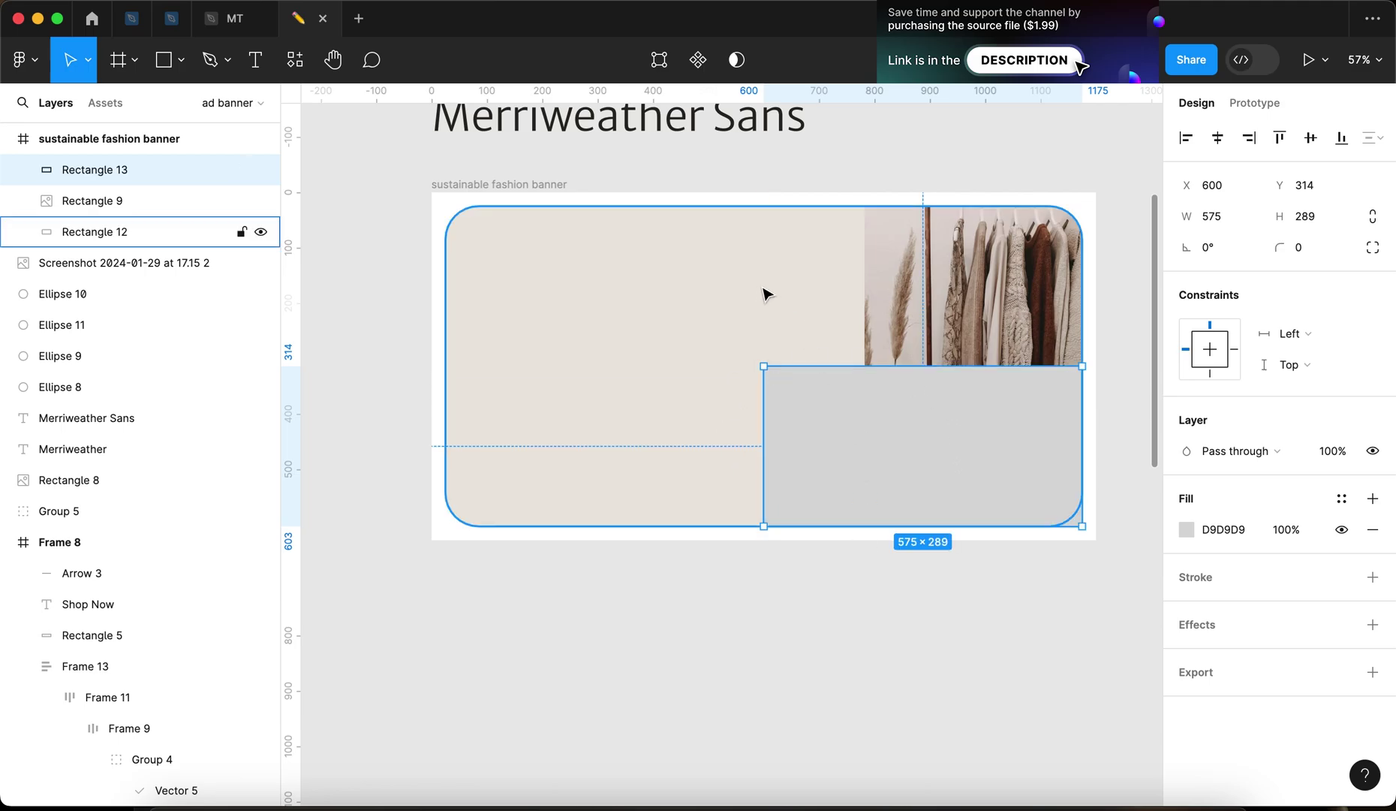
# Round the grey rectangle's bottom-right corner to 60
pyautogui.click(470, 266)
pyautogui.click(882, 486)
pyautogui.scroll(5, 1147, 558)
pyautogui.click(955, 202)
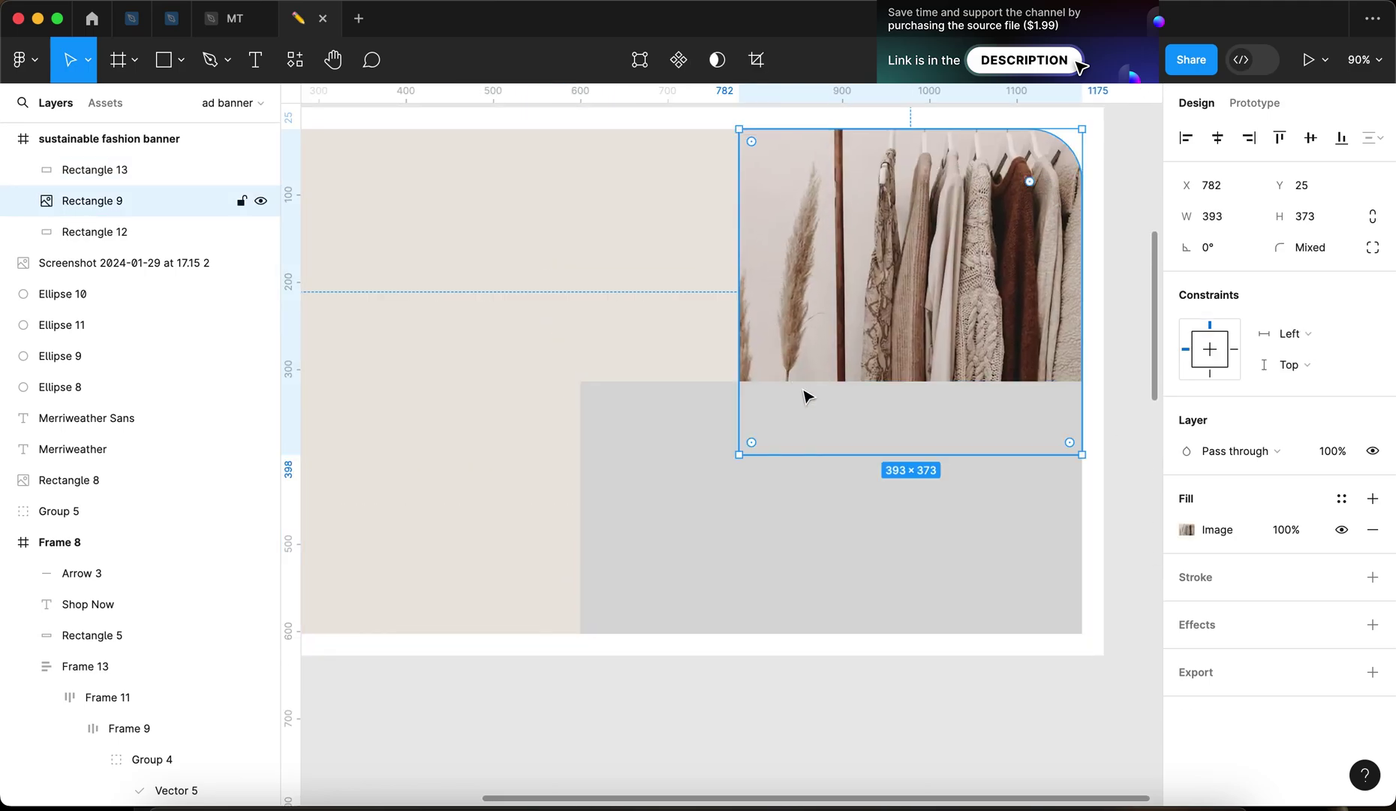
pyautogui.click(1028, 530)
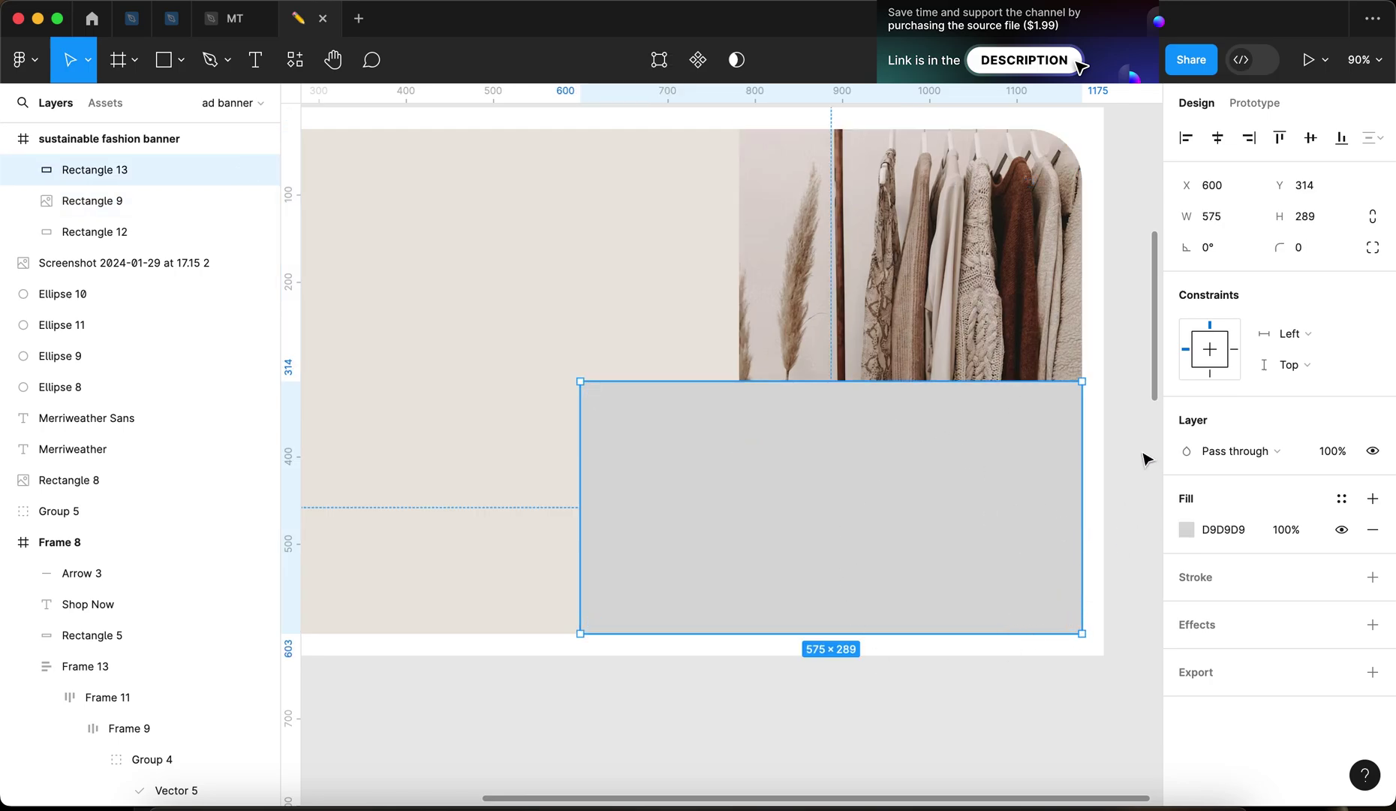
pyautogui.click(1373, 247)
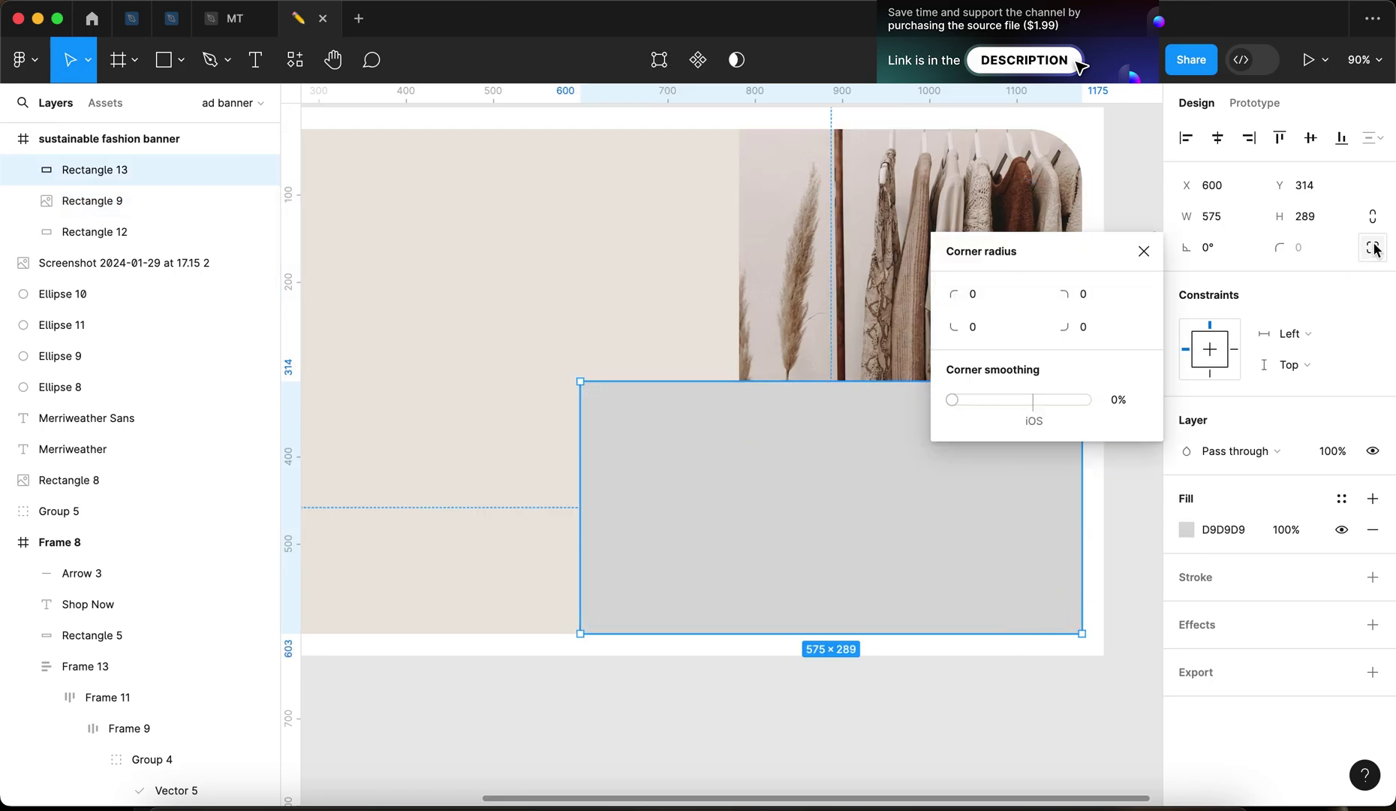
pyautogui.click(1084, 330)
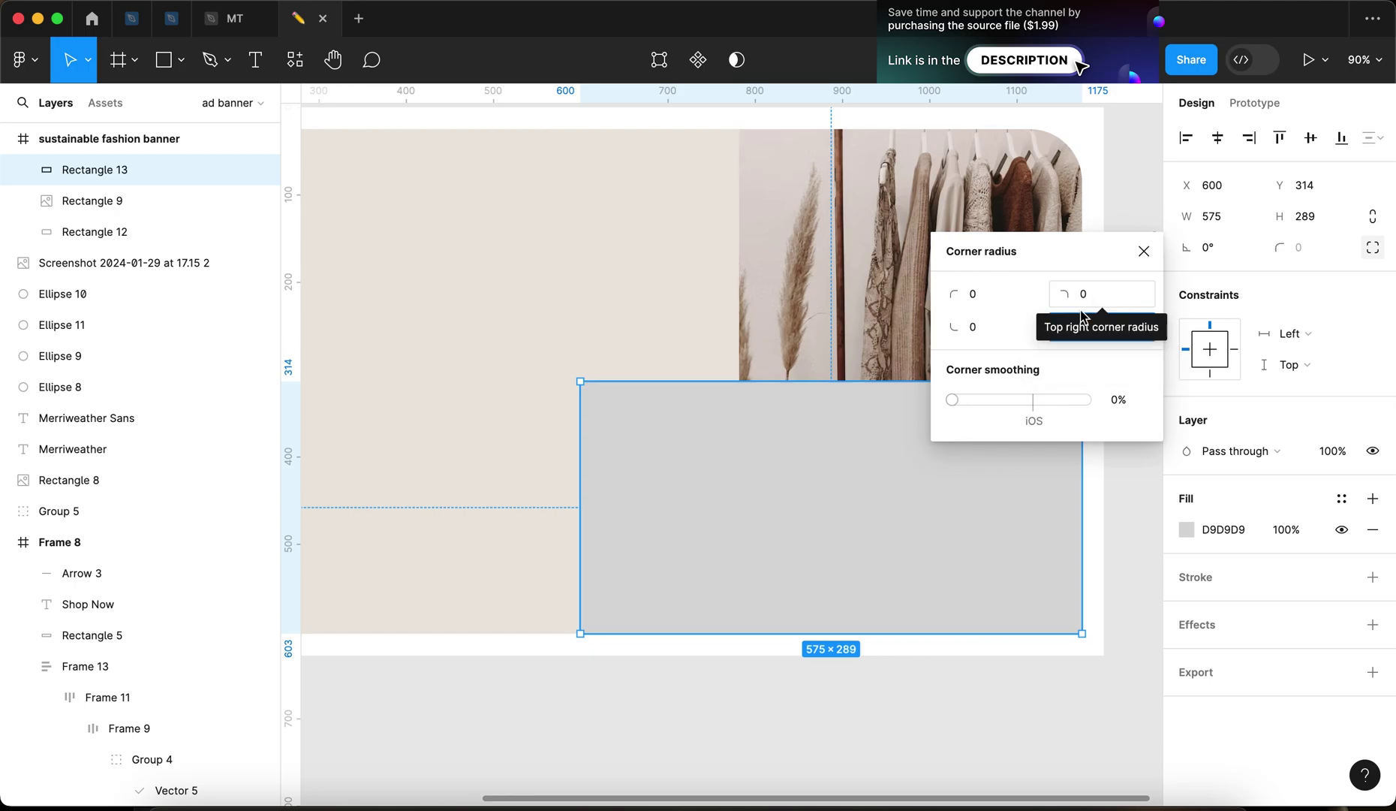
pyautogui.write('60')
pyautogui.press('Return')
pyautogui.click(914, 717)
pyautogui.scroll(-5, 915, 716)
pyautogui.click(968, 353)
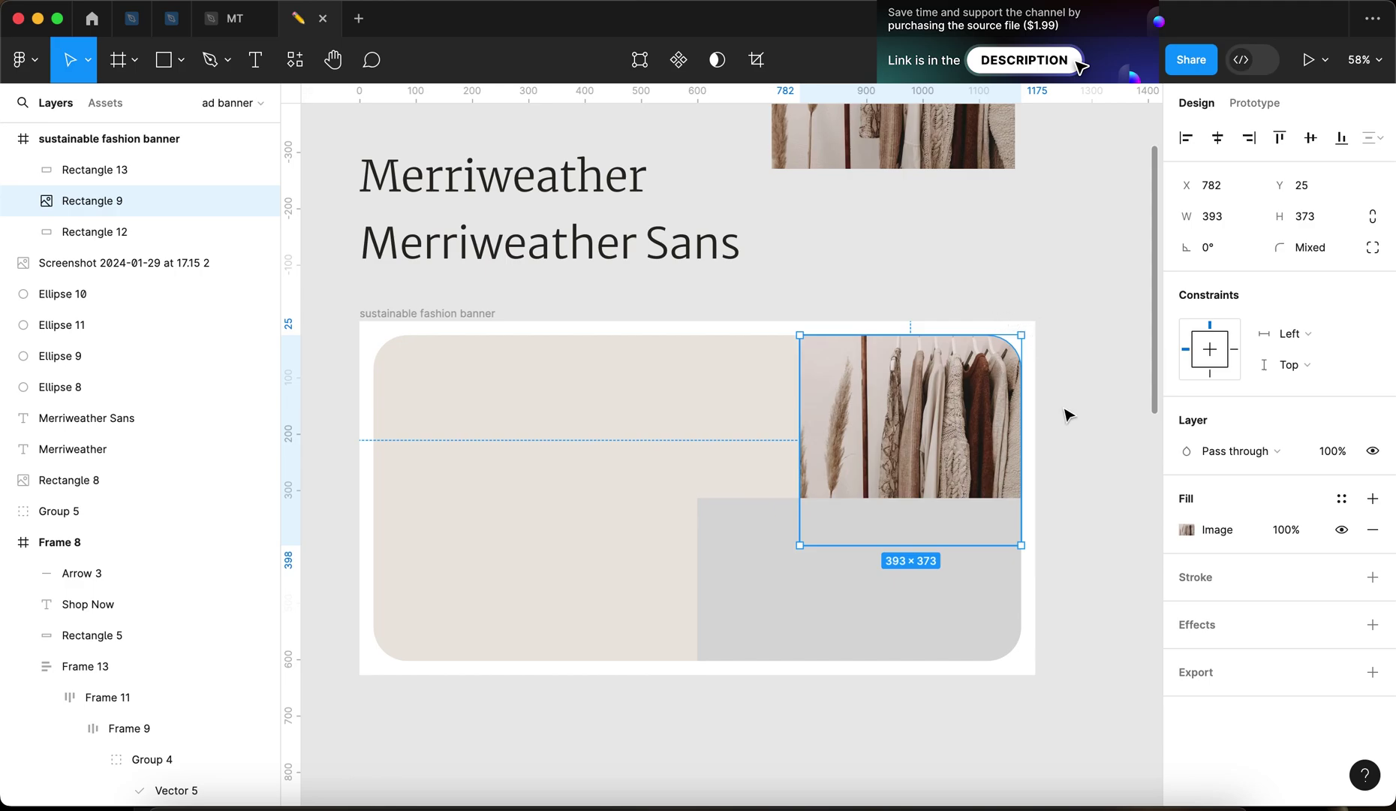
pyautogui.click(981, 636)
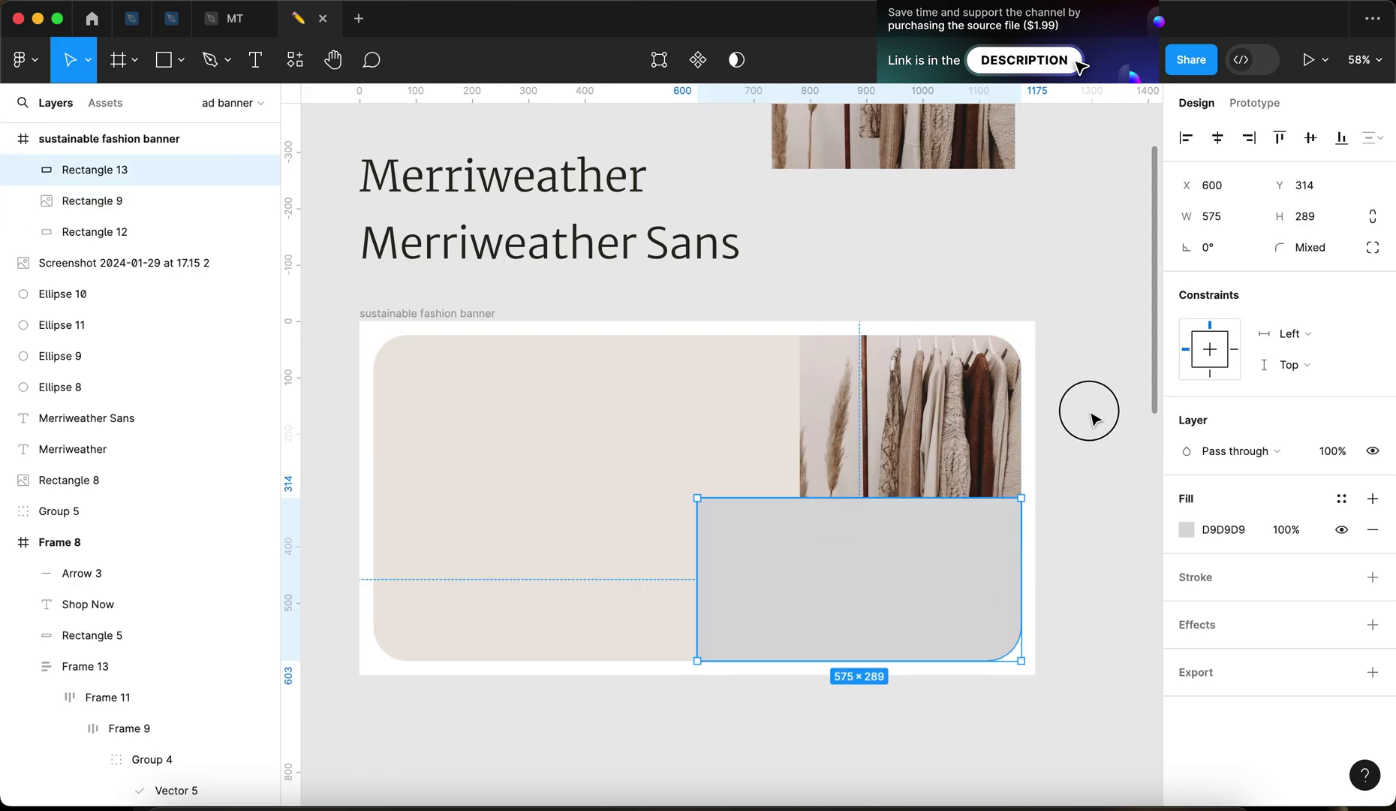
# Copy the brown hex value 9B7B60 from the palette swatch circle
pyautogui.click(647, 404)
pyautogui.click(825, 691)
pyautogui.scroll(-3, 816, 588)
pyautogui.click(923, 551)
pyautogui.click(597, 168)
pyautogui.moveTo(1248, 403); pyautogui.dragTo(1203, 413)
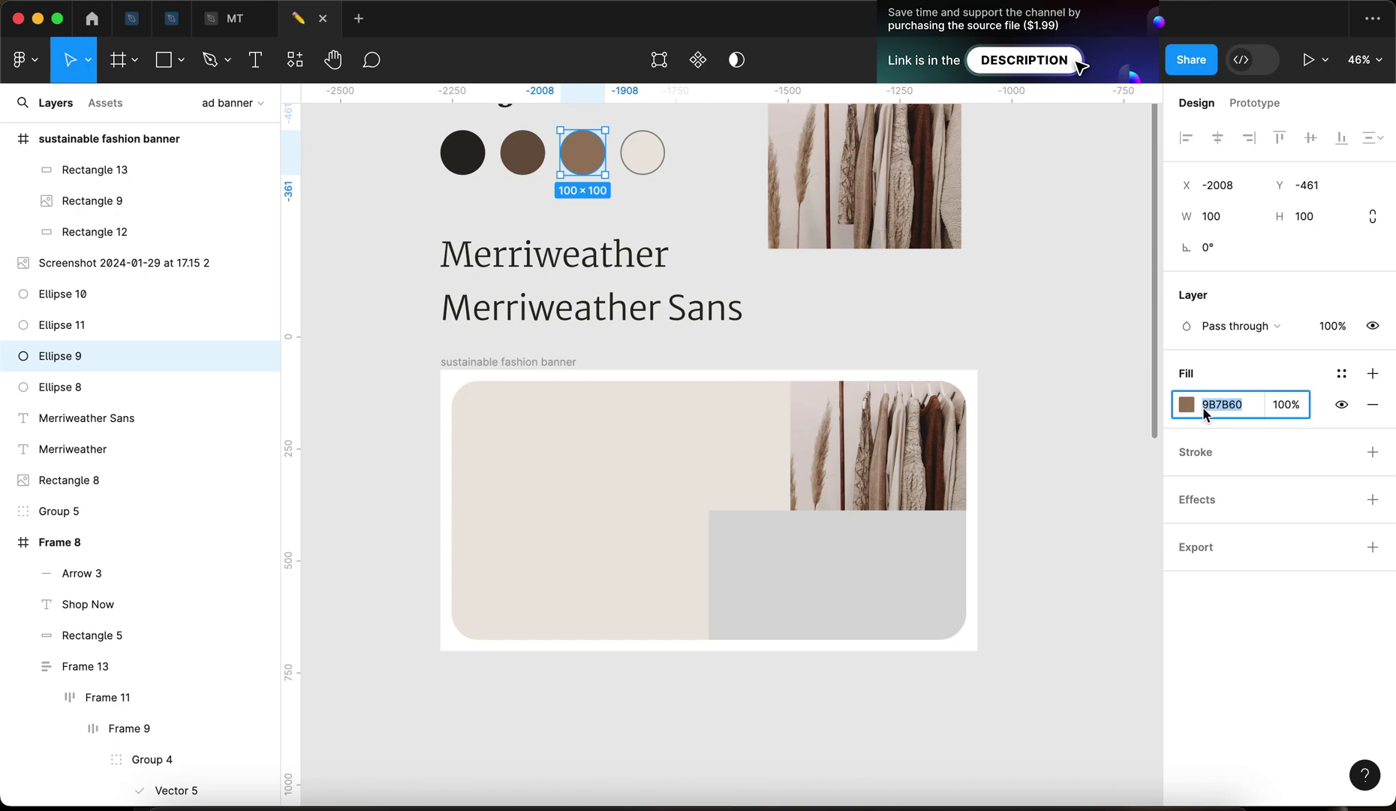
pyautogui.press('super+c')
# Fill the lower-right rectangle with 9B7B60 at 10% opacity
pyautogui.click(904, 572)
pyautogui.click(1246, 529)
pyautogui.press('super+v')
pyautogui.press('Return')
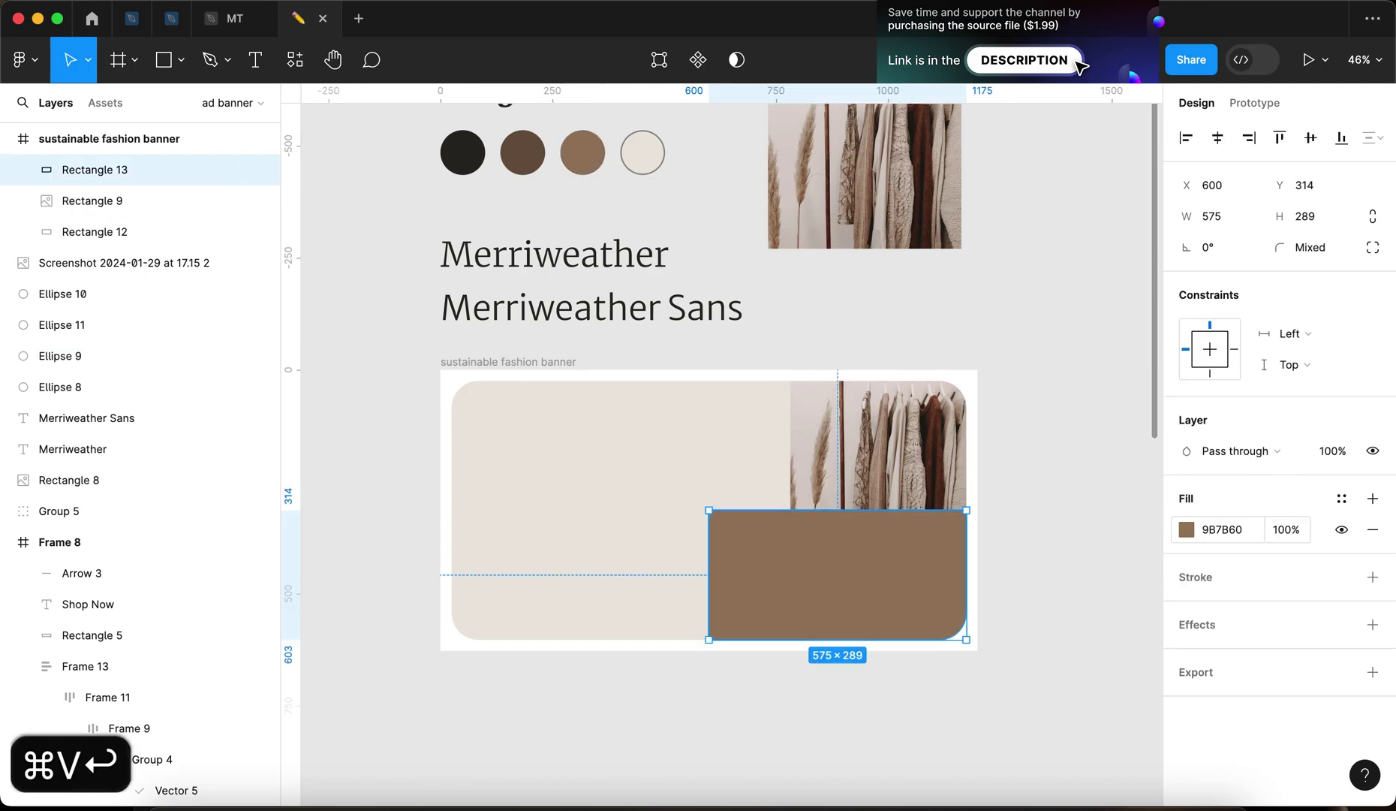
pyautogui.click(1276, 535)
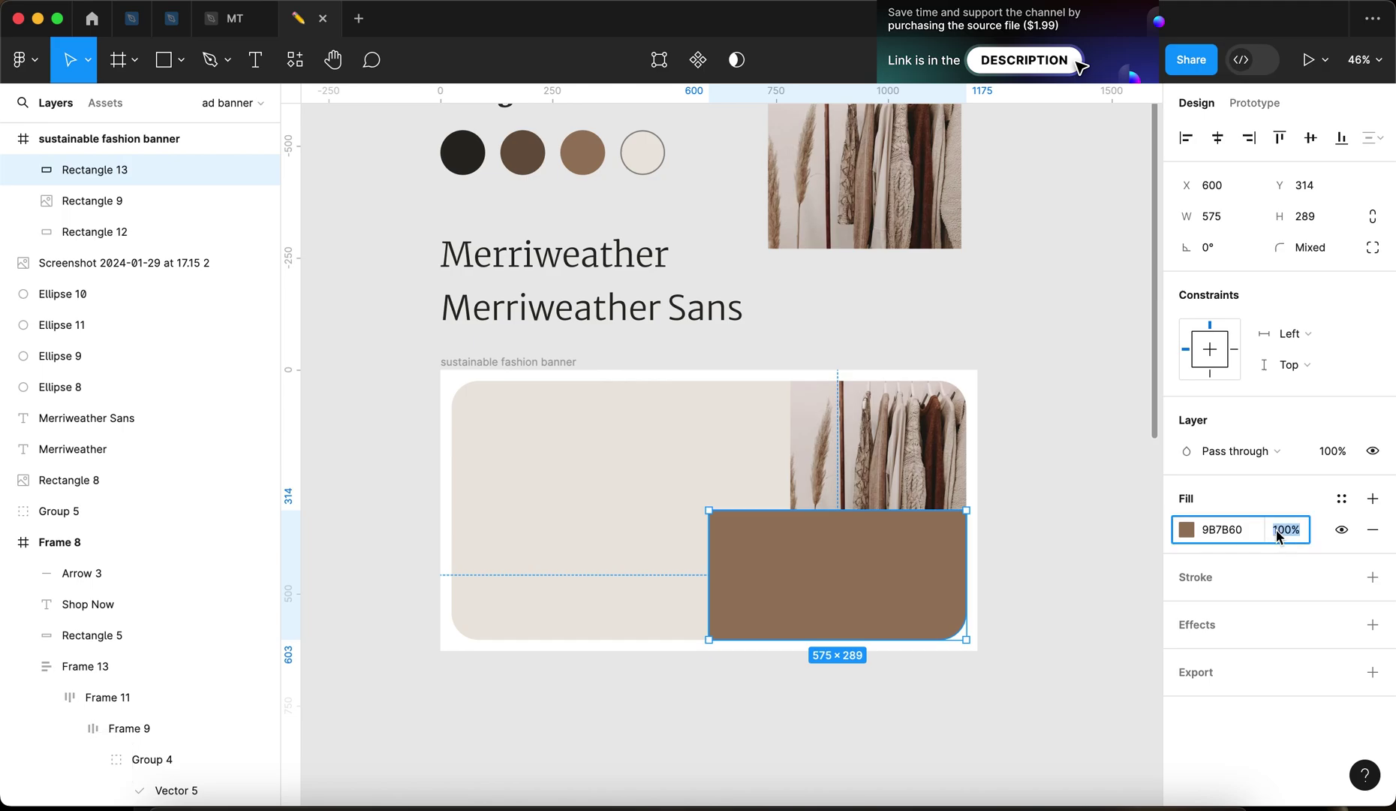
pyautogui.hotkey('shift', 'Down')
pyautogui.hotkey('shift', 'Down')
pyautogui.hotkey('shift', 'Down')
pyautogui.hotkey('shift', 'Down')
pyautogui.hotkey('shift', 'Down')
pyautogui.hotkey('shift', 'Down')
pyautogui.hotkey('shift', 'Down')
pyautogui.hotkey('shift', 'Down')
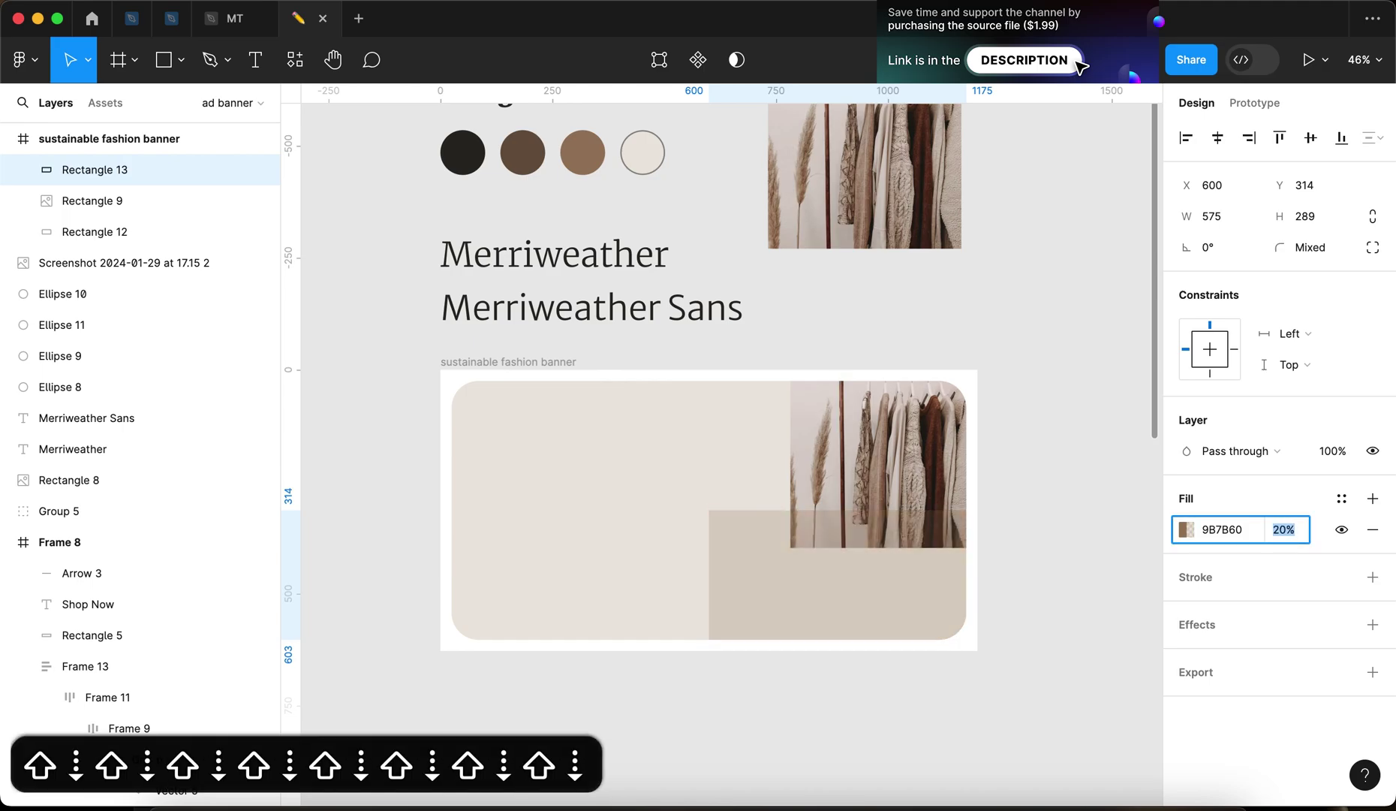
pyautogui.hotkey('shift', 'Down')
pyautogui.click(985, 692)
# Add a second fill to the rectangle, eyedropping dark brown 6B5542 from the palette
pyautogui.click(841, 575)
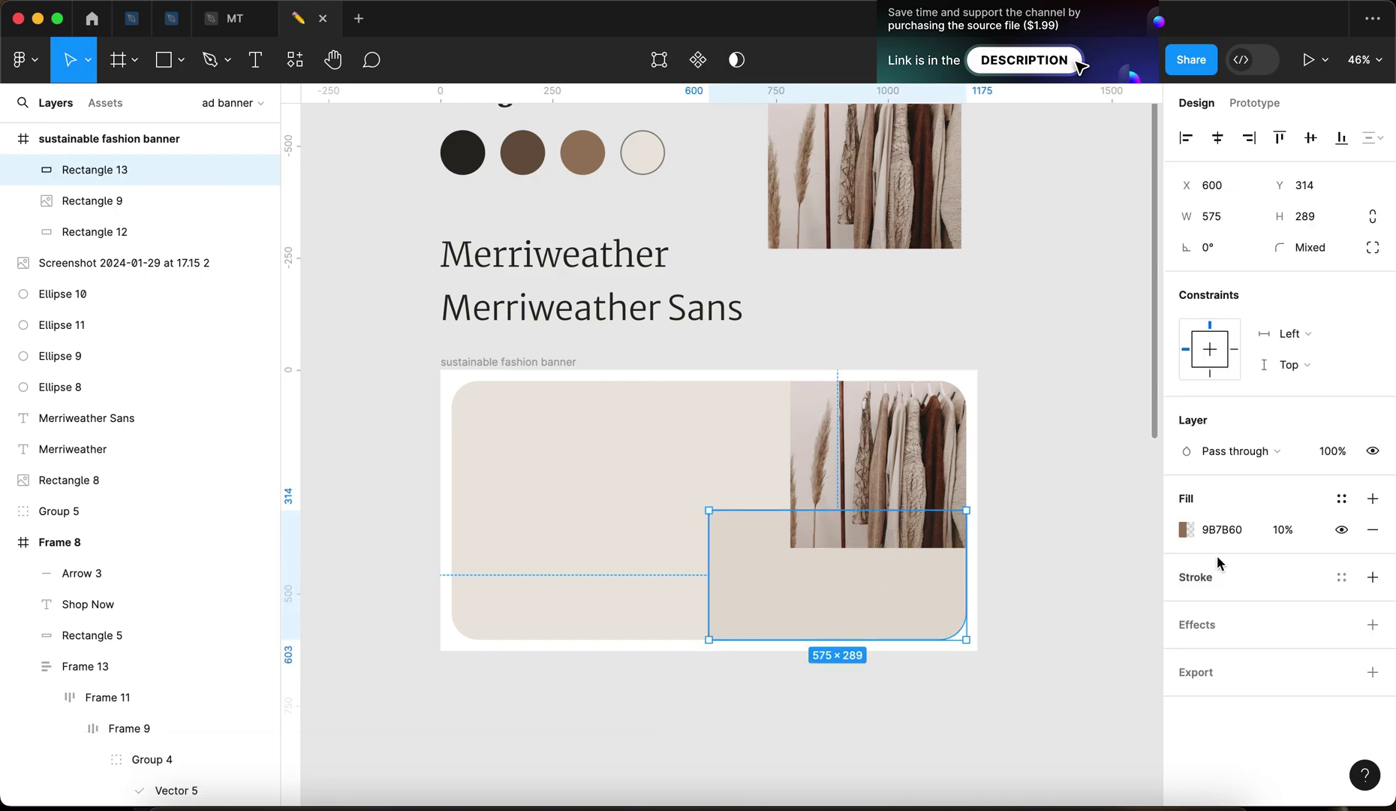
pyautogui.click(1372, 498)
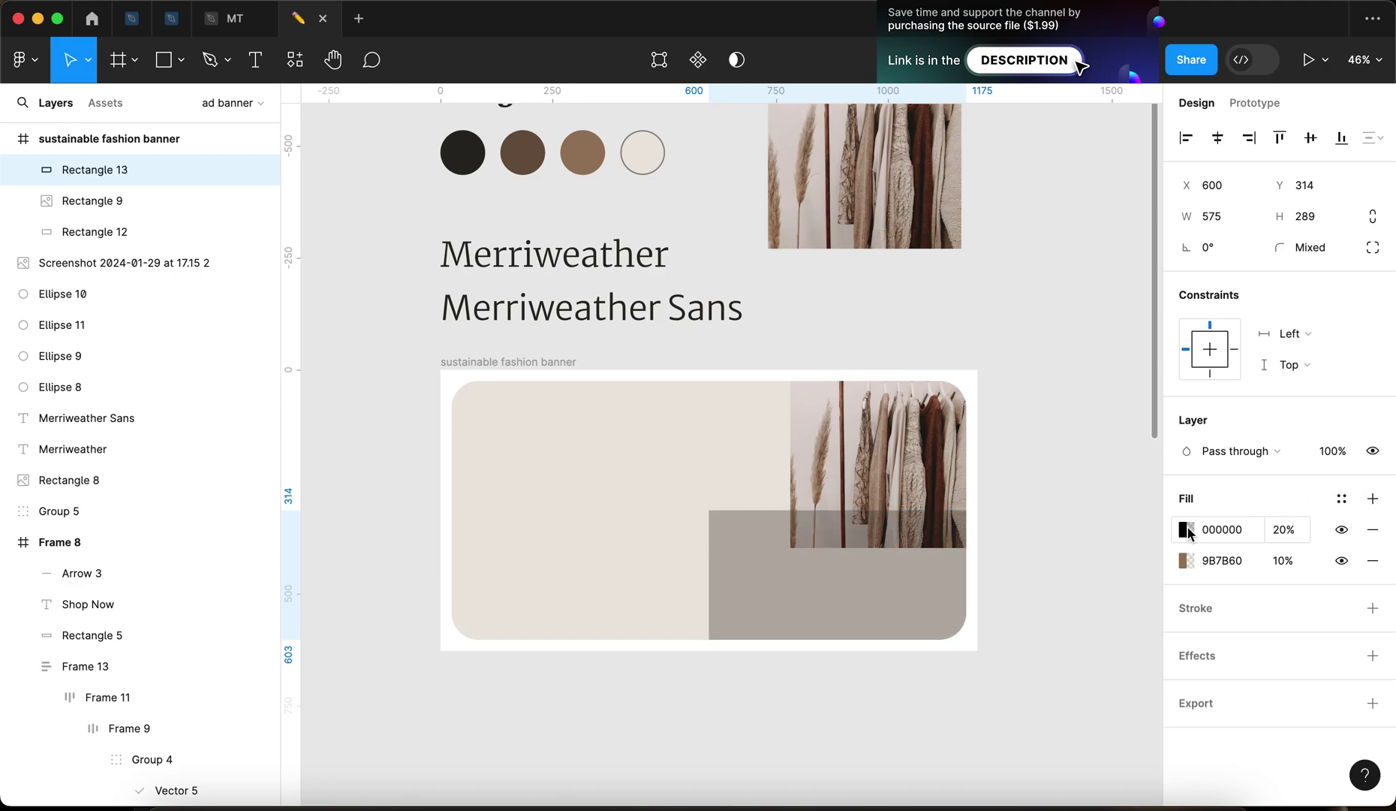
pyautogui.click(1186, 529)
pyautogui.click(955, 579)
pyautogui.click(531, 156)
pyautogui.click(1218, 530)
pyautogui.moveTo(1223, 534); pyautogui.dragTo(1242, 534)
# Turn the 6B5542 fill into a radial gradient stretched across the rectangle
pyautogui.click(1081, 563)
pyautogui.click(841, 553)
pyautogui.click(1187, 531)
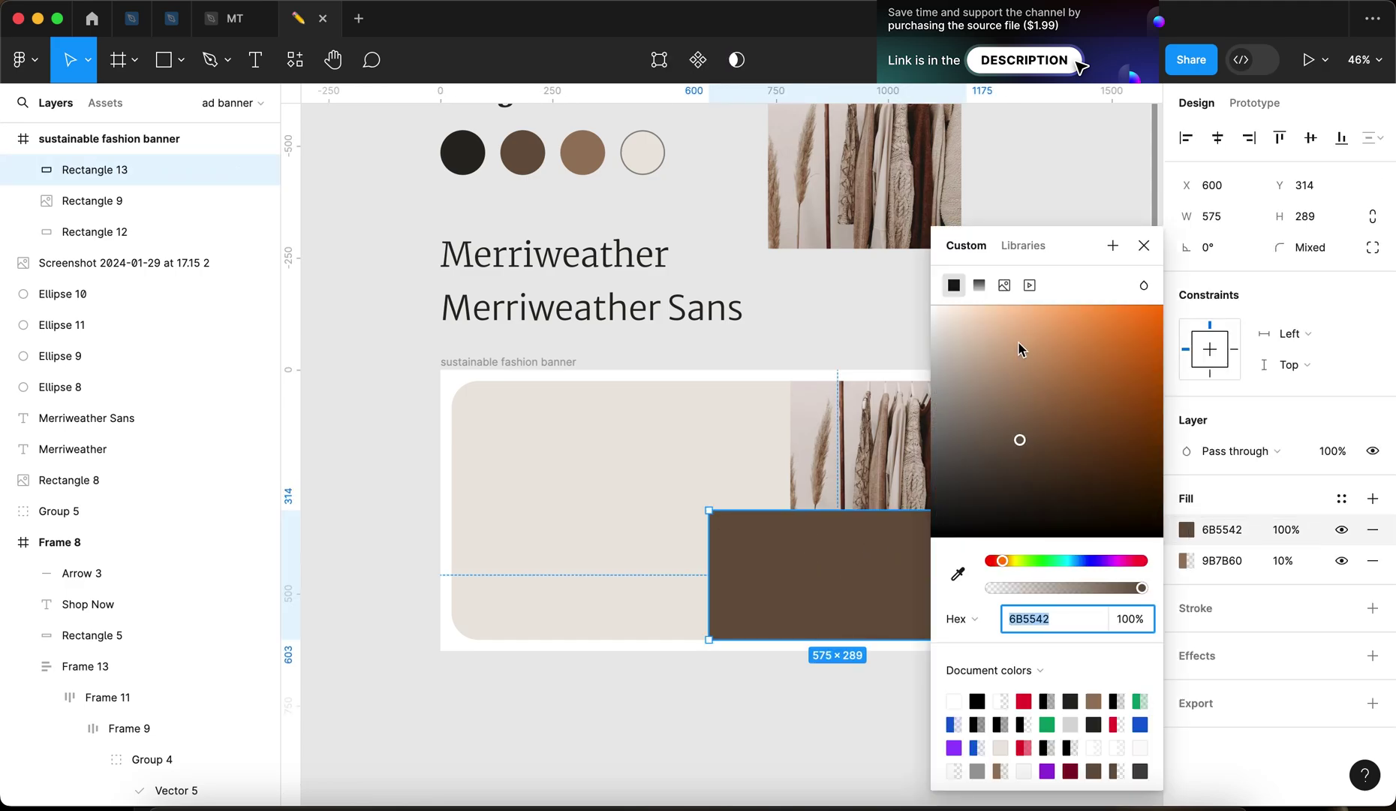
pyautogui.click(984, 286)
pyautogui.click(994, 220)
pyautogui.click(988, 244)
pyautogui.moveTo(714, 579); pyautogui.dragTo(720, 639)
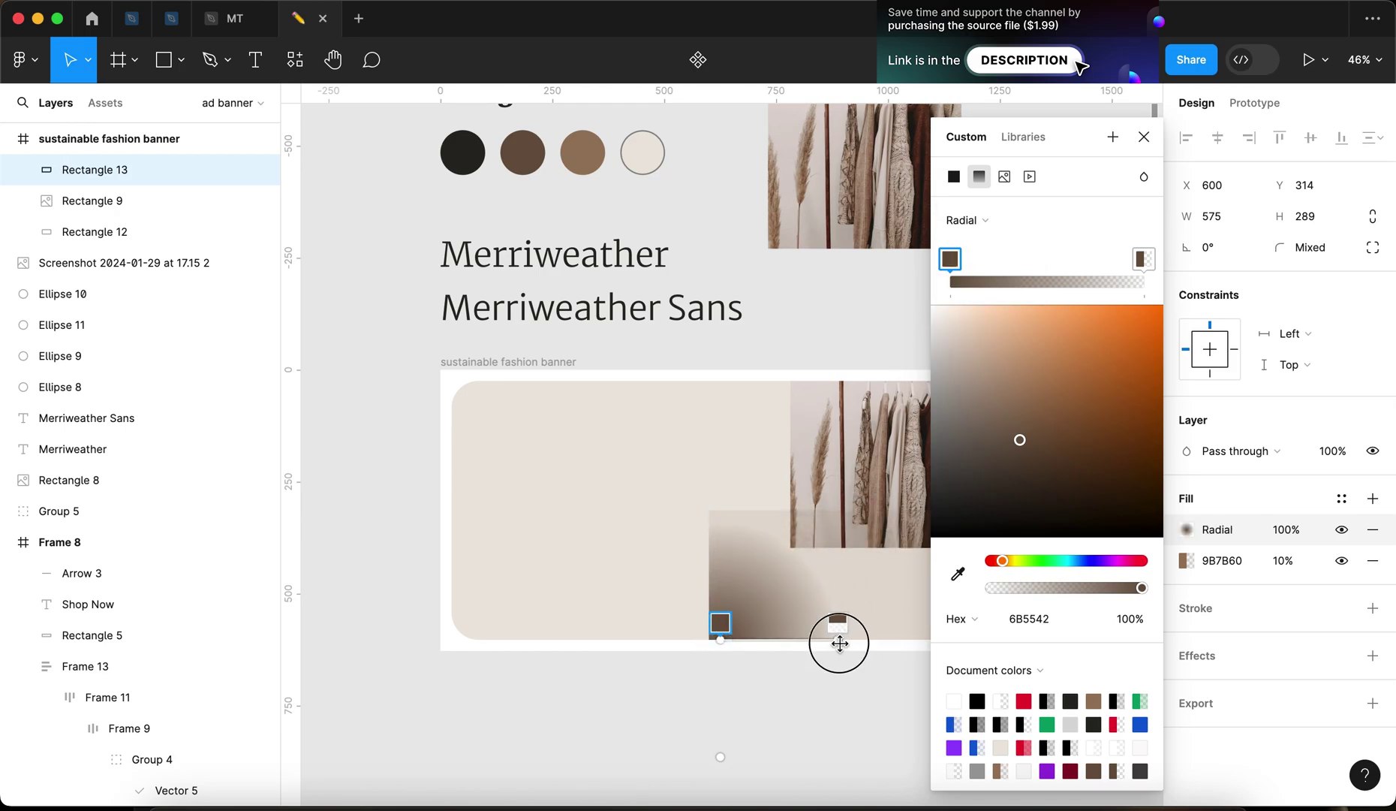
pyautogui.moveTo(839, 642); pyautogui.dragTo(919, 642)
# Lower the radial gradient fill's opacity to 50%
pyautogui.click(1271, 530)
pyautogui.hotkey('shift', 'Down')
pyautogui.hotkey('shift', 'Down')
pyautogui.hotkey('shift', 'Down')
pyautogui.hotkey('shift', 'Down')
pyautogui.hotkey('shift', 'Down')
pyautogui.click(1043, 621)
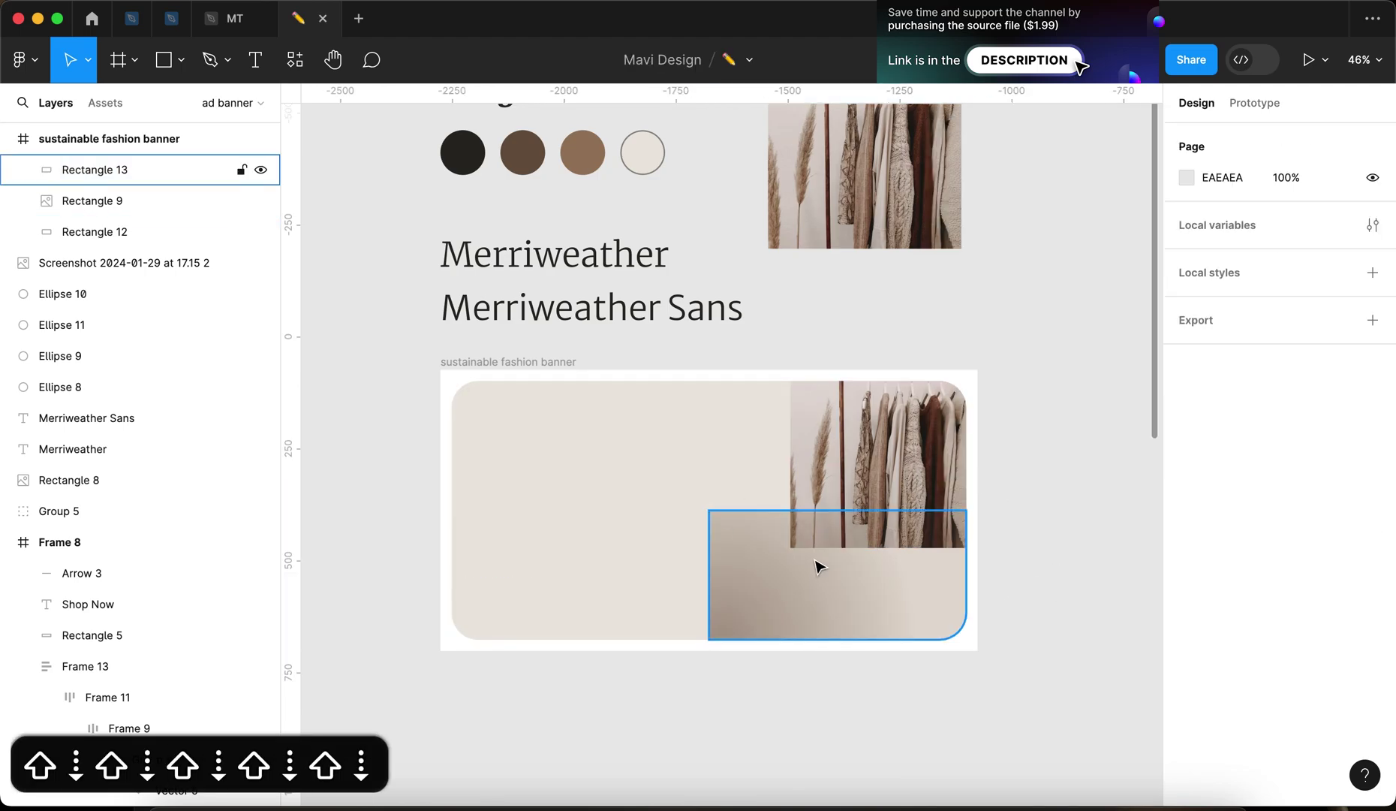
pyautogui.click(872, 615)
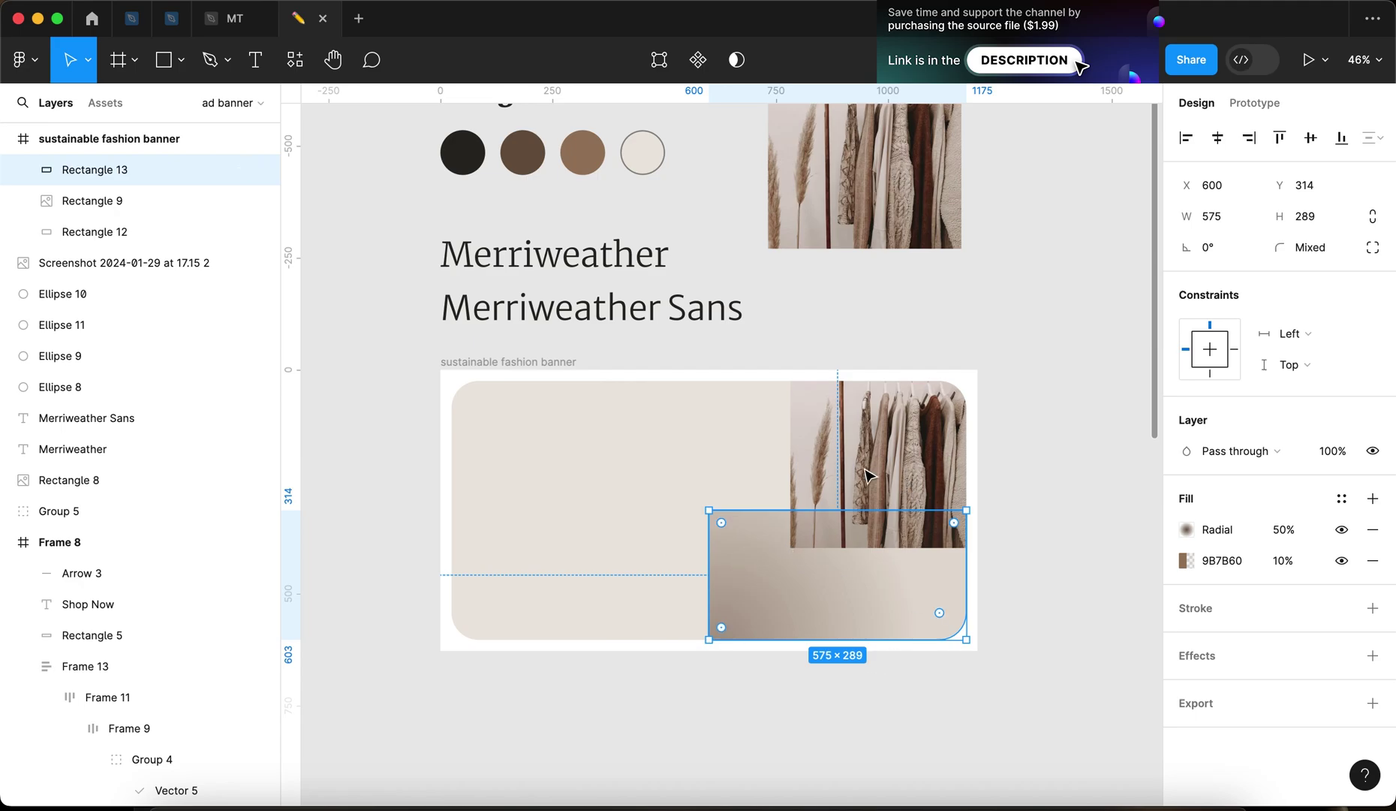
pyautogui.scroll(-1, 800, 707)
pyautogui.hscroll(-1, 801, 707)
pyautogui.click(888, 678)
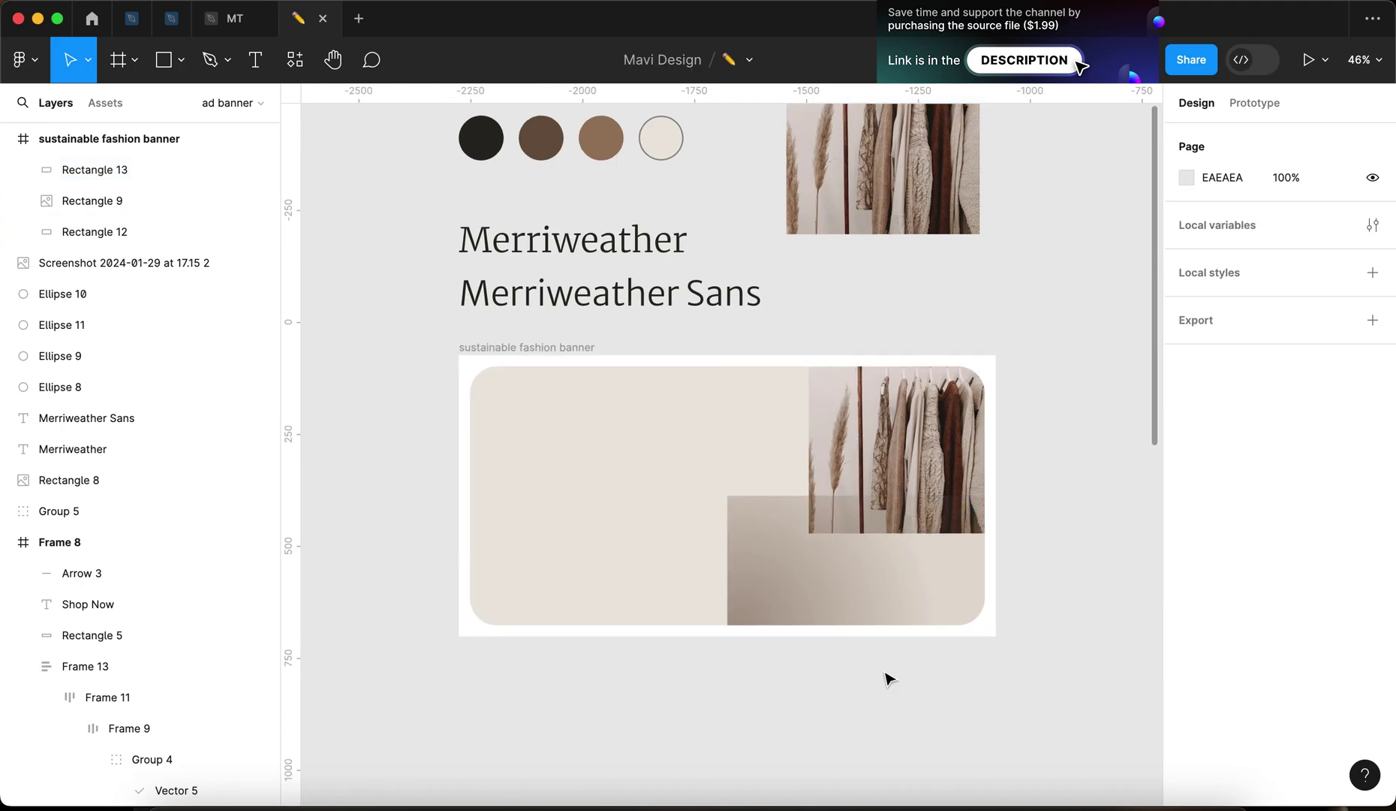
# Add a Background blur effect with blur 84 to the lower-right translucent rectangle
pyautogui.scroll(5, 947, 623)
pyautogui.click(836, 568)
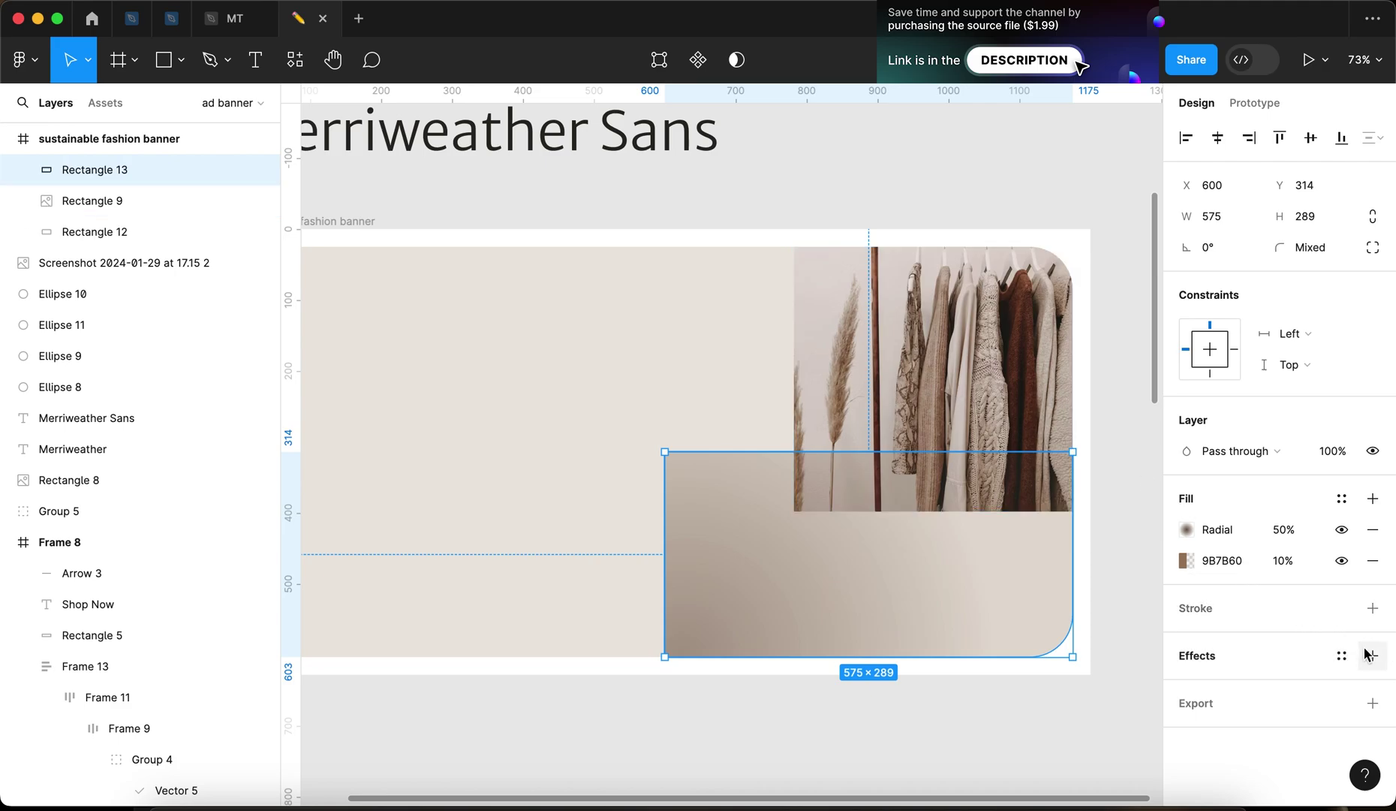
pyautogui.click(1385, 668)
pyautogui.click(1288, 691)
pyautogui.click(1283, 734)
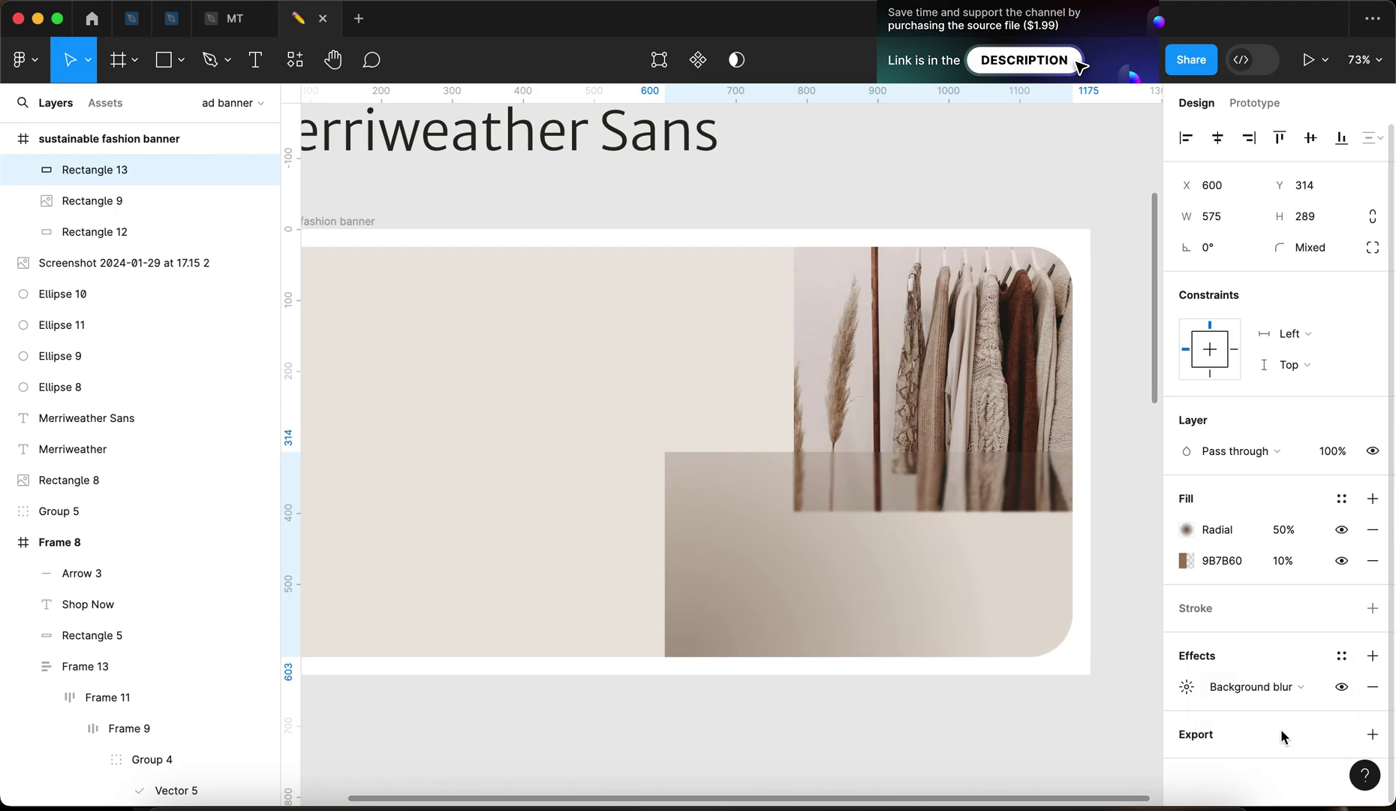
pyautogui.click(1197, 695)
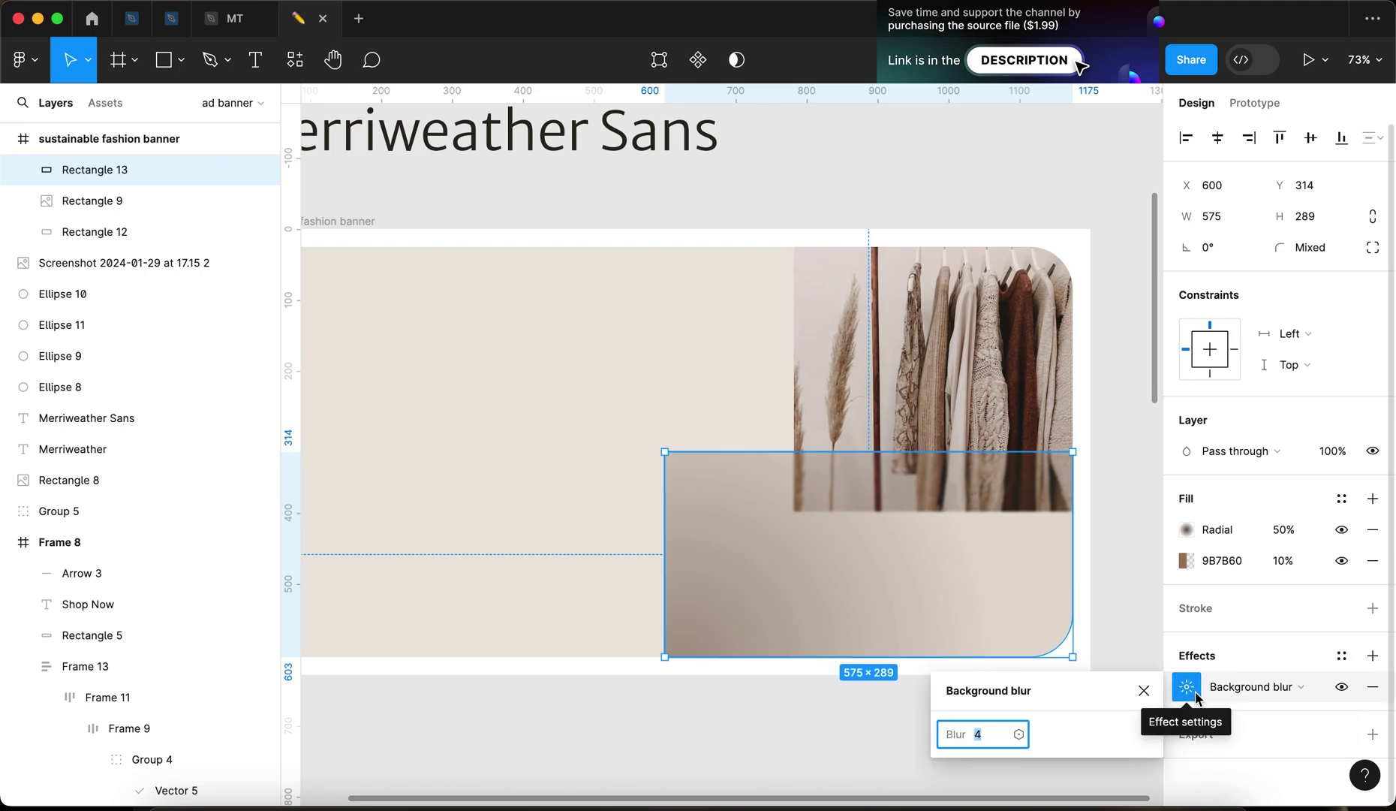
pyautogui.write('84')
pyautogui.press('Return')
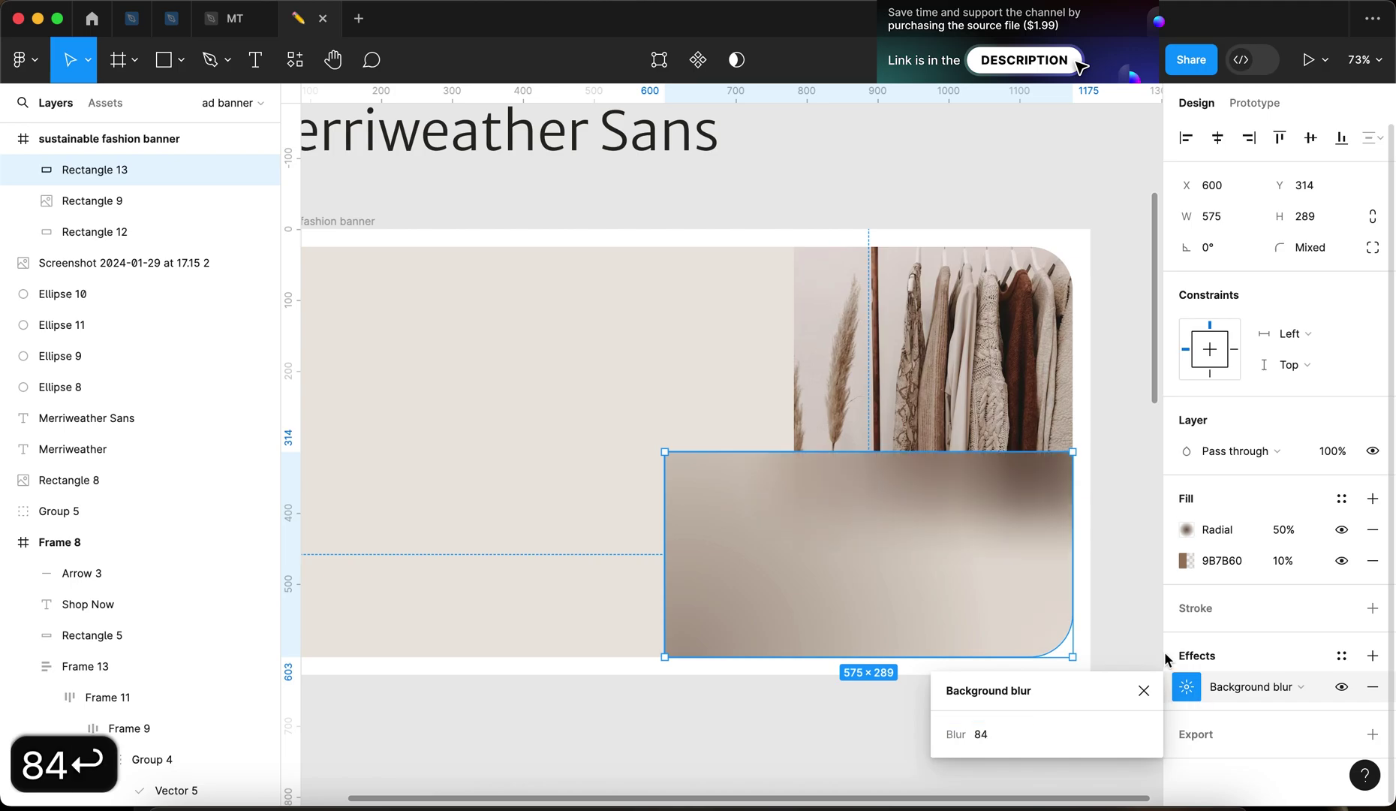
pyautogui.click(1147, 589)
pyautogui.scroll(-5, 1147, 585)
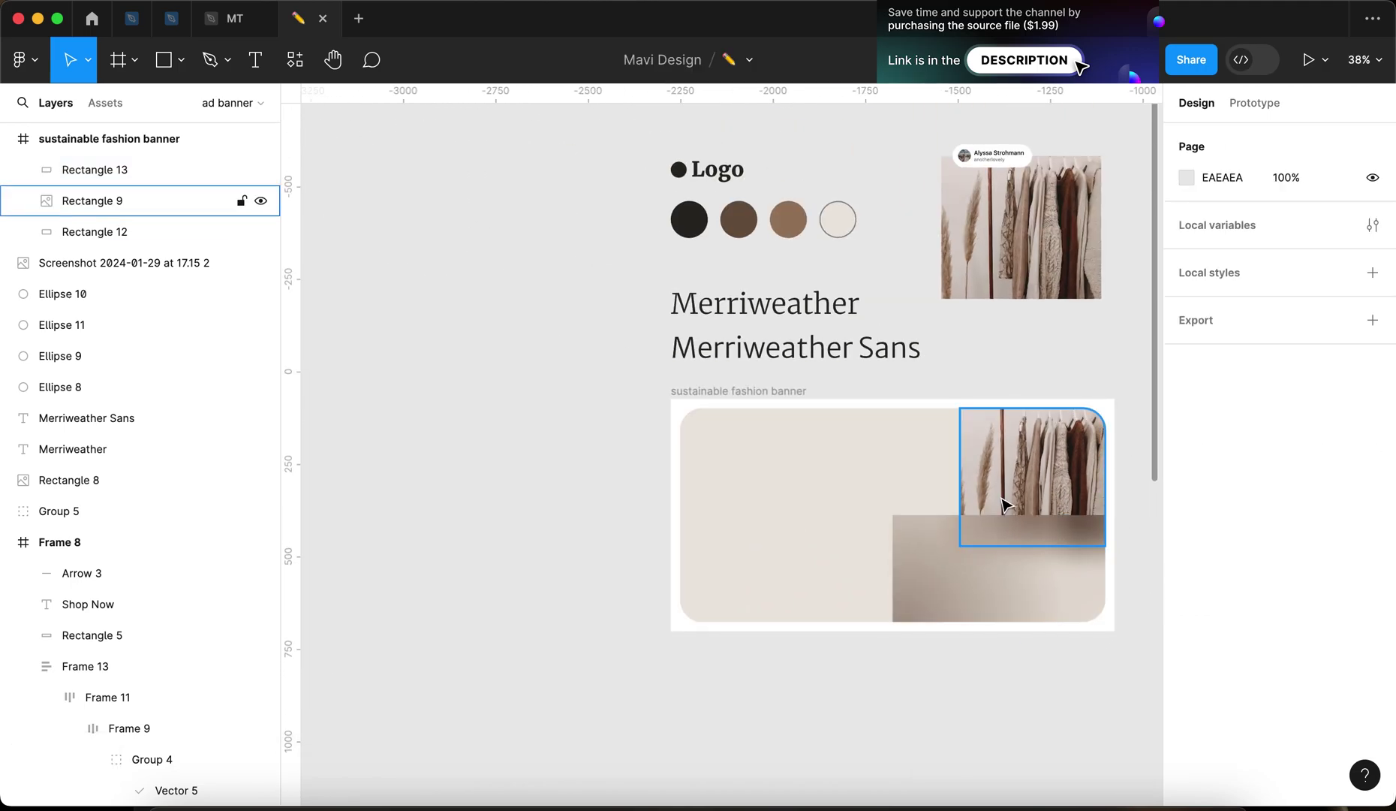
pyautogui.hscroll(2, 1088, 671)
pyautogui.click(945, 552)
pyautogui.scroll(4, 945, 551)
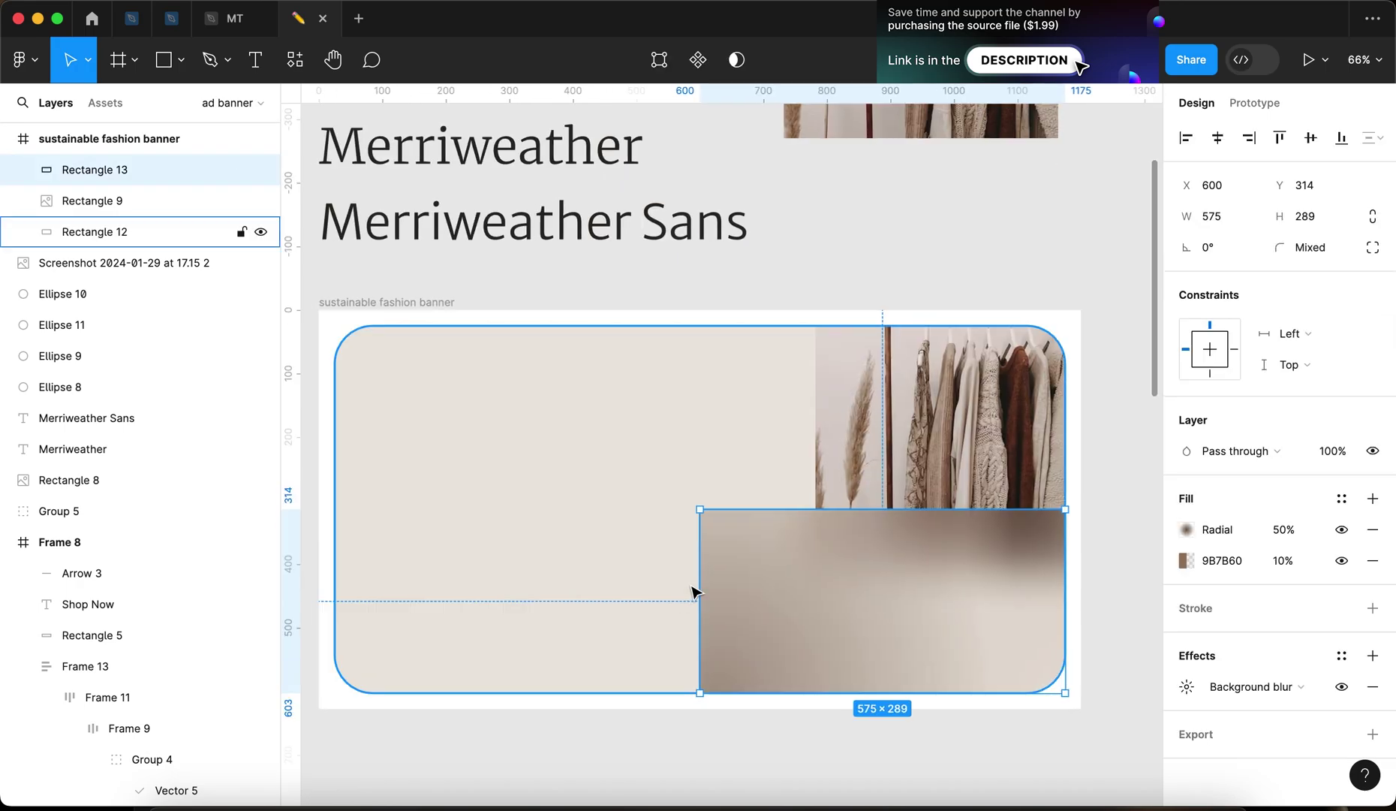
# Draw a new 182×289 rectangle along the left end of the blurred panel
pyautogui.press('r')
pyautogui.moveTo(714, 530)
pyautogui.mouseDown()
pyautogui.moveTo(788, 592)
pyautogui.moveTo(823, 660)
pyautogui.moveTo(821, 694)
pyautogui.mouseUp()
pyautogui.scroll(5, 732, 550)
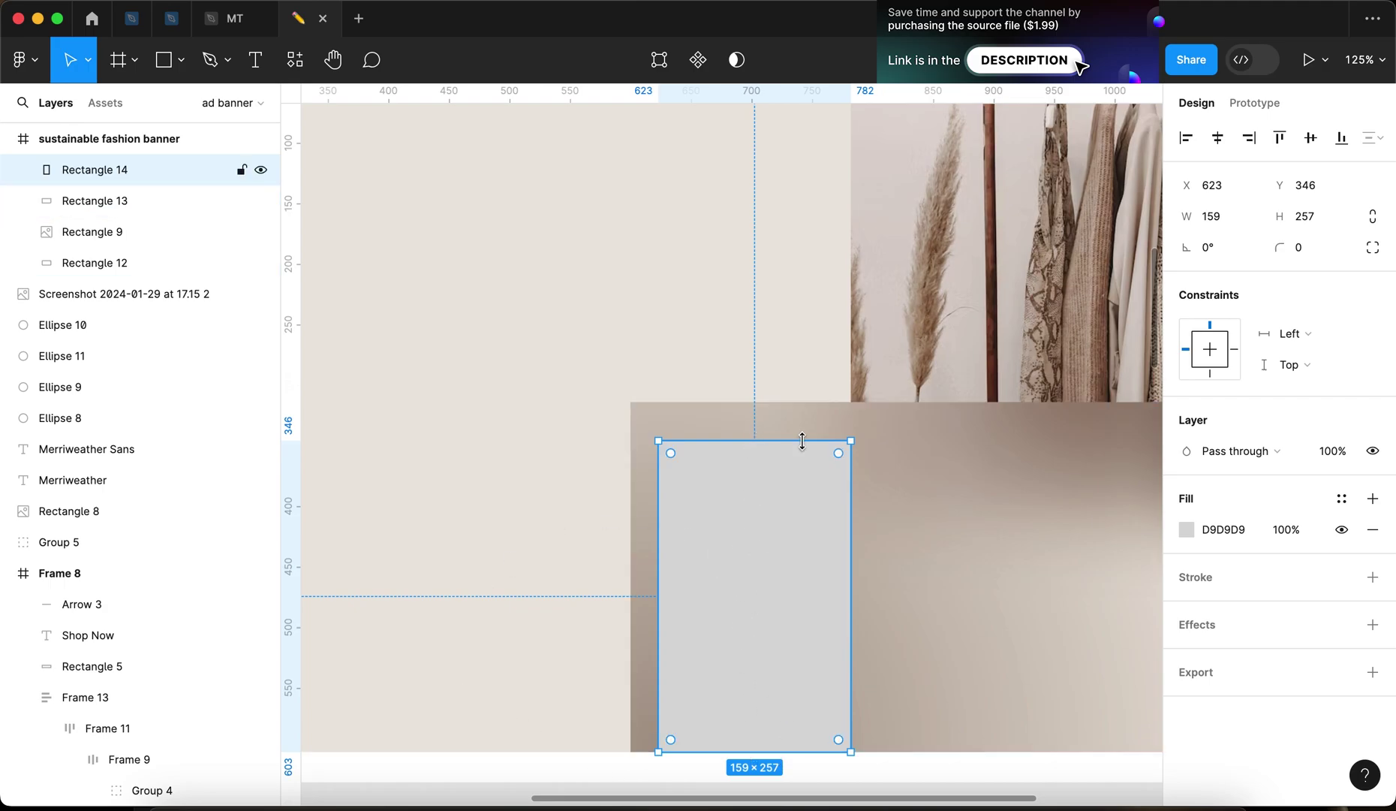
pyautogui.click(868, 362)
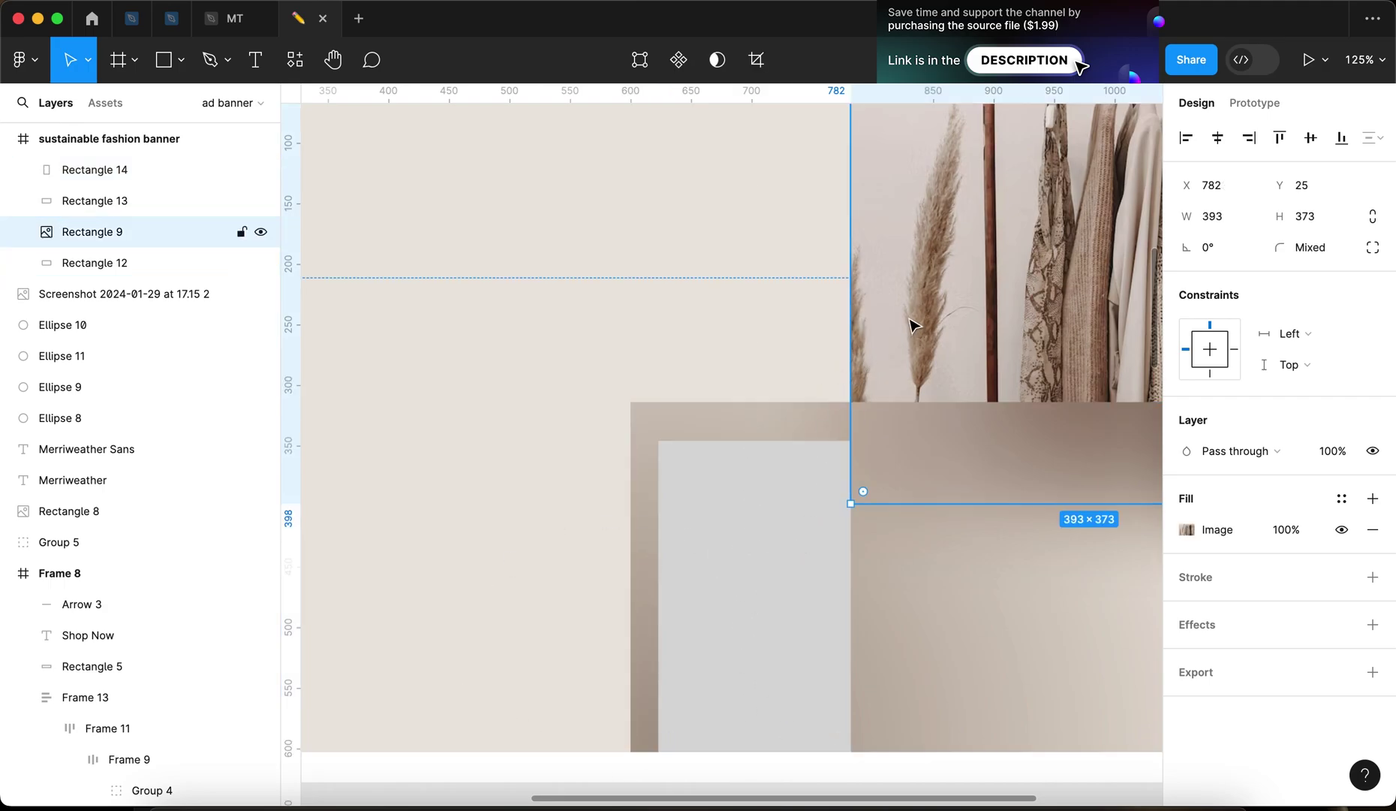
pyautogui.click(778, 536)
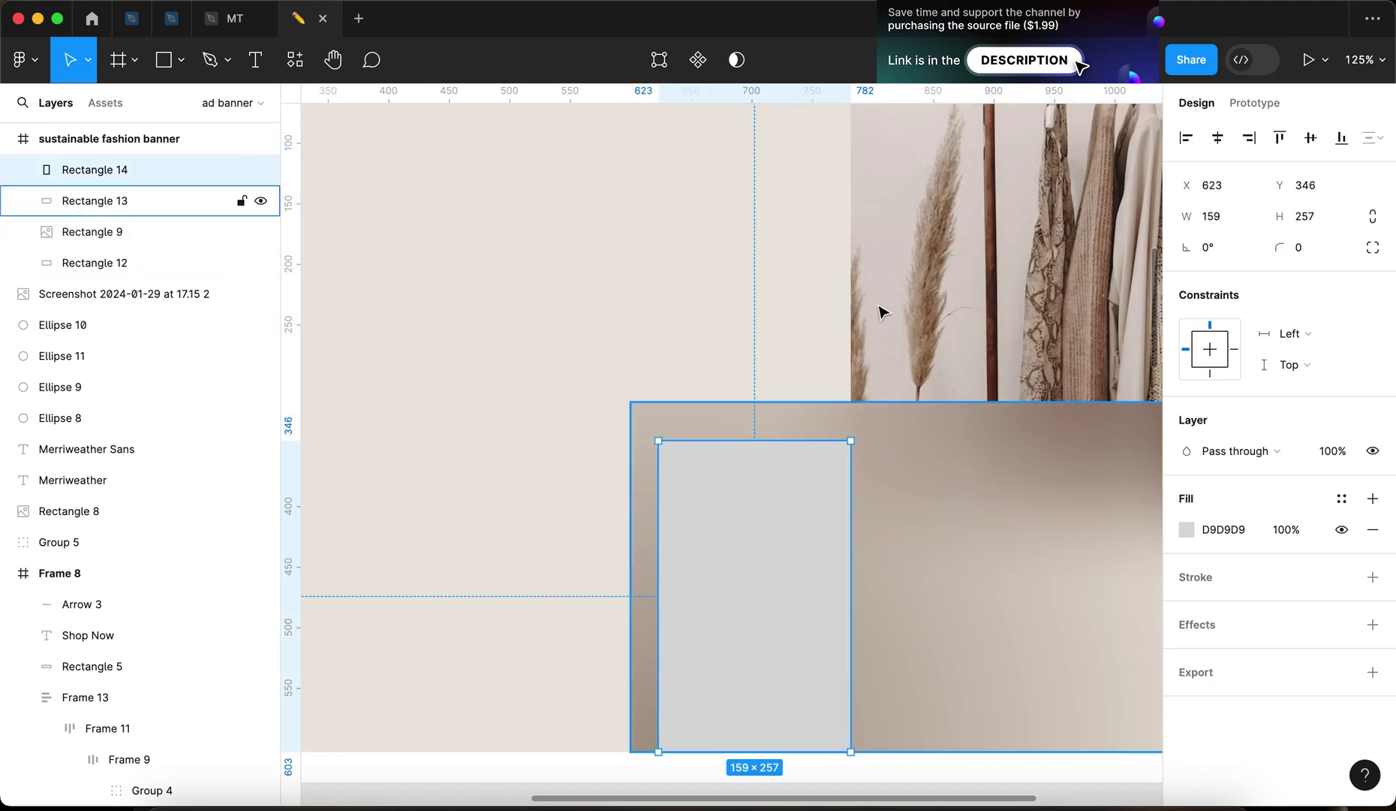
pyautogui.click(867, 259)
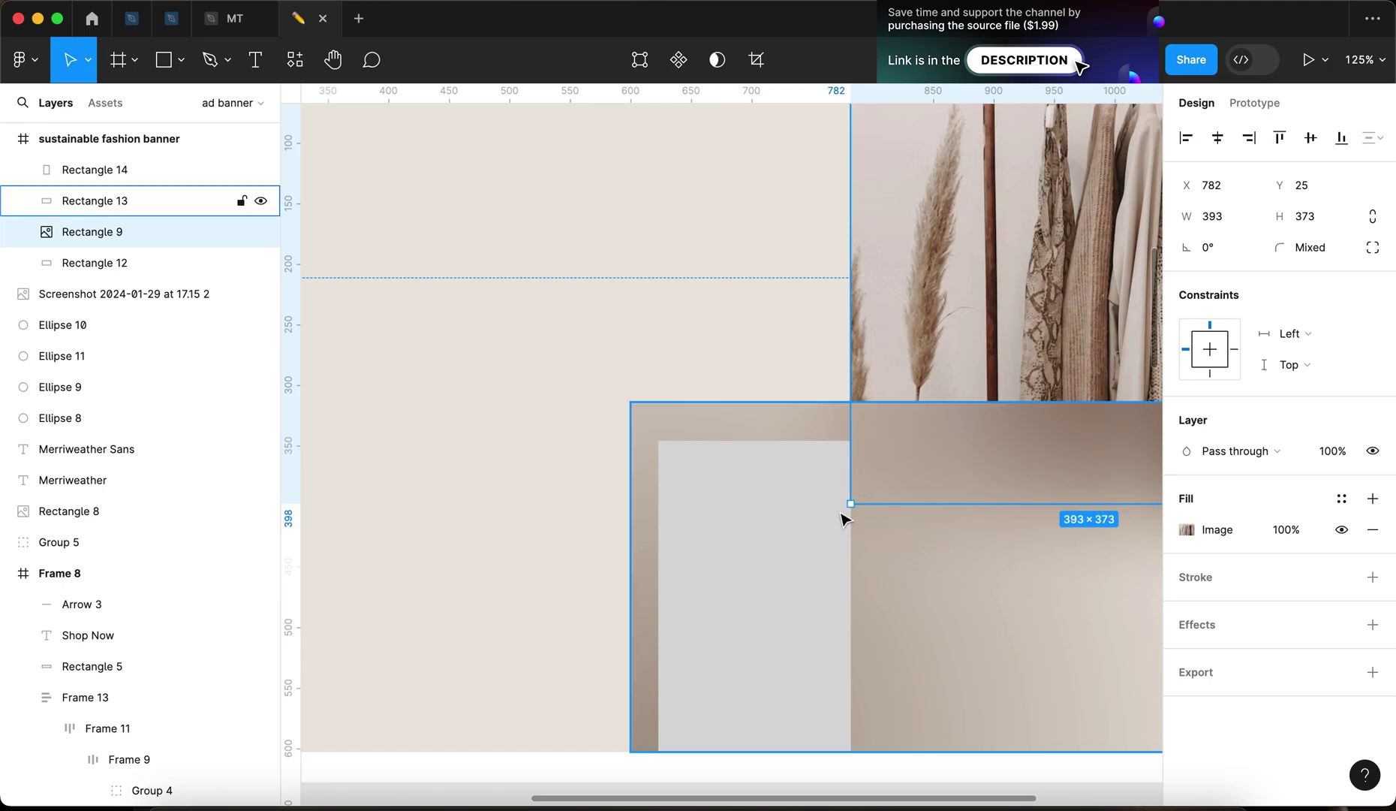
pyautogui.click(843, 512)
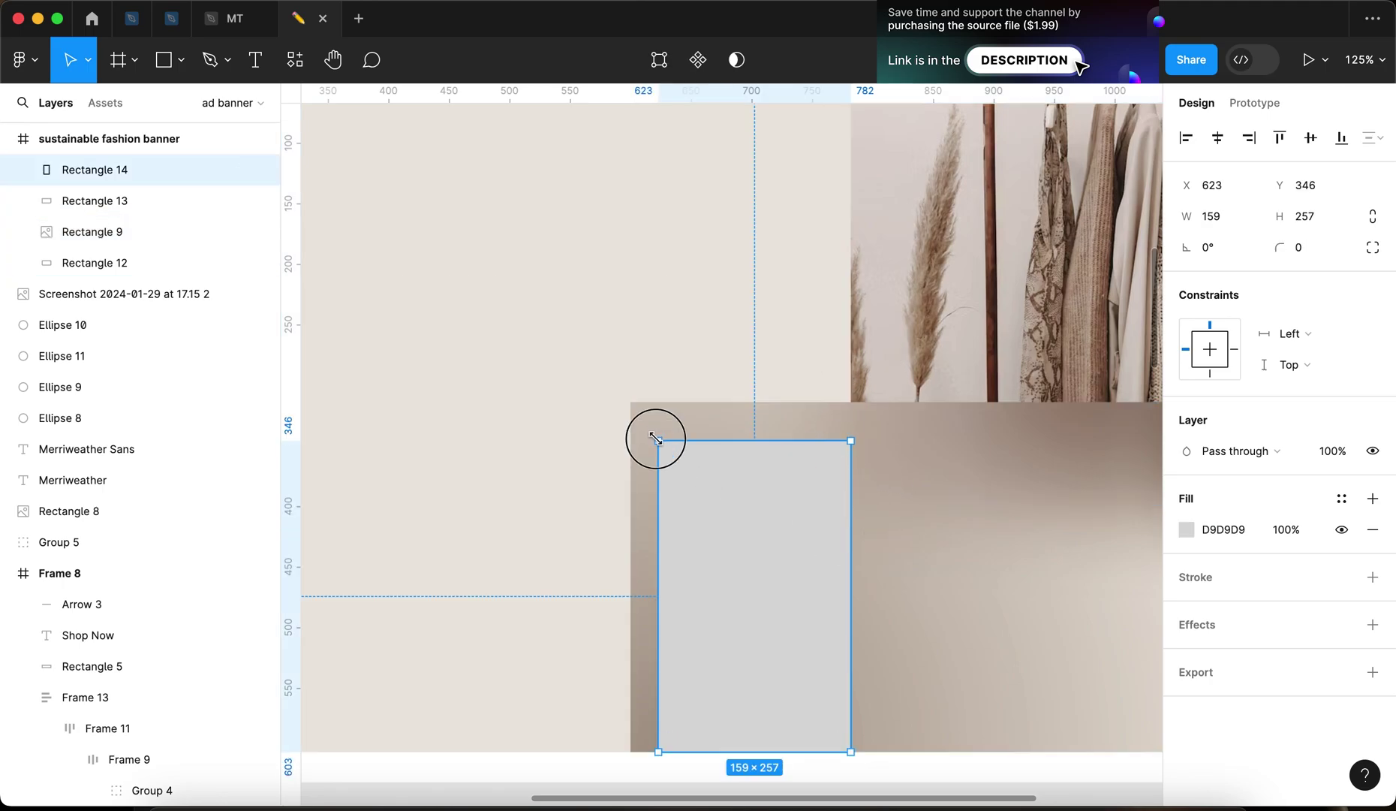
pyautogui.moveTo(655, 439); pyautogui.dragTo(631, 403)
# Fill the rectangle with a white FFFFFF radial gradient centred near its top-right corner
pyautogui.click(1224, 530)
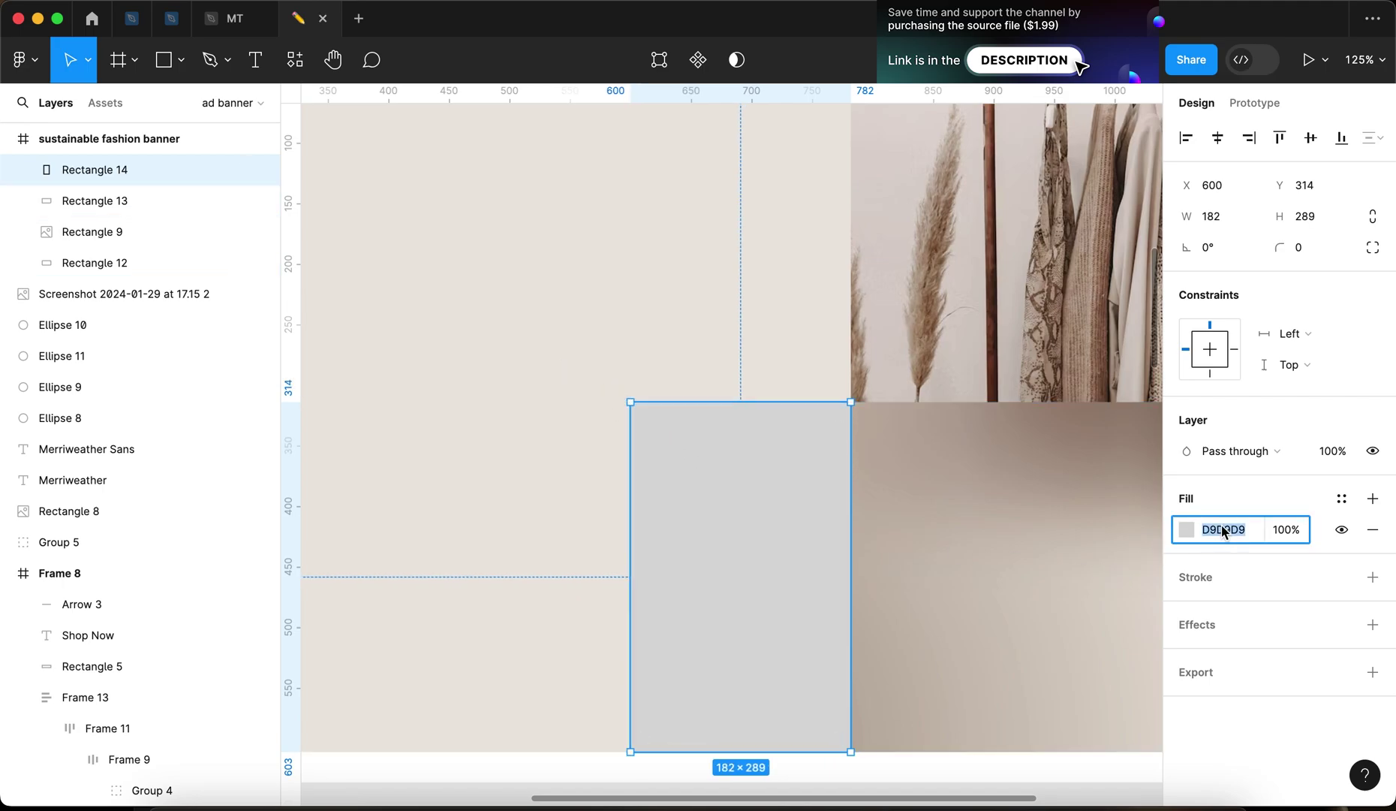
pyautogui.write('f')
pyautogui.press('Return')
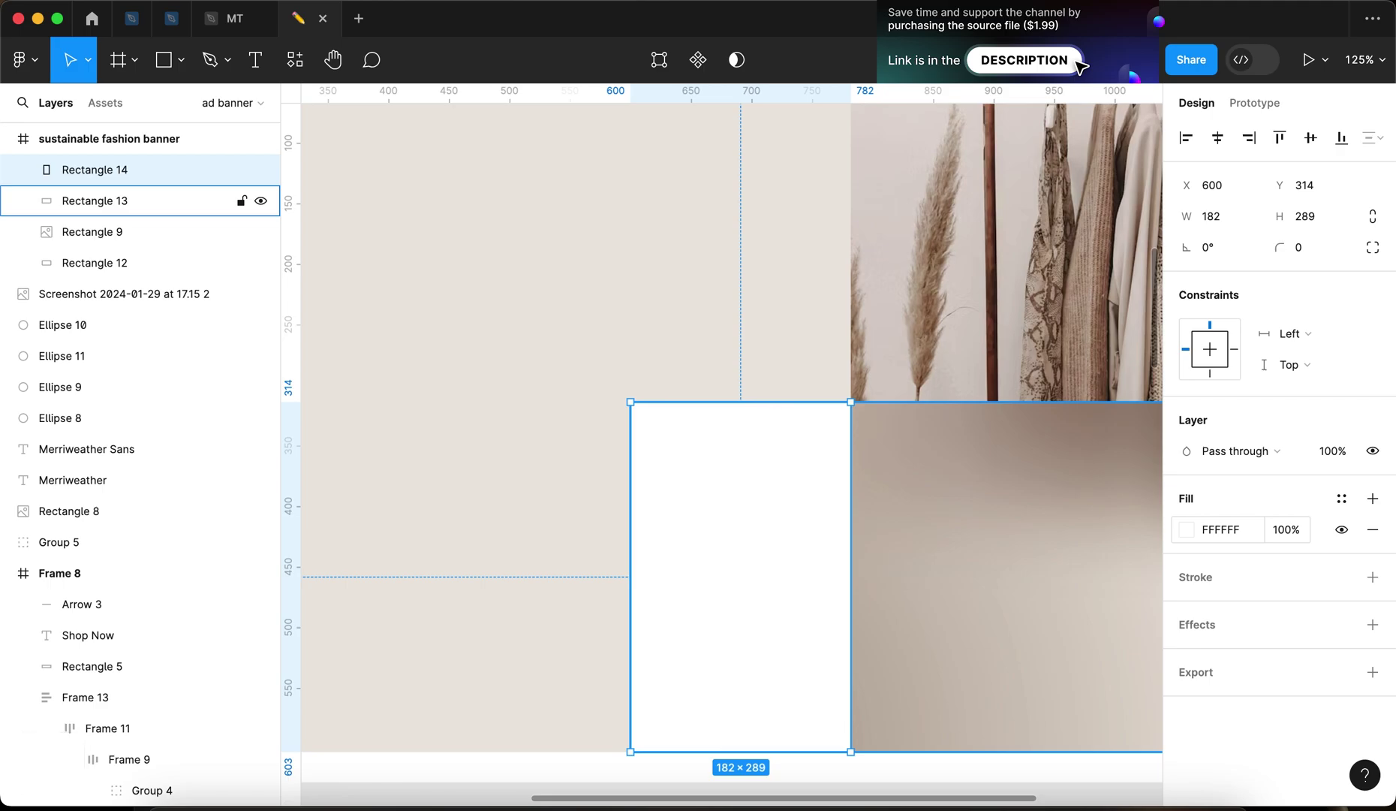
pyautogui.click(1185, 530)
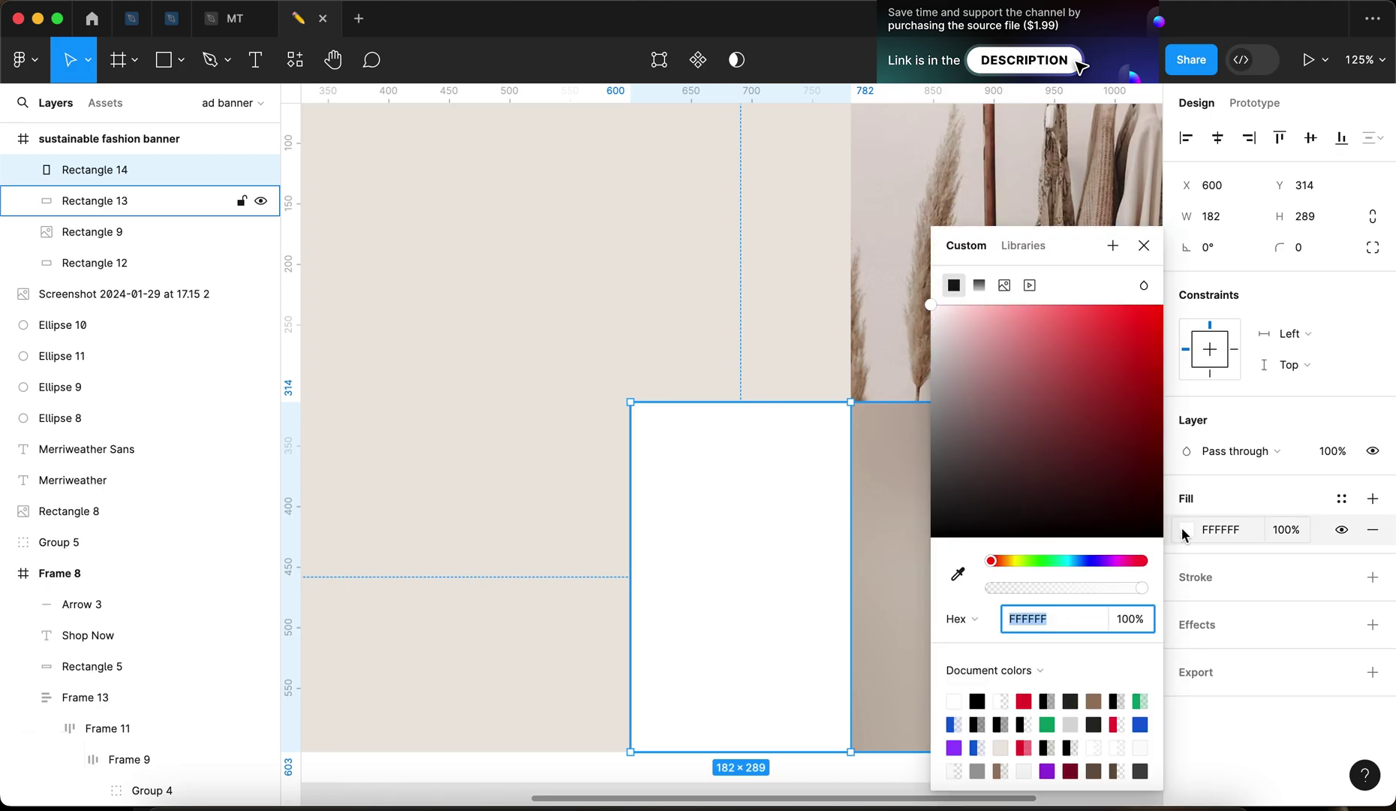
pyautogui.click(979, 285)
pyautogui.click(970, 219)
pyautogui.click(984, 243)
pyautogui.moveTo(634, 575); pyautogui.dragTo(535, 576)
pyautogui.moveTo(734, 581); pyautogui.dragTo(845, 402)
pyautogui.moveTo(742, 753); pyautogui.dragTo(837, 663)
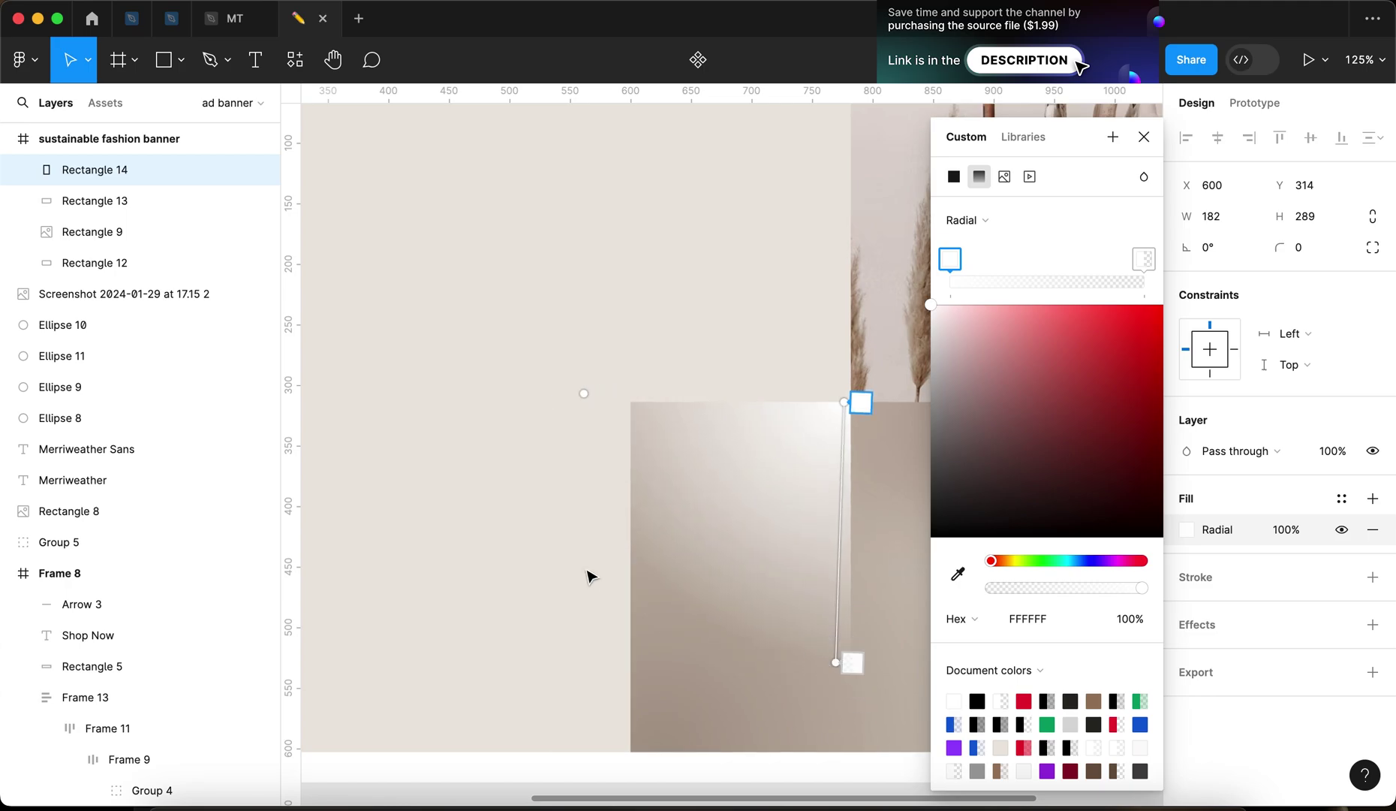
pyautogui.press('Escape')
# Set the white gradient fill's opacity to 40%
pyautogui.scroll(-5, 717, 439)
pyautogui.hscroll(-2, 717, 439)
pyautogui.click(1305, 531)
pyautogui.write('40')
pyautogui.press('Return')
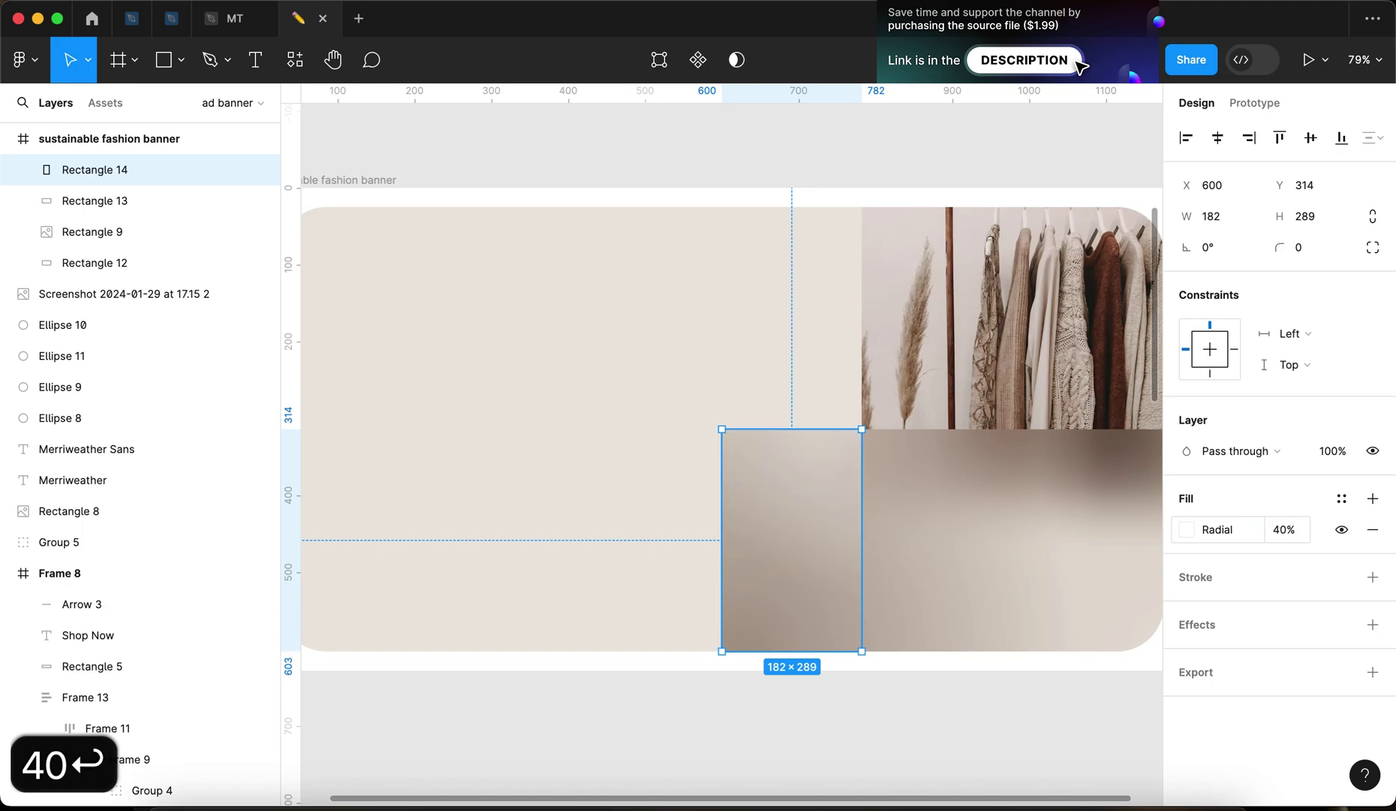
pyautogui.click(1075, 737)
pyautogui.doubleClick(829, 546)
# Finish editing the white gradient rectangle and deselect it
pyautogui.press('Return')
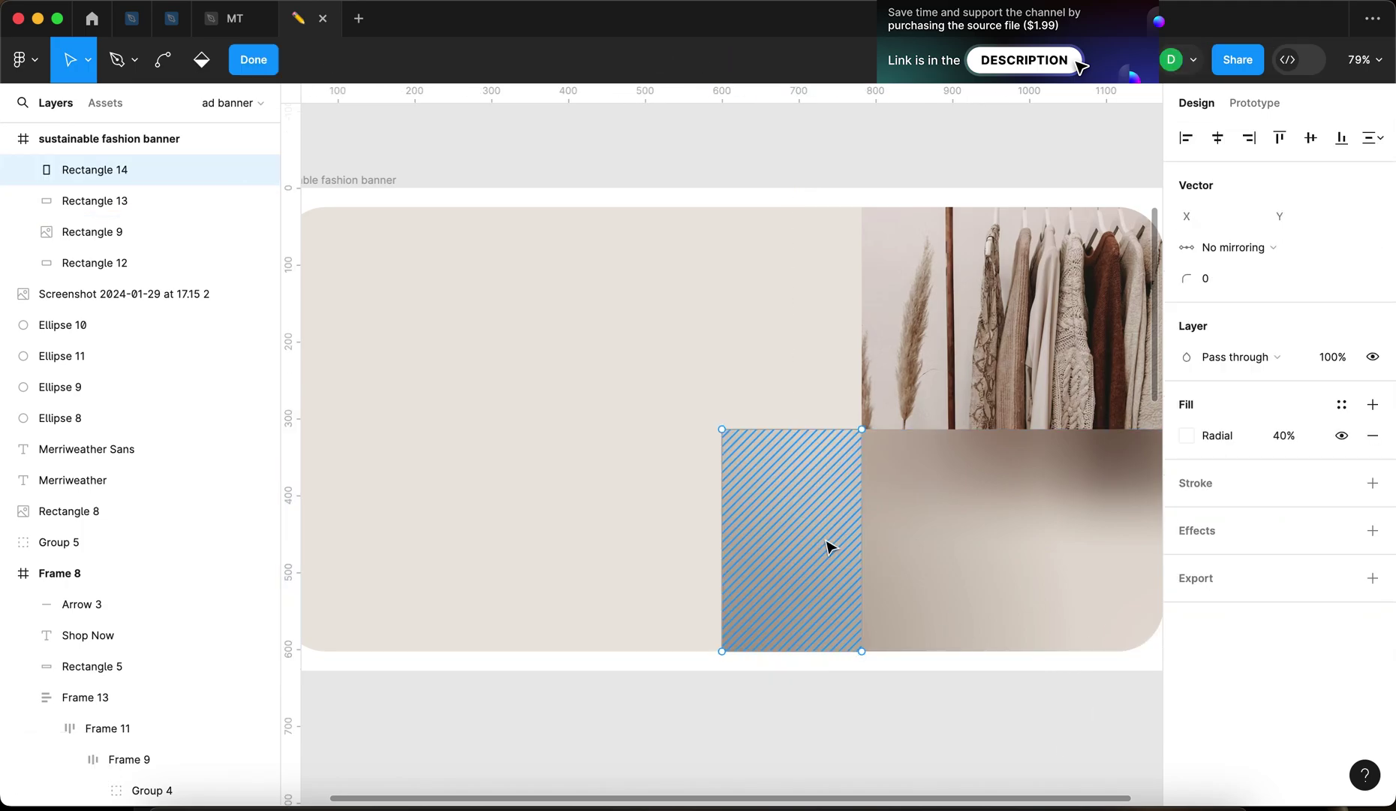
pyautogui.click(1186, 530)
pyautogui.click(856, 618)
pyautogui.click(1143, 136)
pyautogui.scroll(-5, 876, 391)
pyautogui.click(857, 559)
pyautogui.scroll(2, 856, 559)
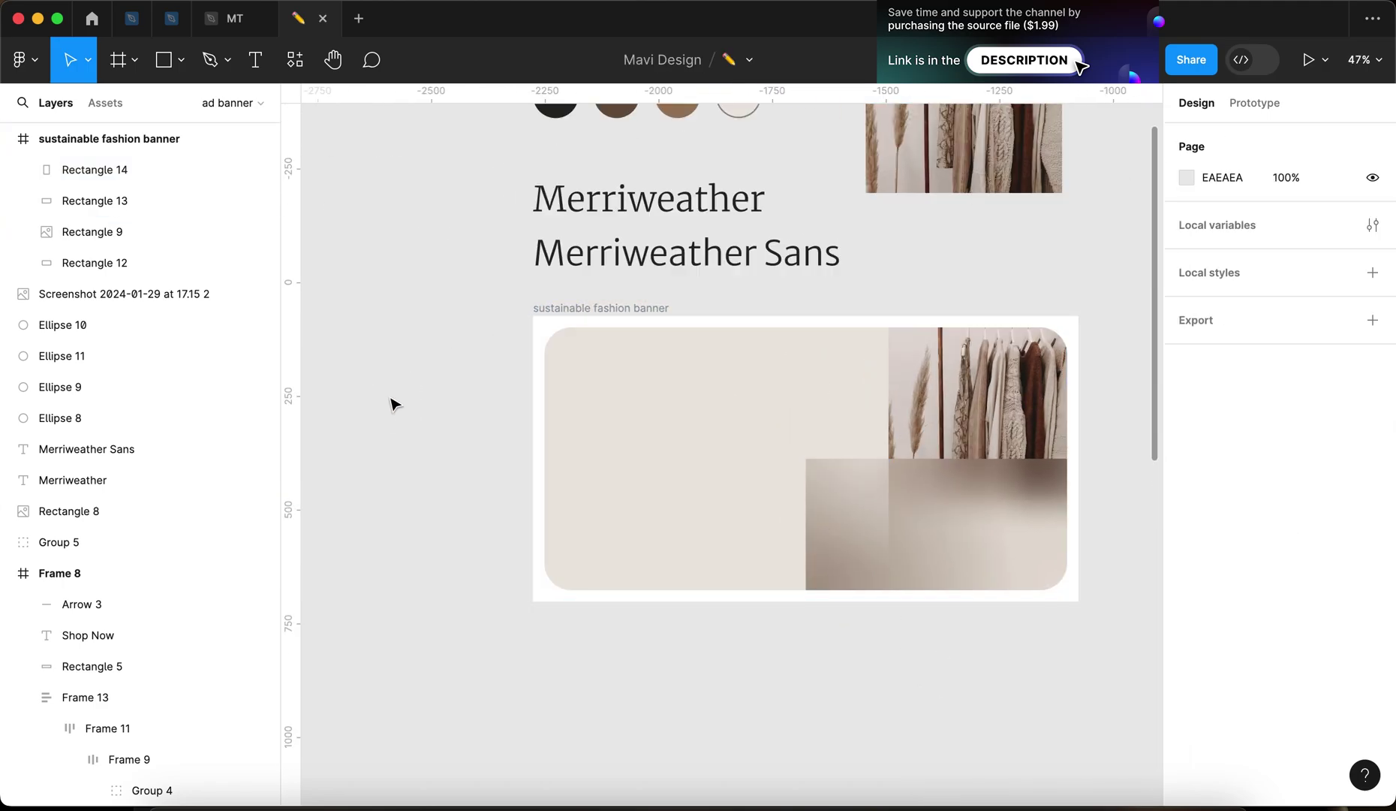
pyautogui.scroll(2, 634, 224)
# Copy the Merriweather text into the banner and retype it as 'Sustainable' / 'fashion' on two lines
pyautogui.click(634, 224)
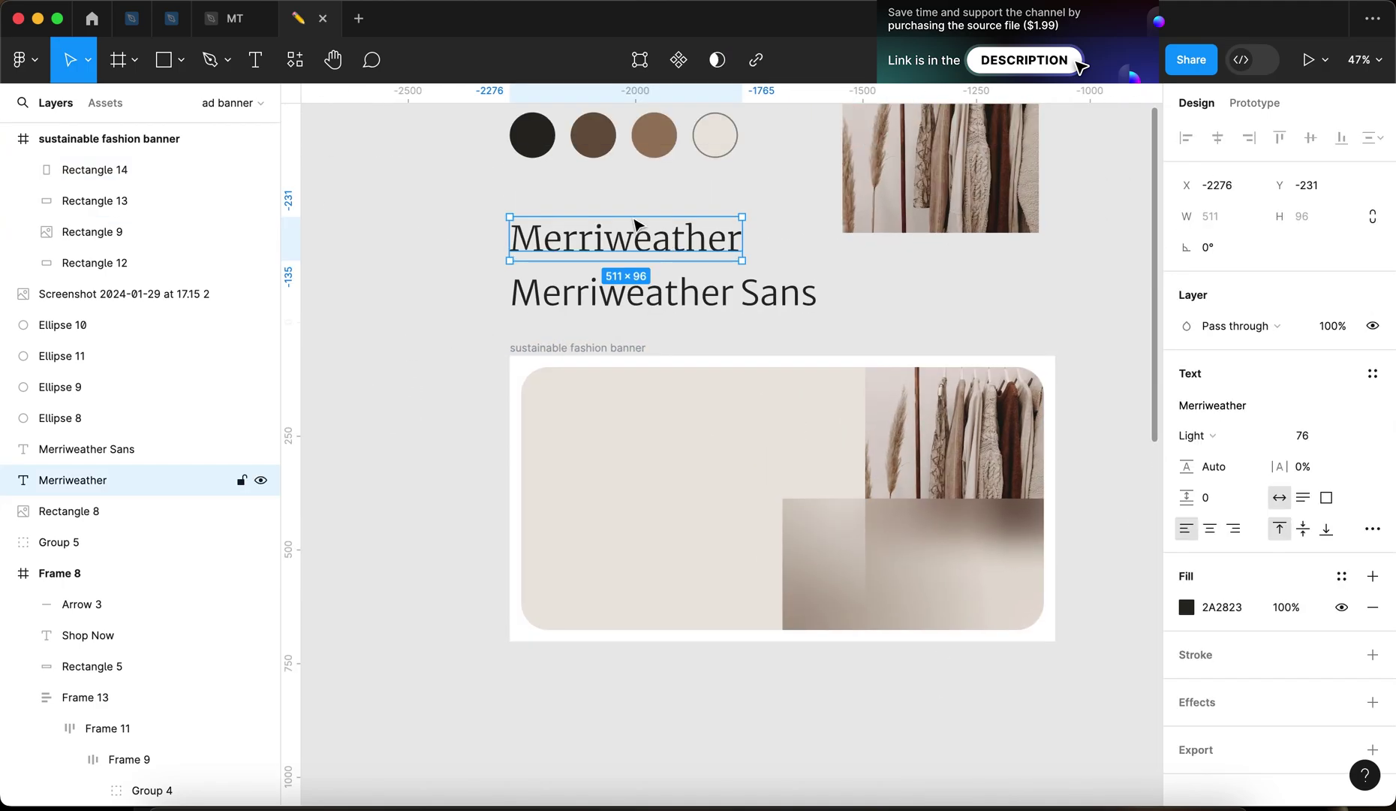
pyautogui.click(464, 266)
pyautogui.hscroll(-2, 525, 248)
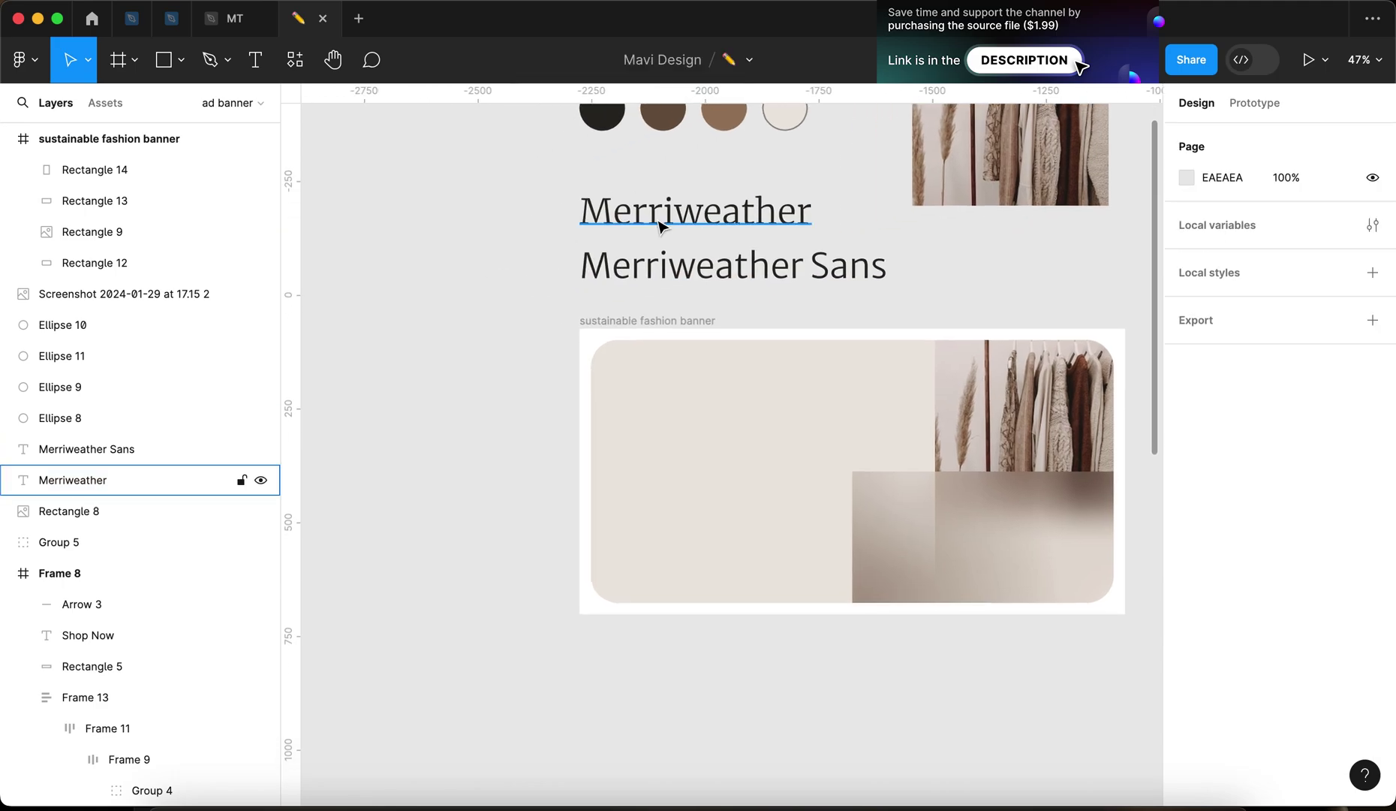
pyautogui.click(755, 219)
pyautogui.scroll(2, 743, 248)
pyautogui.moveTo(732, 244); pyautogui.dragTo(785, 455)
pyautogui.doubleClick(799, 463)
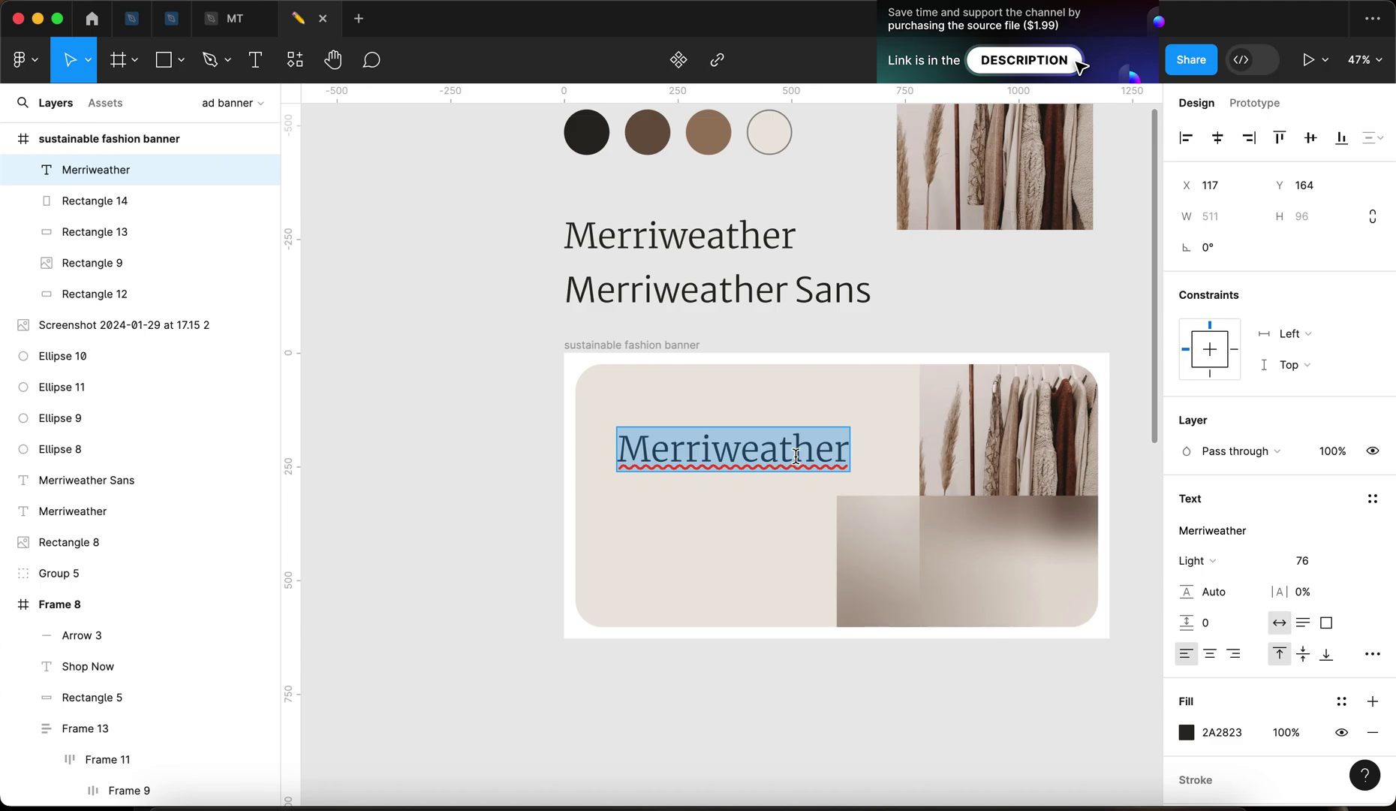
pyautogui.write('Sustainable')
pyautogui.press('Return')
pyautogui.write('fashion')
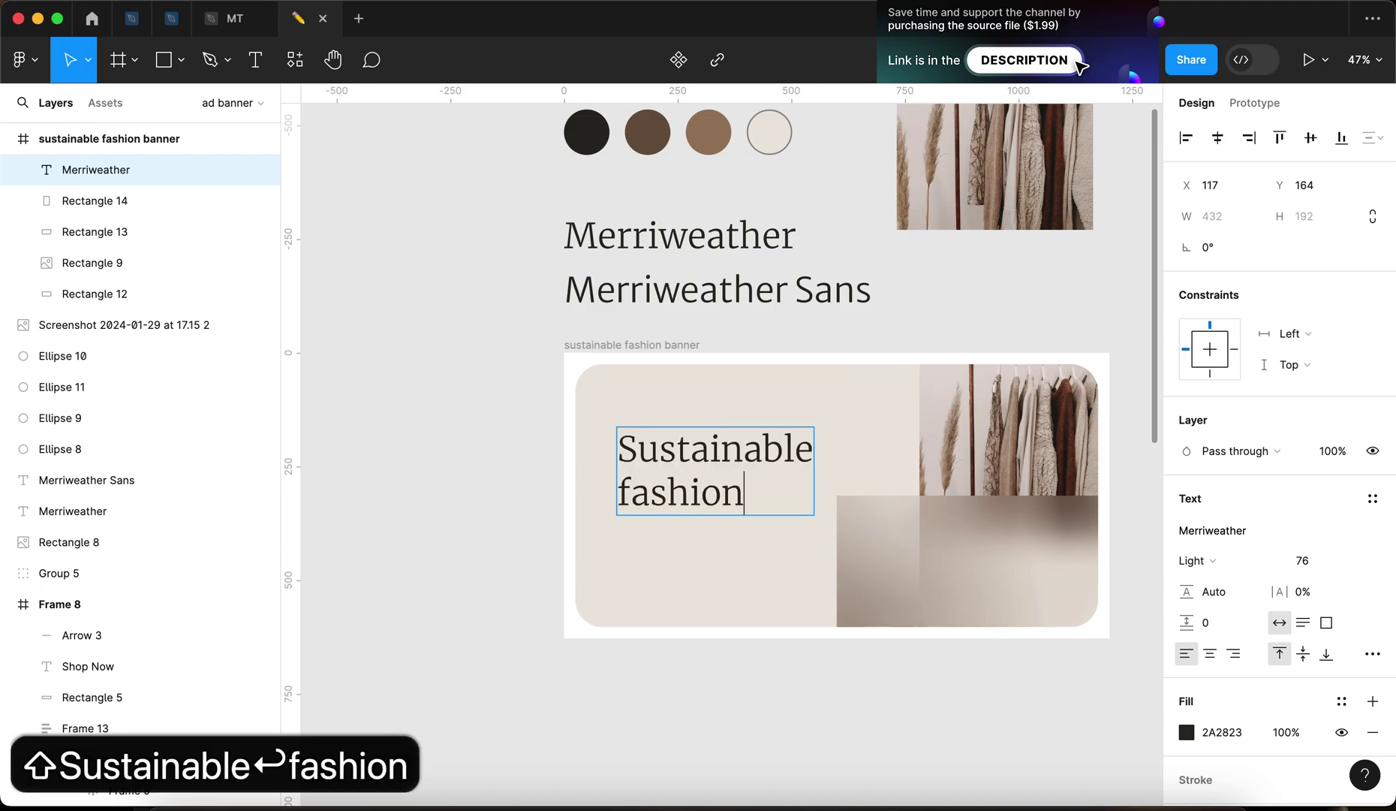
pyautogui.press('Escape')
# Nudge the headline into position at X 111, Y 144
pyautogui.scroll(5, 654, 517)
pyautogui.press('alt')
pyautogui.press('Left')
pyautogui.press('Left')
pyautogui.press('Left')
pyautogui.press('Left')
pyautogui.press('Left')
pyautogui.press('Left')
pyautogui.hotkey('shift', 'Up')
pyautogui.hotkey('shift', 'Up')
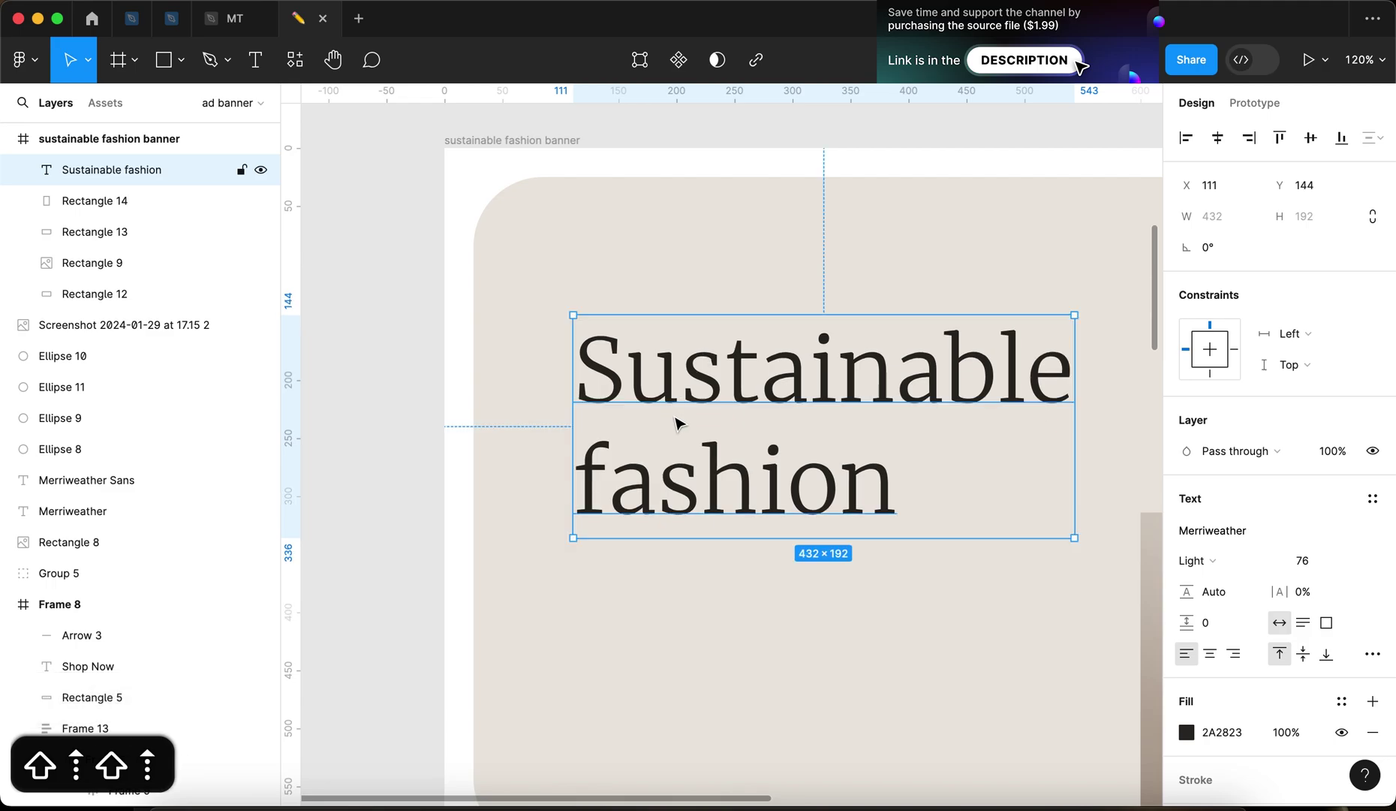
pyautogui.press('alt')
pyautogui.scroll(-5, 667, 166)
pyautogui.click(409, 340)
# Draw a horizontal divider line with the Pen tool and move it up beneath the headline
pyautogui.hscroll(3, 408, 342)
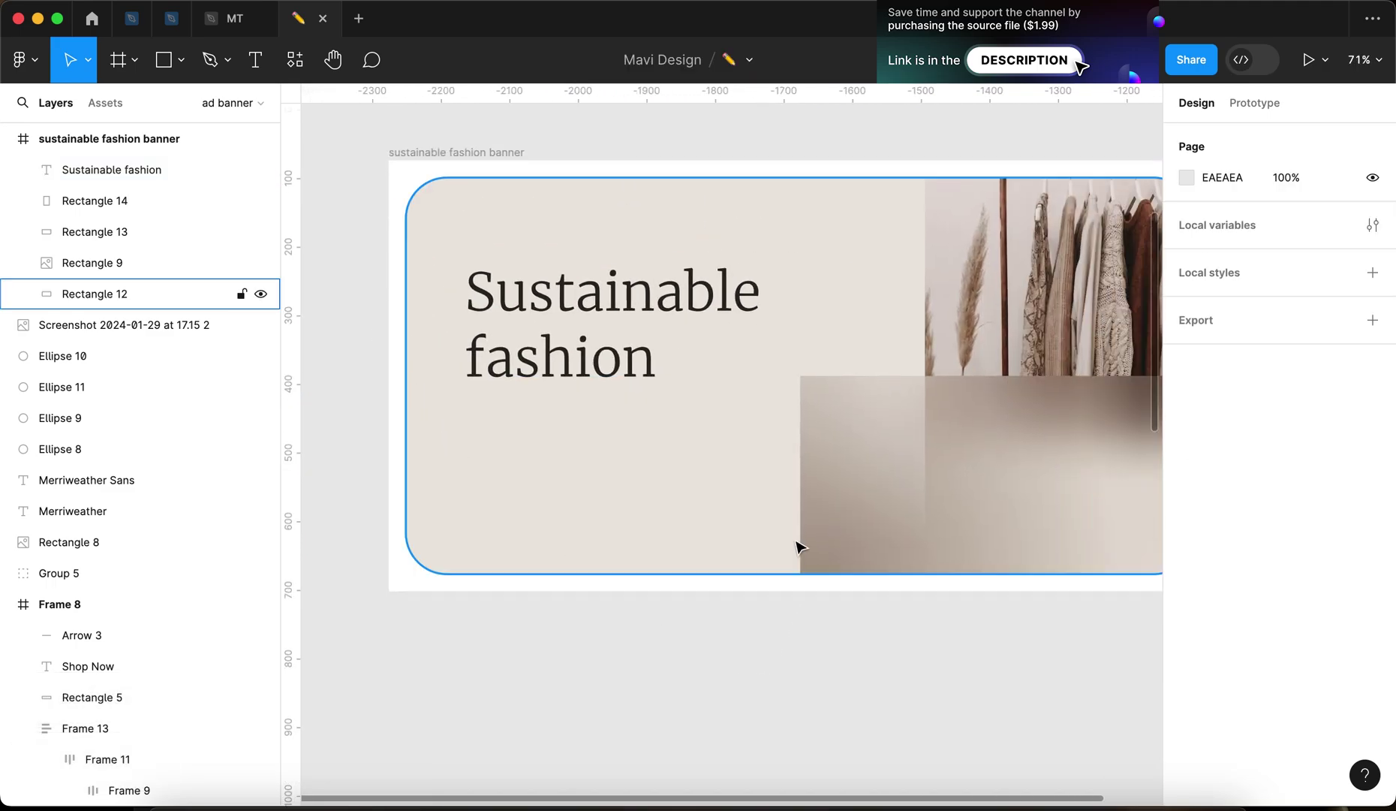
pyautogui.scroll(2, 797, 546)
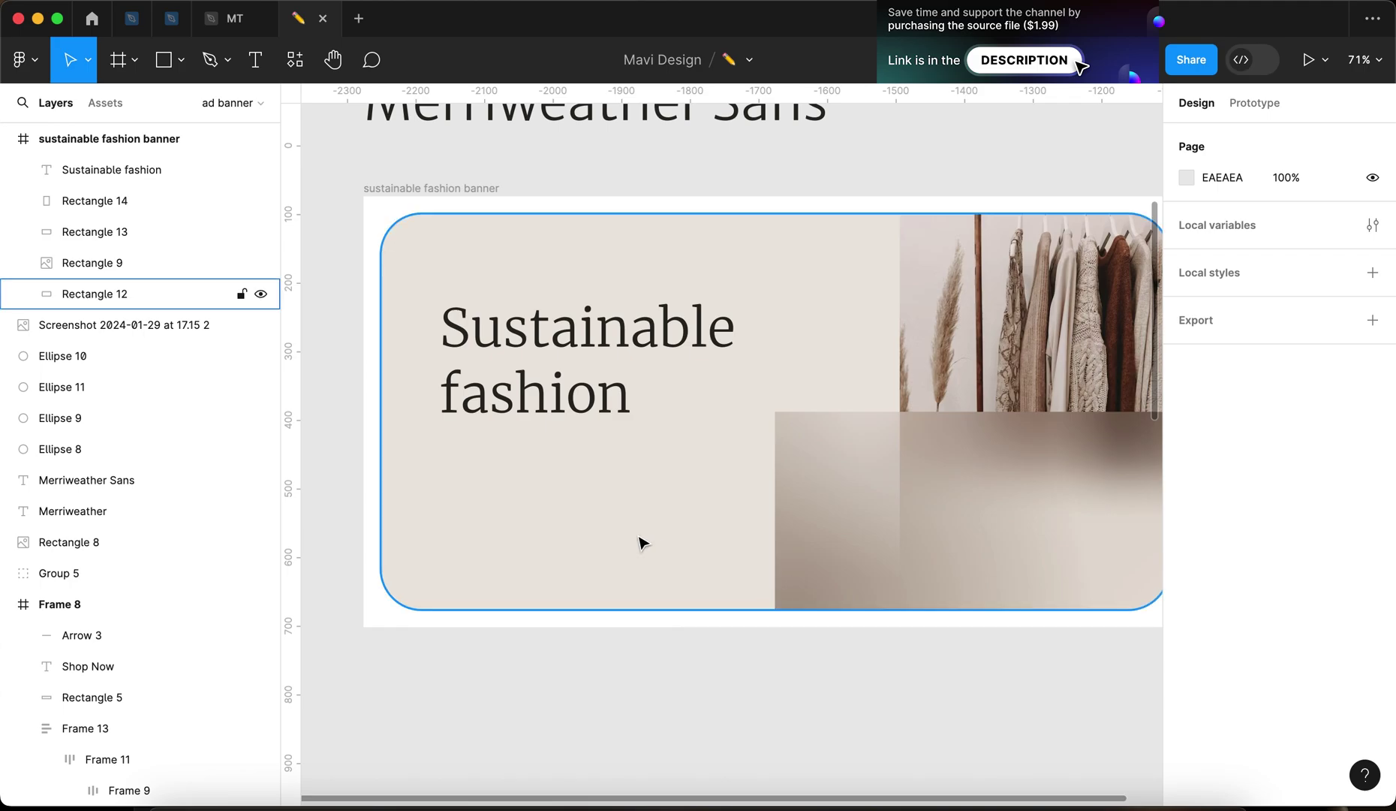
pyautogui.press('p')
pyautogui.click(416, 462)
pyautogui.press('Return')
pyautogui.moveTo(695, 466); pyautogui.dragTo(693, 432)
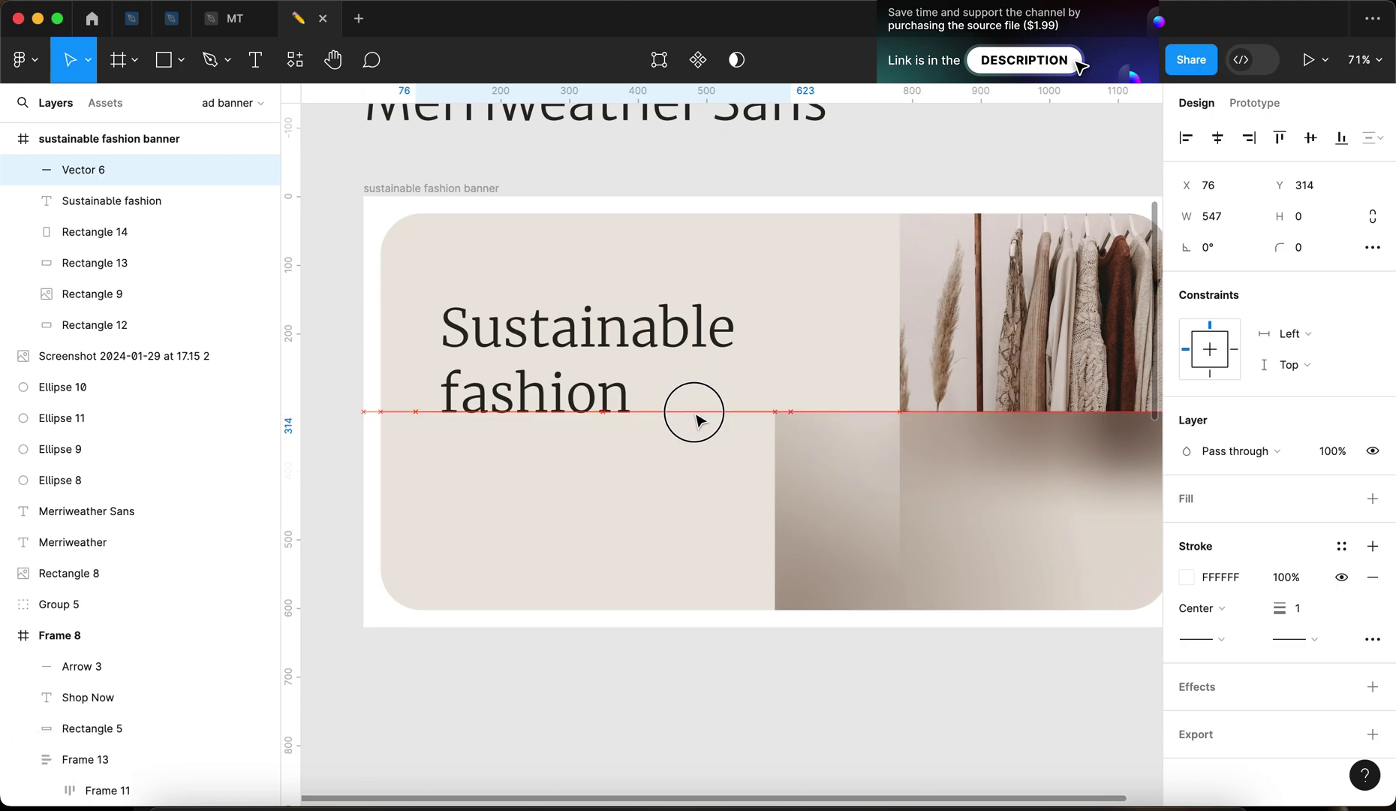
pyautogui.click(778, 731)
# Align the divider line with the headline's baseline, checking against the headline and blurred rectangle
pyautogui.scroll(5, 599, 452)
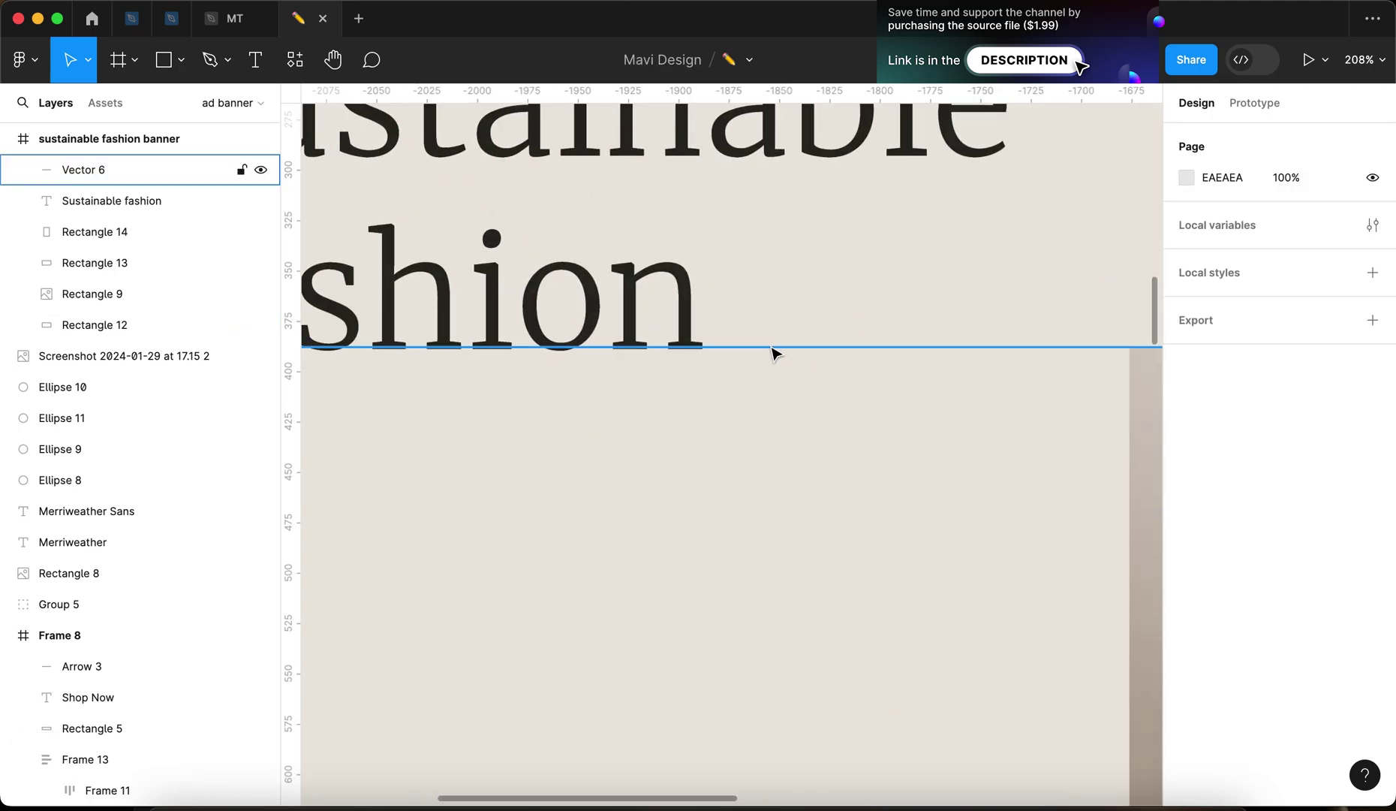
pyautogui.moveTo(772, 352); pyautogui.dragTo(773, 351)
pyautogui.click(675, 322)
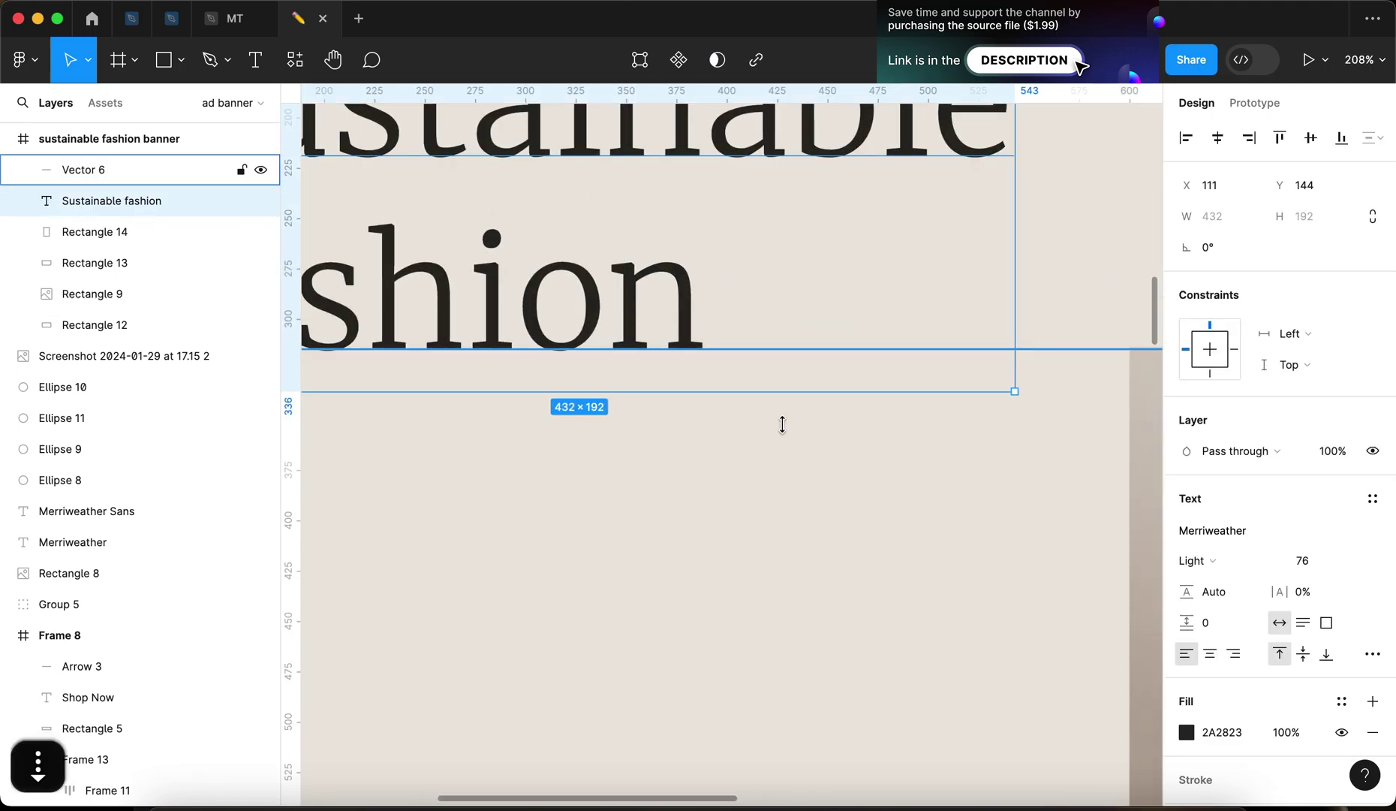
pyautogui.click(884, 359)
pyautogui.scroll(-5, 884, 359)
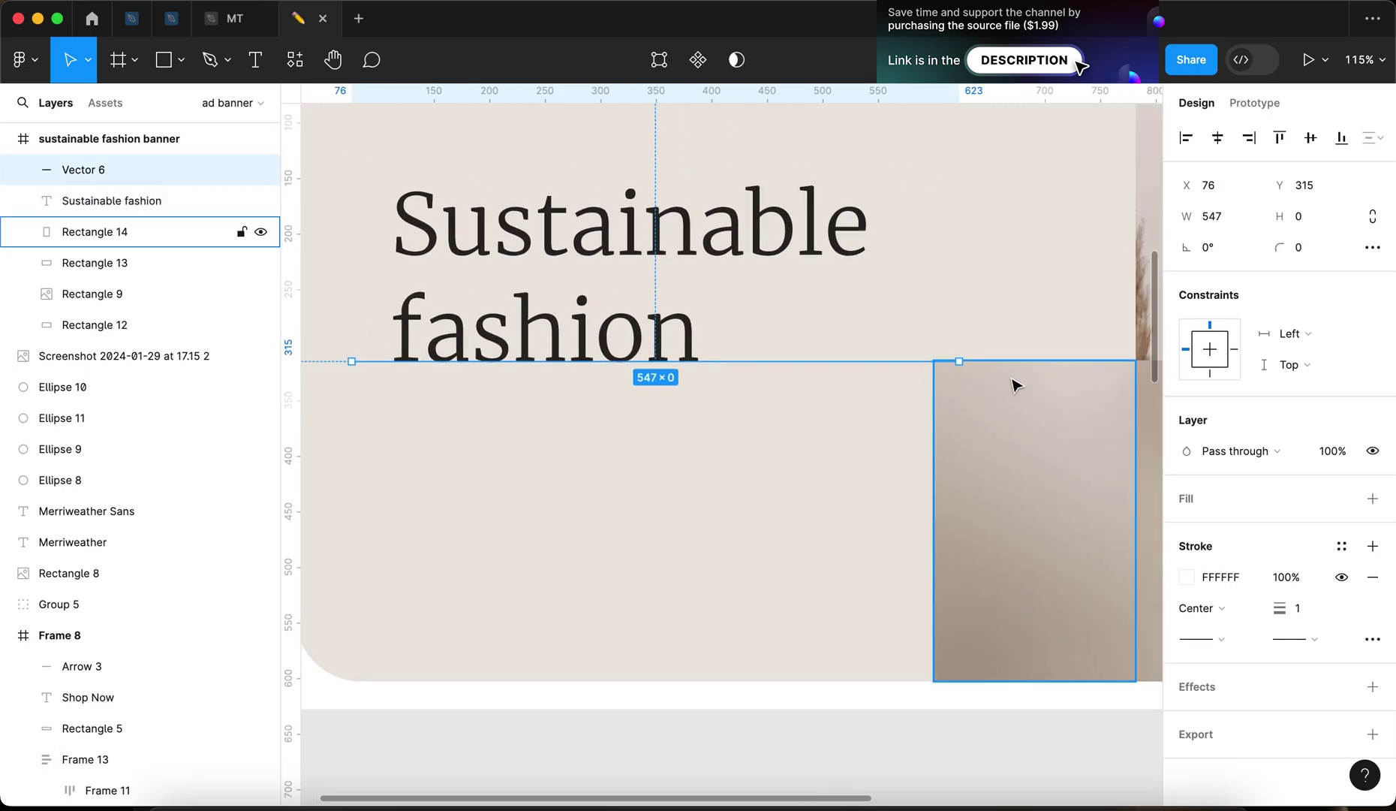
pyautogui.click(1047, 397)
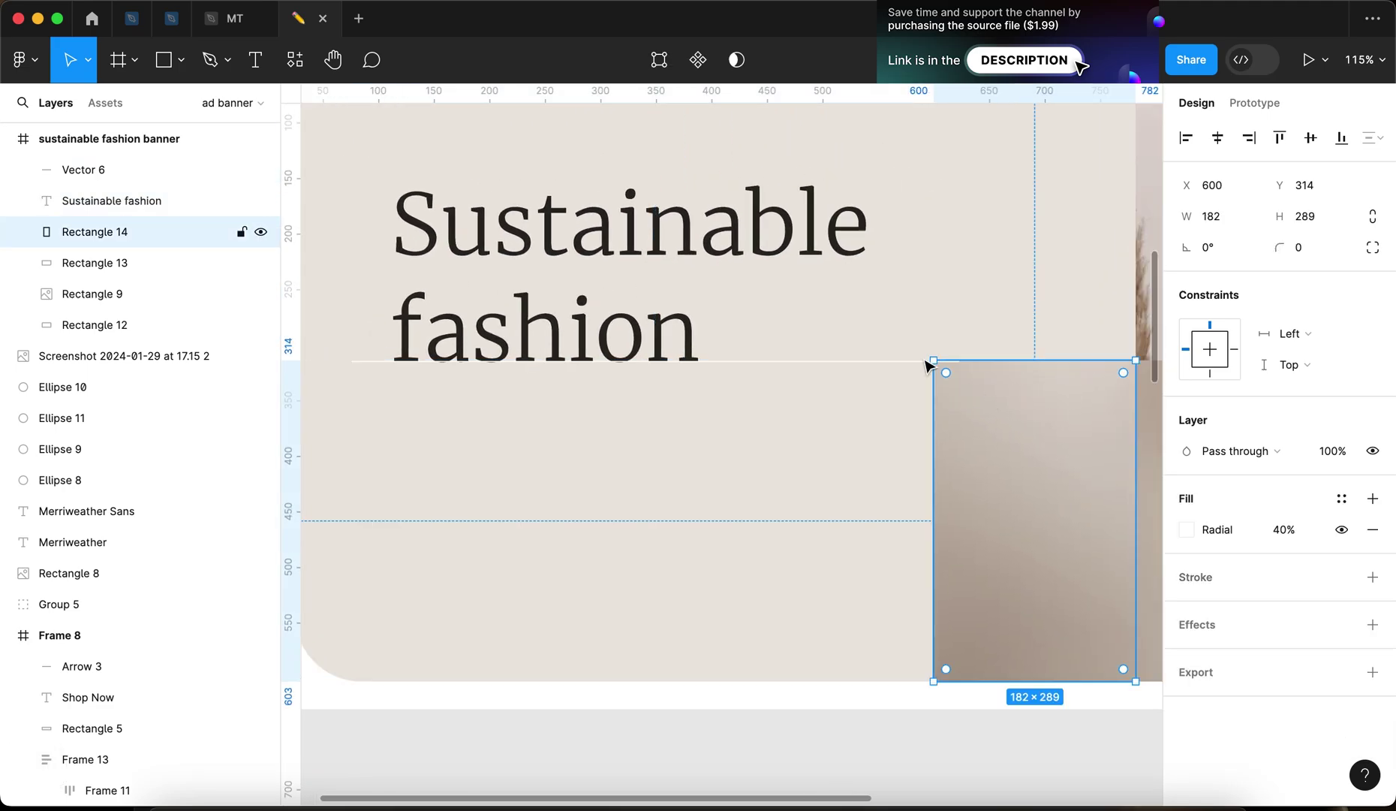
pyautogui.click(440, 357)
pyautogui.scroll(5, 406, 366)
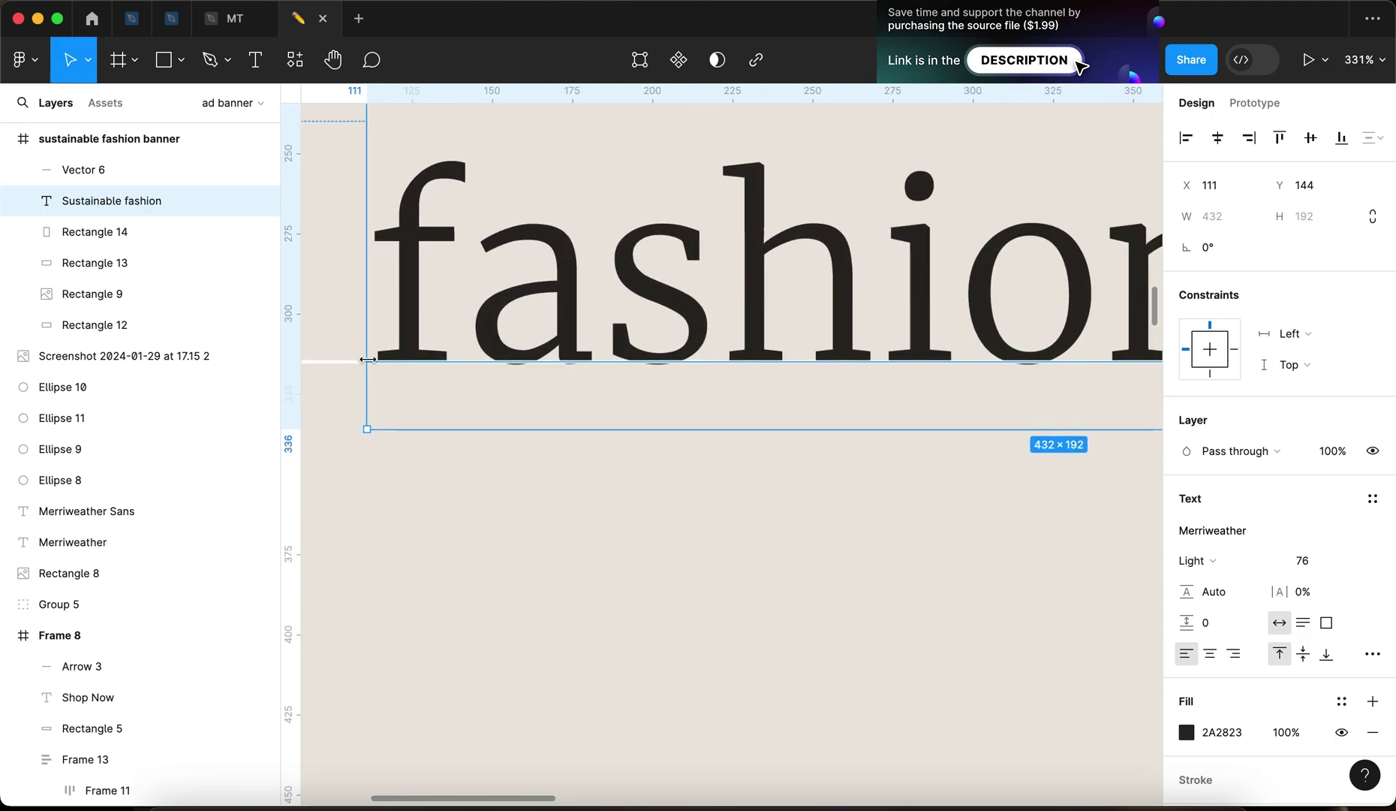
pyautogui.scroll(-3, 368, 359)
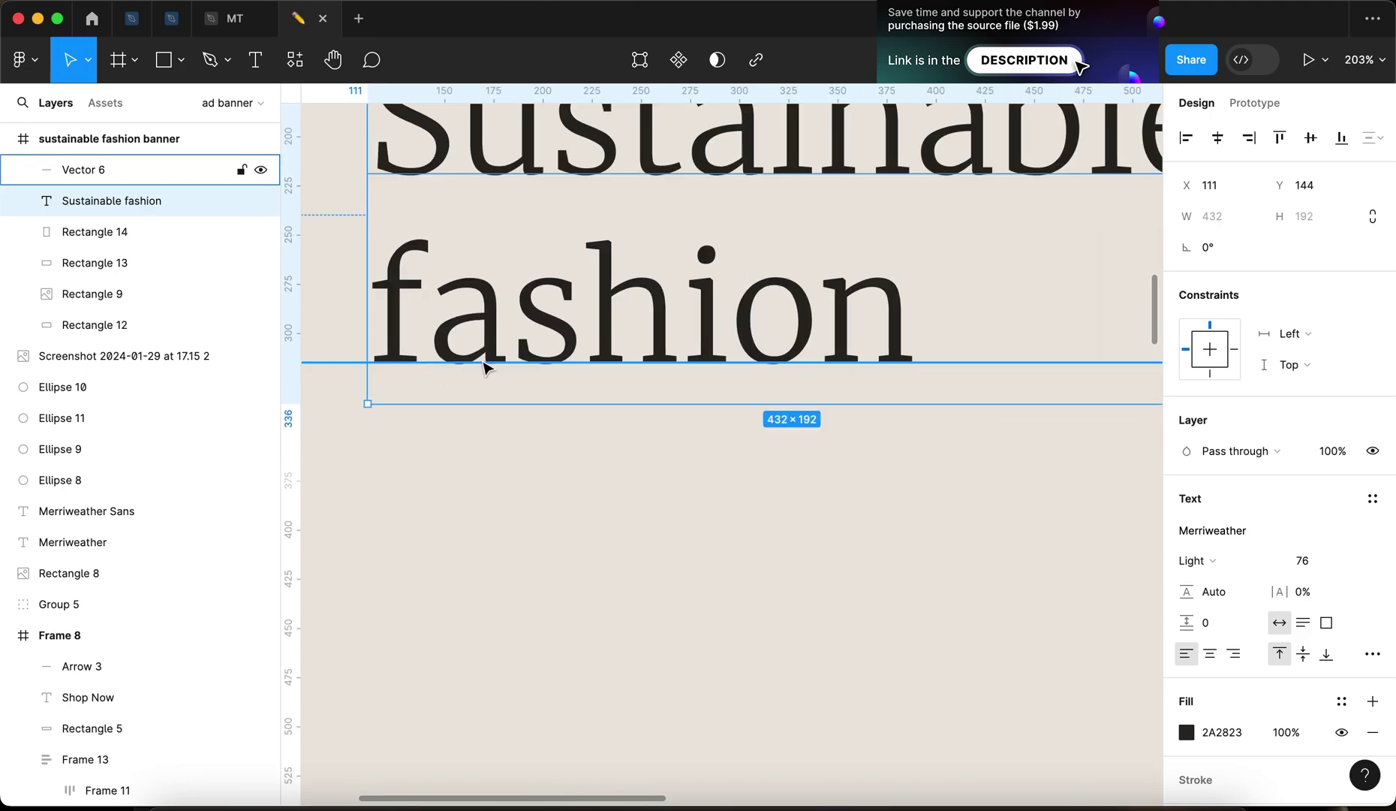
pyautogui.scroll(-3, 790, 390)
pyautogui.click(954, 374)
pyautogui.scroll(-4, 953, 374)
pyautogui.scroll(4, 954, 377)
pyautogui.hscroll(2, 953, 376)
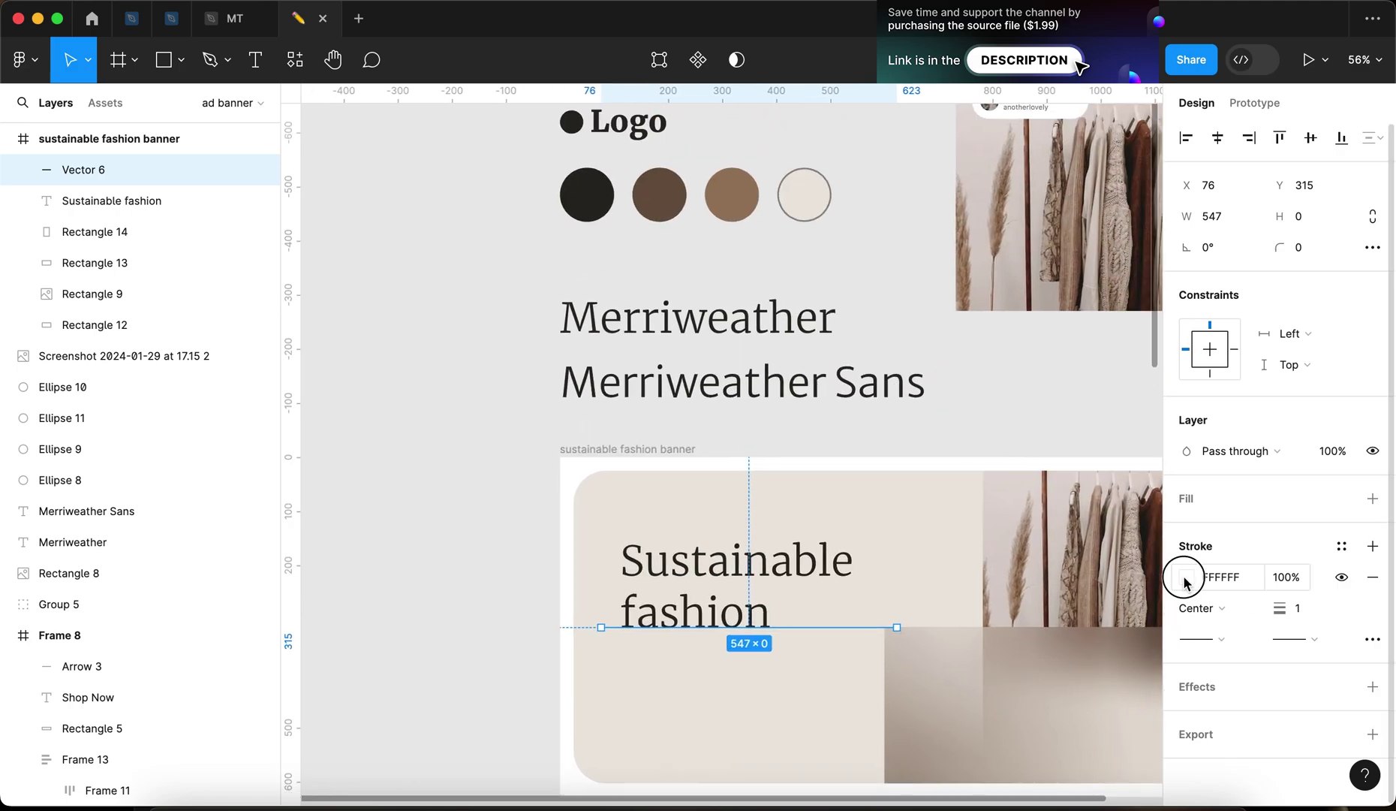
# Colour the line's stroke 9B7B60 from the brown swatch and move it to the banner's left edge
pyautogui.click(1186, 578)
pyautogui.click(957, 574)
pyautogui.click(732, 194)
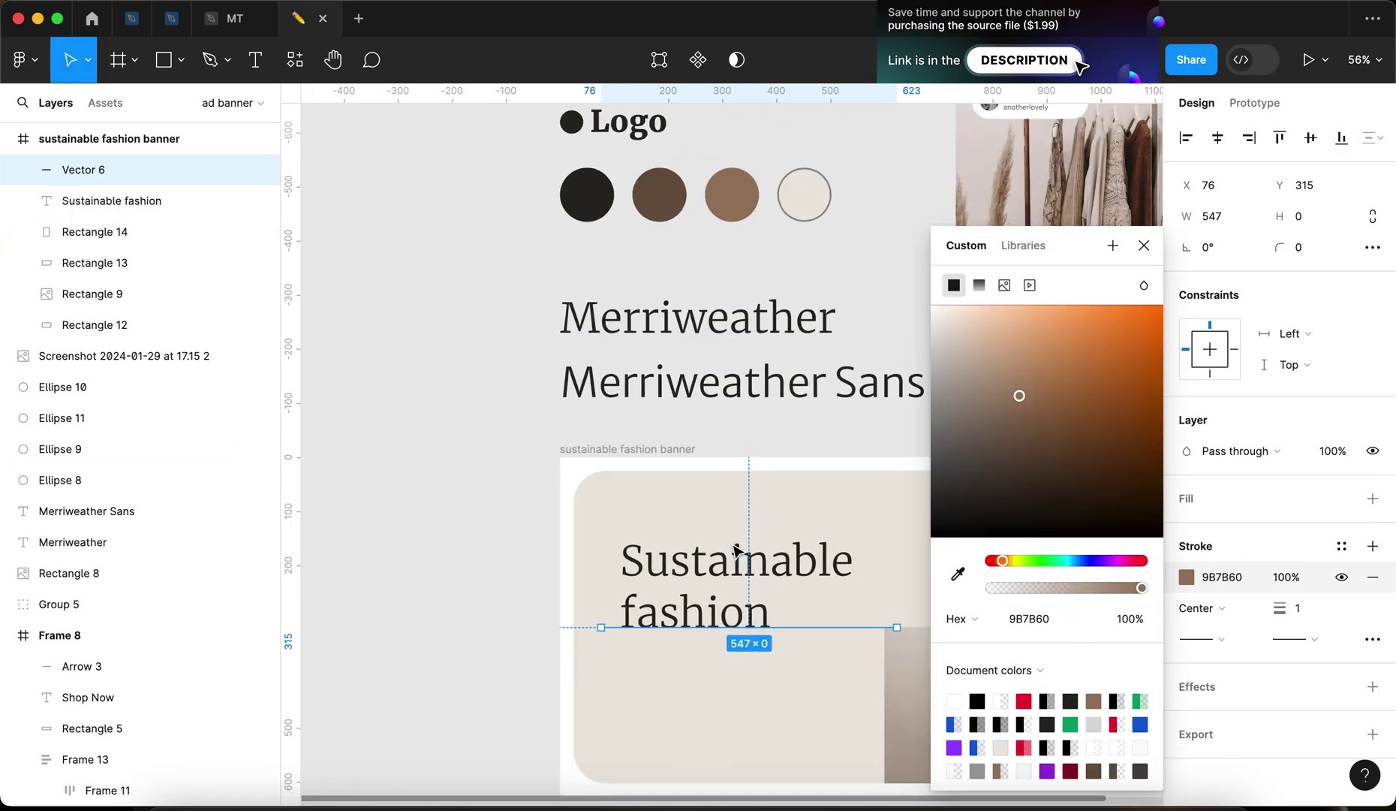
pyautogui.scroll(10, 720, 631)
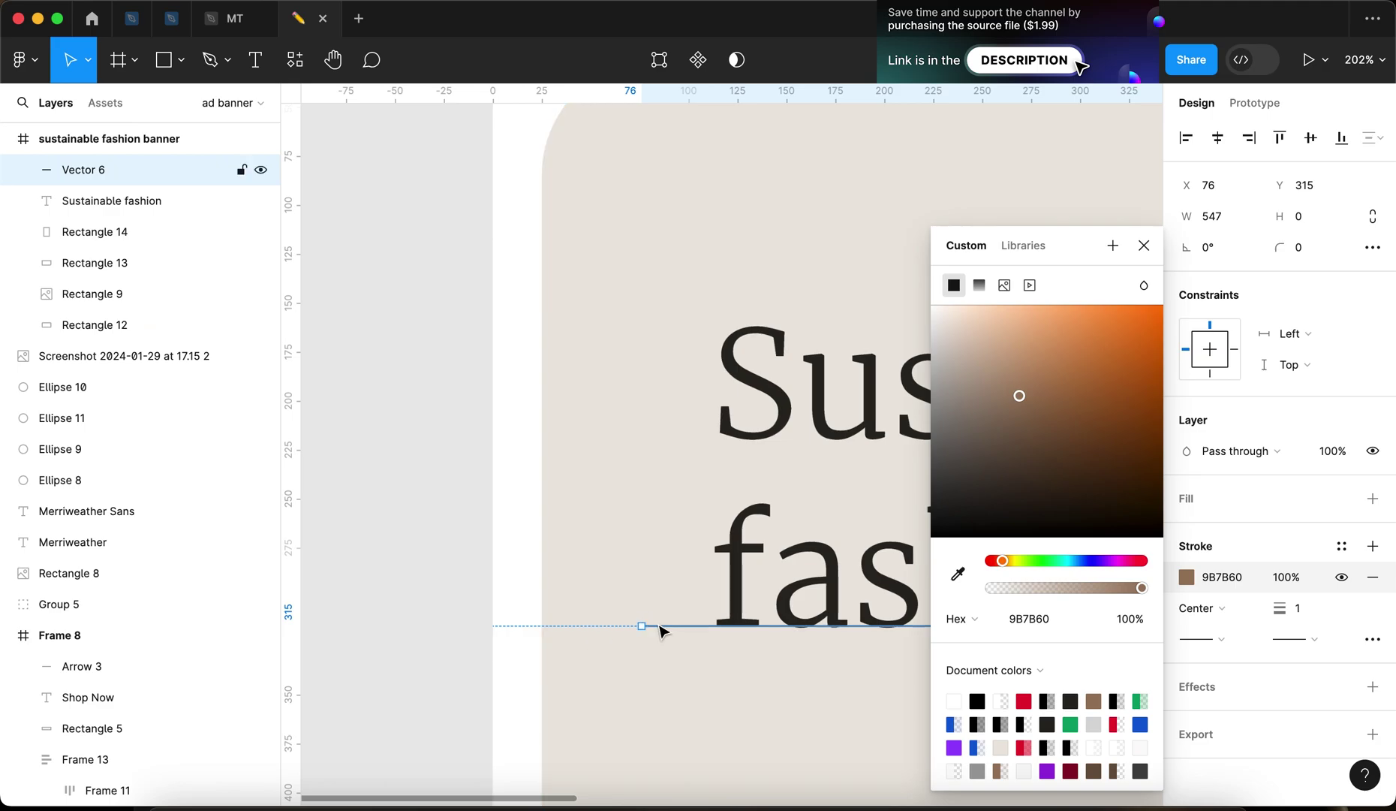
pyautogui.moveTo(641, 625); pyautogui.dragTo(571, 627)
pyautogui.scroll(-10, 563, 625)
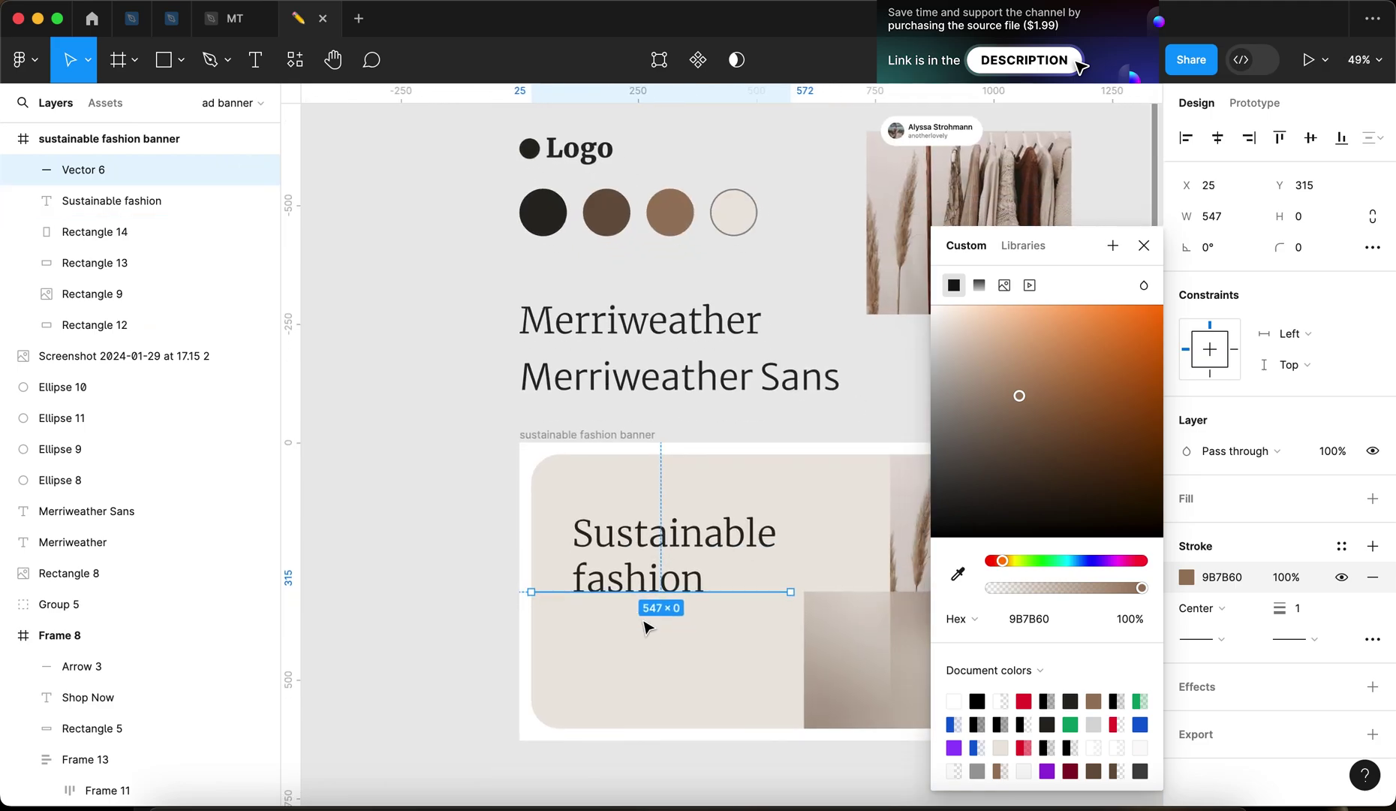
# Lower the divider line's stroke opacity to 50%
pyautogui.click(1286, 577)
pyautogui.hotkey('shift', 'Down')
pyautogui.hotkey('shift', 'Down')
pyautogui.hotkey('shift', 'Down')
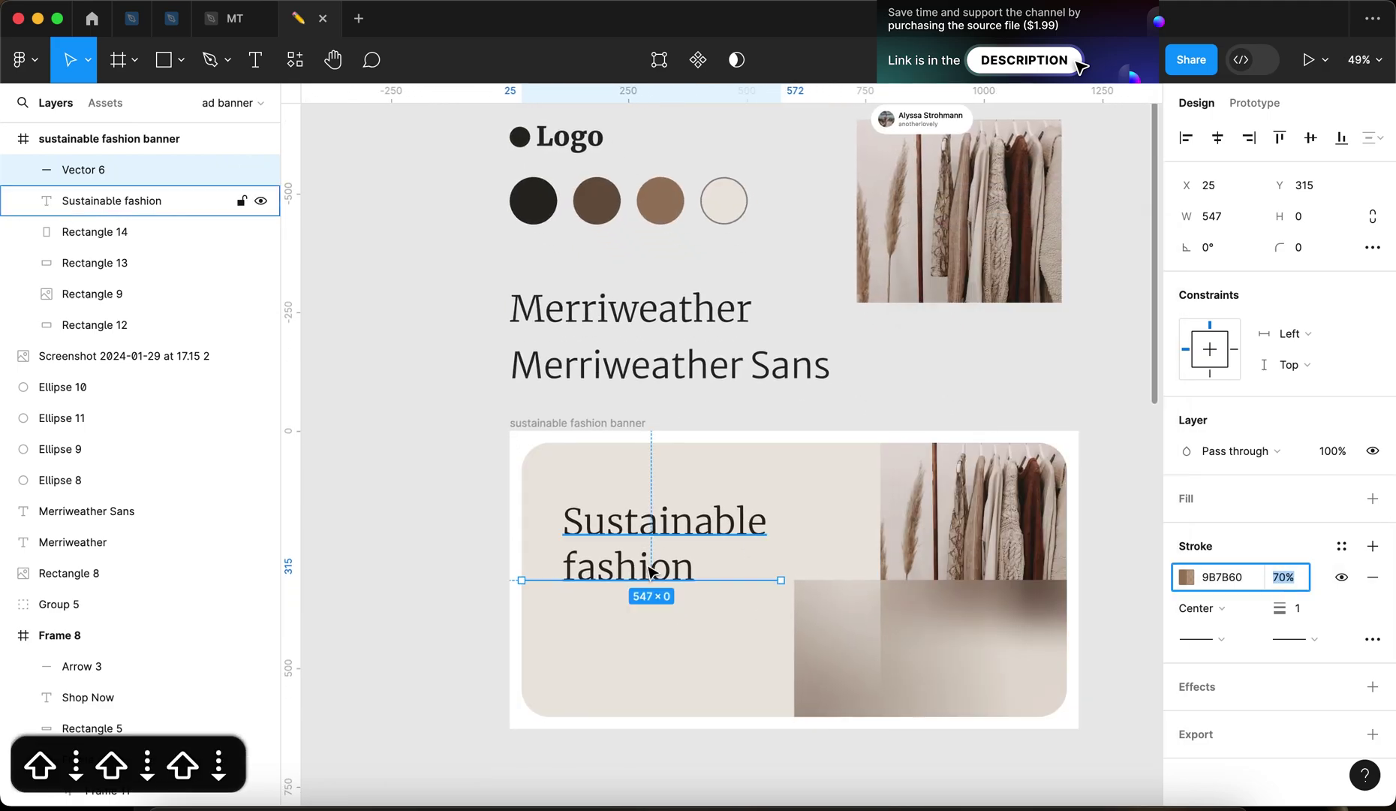
pyautogui.scroll(10, 645, 564)
pyautogui.hotkey('shift', 'Down')
pyautogui.hotkey('shift', 'Down')
pyautogui.hotkey('shift', 'Down')
pyautogui.hotkey('shift', 'Down')
pyautogui.scroll(-8, 646, 564)
pyautogui.scroll(-2, 379, 455)
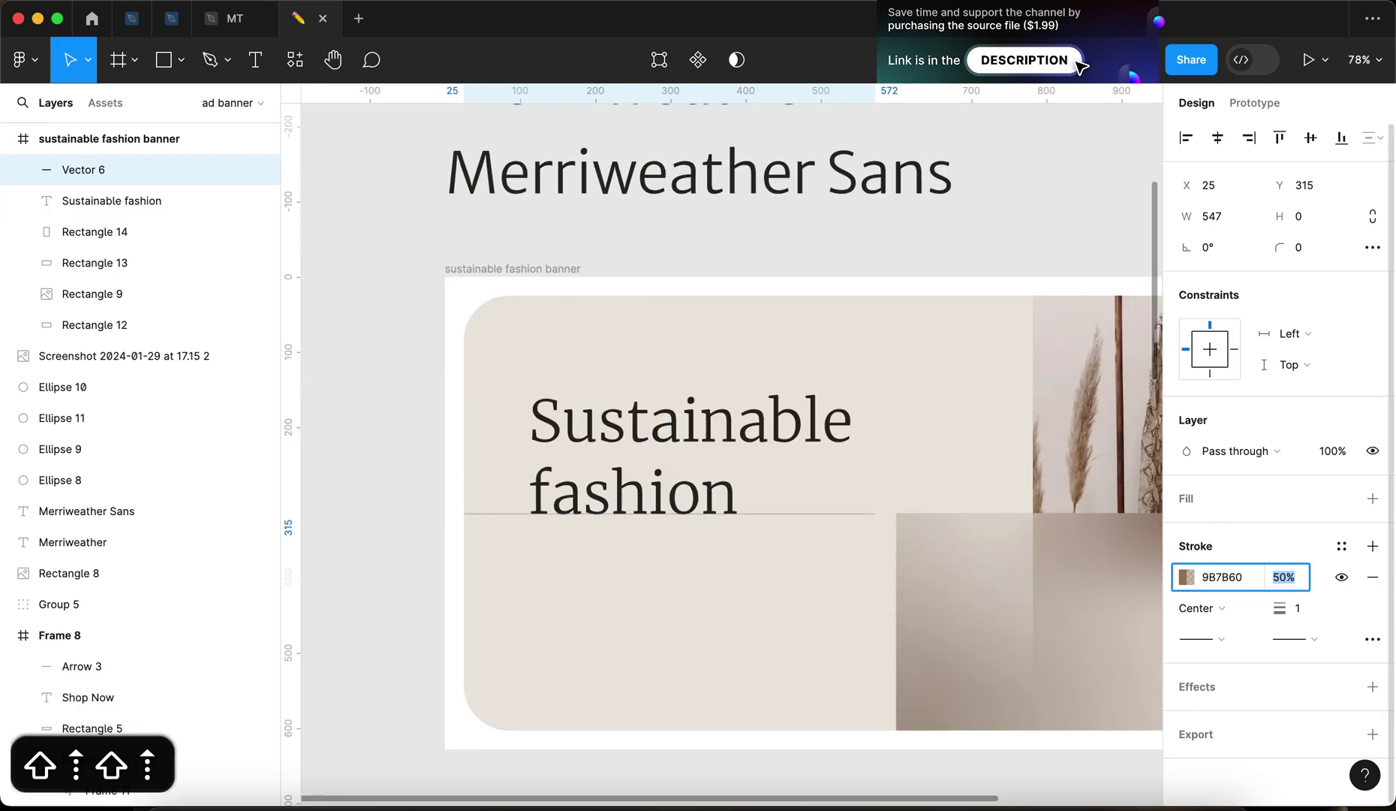
pyautogui.press('Return')
pyautogui.click(371, 406)
pyautogui.hscroll(2, 518, 530)
pyautogui.hscroll(3, 518, 529)
# Extend the line's right endpoint to the photo's right edge, 1150 wide, and nudge it up 1 px
pyautogui.click(539, 499)
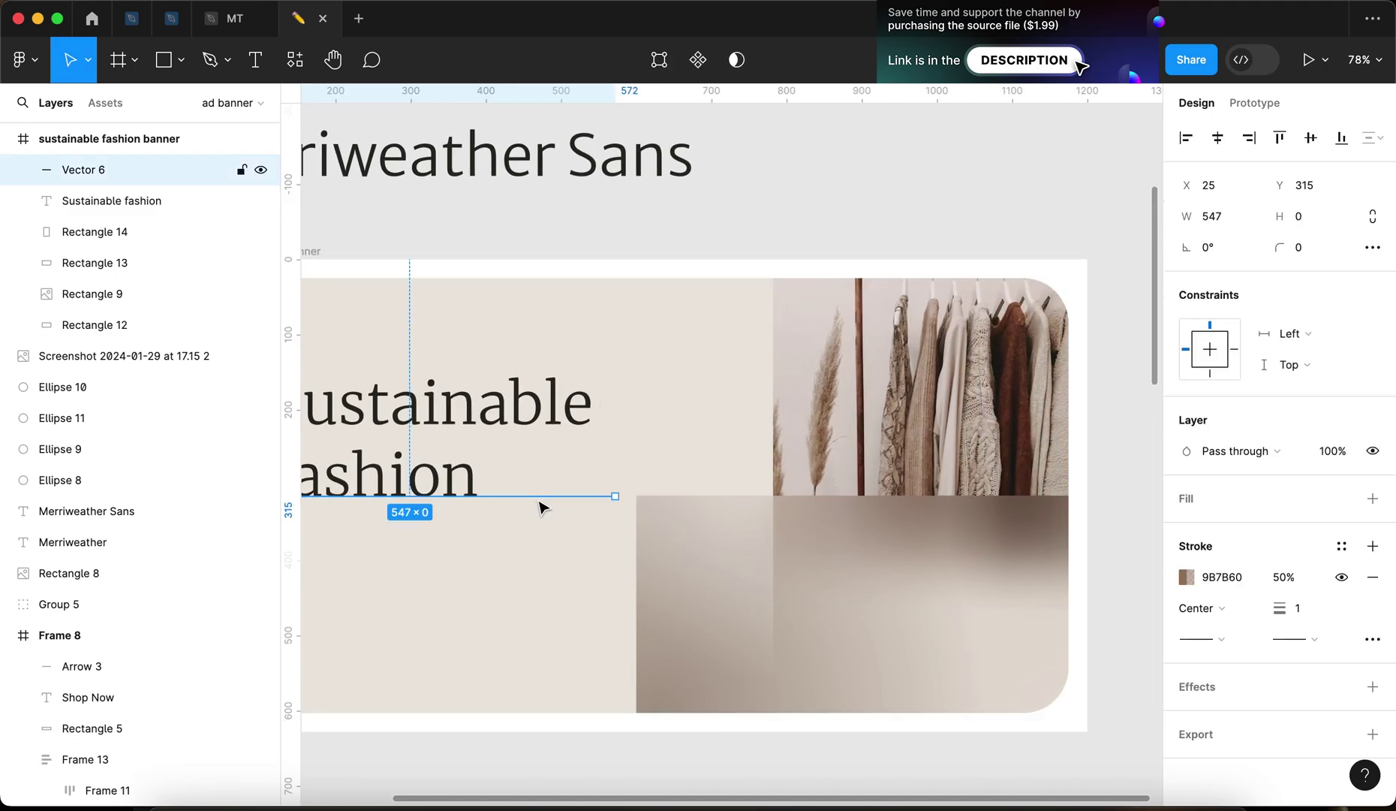
pyautogui.press('Return')
pyautogui.click(614, 495)
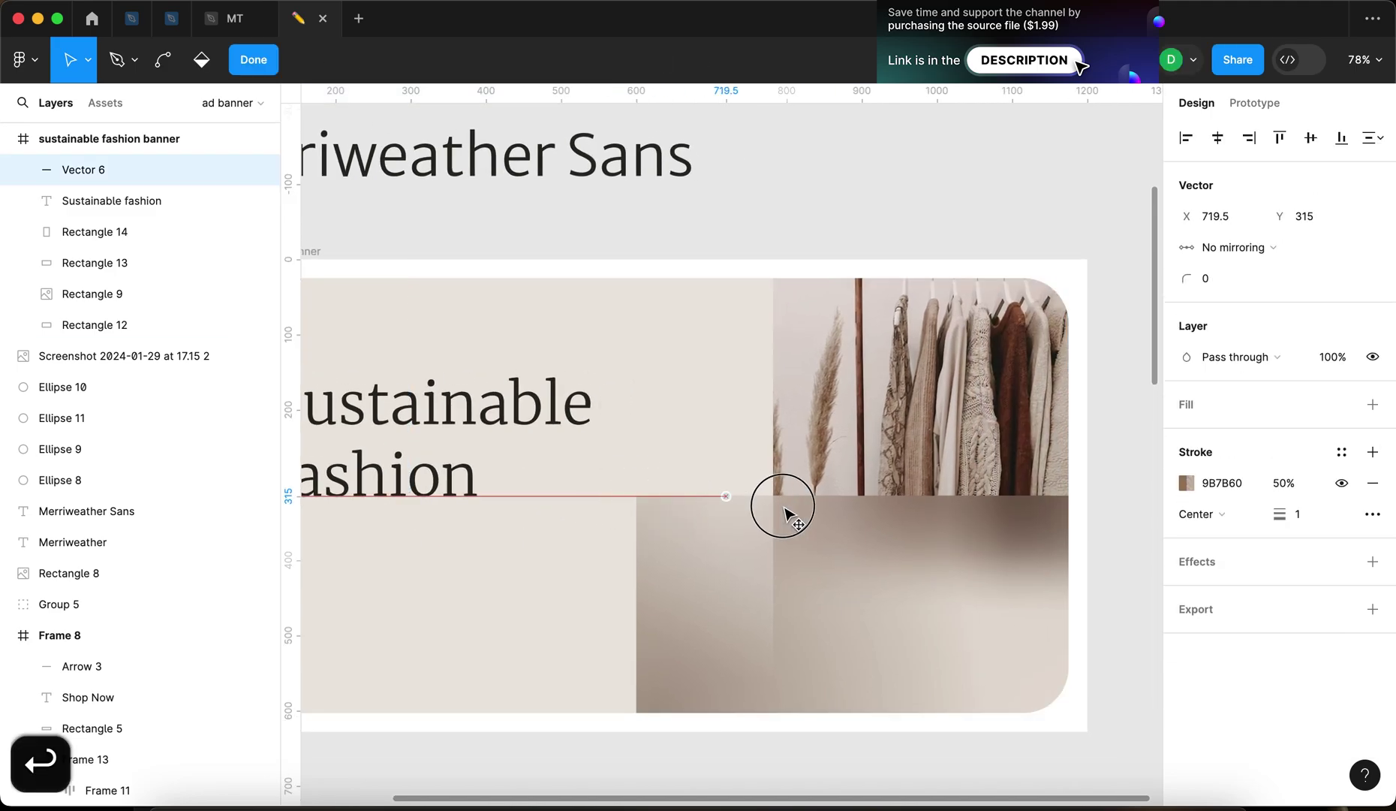
pyautogui.moveTo(784, 509); pyautogui.dragTo(1055, 519)
pyautogui.scroll(15, 1091, 515)
pyautogui.moveTo(791, 517); pyautogui.dragTo(966, 520)
pyautogui.scroll(-10, 969, 534)
pyautogui.press('Return')
pyautogui.scroll(-8, 660, 549)
pyautogui.scroll(12, 661, 549)
pyautogui.scroll(2, 907, 468)
pyautogui.press('Up')
pyautogui.scroll(-8, 904, 468)
# Fine-tune the Sustainable fashion headline's vertical position against the divider line at y 314
pyautogui.click(677, 450)
pyautogui.scroll(5, 677, 450)
pyautogui.scroll(5, 509, 466)
pyautogui.press('Up')
pyautogui.press('Up')
pyautogui.press('Down')
pyautogui.scroll(-9, 517, 515)
pyautogui.click(536, 611)
pyautogui.scroll(-2, 536, 611)
pyautogui.scroll(-4, 536, 611)
pyautogui.click(614, 736)
pyautogui.hscroll(-2, 664, 661)
pyautogui.scroll(-1, 664, 660)
pyautogui.scroll(-2, 646, 702)
pyautogui.hscroll(1, 646, 702)
# Copy the Logo into the banner at the headline's left edge and scale it to about 108×38
pyautogui.click(495, 182)
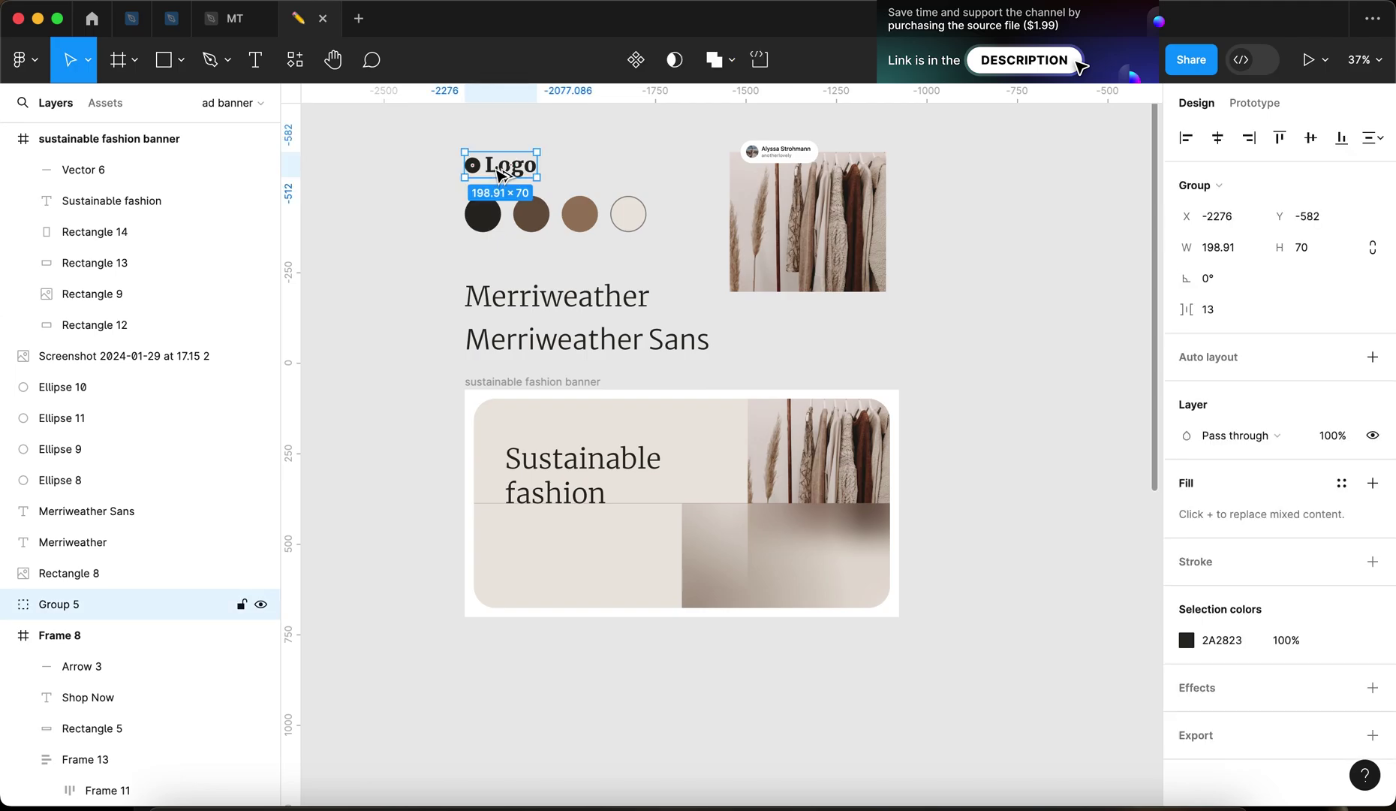
pyautogui.moveTo(502, 174); pyautogui.dragTo(553, 438)
pyautogui.scroll(5, 550, 439)
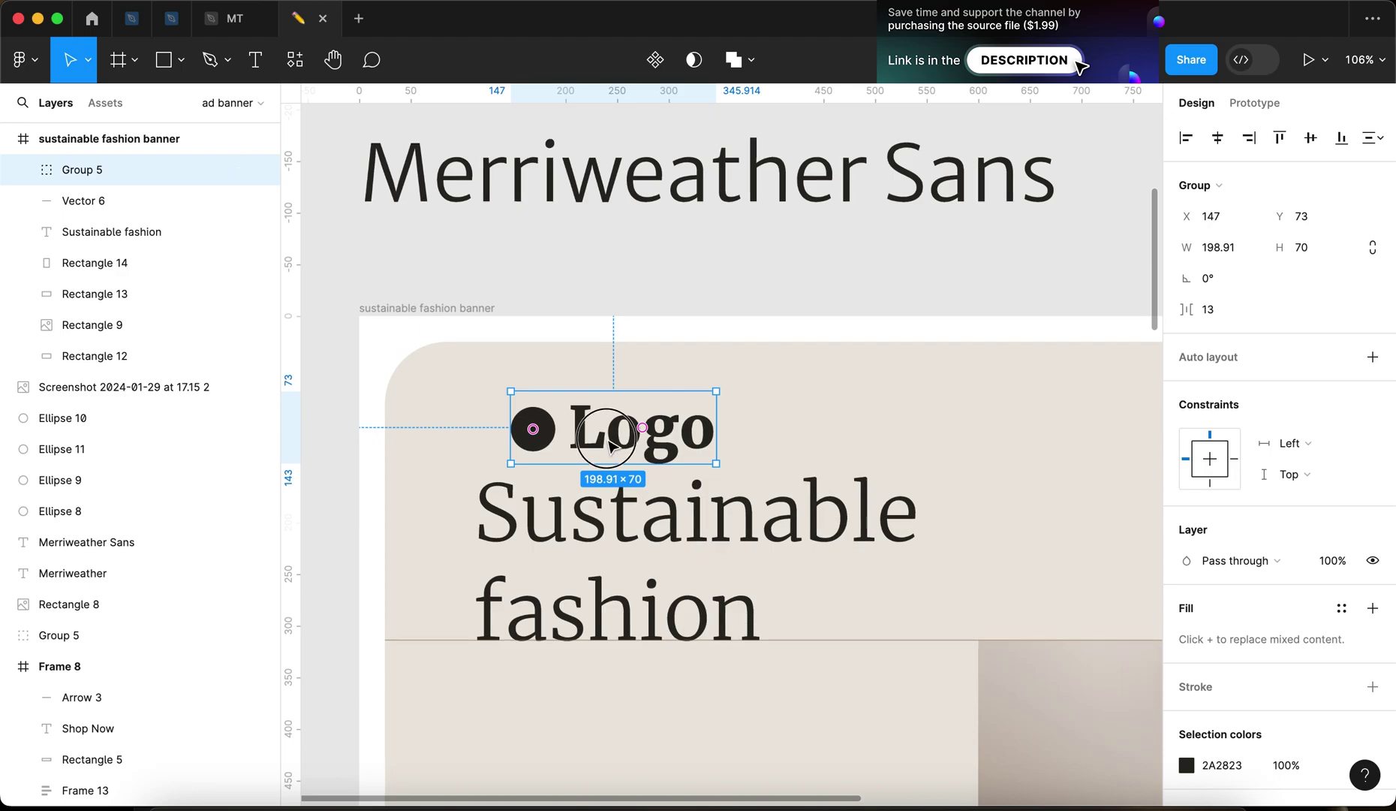
pyautogui.moveTo(610, 445); pyautogui.dragTo(580, 445)
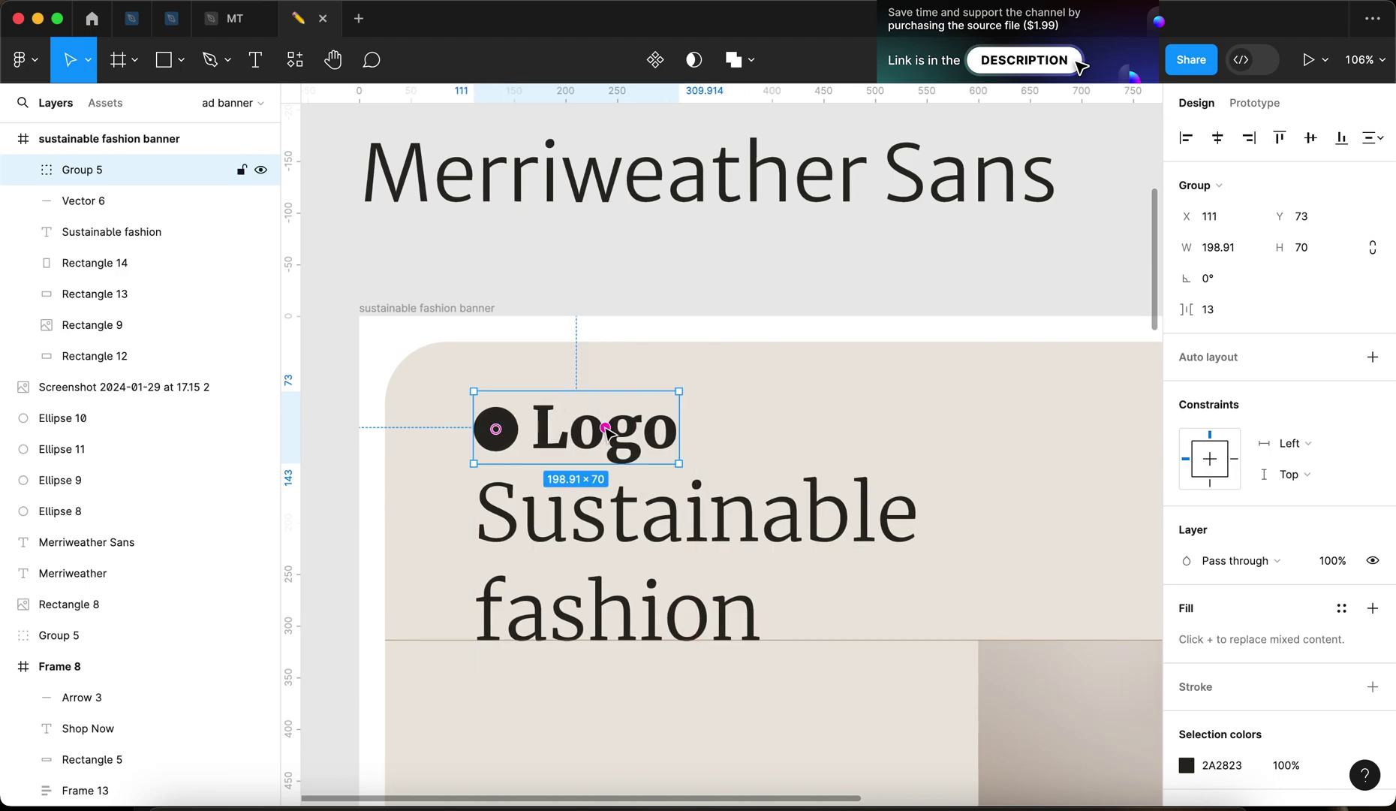
pyautogui.press('k')
pyautogui.moveTo(680, 428); pyautogui.dragTo(587, 433)
pyautogui.scroll(-5, 585, 433)
pyautogui.click(380, 392)
pyautogui.scroll(3, 525, 443)
# Shrink the banner Logo proportionally to a width of 95
pyautogui.click(571, 542)
pyautogui.scroll(5, 525, 574)
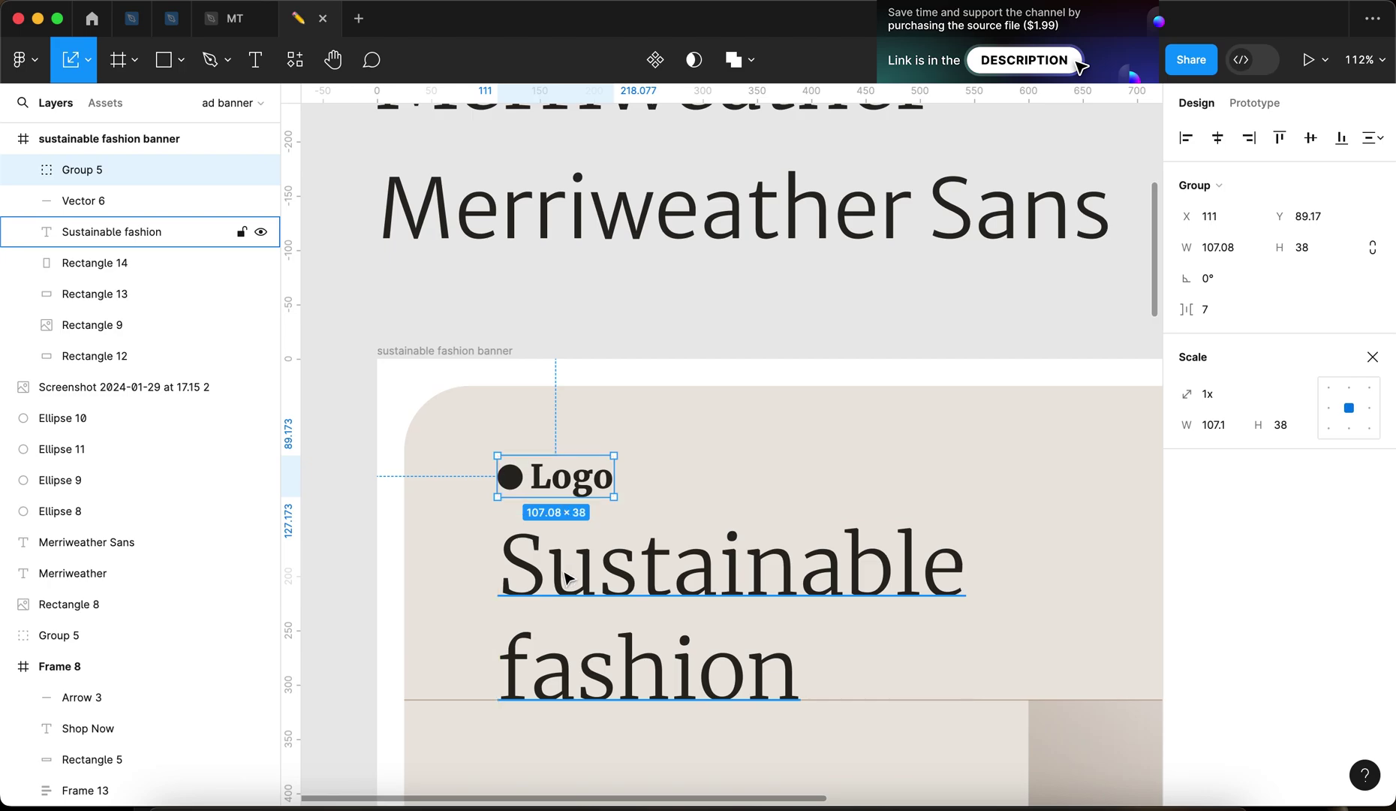
pyautogui.click(341, 467)
pyautogui.scroll(3, 430, 483)
pyautogui.click(638, 560)
pyautogui.moveTo(722, 556); pyautogui.dragTo(703, 556)
pyautogui.click(1211, 425)
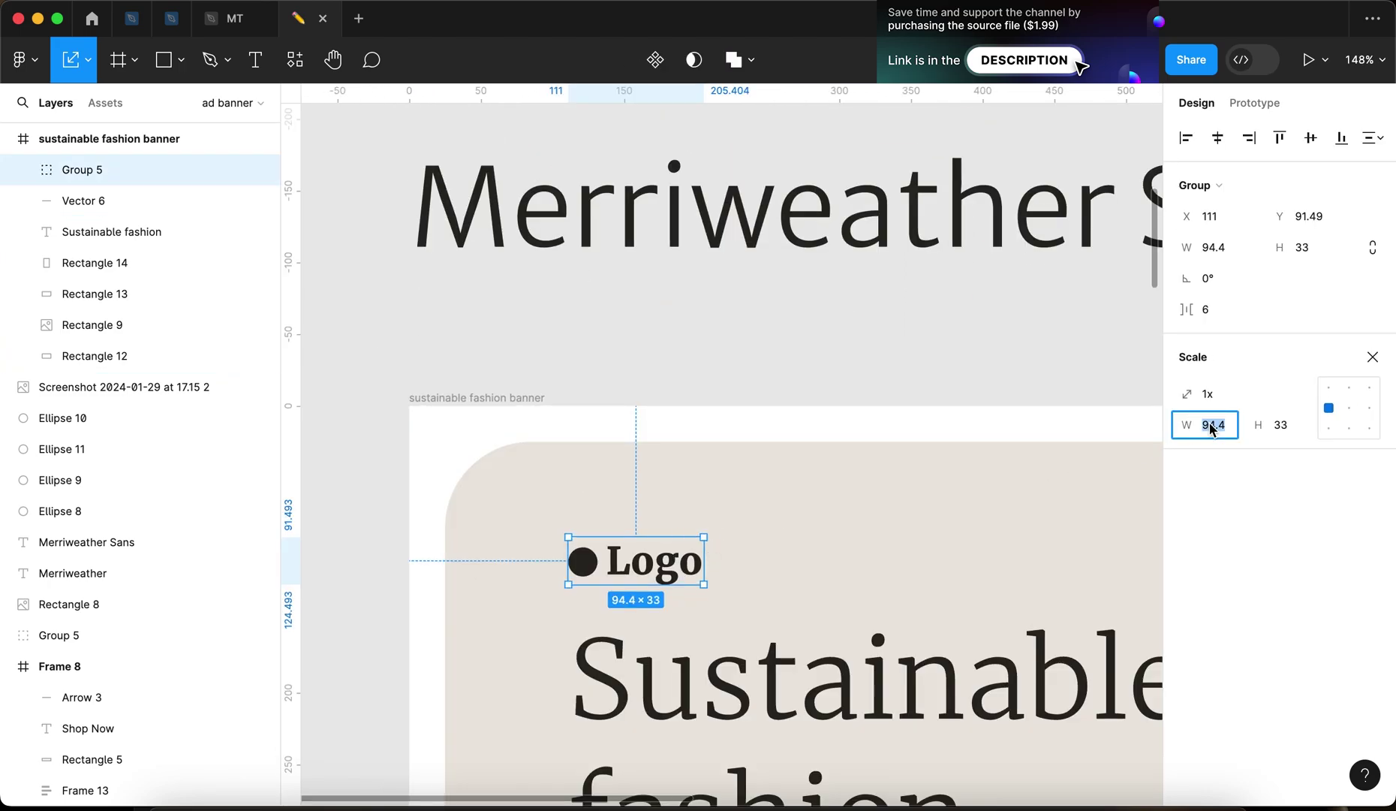
pyautogui.write('95')
pyautogui.press('Return')
# Place the Logo at X 111, Y 89 just above the headline
pyautogui.press('Up')
pyautogui.press('Up')
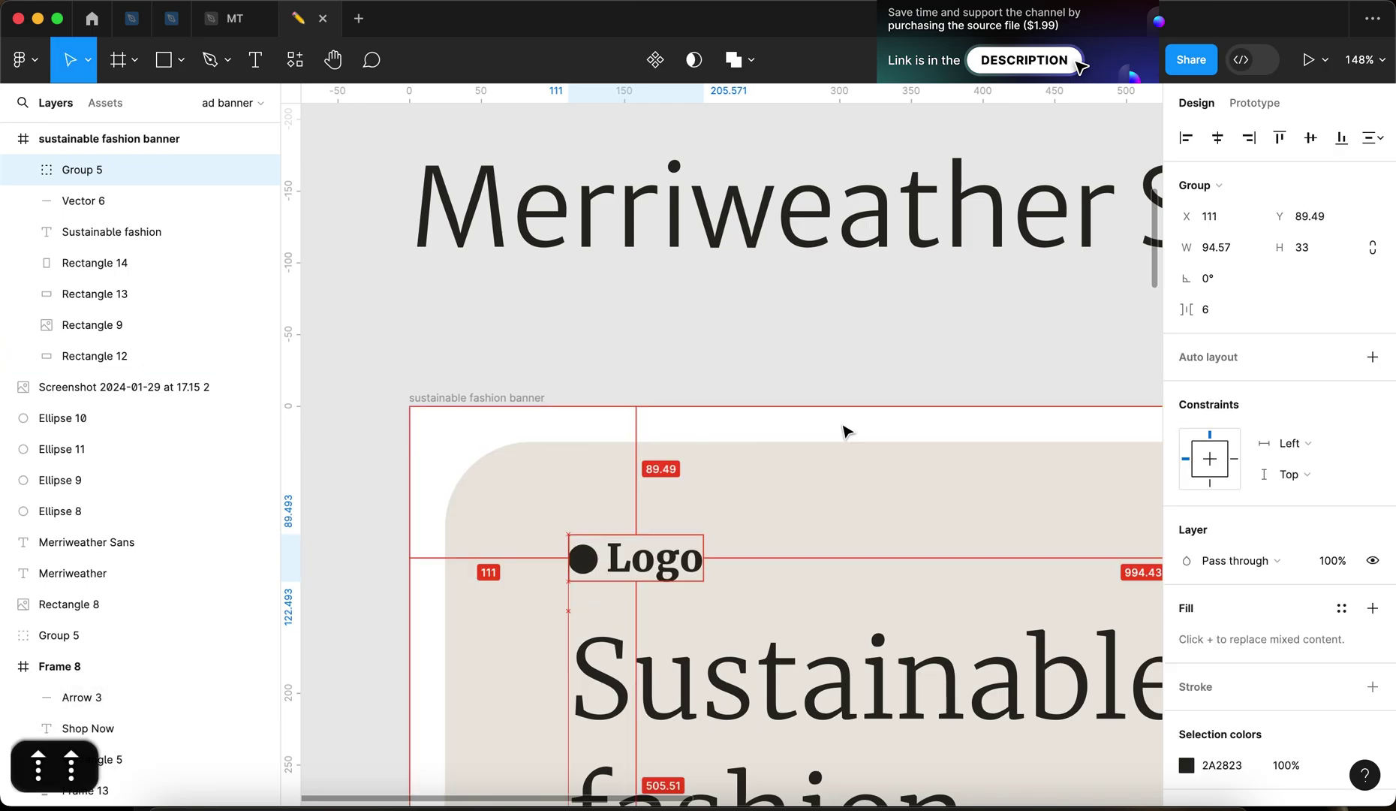
pyautogui.click(1321, 219)
pyautogui.press('BackSpace')
pyautogui.press('BackSpace')
pyautogui.press('BackSpace')
pyautogui.press('Return')
pyautogui.scroll(-5, 698, 513)
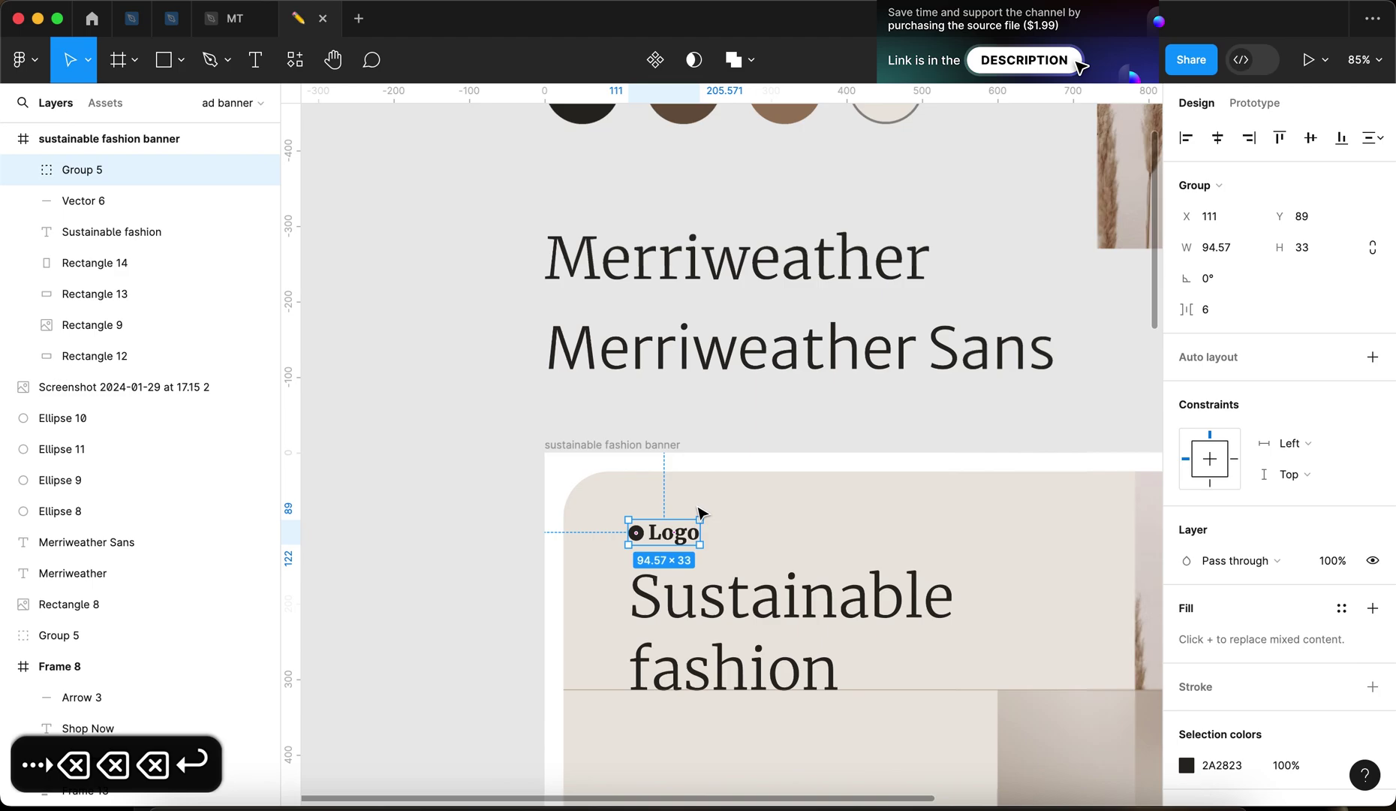
pyautogui.click(447, 532)
pyautogui.scroll(-3, 408, 405)
pyautogui.scroll(-3, 536, 439)
pyautogui.click(698, 263)
# Duplicate the Merriweather Sans text below the banner and make it Bold at size 29
pyautogui.moveTo(647, 259); pyautogui.dragTo(906, 732)
pyautogui.write('29')
pyautogui.press('Return')
pyautogui.click(1199, 442)
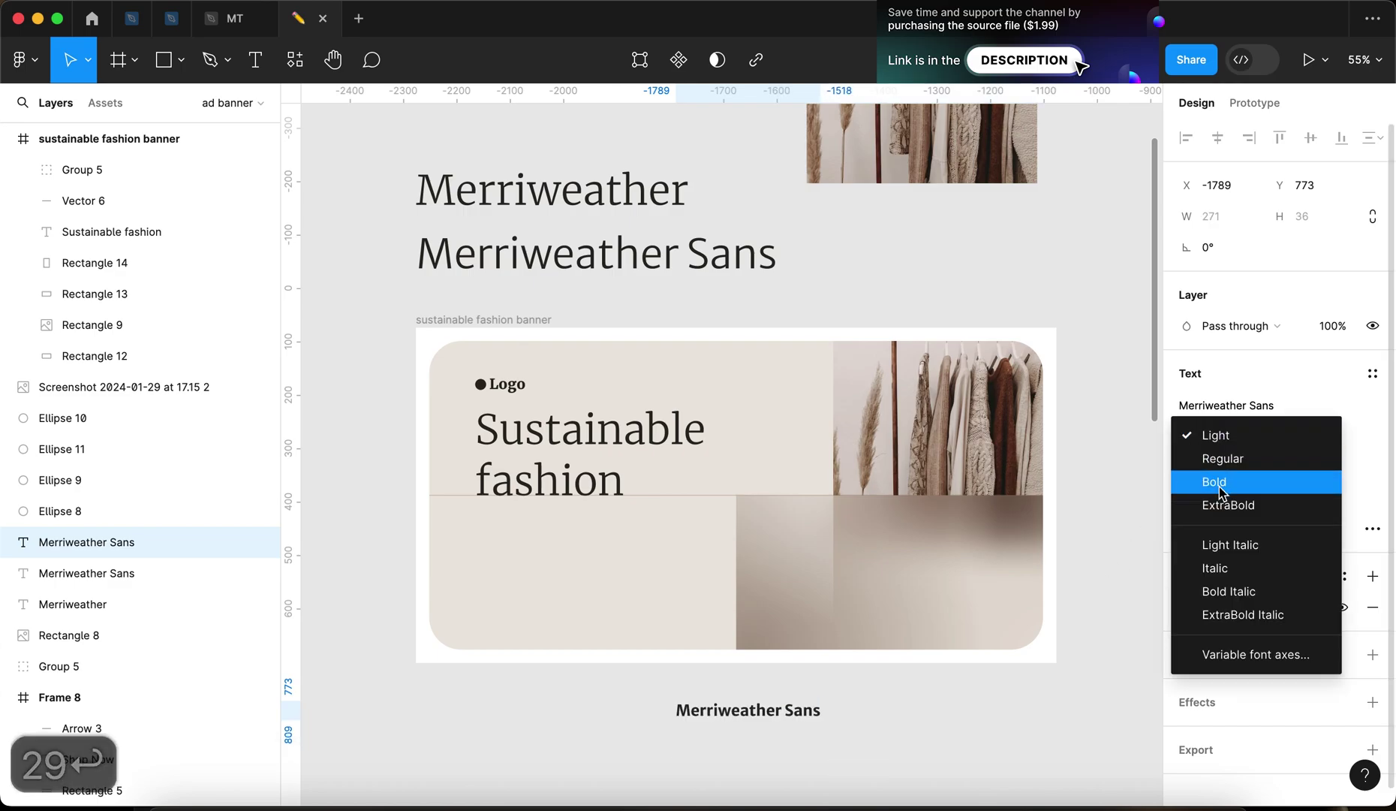
pyautogui.click(1216, 483)
# Change the duplicated text's wording to 'Shop Now'
pyautogui.scroll(5, 1009, 673)
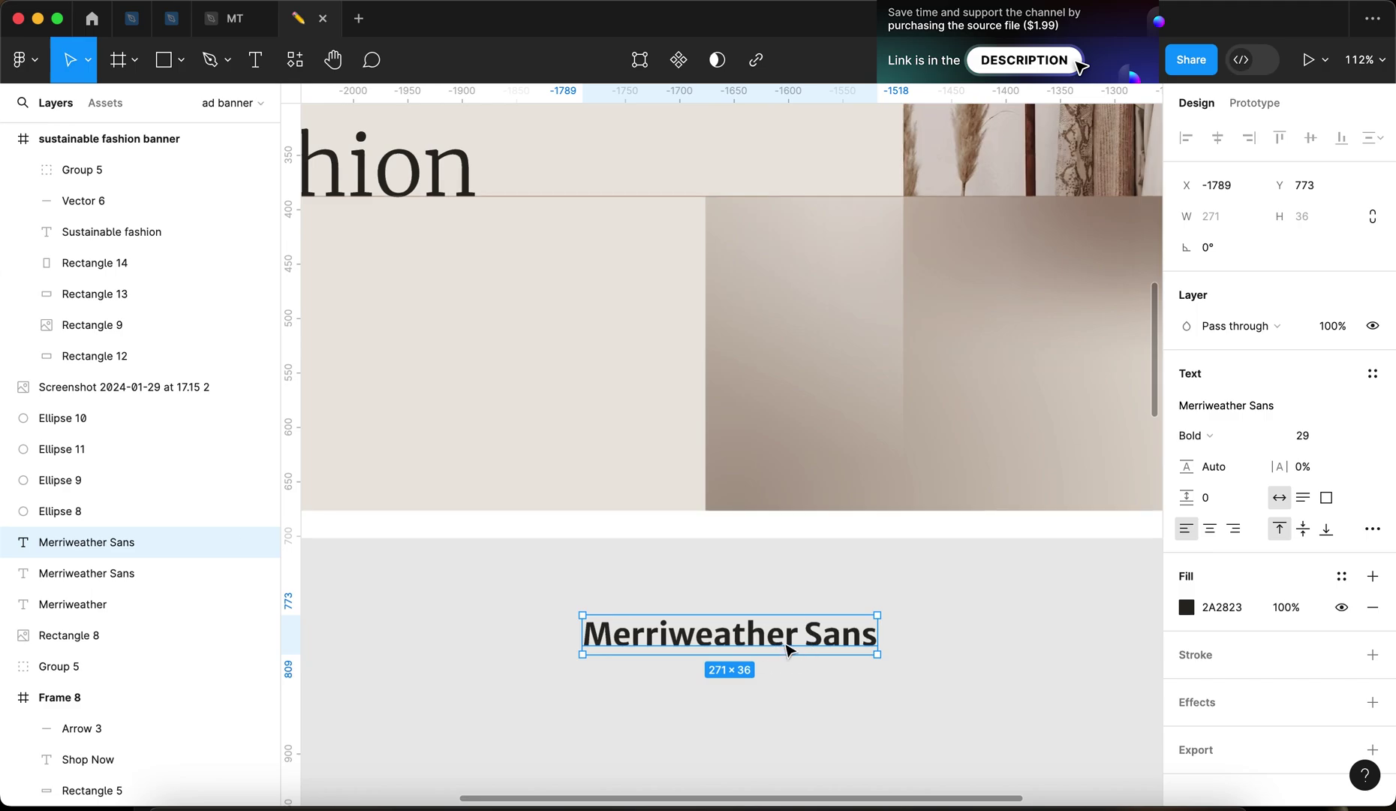
pyautogui.doubleClick(786, 647)
pyautogui.write('Shop Now')
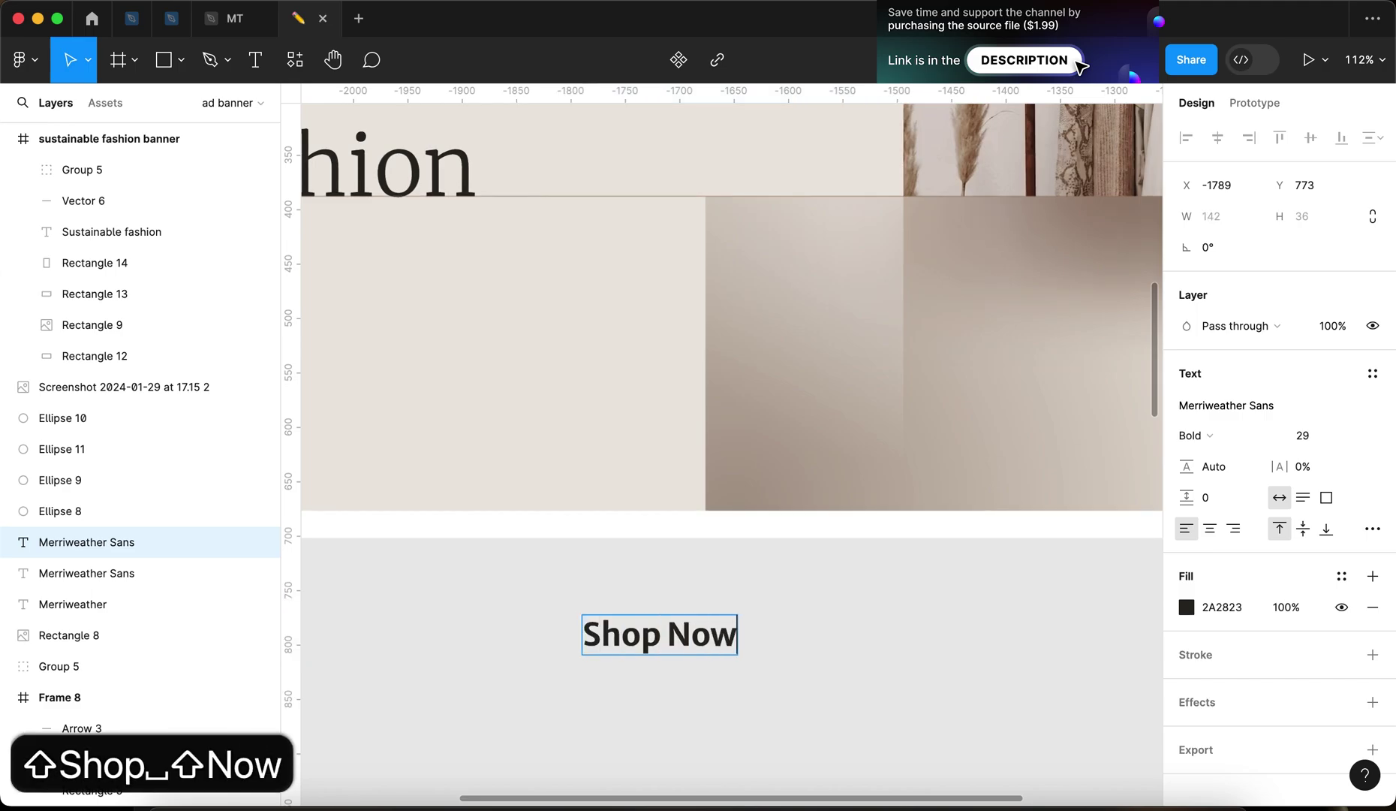
pyautogui.press('Escape')
pyautogui.click(947, 667)
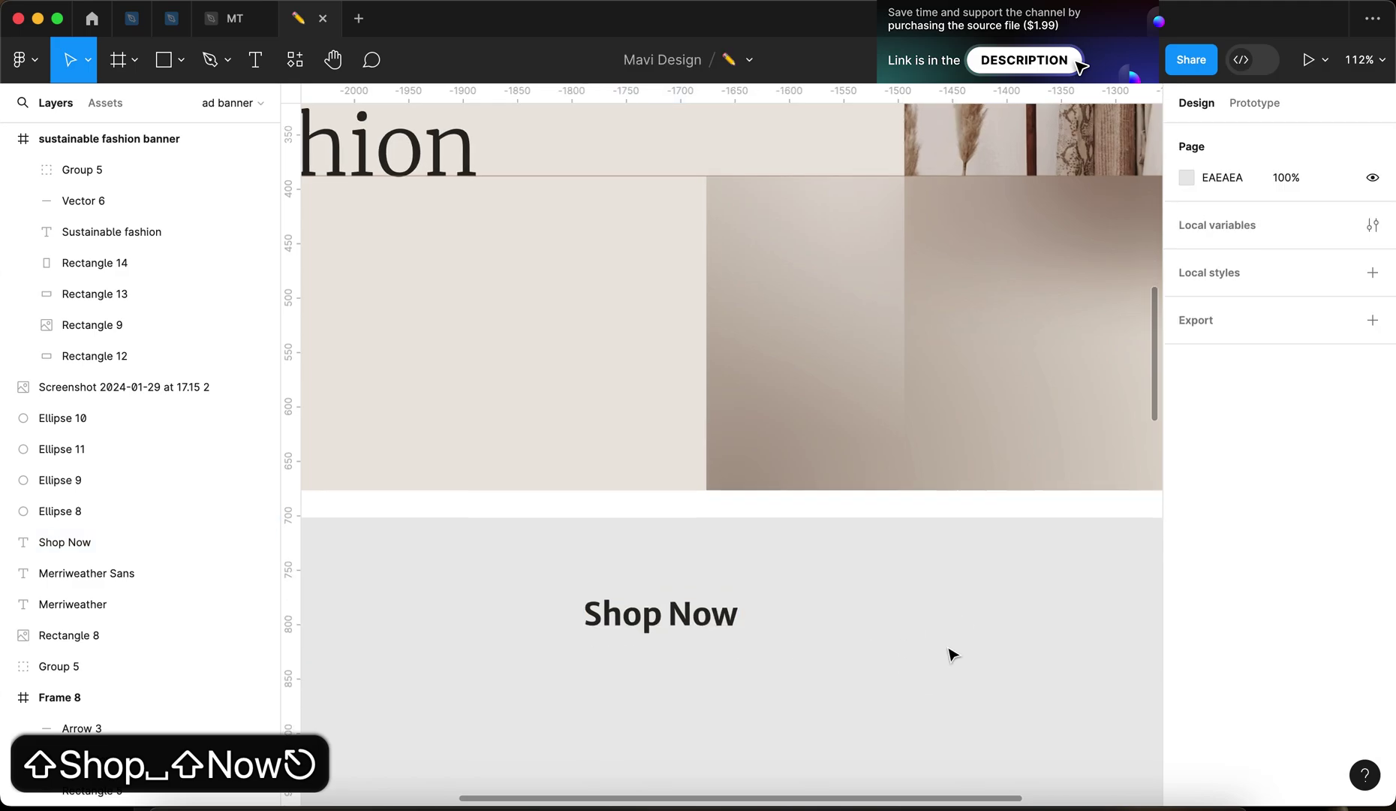
pyautogui.scroll(-5, 758, 616)
pyautogui.click(725, 633)
pyautogui.click(784, 627)
pyautogui.scroll(6, 788, 620)
# Draw a horizontal arrow to the right of the Shop Now text
pyautogui.hotkey('shift', 'l')
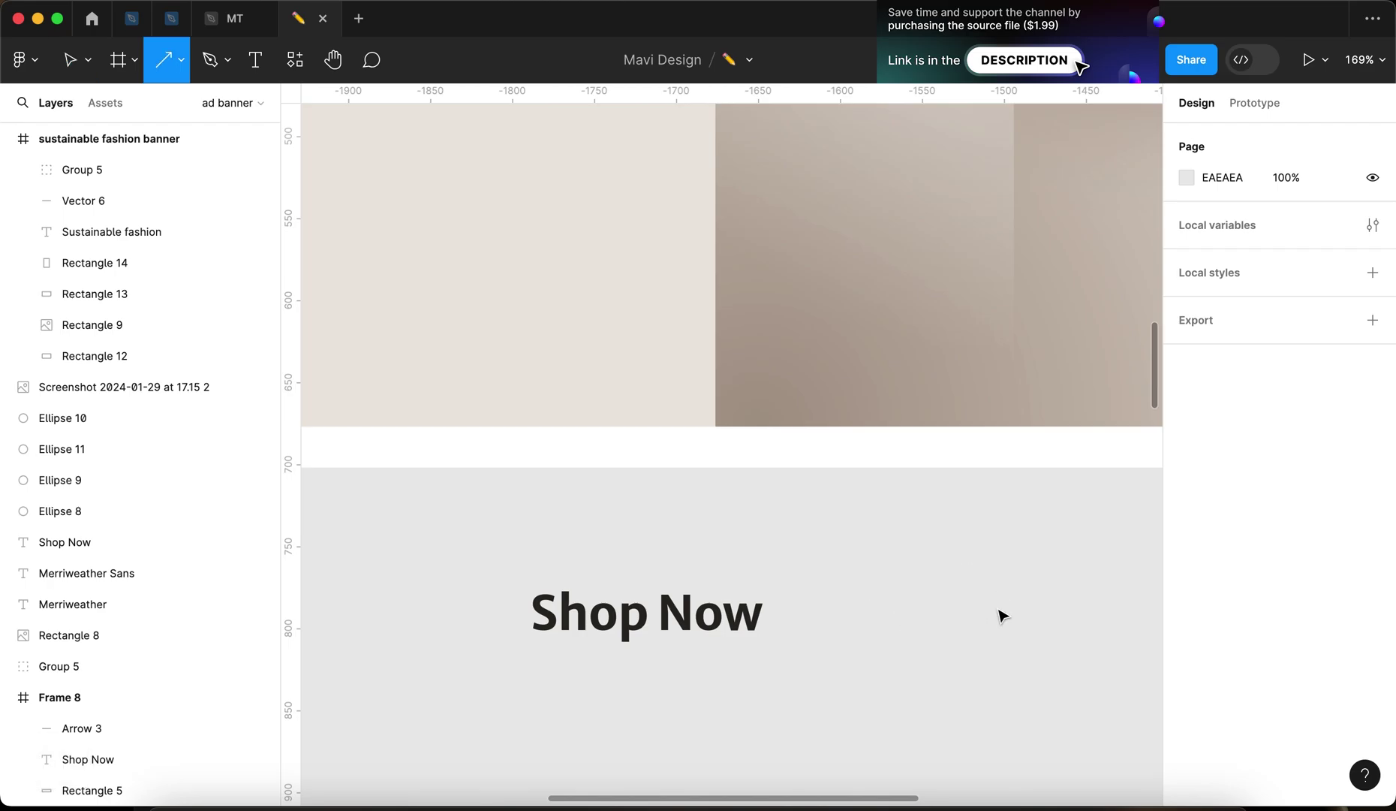
pyautogui.moveTo(887, 597); pyautogui.dragTo(1052, 597)
pyautogui.scroll(5, 653, 631)
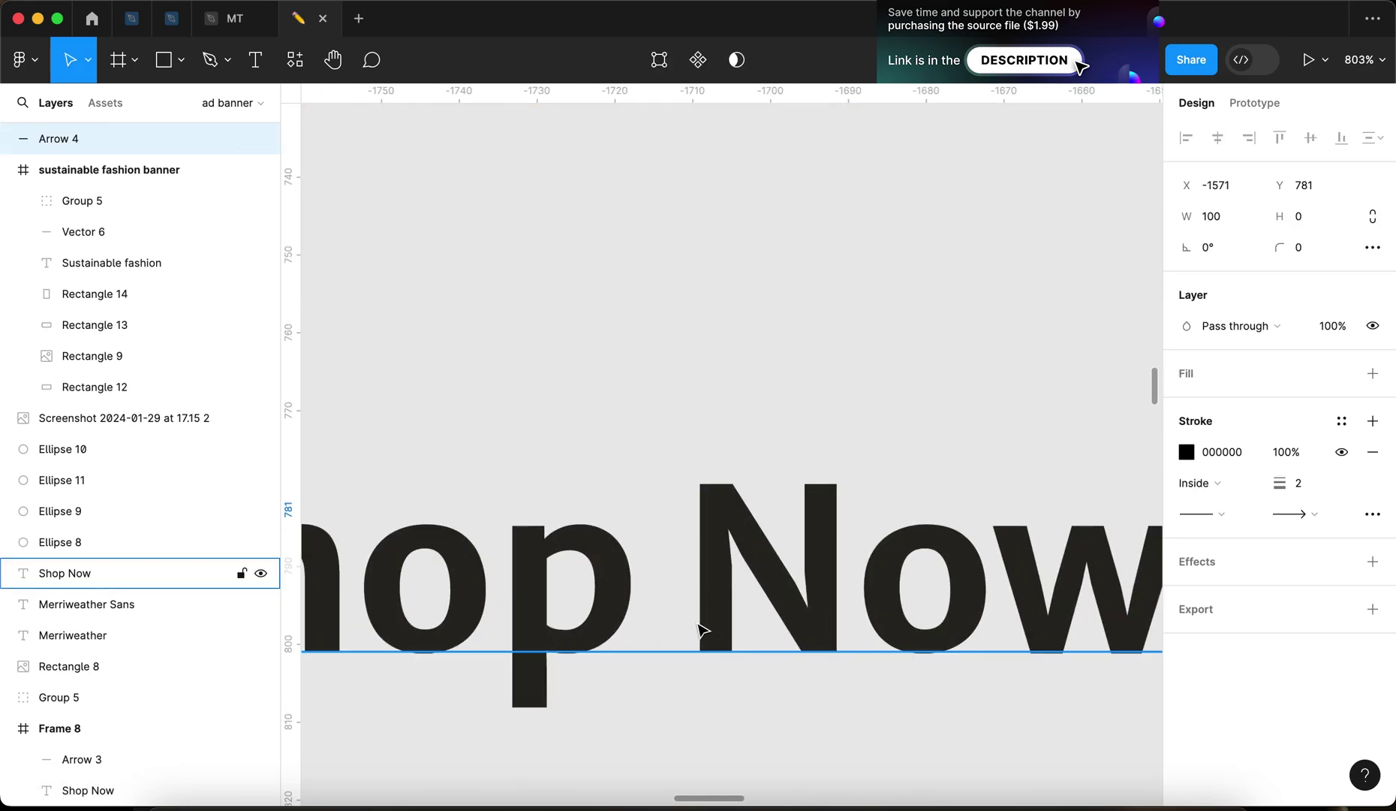
pyautogui.scroll(-5, 701, 633)
pyautogui.click(703, 628)
pyautogui.scroll(-5, 699, 629)
pyautogui.scroll(6, 698, 623)
# Copy the 2A2823 hex value from the dark swatch circle
pyautogui.click(572, 289)
pyautogui.scroll(5, 574, 287)
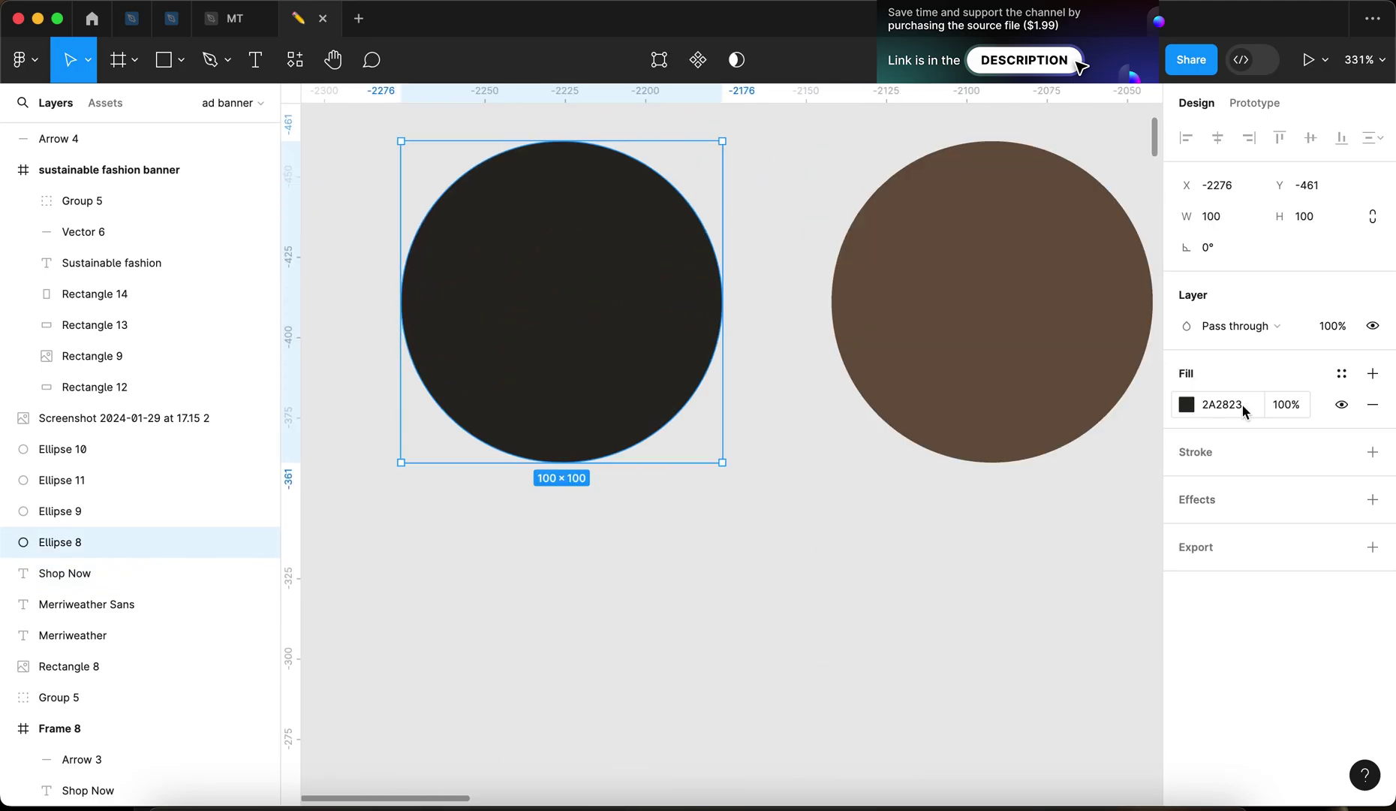
pyautogui.press('super+c')
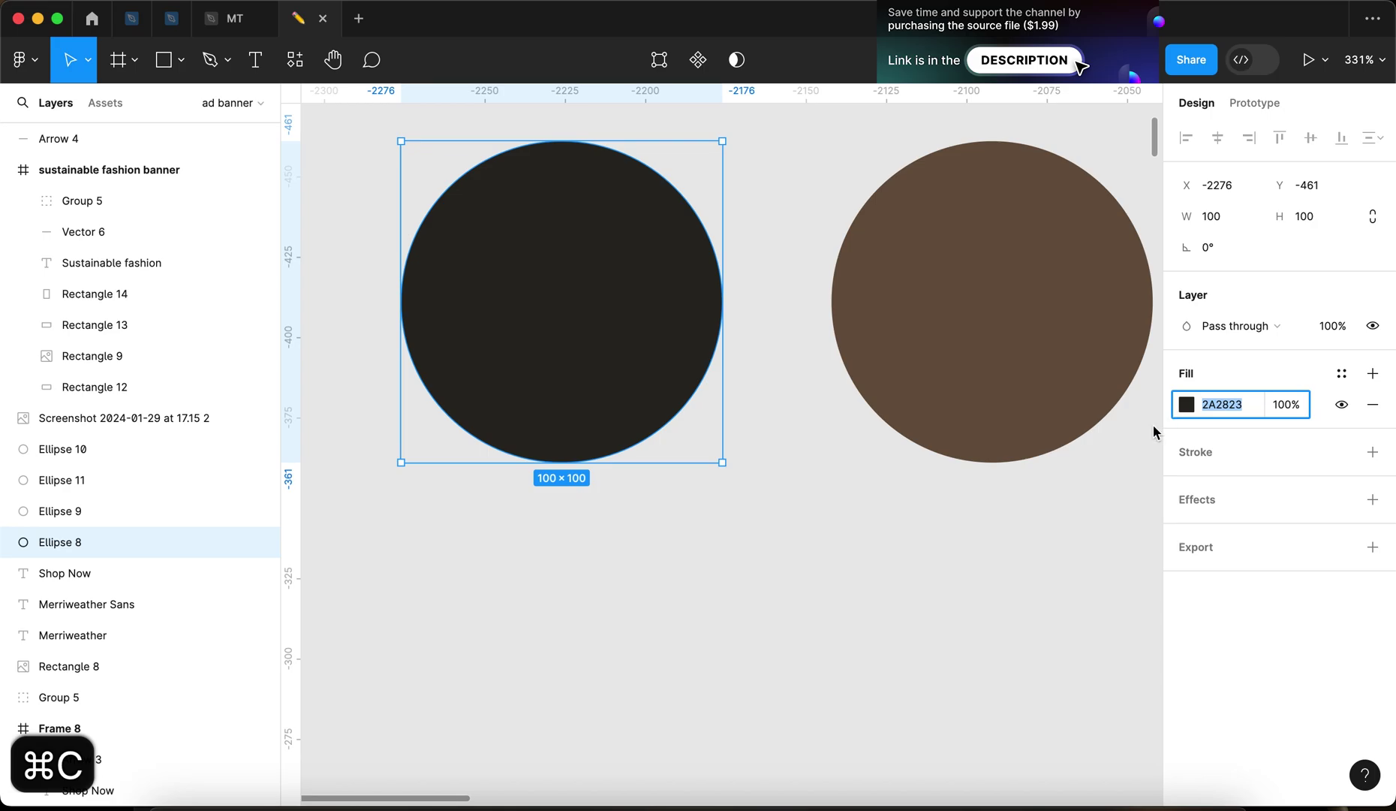
pyautogui.click(1091, 461)
pyautogui.click(620, 368)
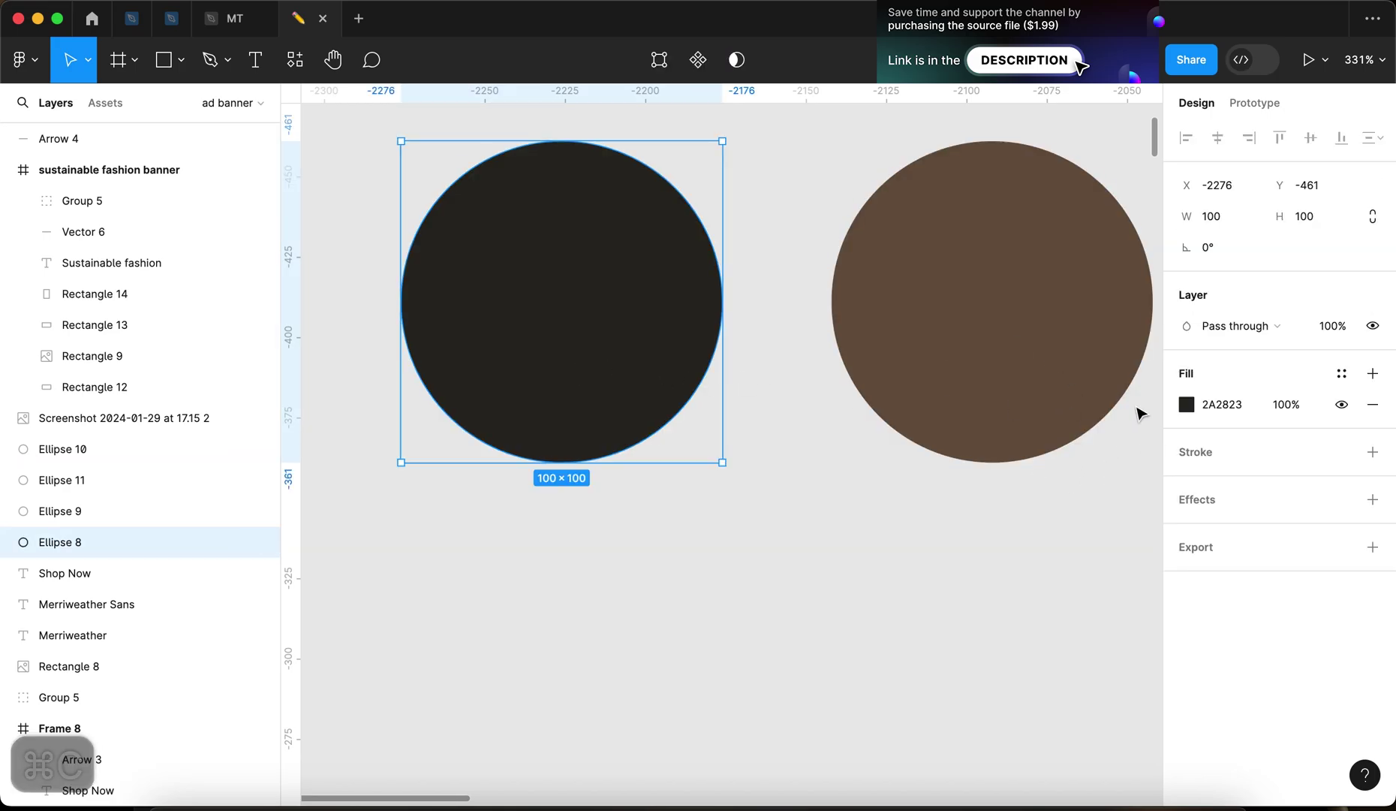
pyautogui.click(1188, 409)
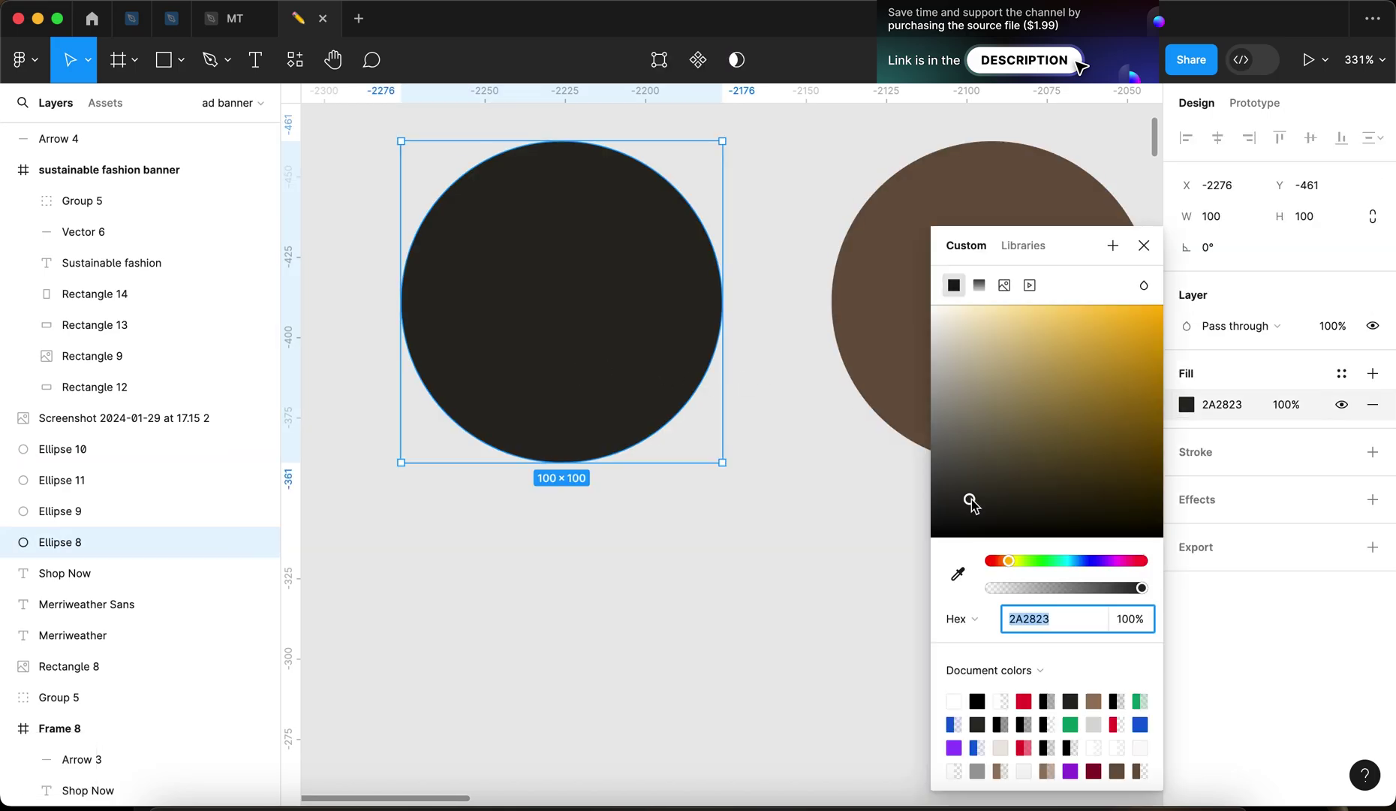
pyautogui.click(756, 572)
pyautogui.press('super+z')
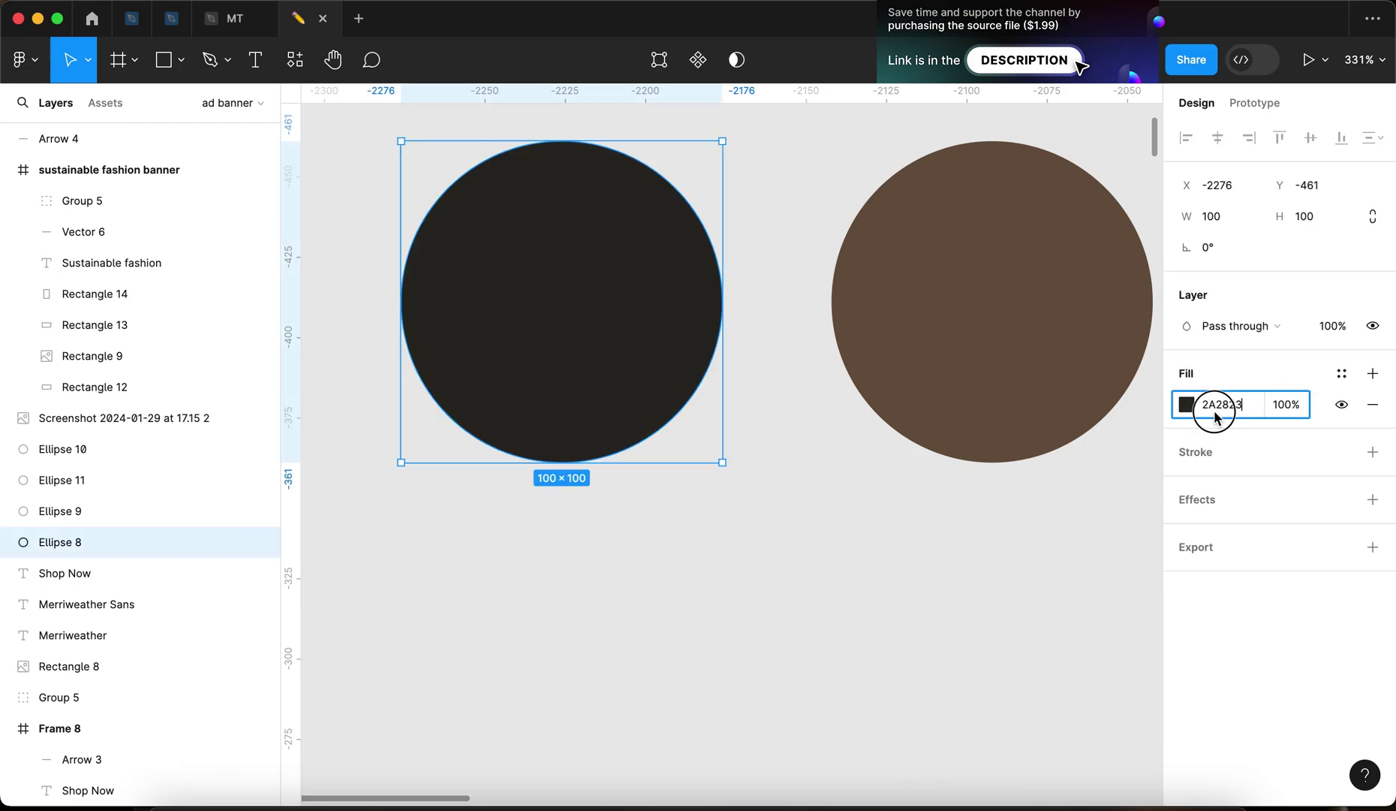
pyautogui.press('super+c')
# Paste 2A2823 as the Shop Now text colour and the arrow's stroke colour
pyautogui.scroll(-5, 922, 611)
pyautogui.scroll(-10, 923, 611)
pyautogui.click(727, 461)
pyautogui.scroll(5, 727, 461)
pyautogui.click(1212, 607)
pyautogui.press('super+v')
pyautogui.press('Return')
pyautogui.click(975, 426)
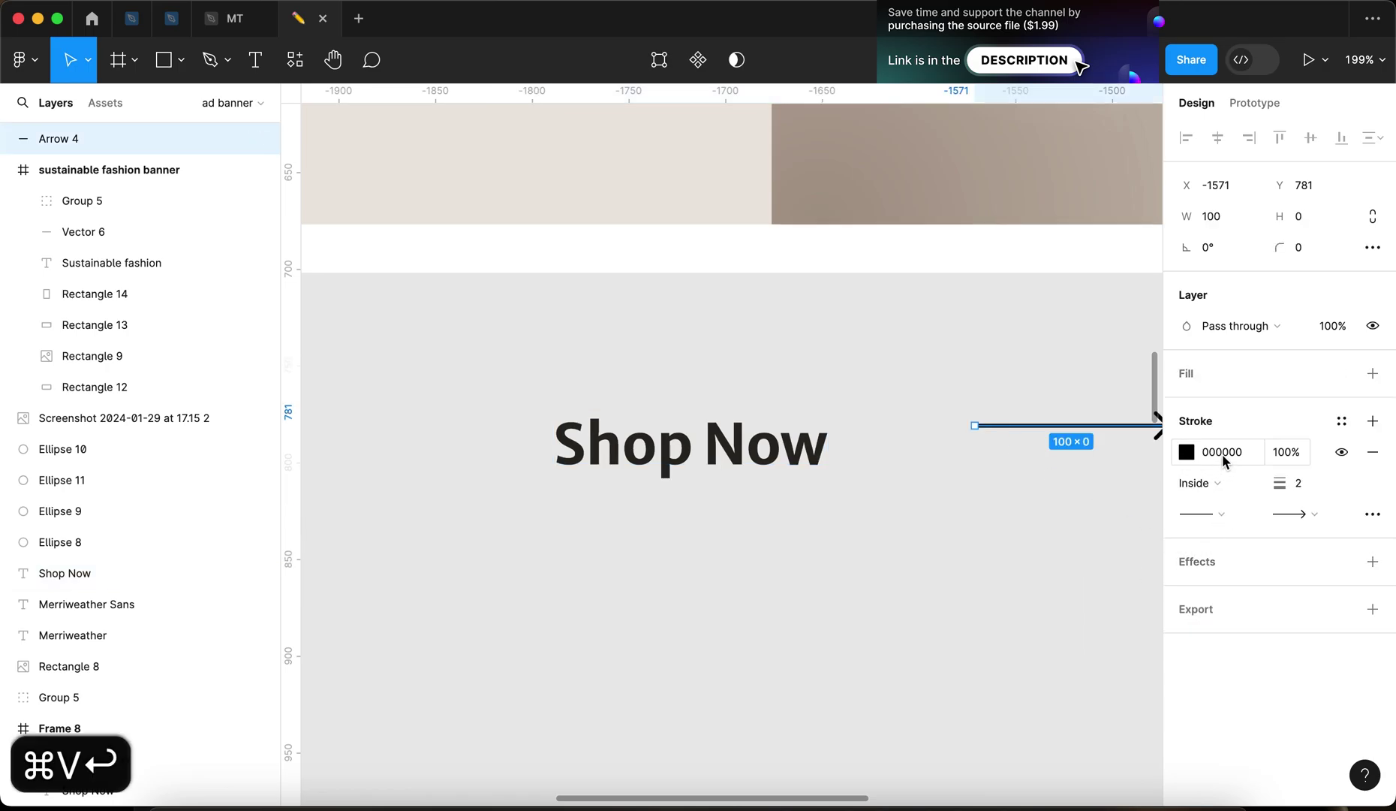
pyautogui.press('super+v')
pyautogui.press('Return')
# Shorten the arrow in vector edit mode and place it beside Shop Now
pyautogui.moveTo(1011, 429); pyautogui.dragTo(911, 442)
pyautogui.press('Return')
pyautogui.click(879, 440)
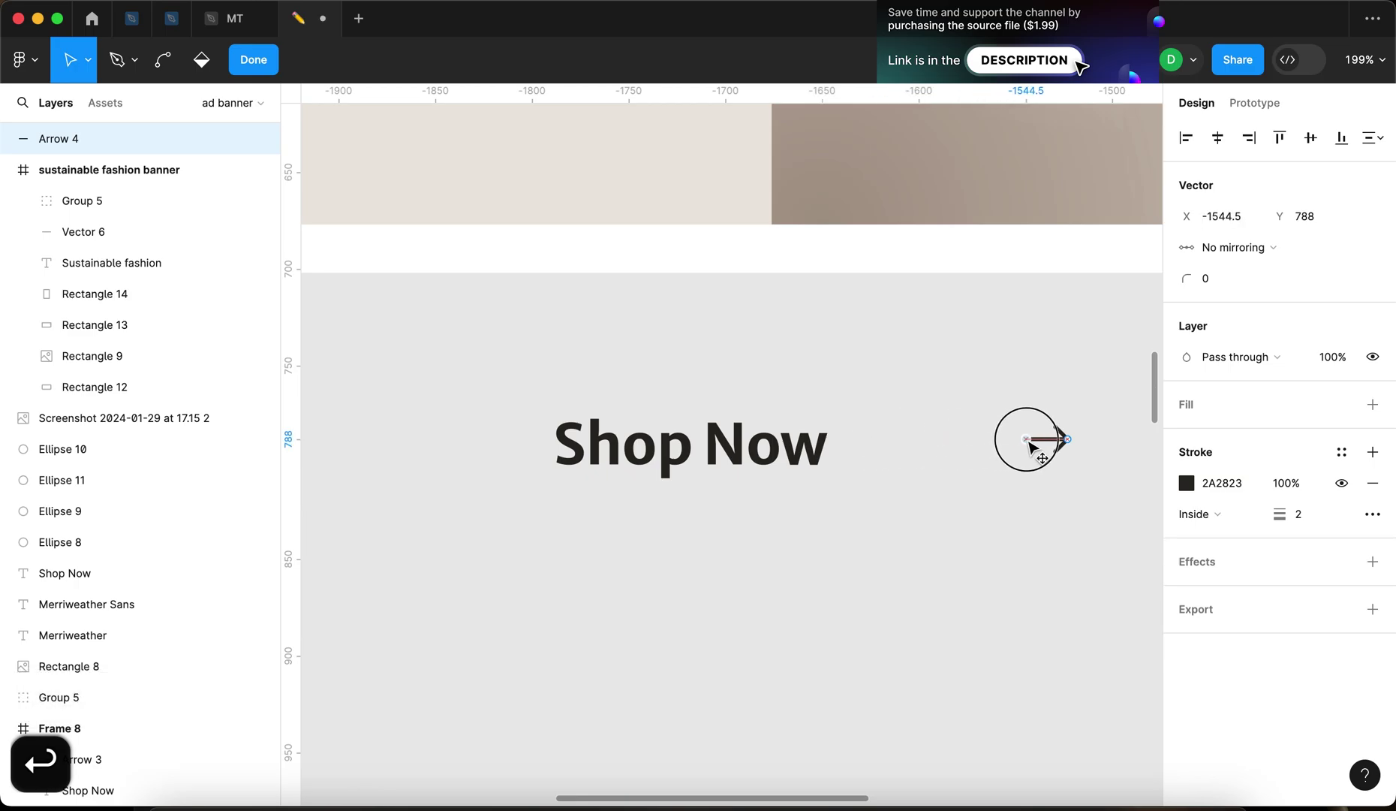
pyautogui.press('Return')
pyautogui.moveTo(1051, 445); pyautogui.dragTo(899, 449)
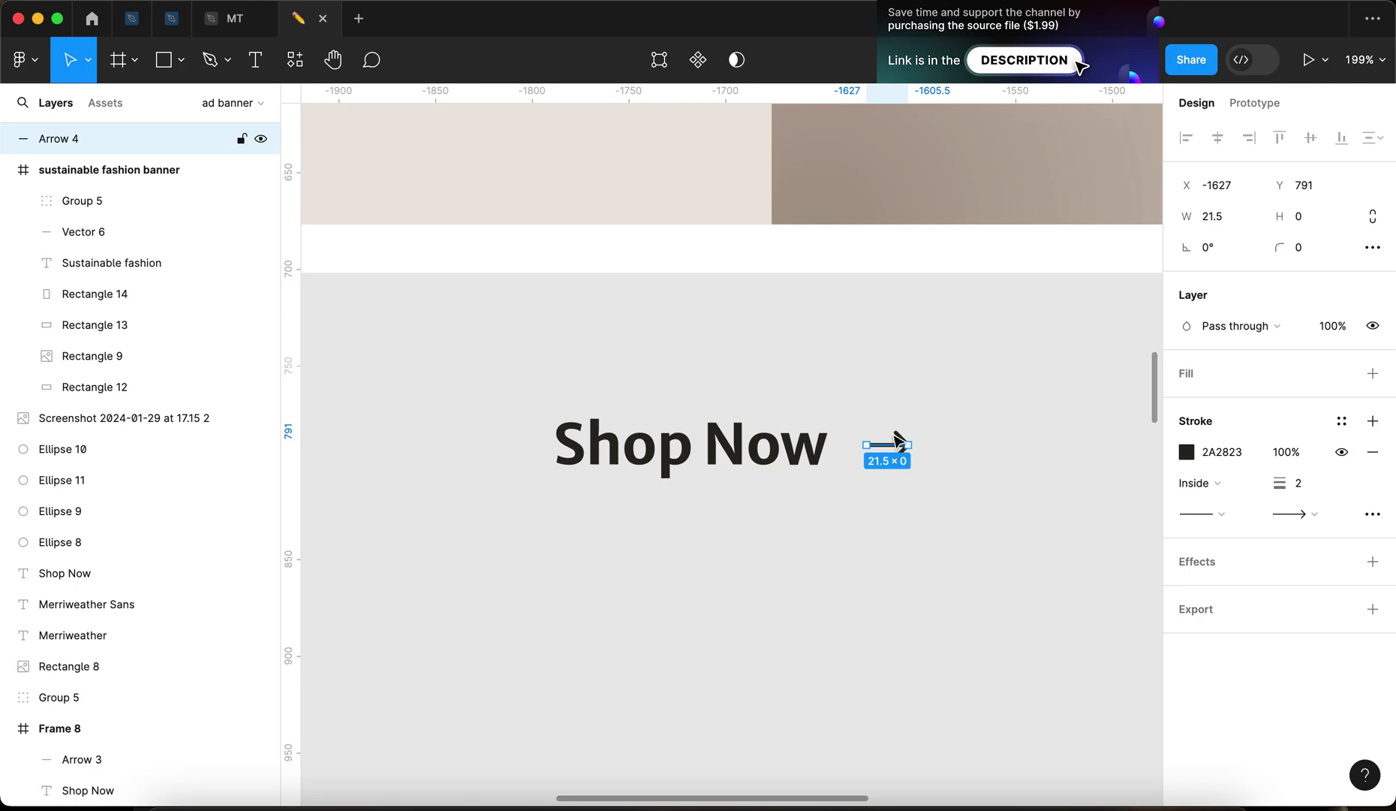
pyautogui.click(877, 370)
# Set the arrow's stroke weight to 3
pyautogui.scroll(-3, 868, 373)
pyautogui.click(784, 606)
pyautogui.write('3')
pyautogui.scroll(5, 870, 600)
pyautogui.press('Return')
pyautogui.press('Left')
pyautogui.press('Left')
pyautogui.press('Left')
pyautogui.press('Left')
# Wrap the Shop Now text and arrow in an auto-layout frame with a 16 gap
pyautogui.press('Right')
pyautogui.press('Return')
pyautogui.click(860, 680)
pyautogui.click(854, 602)
pyautogui.keyDown('shift'); pyautogui.click(718, 598); pyautogui.keyUp('shift')
pyautogui.hotkey('shift', 'a')
pyautogui.click(1231, 455)
pyautogui.press('Down')
pyautogui.press('Down')
pyautogui.press('Down')
pyautogui.press('Up')
pyautogui.press('Up')
pyautogui.press('Up')
pyautogui.press('Up')
# Centre the frame's contents and rename the frame to CTA
pyautogui.click(921, 493)
pyautogui.scroll(-3, 510, 518)
pyautogui.click(744, 599)
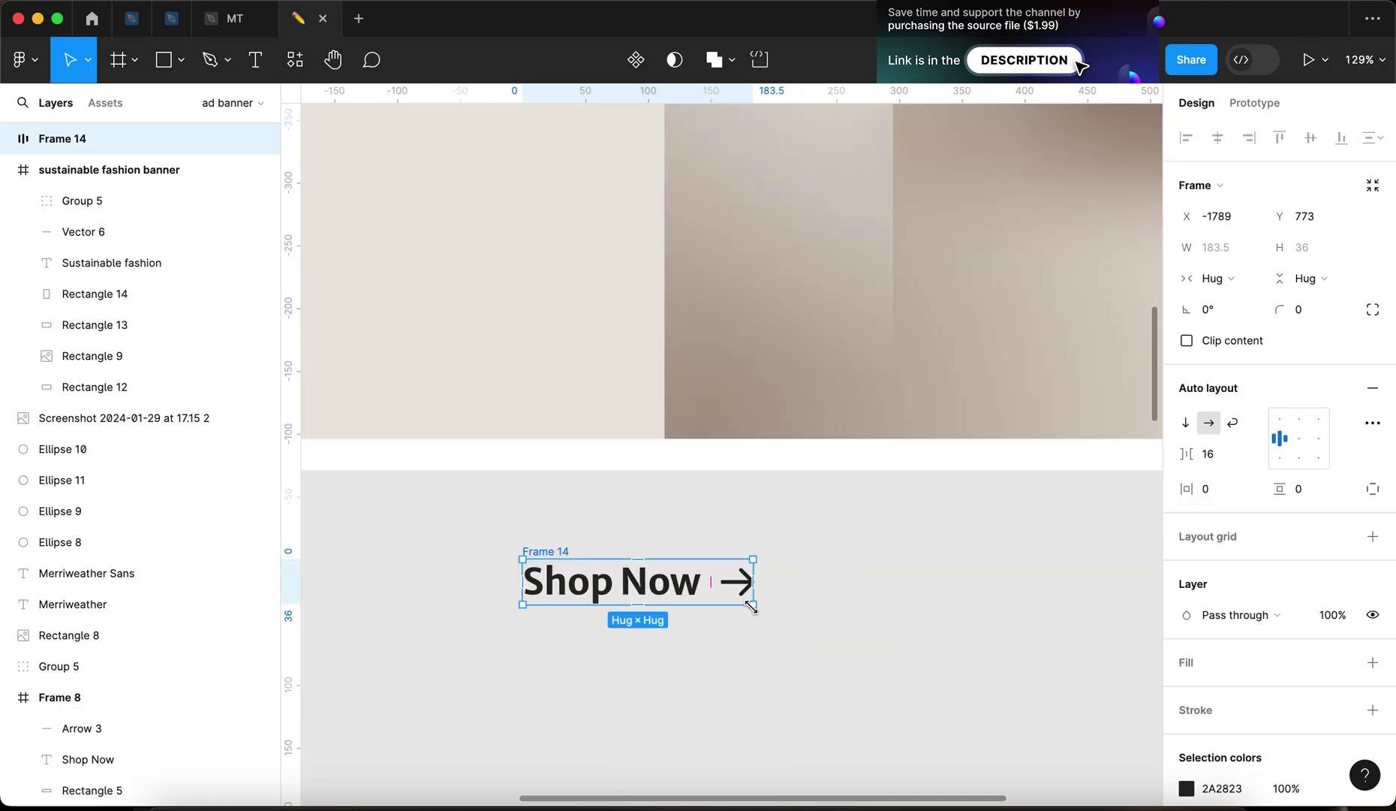
pyautogui.click(1304, 443)
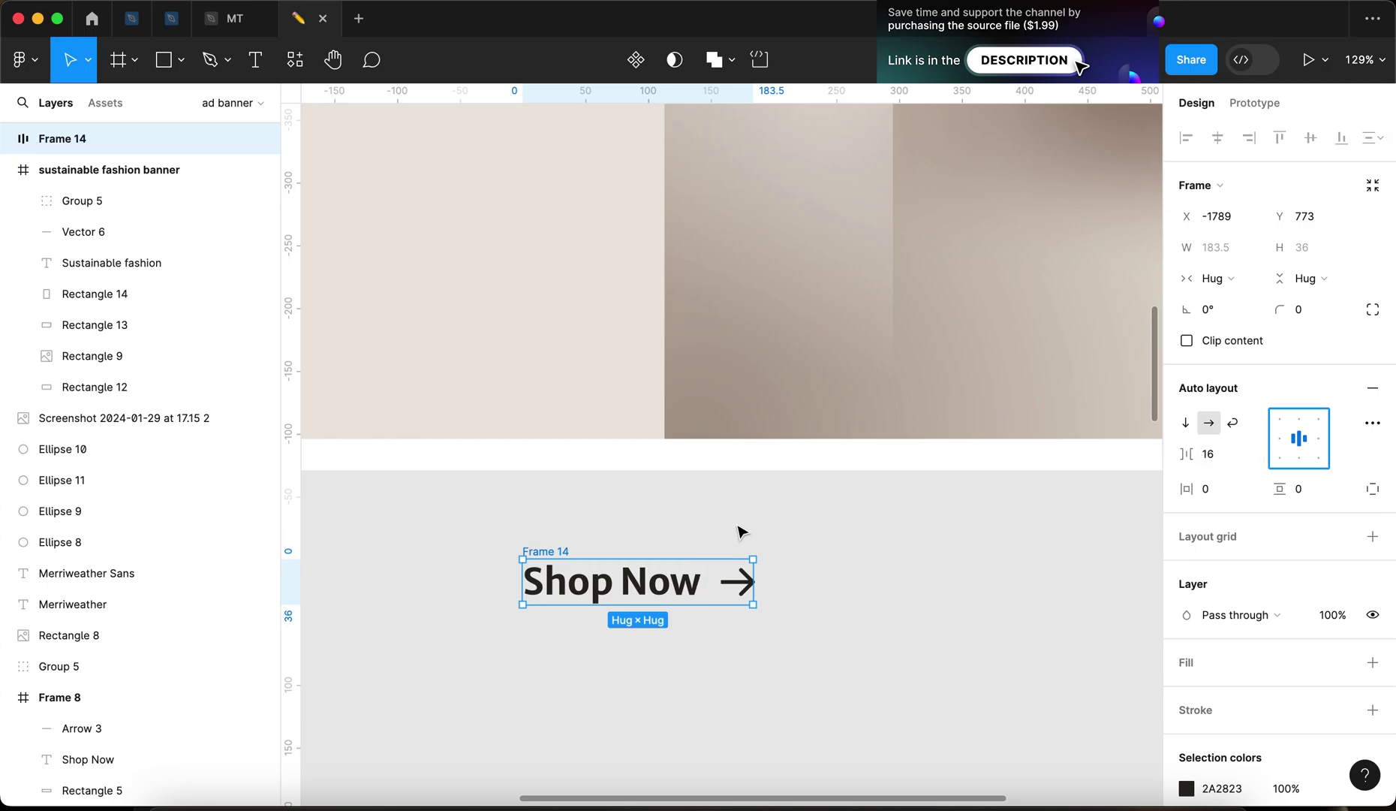
pyautogui.press('super+r')
pyautogui.write('CTA')
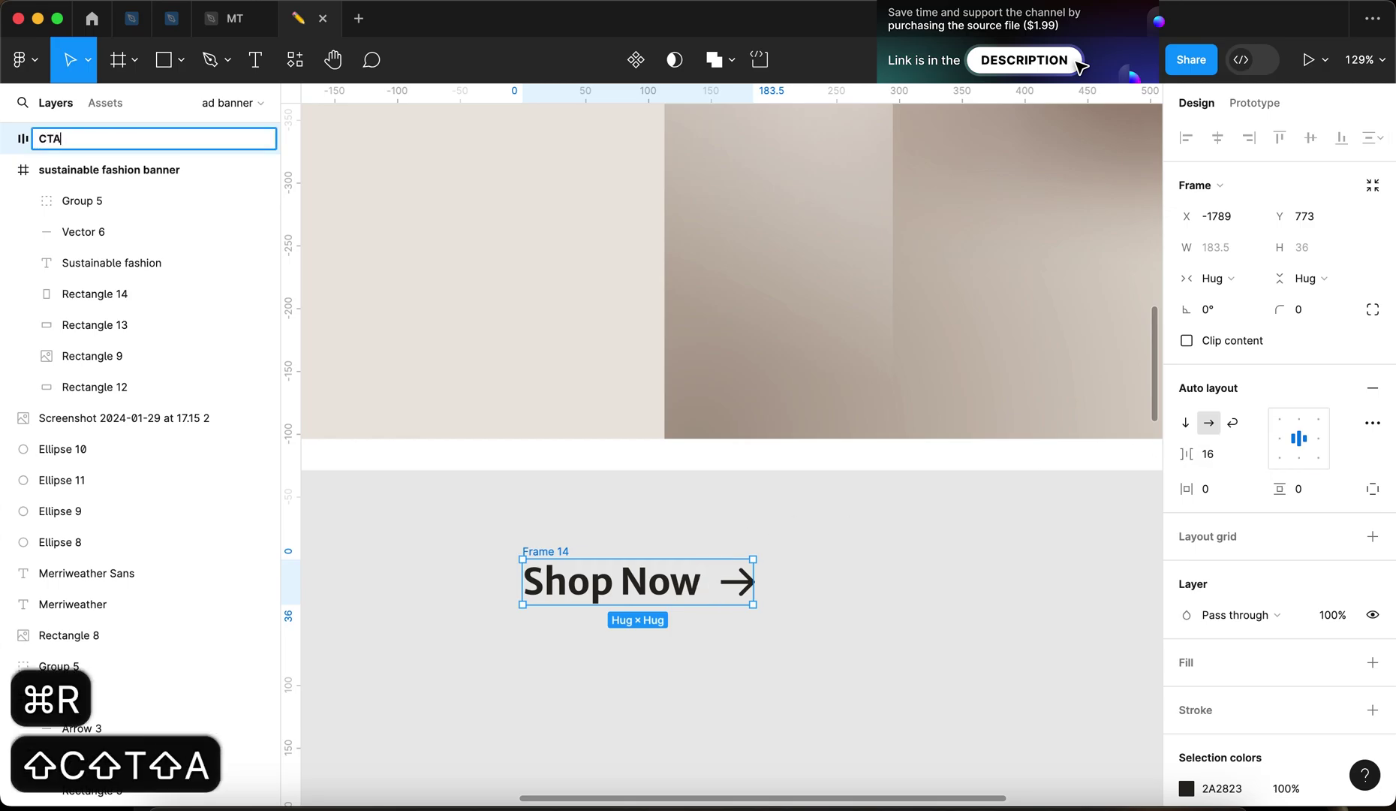
pyautogui.press('Return')
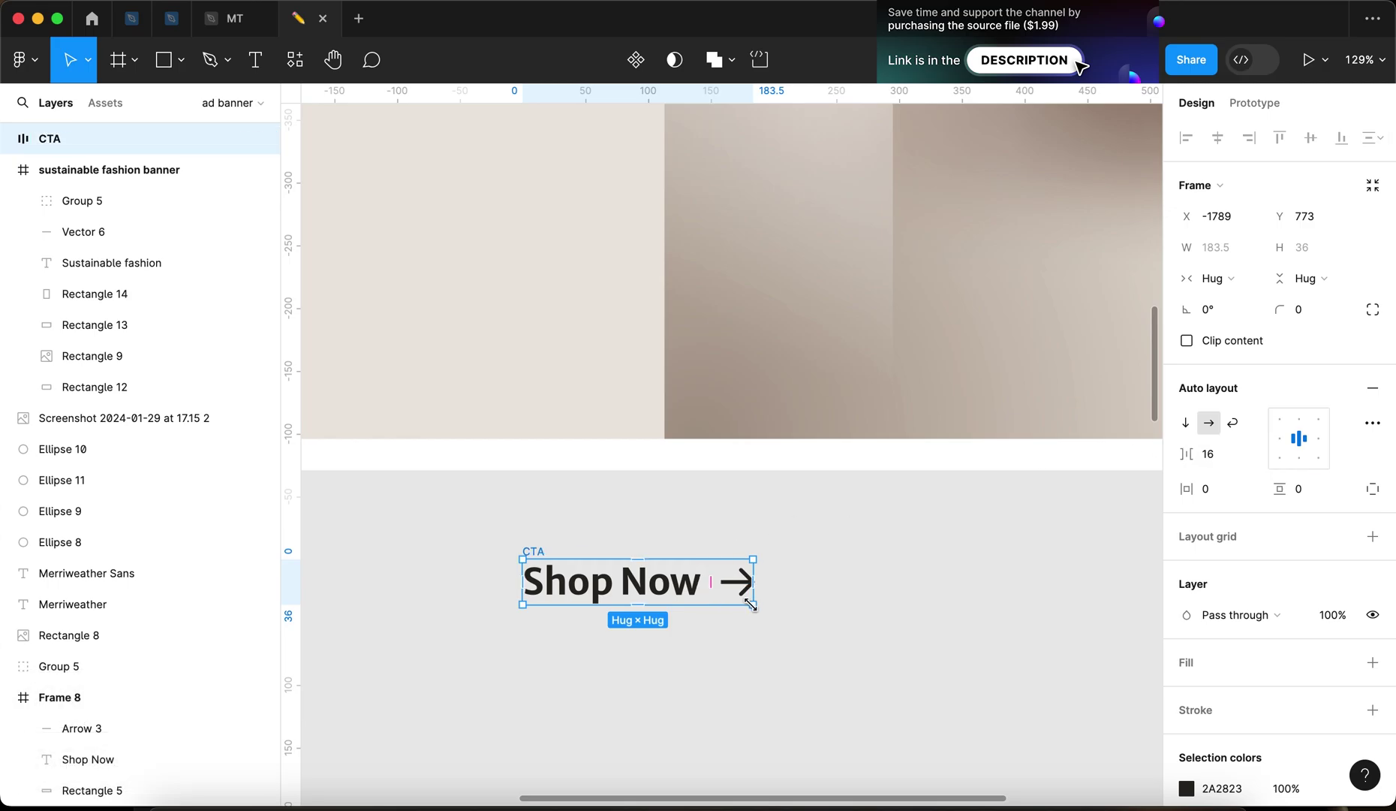
# Resize the CTA frame to 405×106 and give it a white fill
pyautogui.moveTo(753, 604); pyautogui.dragTo(1031, 692)
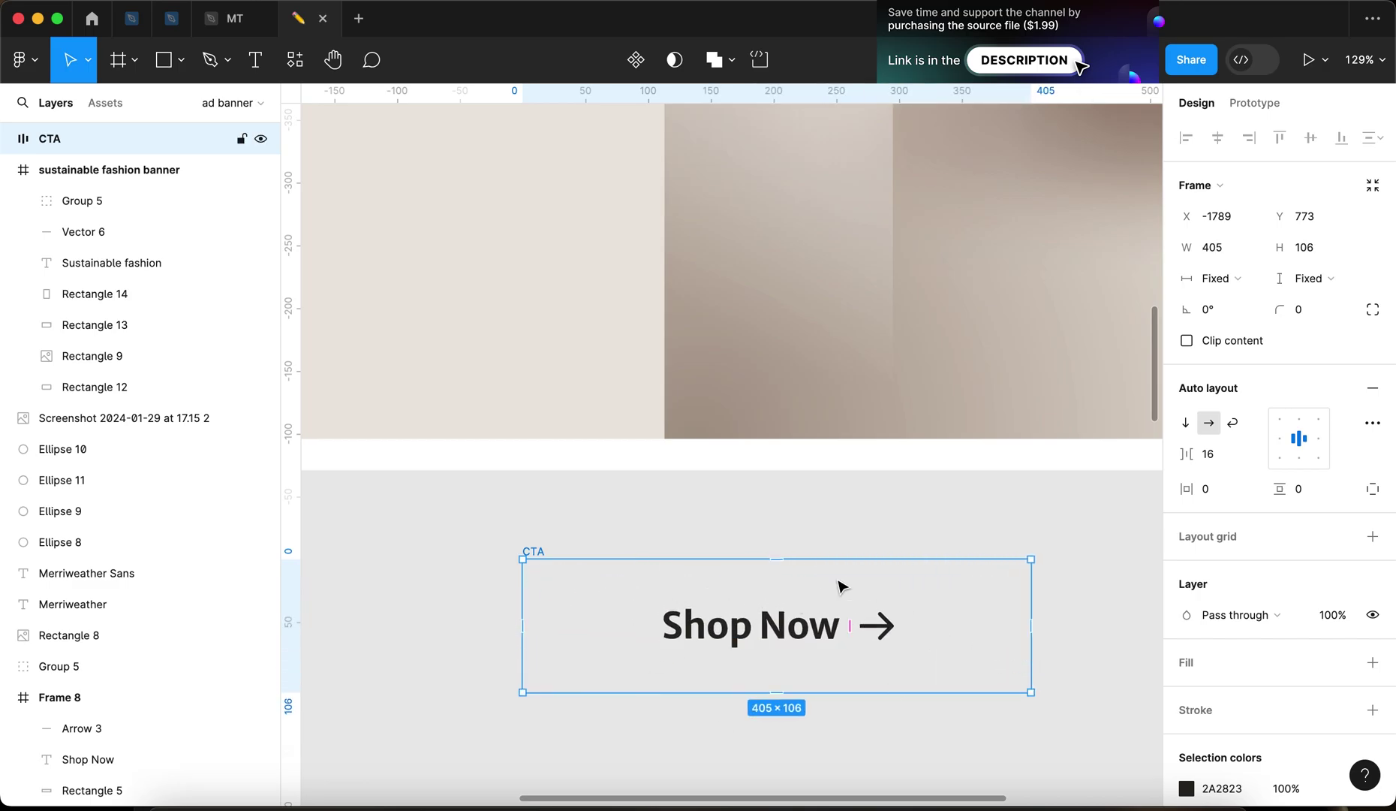
pyautogui.click(1372, 662)
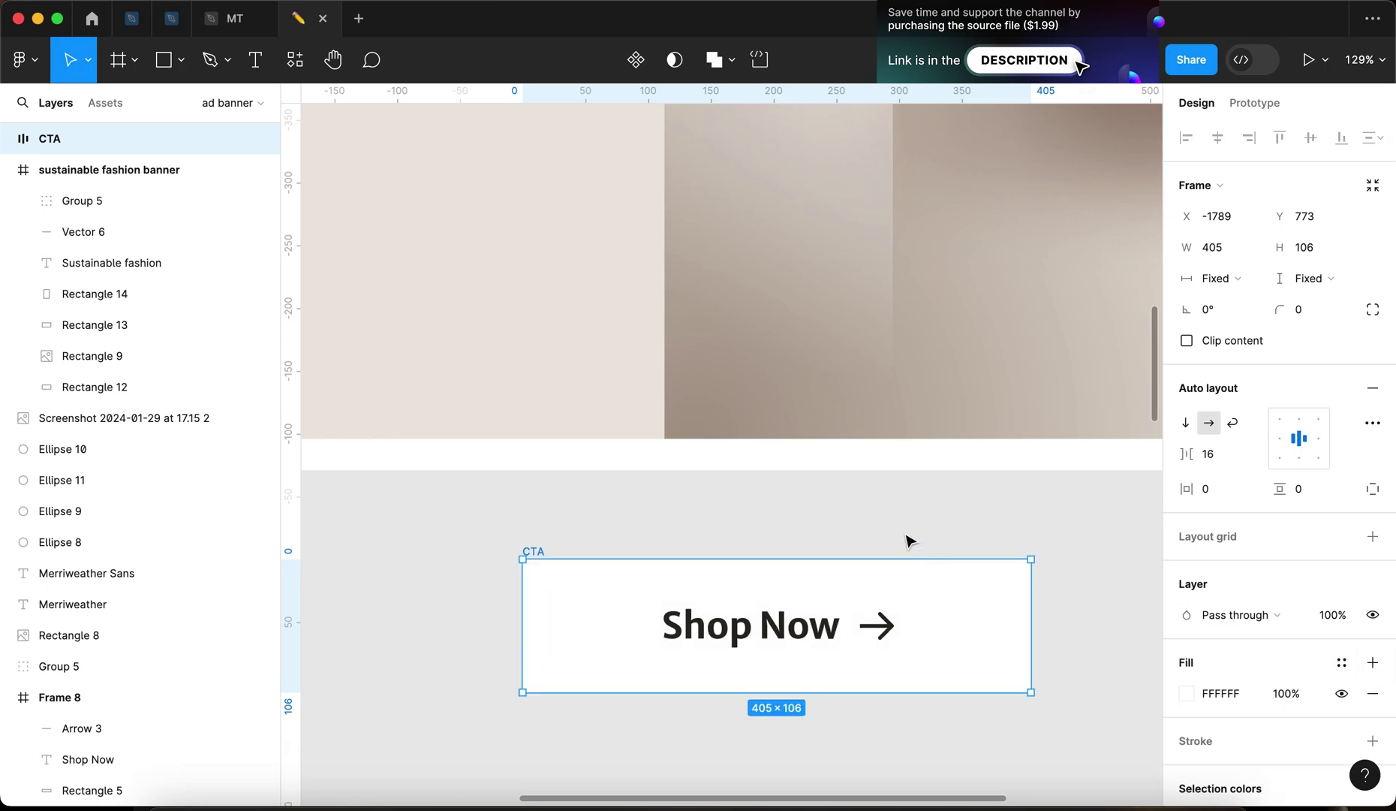
pyautogui.click(863, 527)
# Move the CTA button into the banner, nudging it down and right while checking spacing
pyautogui.scroll(-2, 867, 527)
pyautogui.scroll(-5, 785, 530)
pyautogui.scroll(5, 788, 561)
pyautogui.click(636, 605)
pyautogui.hscroll(-2, 722, 535)
pyautogui.moveTo(686, 584); pyautogui.dragTo(778, 419)
pyautogui.press('alt')
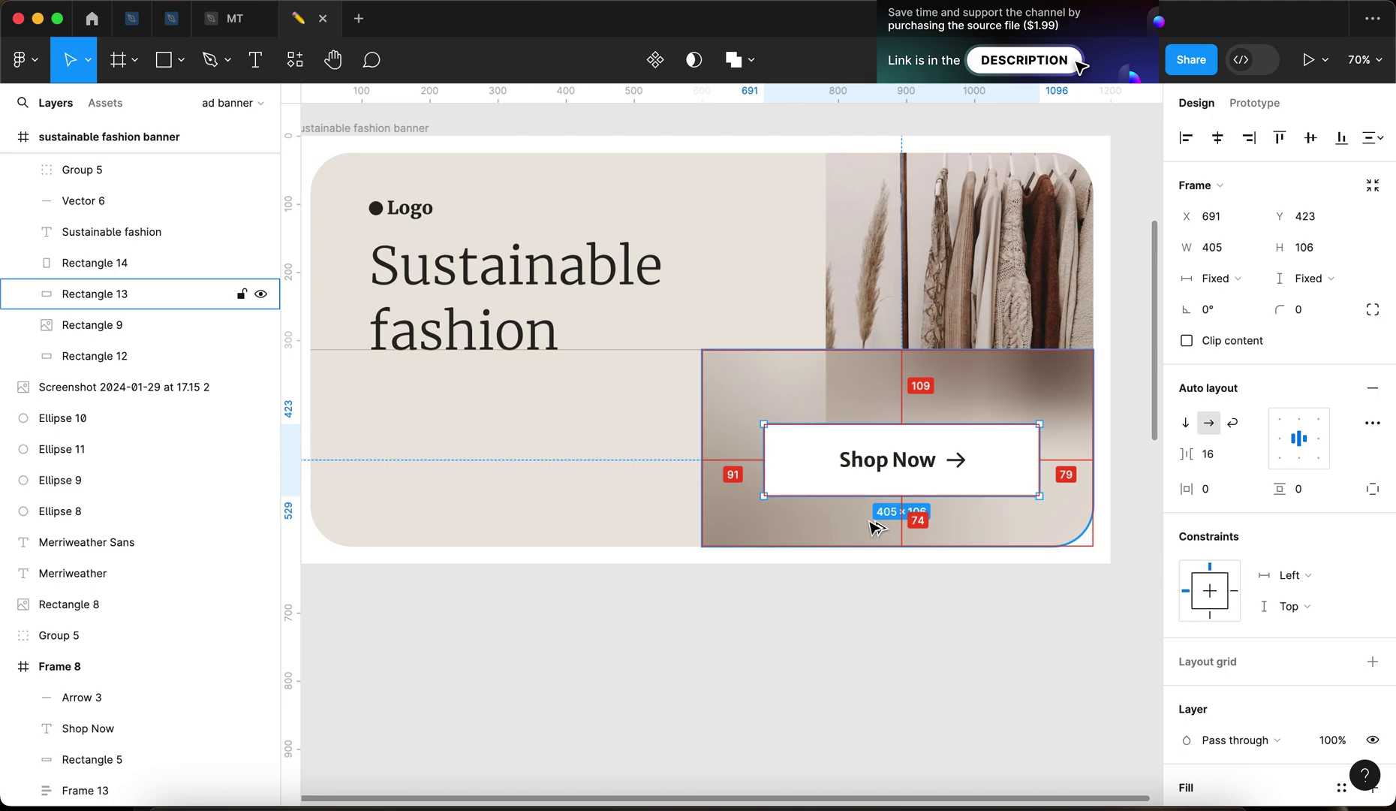
pyautogui.hotkey('shift', 'Down')
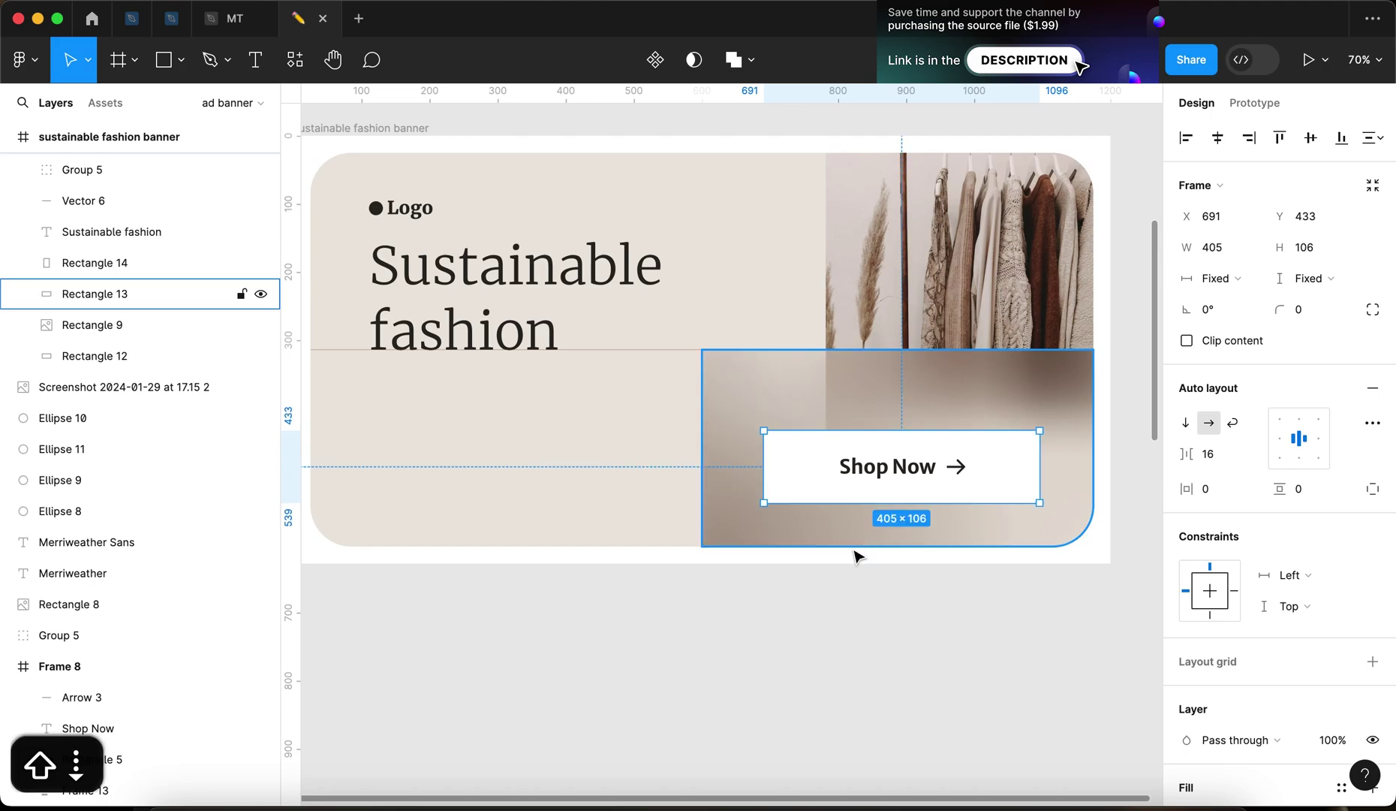
pyautogui.press('alt')
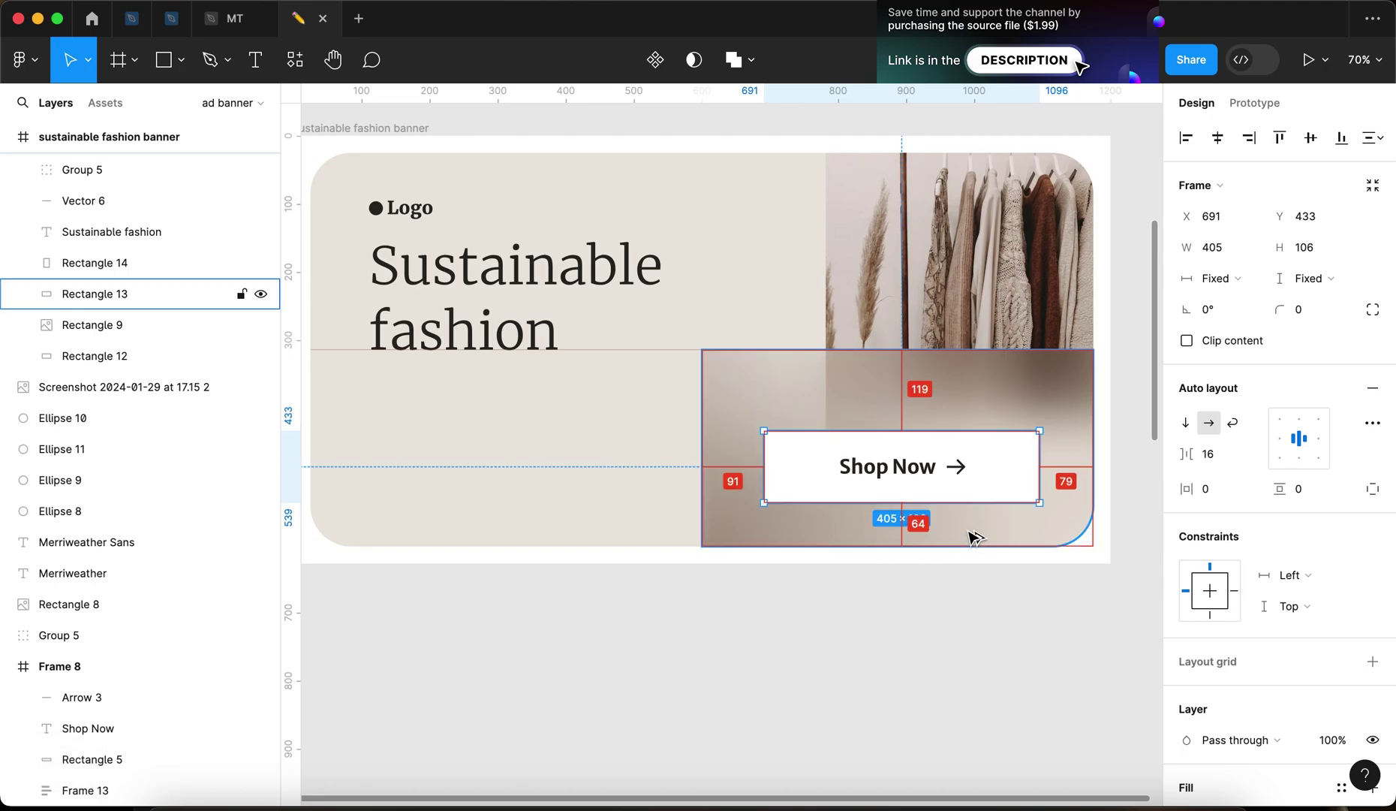
pyautogui.press('alt')
pyautogui.hotkey('shift', 'Right')
pyautogui.press('alt')
pyautogui.press('Right')
pyautogui.press('Right')
pyautogui.press('Right')
pyautogui.press('Right')
pyautogui.press('Right')
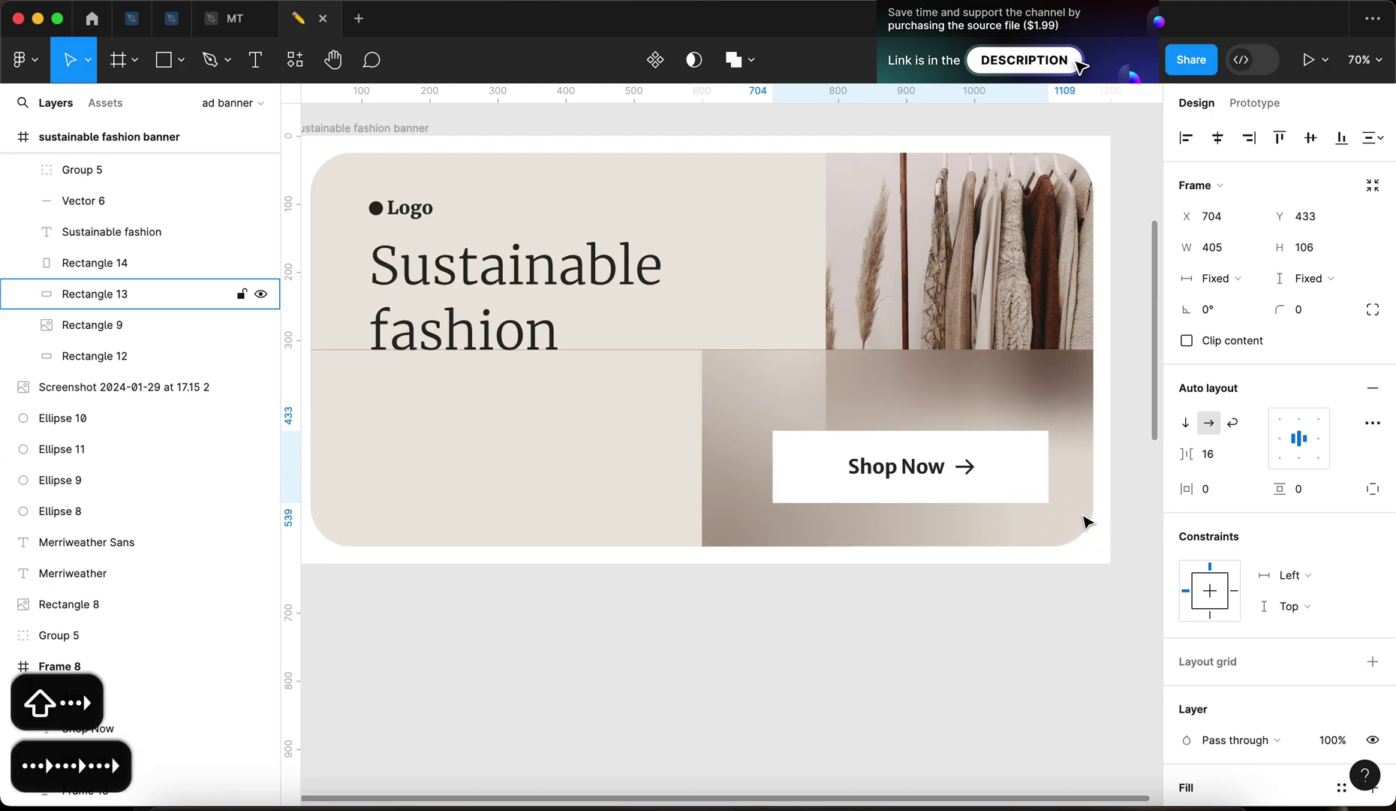
pyautogui.press('alt')
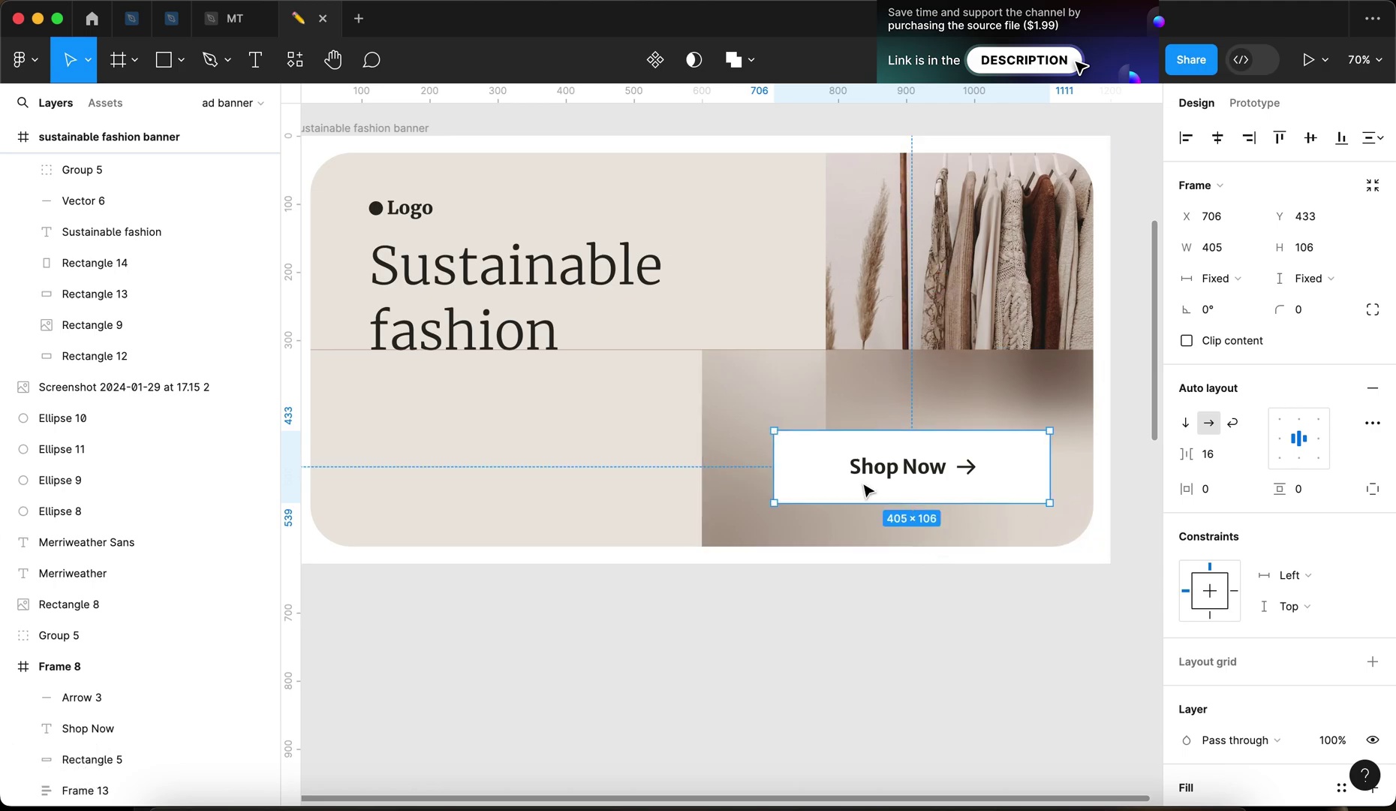
# Narrow the CTA button from its left side and shorten it to 90 px tall
pyautogui.scroll(5, 864, 414)
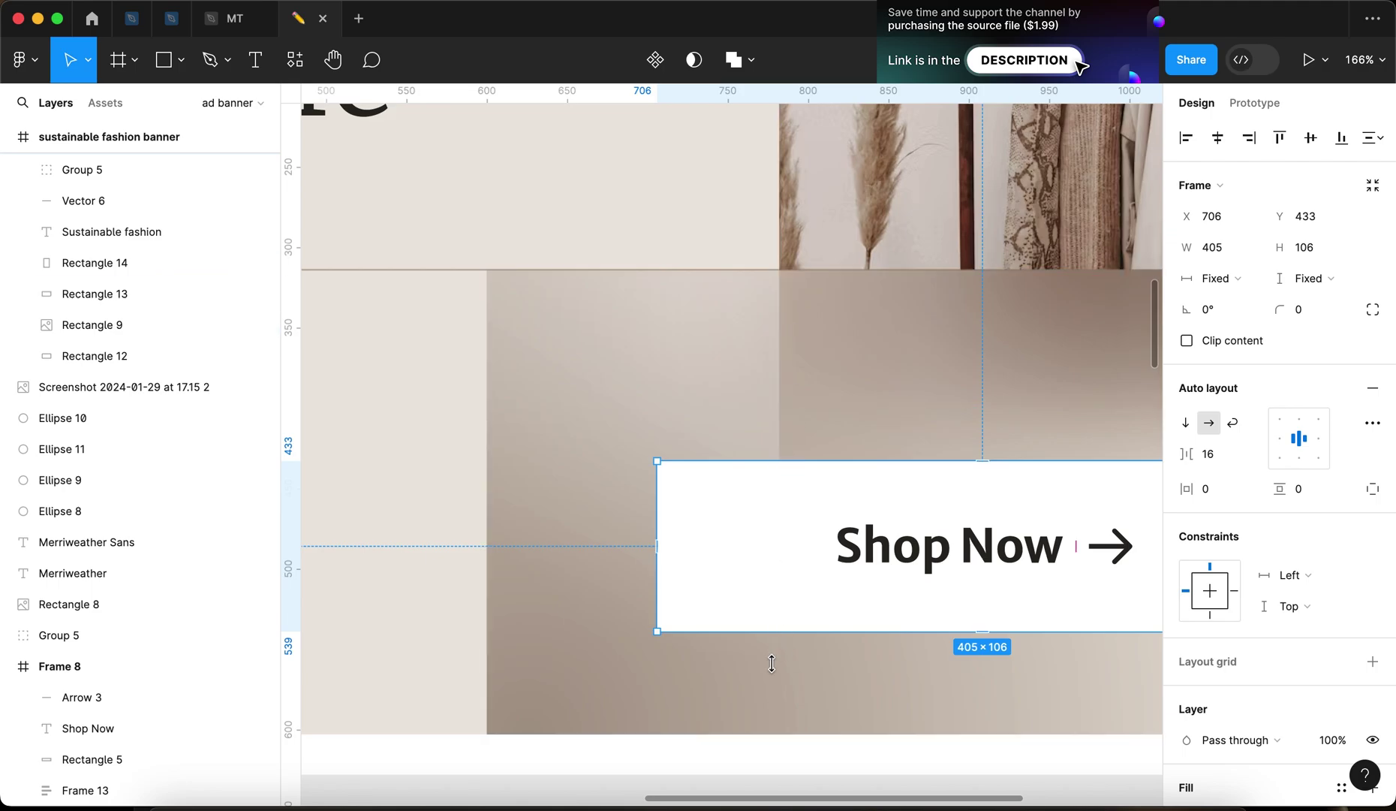
pyautogui.moveTo(657, 559); pyautogui.dragTo(780, 568)
pyautogui.scroll(-5, 832, 708)
pyautogui.click(831, 708)
pyautogui.scroll(5, 854, 565)
pyautogui.click(898, 428)
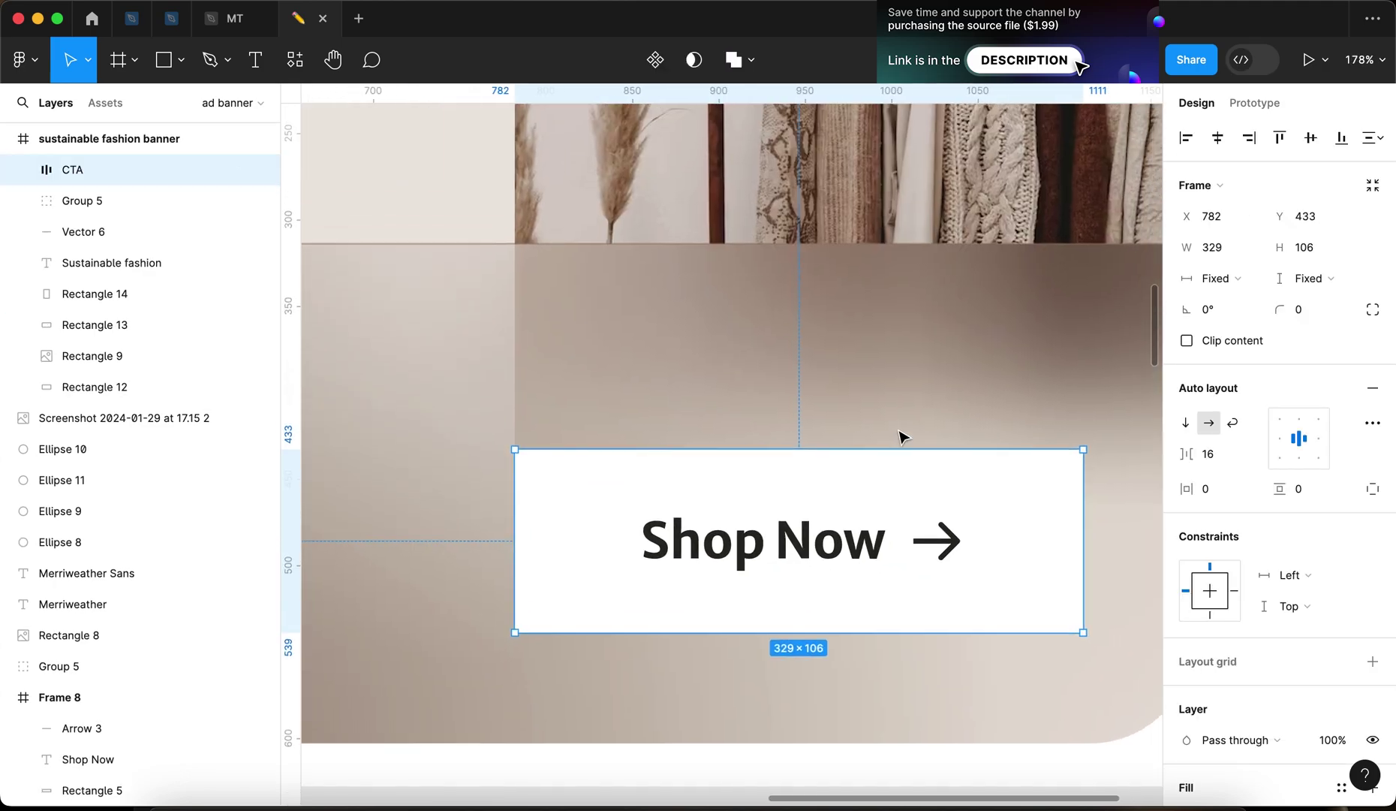
pyautogui.scroll(2, 899, 431)
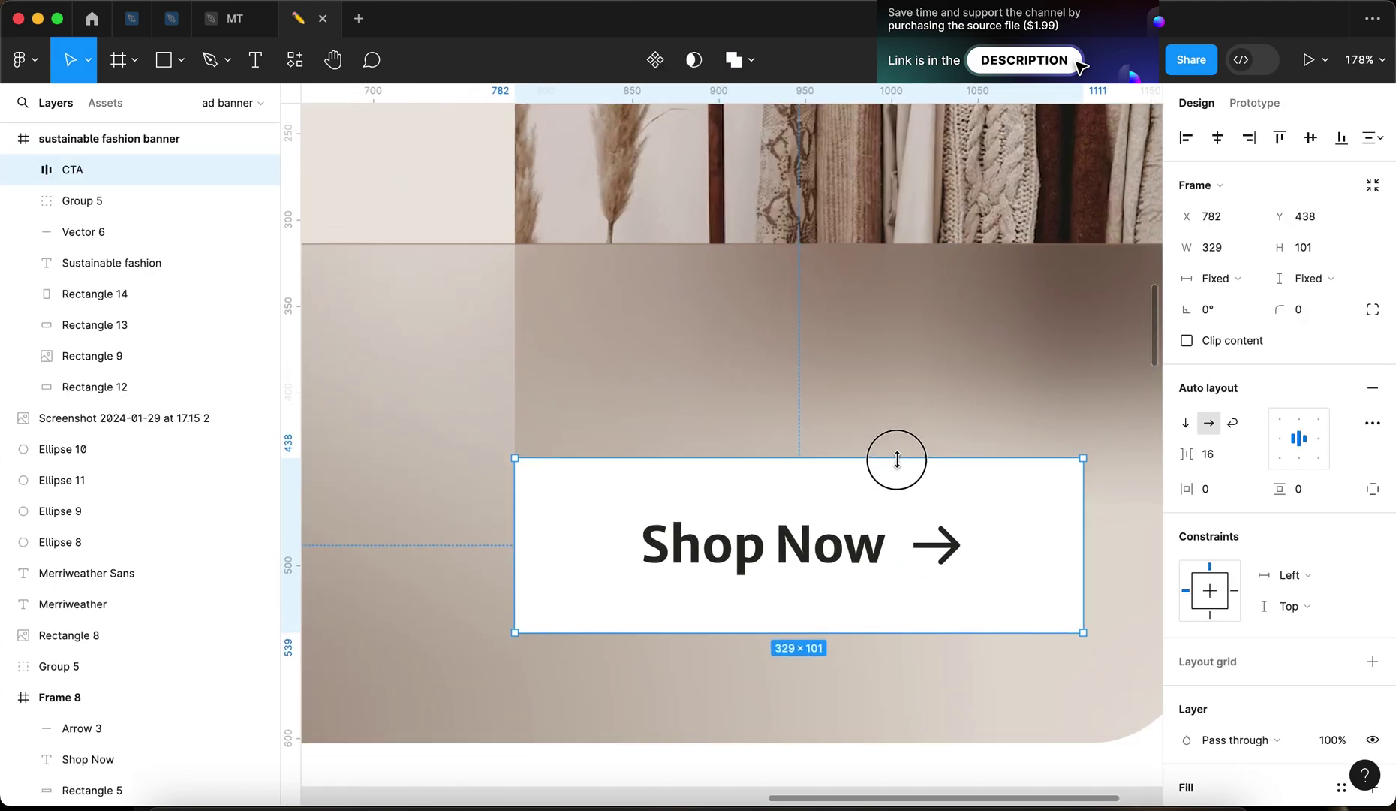
pyautogui.moveTo(897, 460); pyautogui.dragTo(897, 477)
# Add a drop shadow effect to the CTA button
pyautogui.scroll(-5, 897, 477)
pyautogui.click(1050, 549)
pyautogui.click(938, 536)
pyautogui.scroll(3, 1050, 553)
pyautogui.click(1049, 554)
pyautogui.hscroll(-3, 1050, 553)
pyautogui.scroll(1, 1050, 553)
pyautogui.click(867, 505)
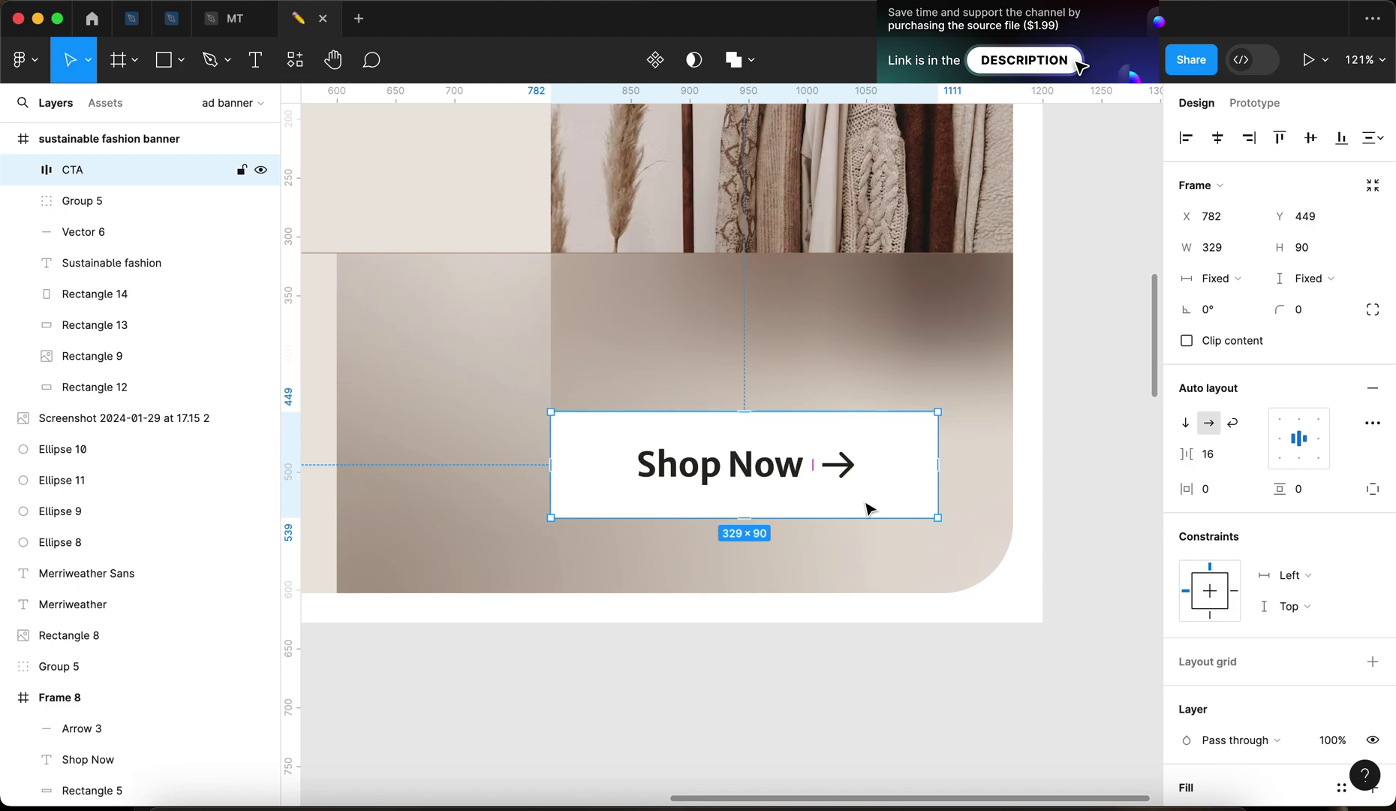
pyautogui.scroll(-5, 1272, 539)
pyautogui.click(1372, 686)
# Set the drop shadow offset to X 30, Y 30 with blur 44
pyautogui.click(1186, 716)
pyautogui.click(985, 659)
pyautogui.hotkey('shift', 'Up')
pyautogui.hotkey('shift', 'Up')
pyautogui.hotkey('shift', 'Up')
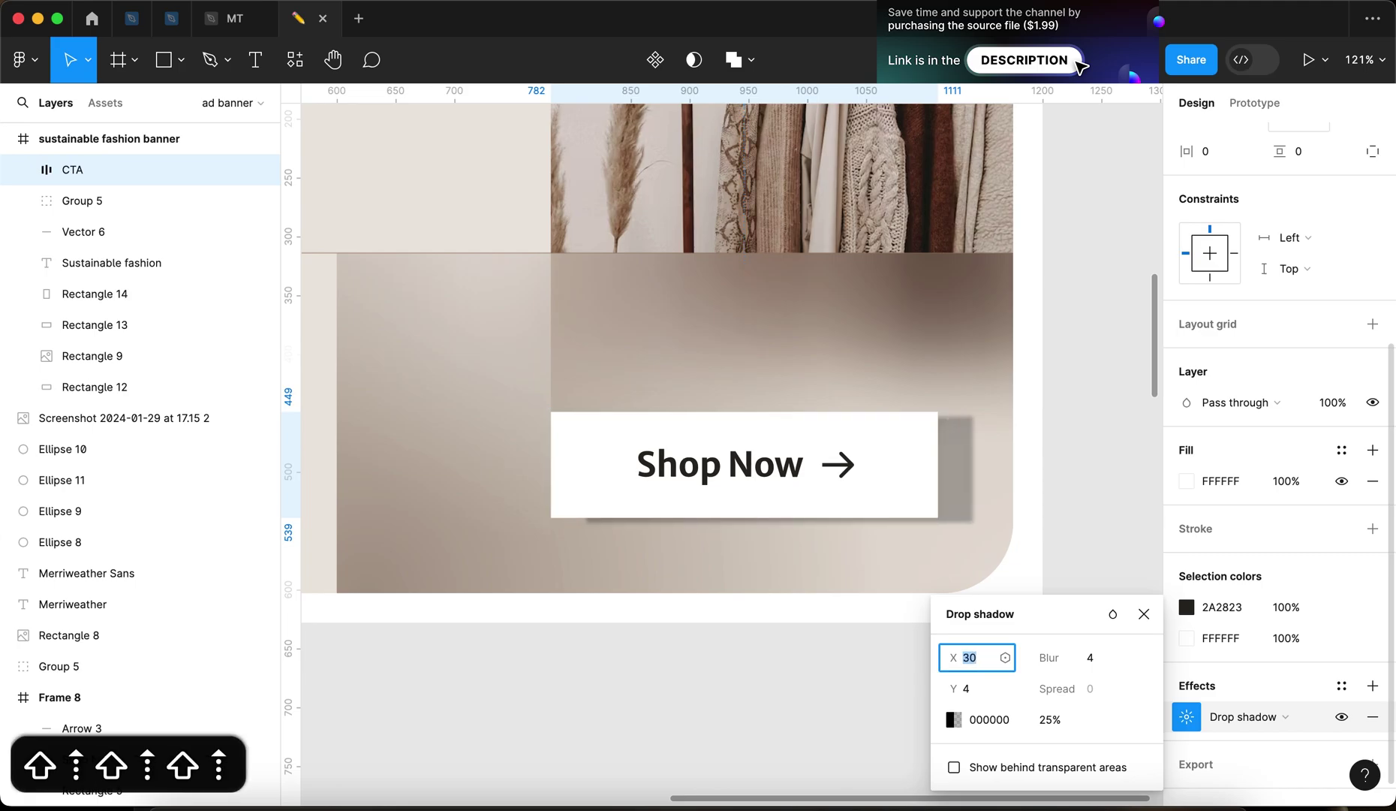
pyautogui.click(975, 692)
pyautogui.hotkey('shift', 'Up')
pyautogui.hotkey('shift', 'Up')
pyautogui.hotkey('shift', 'Up')
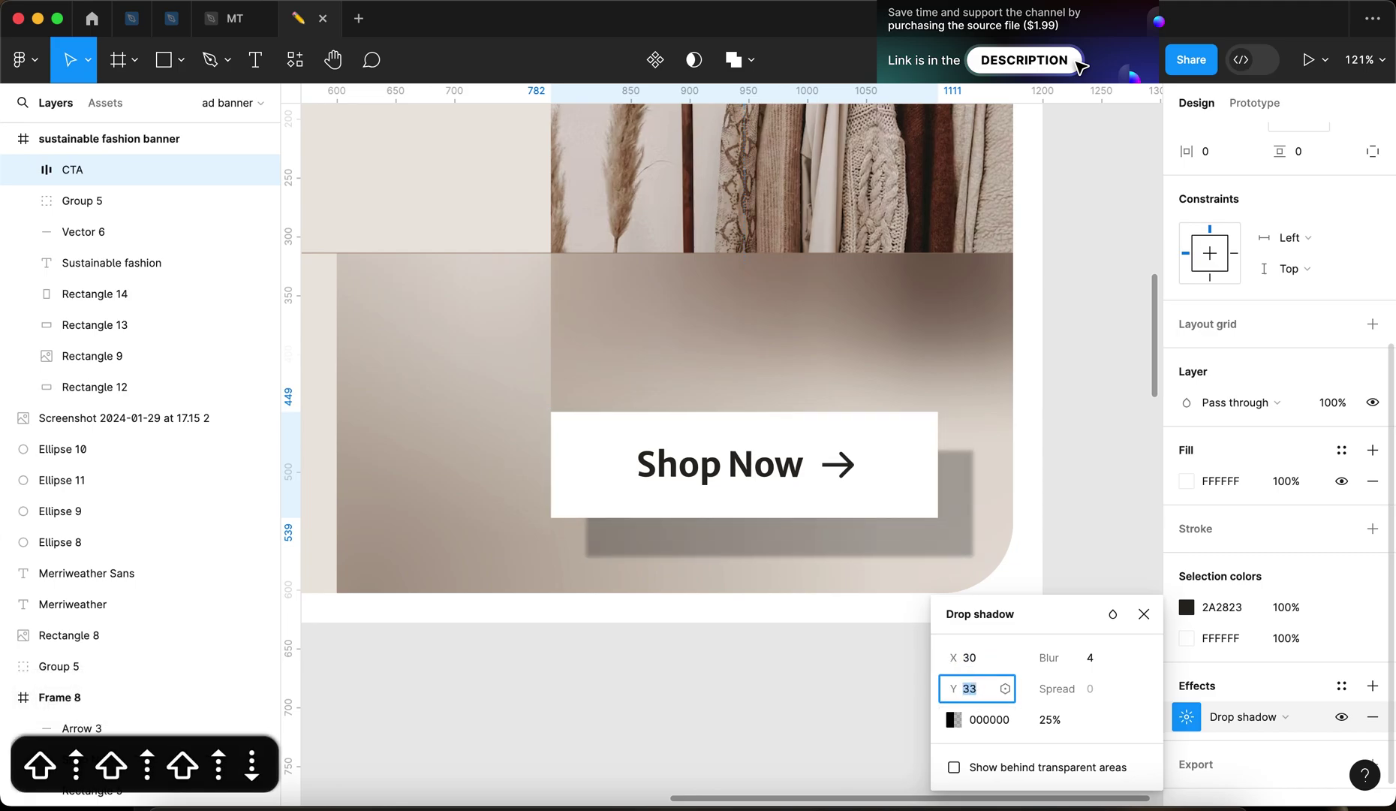
pyautogui.click(1102, 658)
pyautogui.hotkey('shift', 'Up')
pyautogui.hotkey('shift', 'Up')
pyautogui.hotkey('shift', 'Up')
pyautogui.hotkey('shift', 'Up')
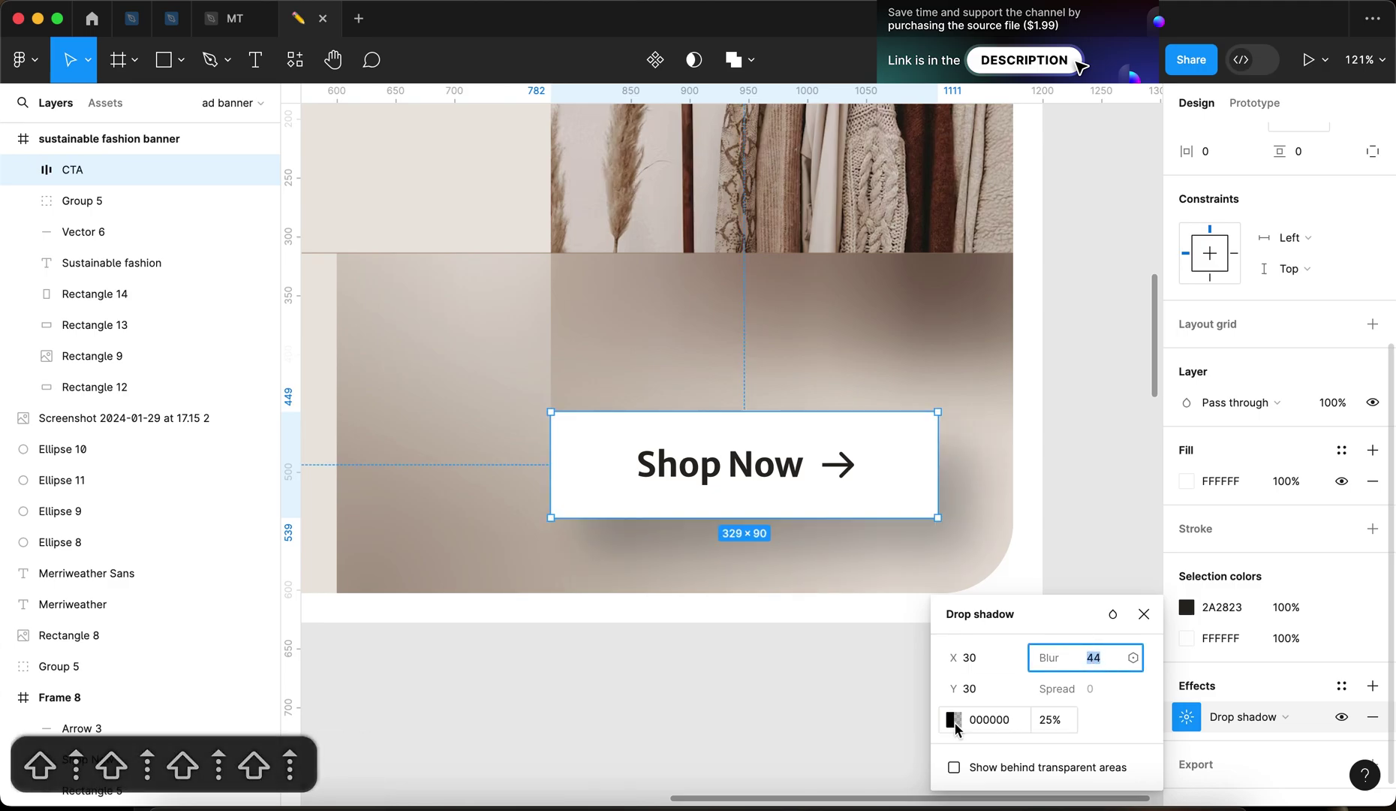
# Eyedrop the dark brown 2A2823 from the swatch as the shadow colour
pyautogui.click(953, 719)
pyautogui.click(721, 574)
pyautogui.scroll(8, 523, 362)
pyautogui.hscroll(-10, 523, 362)
pyautogui.scroll(6, 523, 362)
pyautogui.hscroll(-3, 523, 362)
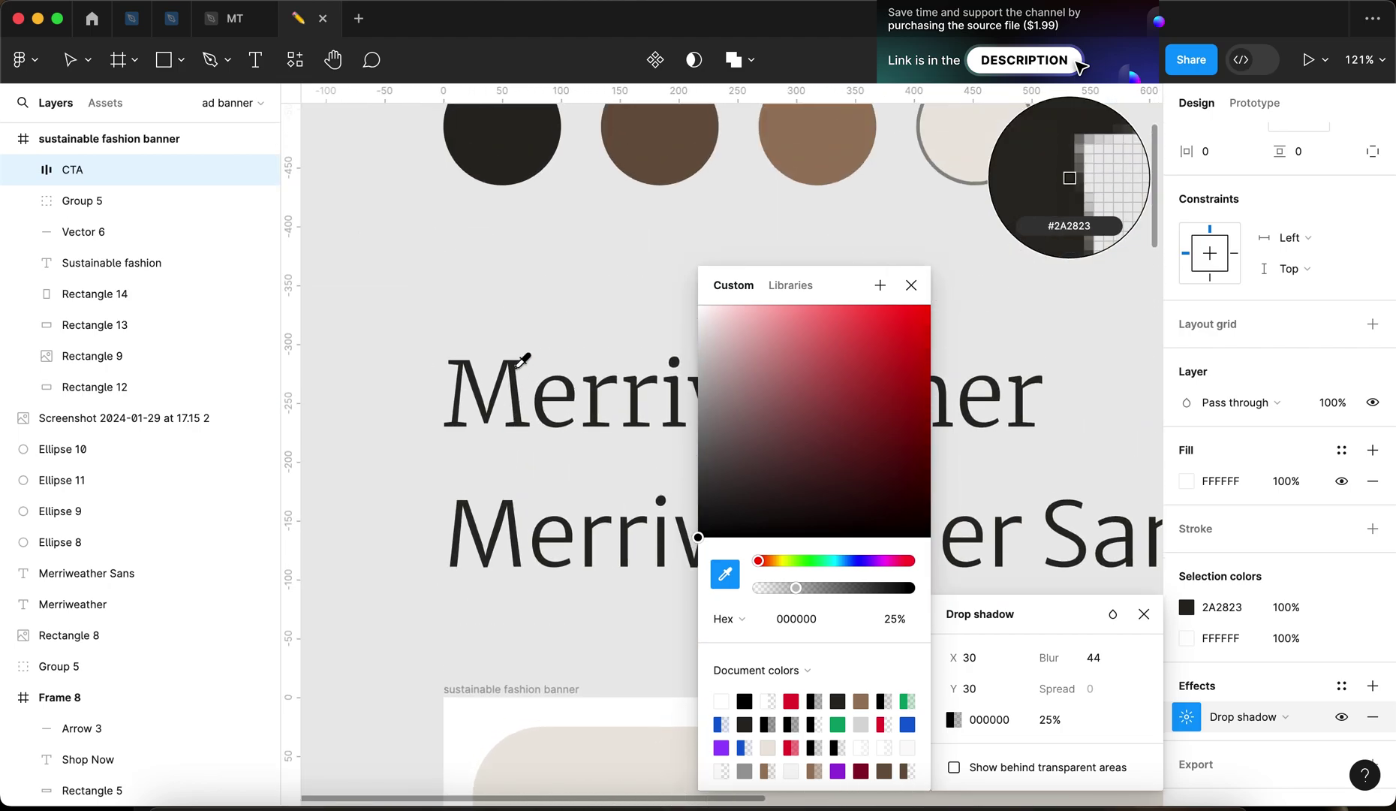
pyautogui.click(525, 308)
pyautogui.click(458, 481)
# Lower the drop shadow opacity to about 23%
pyautogui.scroll(-5, 458, 480)
pyautogui.scroll(-5, 458, 480)
pyautogui.click(868, 547)
pyautogui.scroll(5, 938, 559)
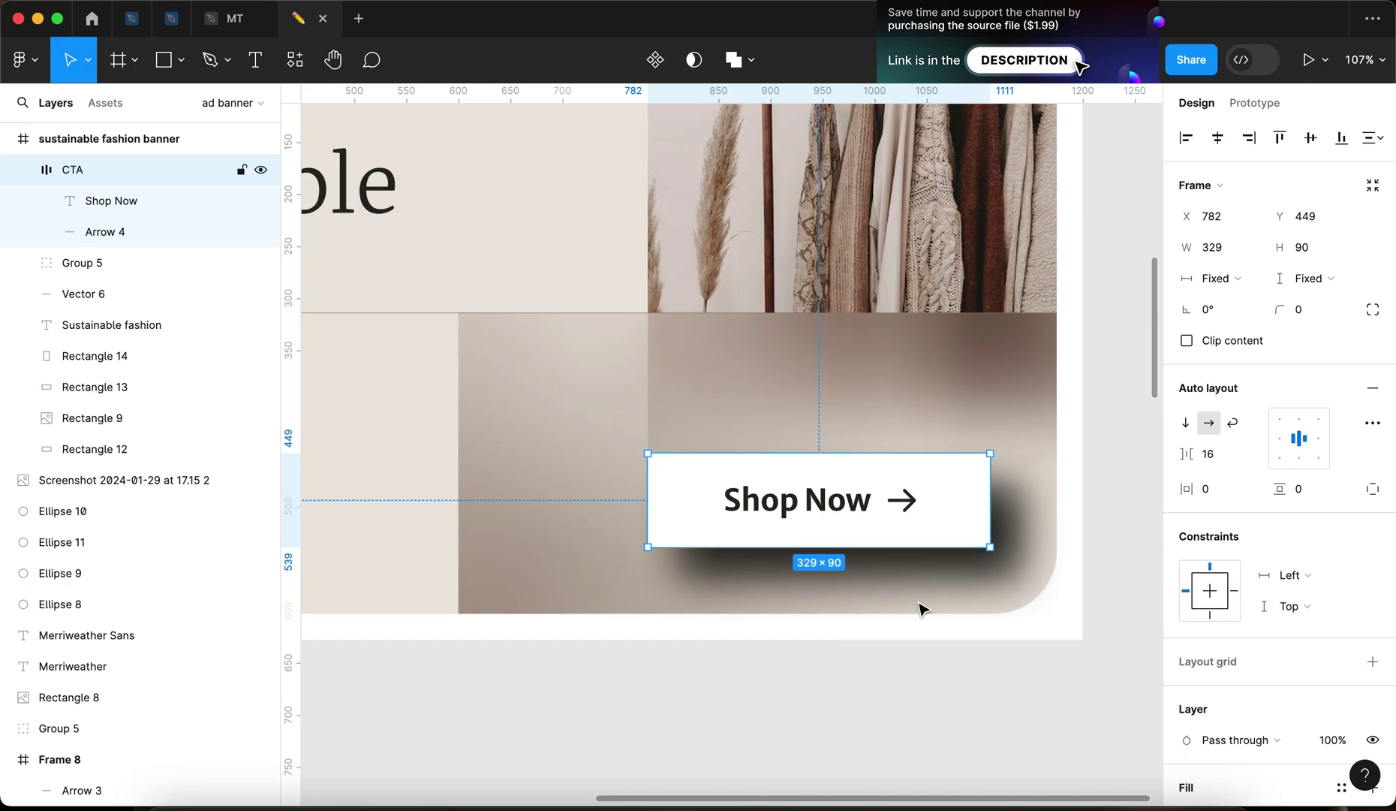
pyautogui.scroll(-5, 1201, 675)
pyautogui.click(1186, 687)
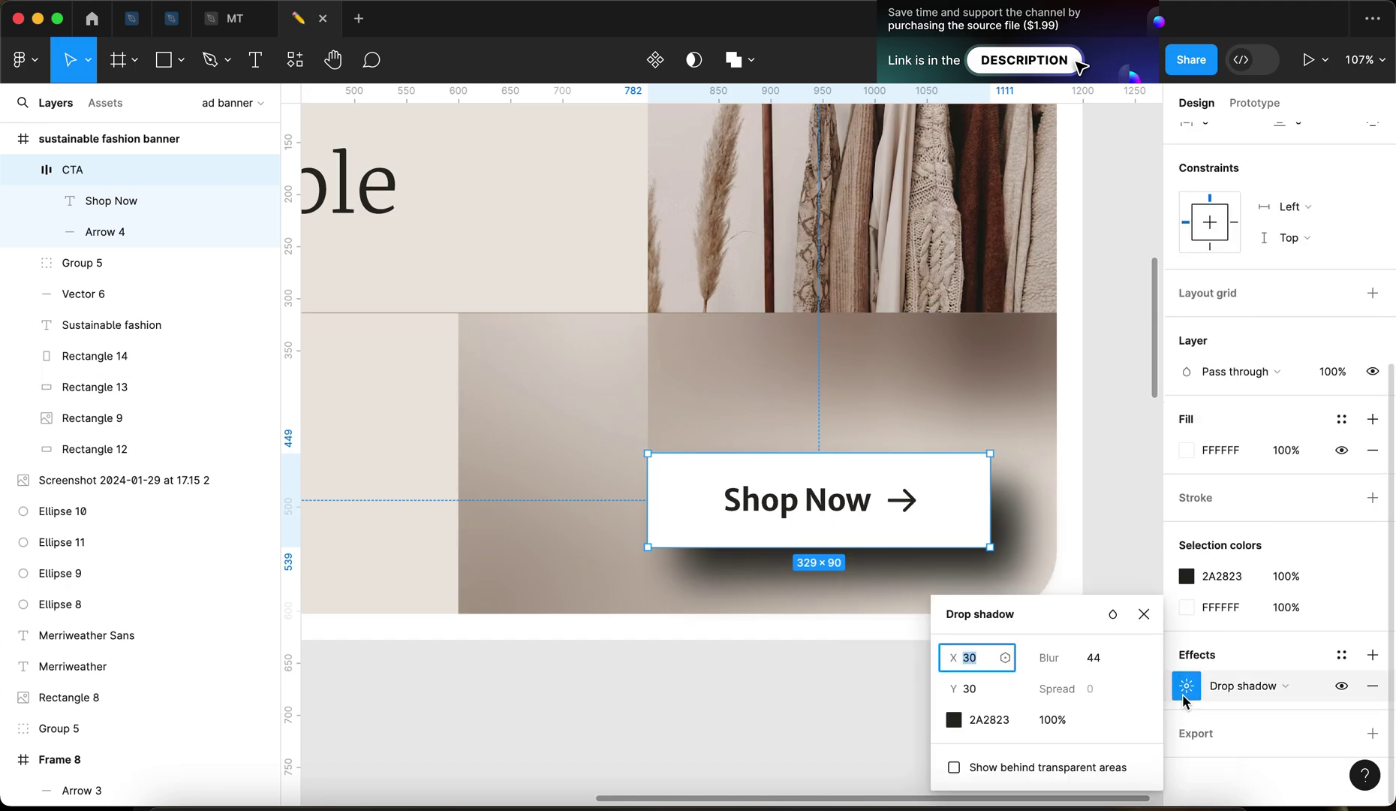
pyautogui.click(1049, 722)
pyautogui.hotkey('shift', 'Down')
pyautogui.hotkey('shift', 'Down')
pyautogui.hotkey('shift', 'Down')
pyautogui.hotkey('shift', 'Down')
pyautogui.hotkey('shift', 'Down')
pyautogui.hotkey('shift', 'Down')
pyautogui.hotkey('shift', 'Down')
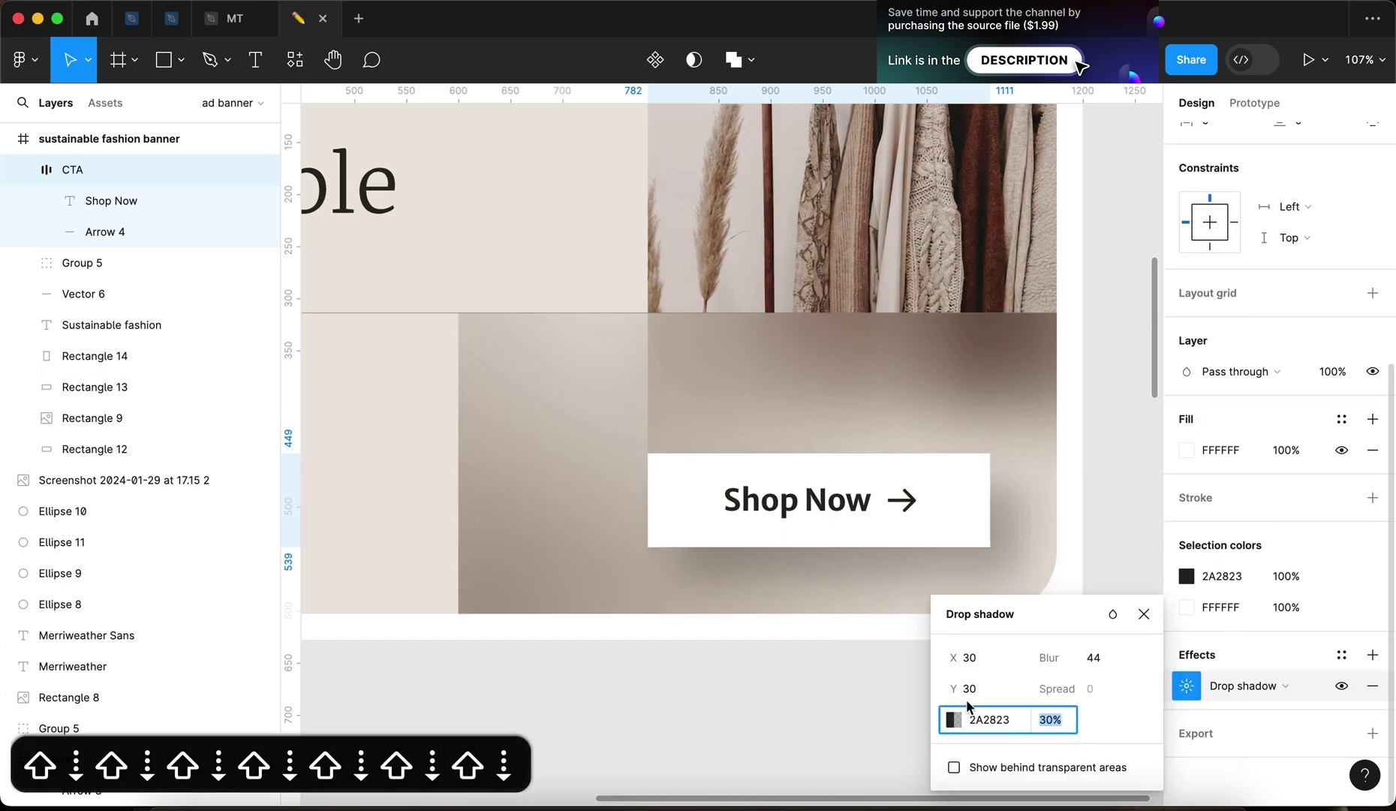
pyautogui.scroll(-3, 969, 705)
pyautogui.hotkey('shift', 'Down')
pyautogui.press('Down')
pyautogui.hotkey('shift', 'Up')
pyautogui.press('Down')
pyautogui.press('Down')
pyautogui.press('Down')
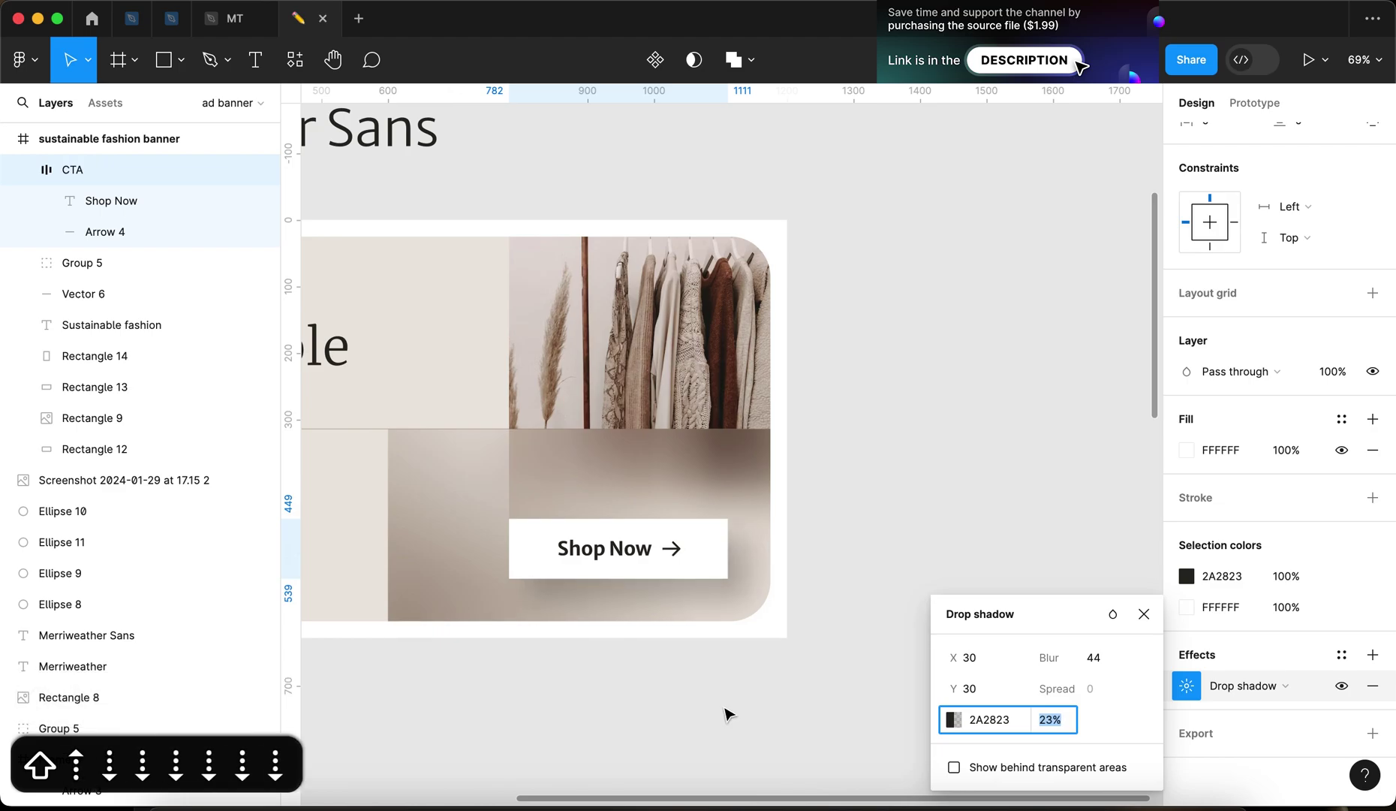
pyautogui.click(727, 713)
pyautogui.hscroll(-3, 675, 728)
pyautogui.scroll(-5, 775, 734)
pyautogui.scroll(-2, 773, 619)
pyautogui.scroll(3, 781, 628)
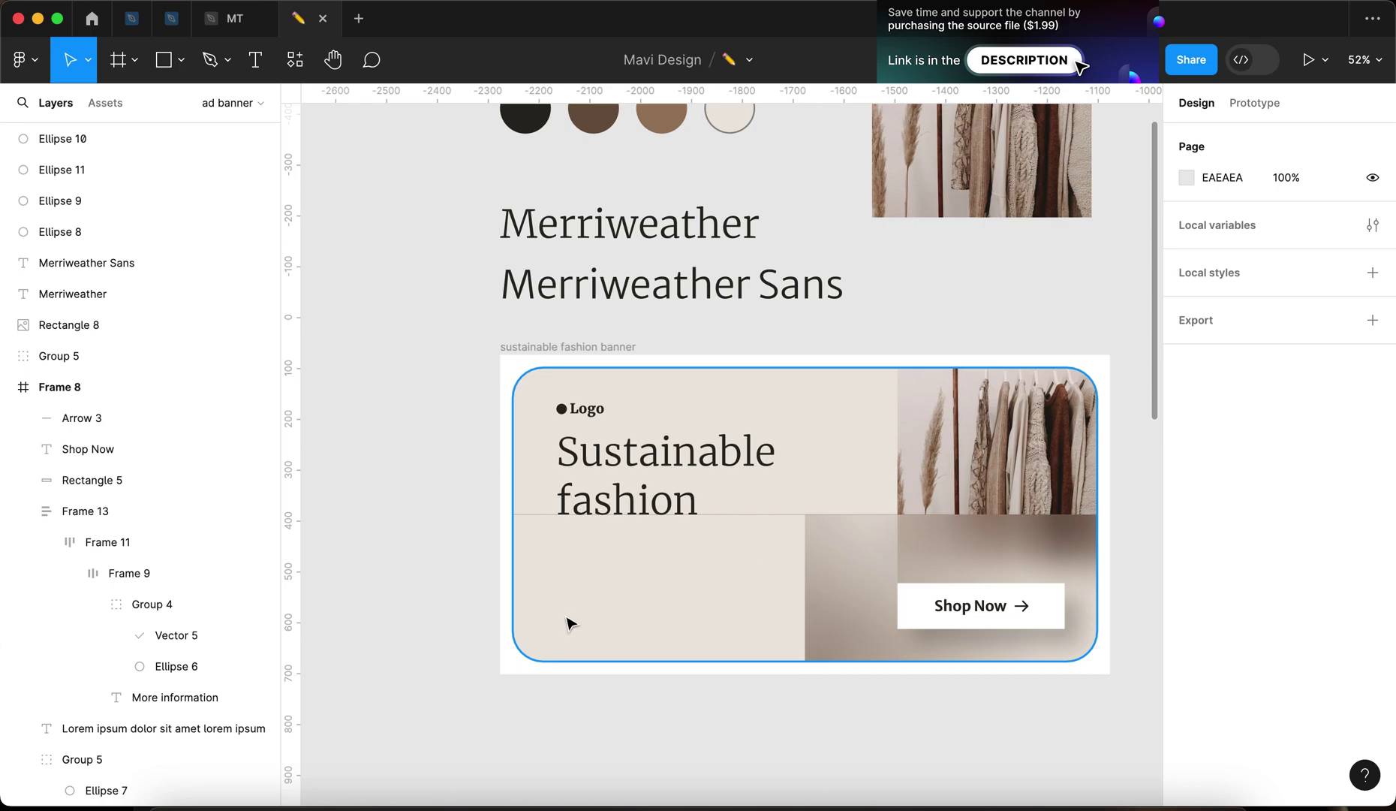
# Duplicate the Merriweather Sans sample text below the banner and set it to 24 Regular
pyautogui.hscroll(2, 773, 687)
pyautogui.hscroll(-3, 716, 577)
pyautogui.click(652, 289)
pyautogui.moveTo(651, 289); pyautogui.dragTo(763, 710)
pyautogui.doubleClick(769, 704)
pyautogui.click(1306, 436)
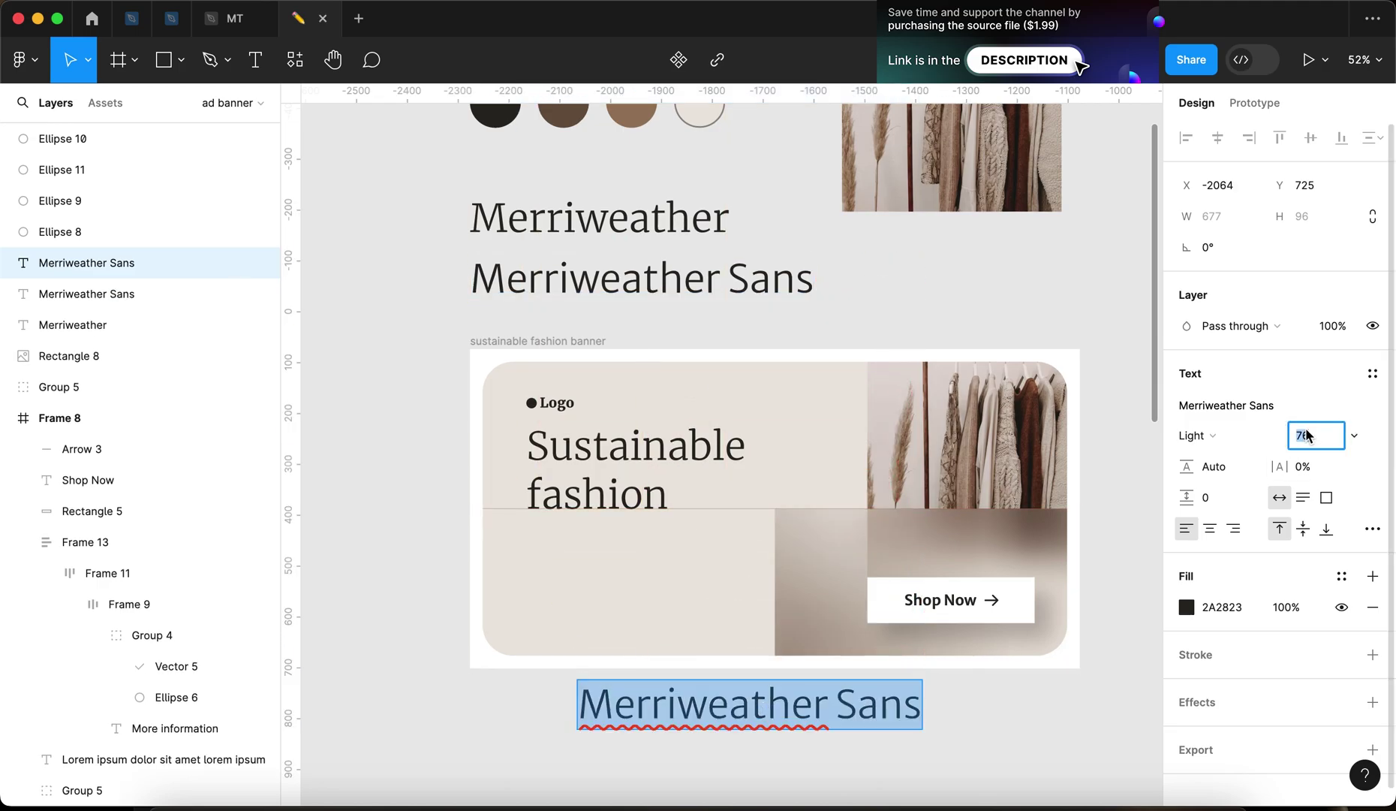
pyautogui.write('24')
pyautogui.press('Return')
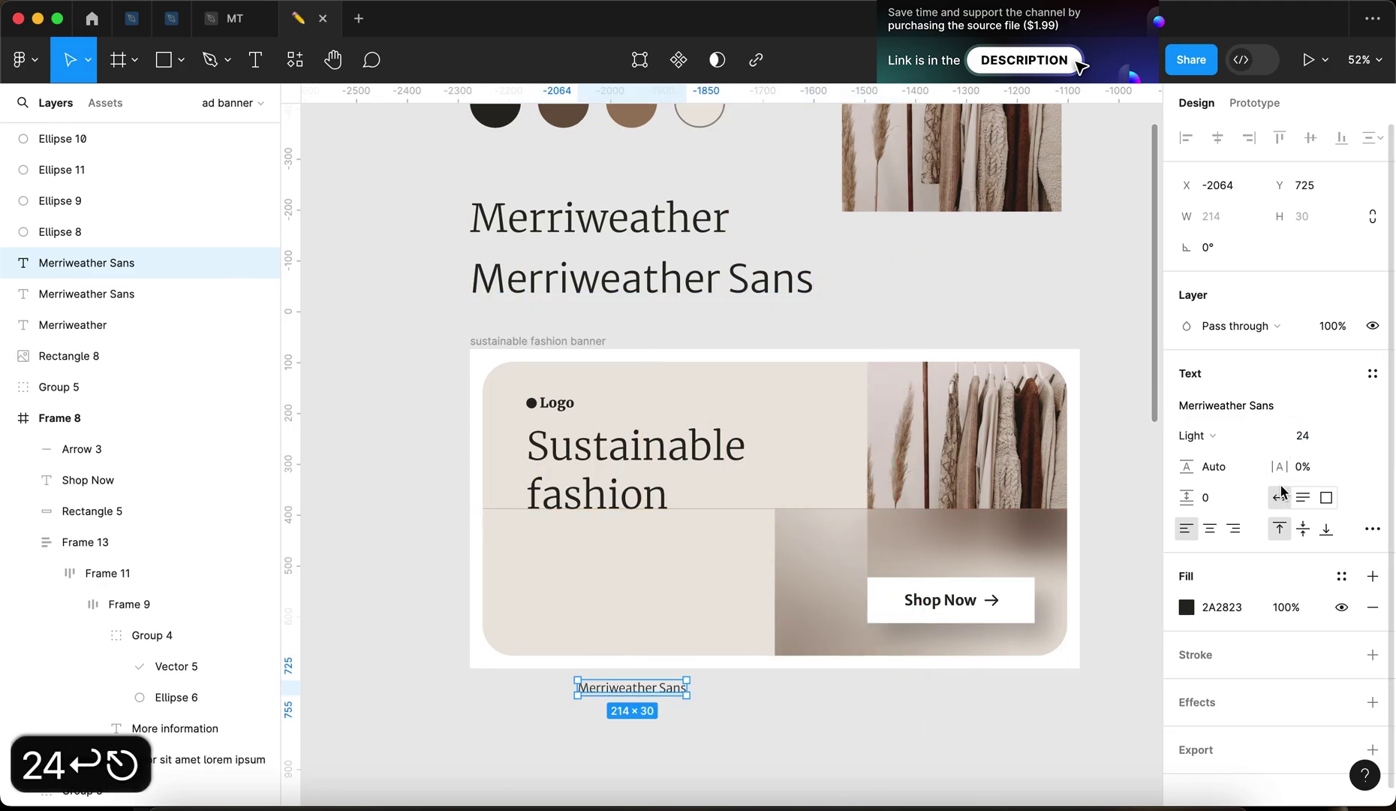
pyautogui.click(1197, 435)
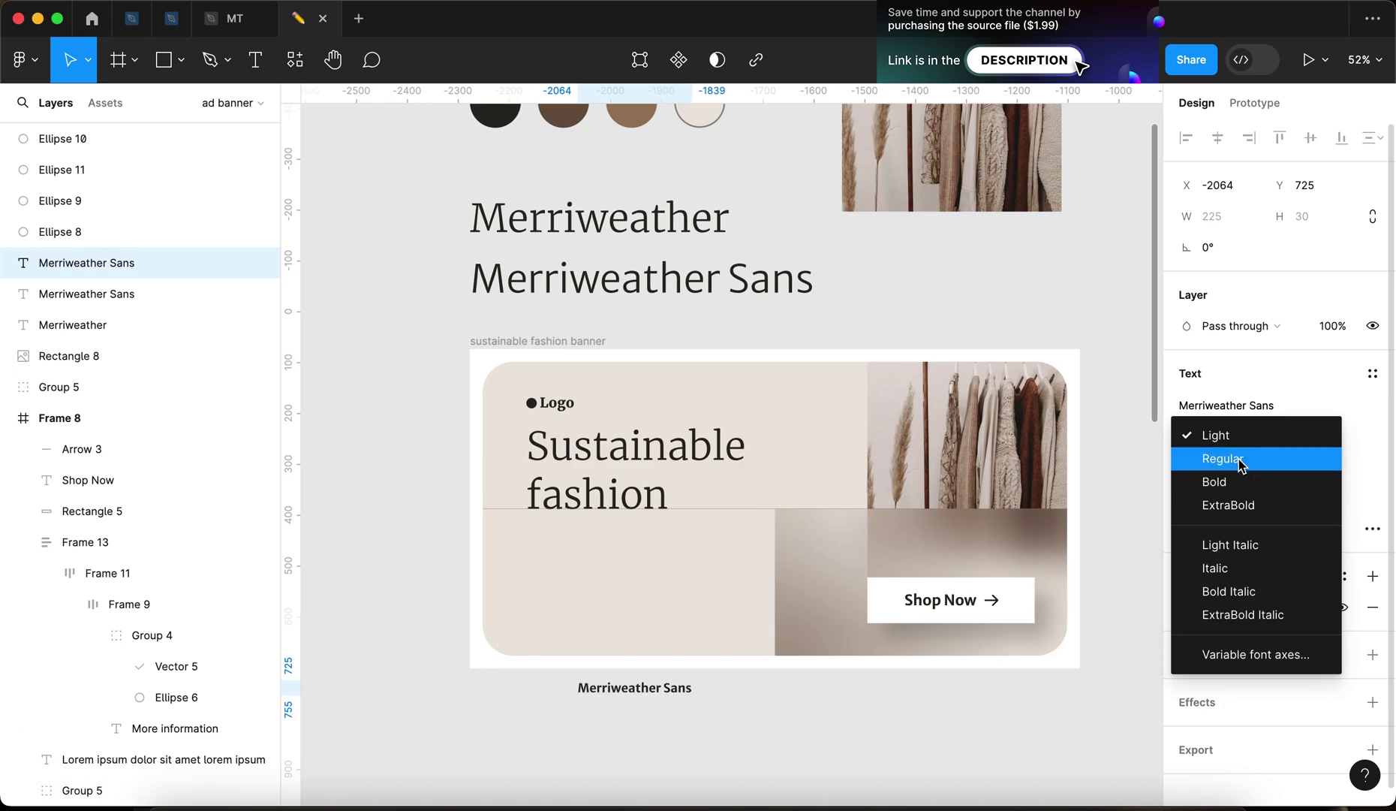
pyautogui.click(1237, 460)
# Give the copy 2% letter spacing and retype it as 'A bit more extra information about this brand and its mission'
pyautogui.click(894, 741)
pyautogui.scroll(-1, 901, 707)
pyautogui.scroll(2, 901, 707)
pyautogui.click(695, 587)
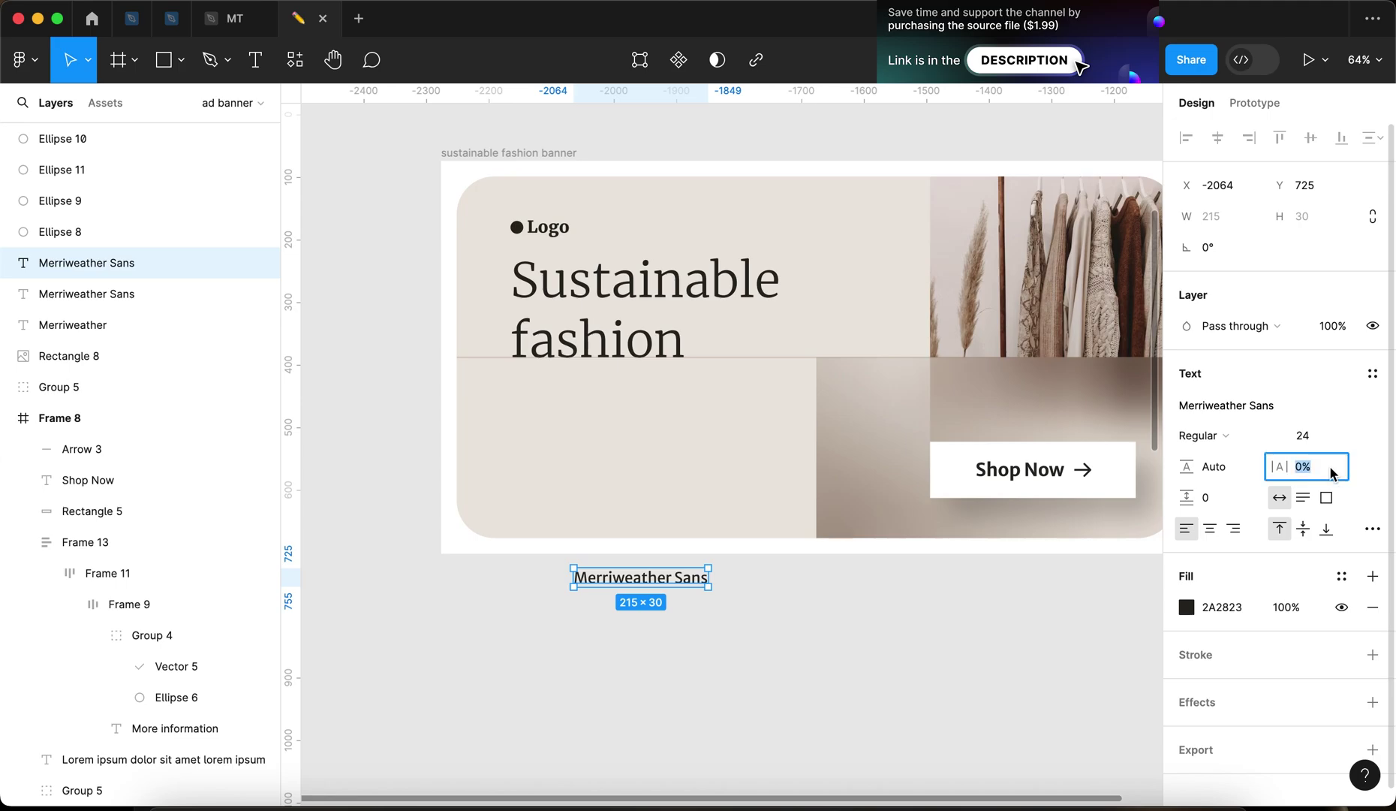
pyautogui.press('Up')
pyautogui.press('Up')
pyautogui.press('Return')
pyautogui.press('Return')
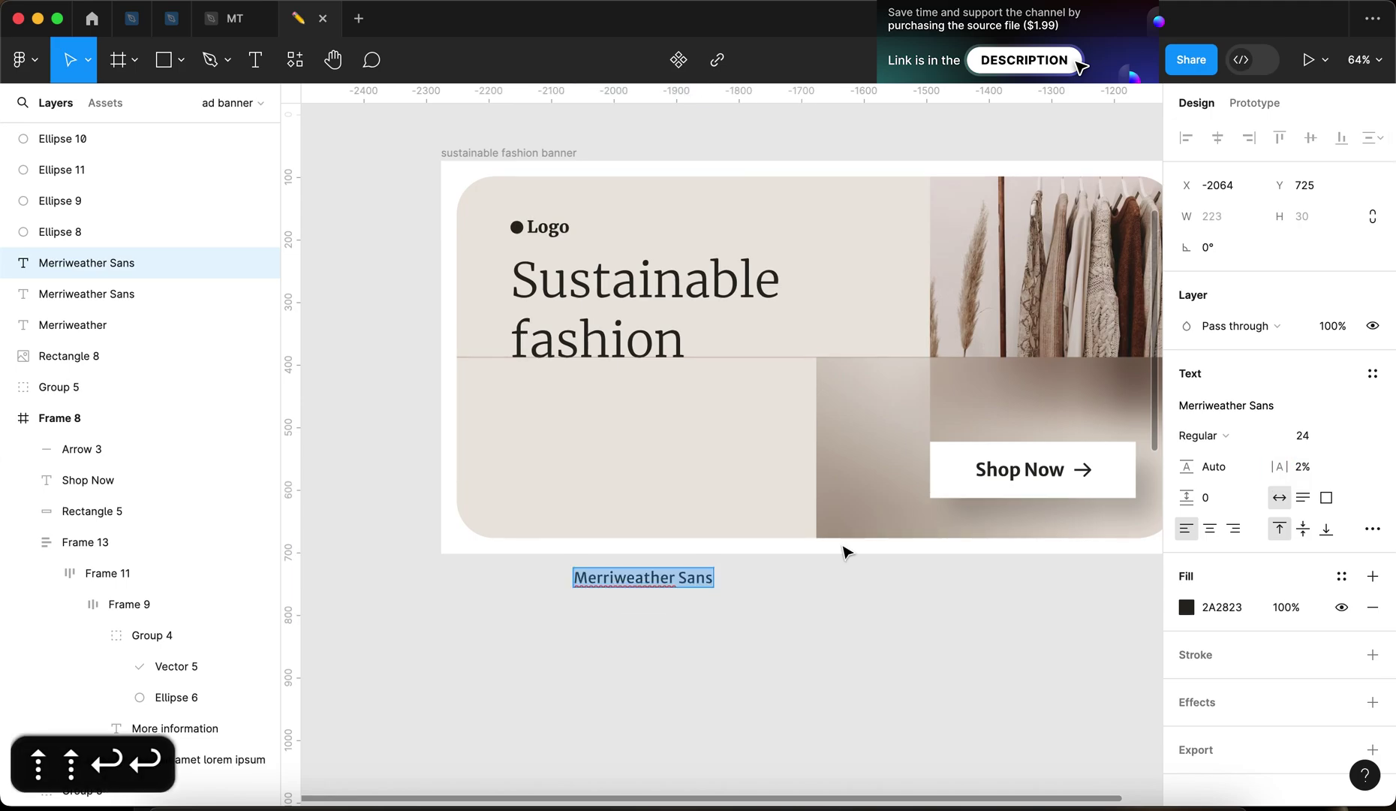
pyautogui.write('A bit more')
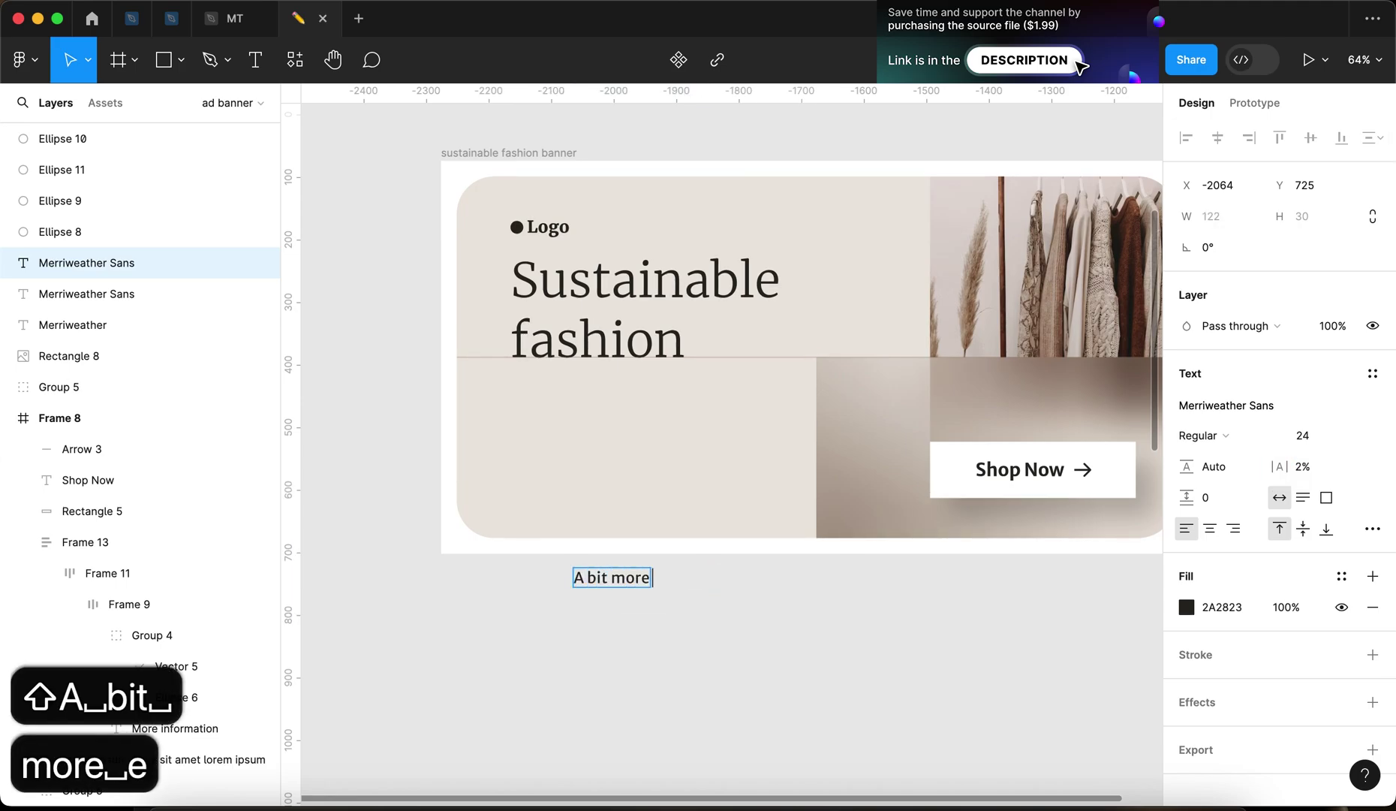
pyautogui.write(' extra information')
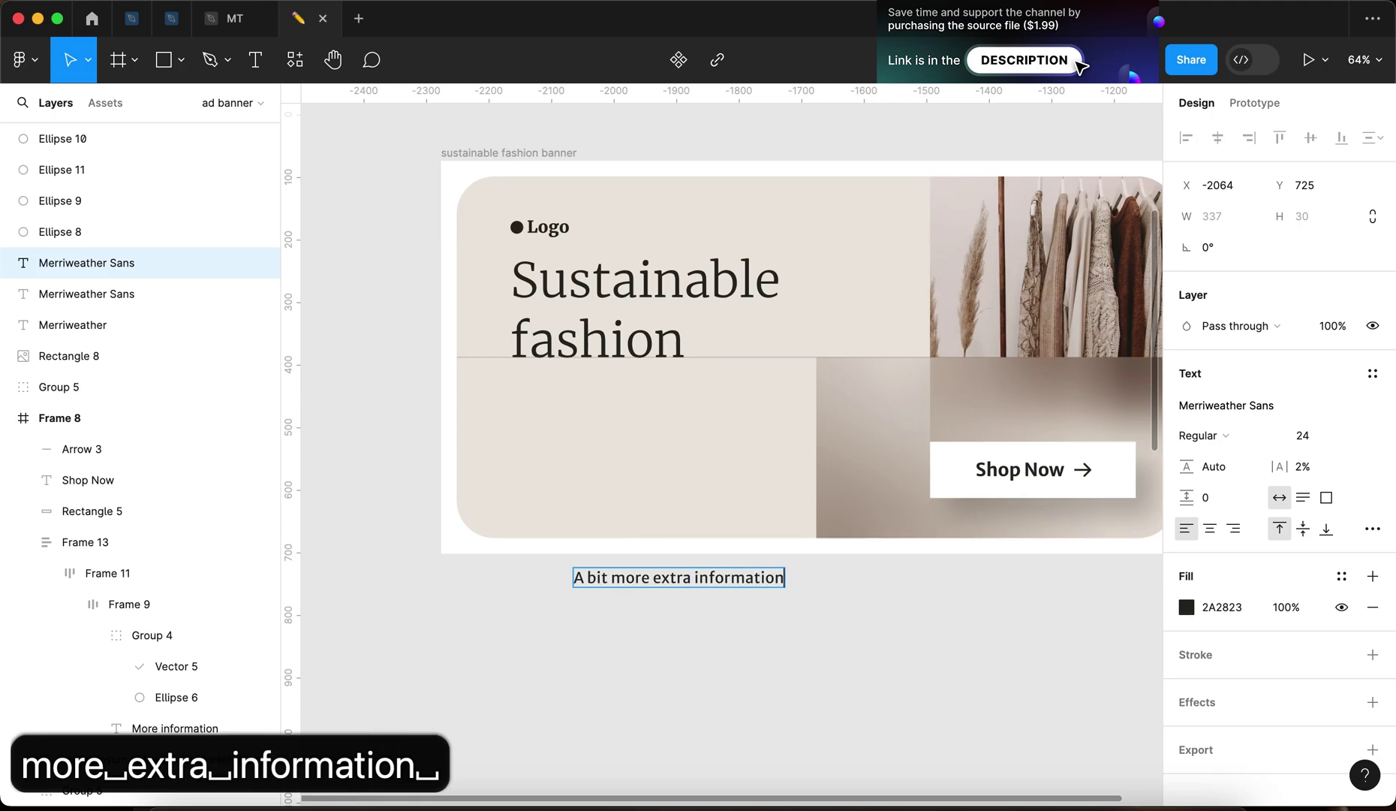
pyautogui.write(' about this brand and')
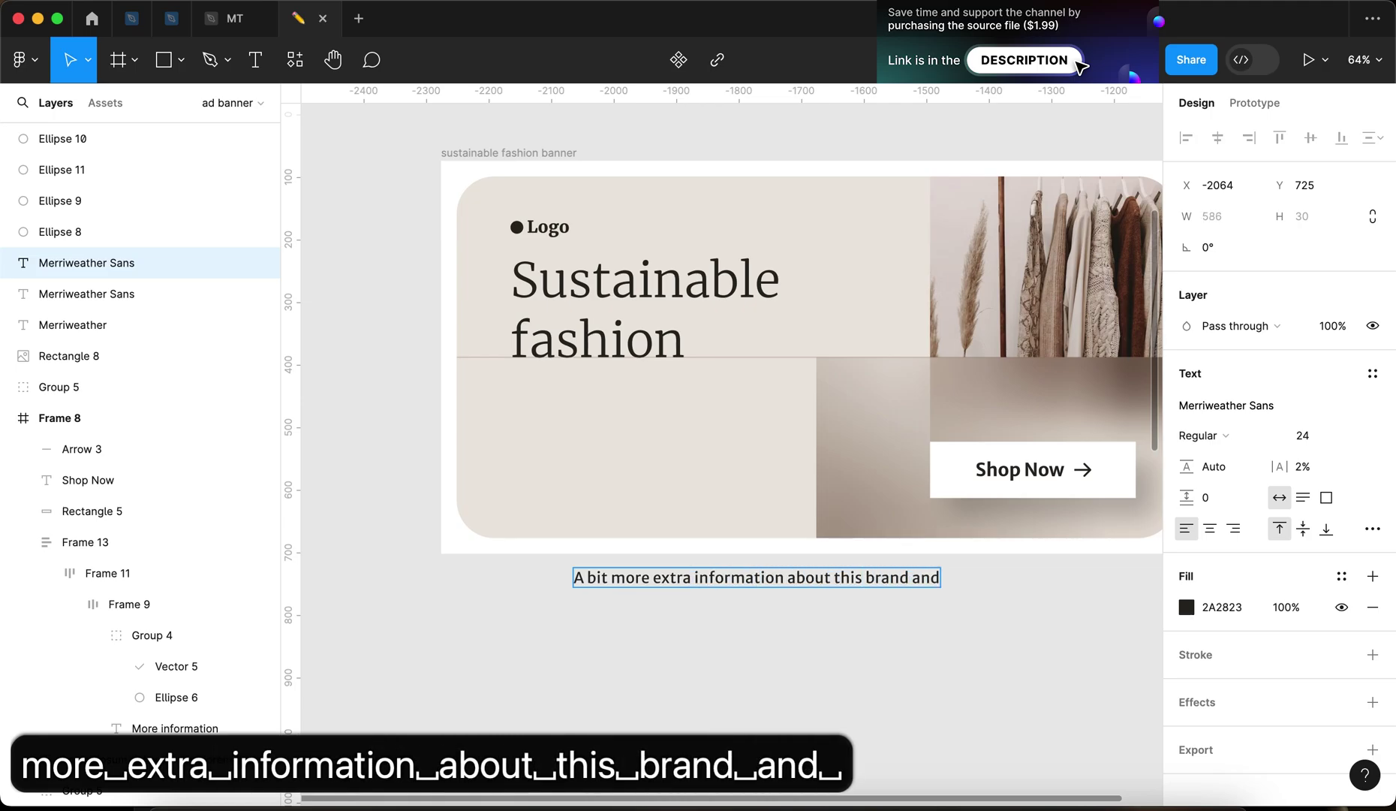
pyautogui.write(' its mission')
# Wrap the text to two lines below the headline, removing 'extra' and 'and its mission'
pyautogui.moveTo(960, 577); pyautogui.dragTo(820, 608)
pyautogui.click(783, 664)
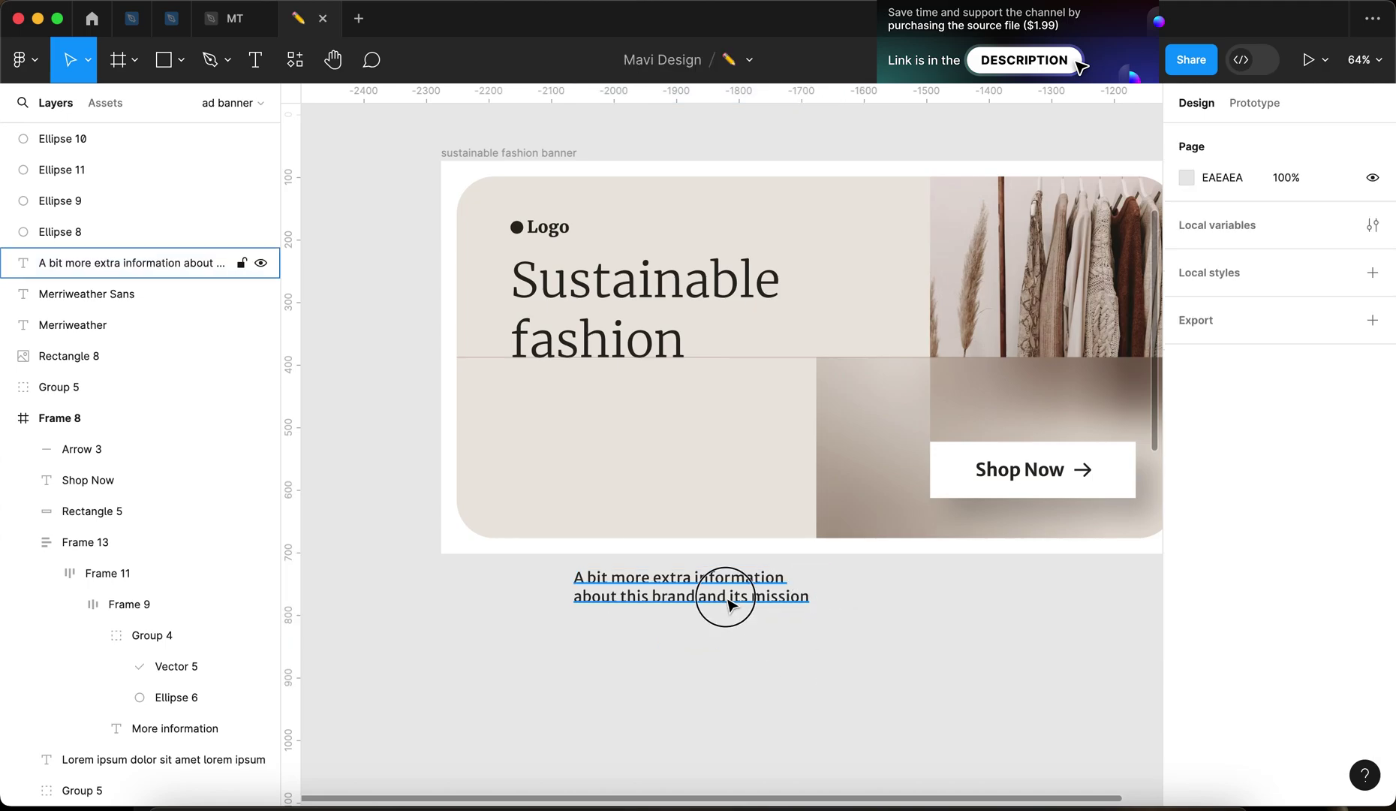
pyautogui.moveTo(723, 592); pyautogui.dragTo(736, 421)
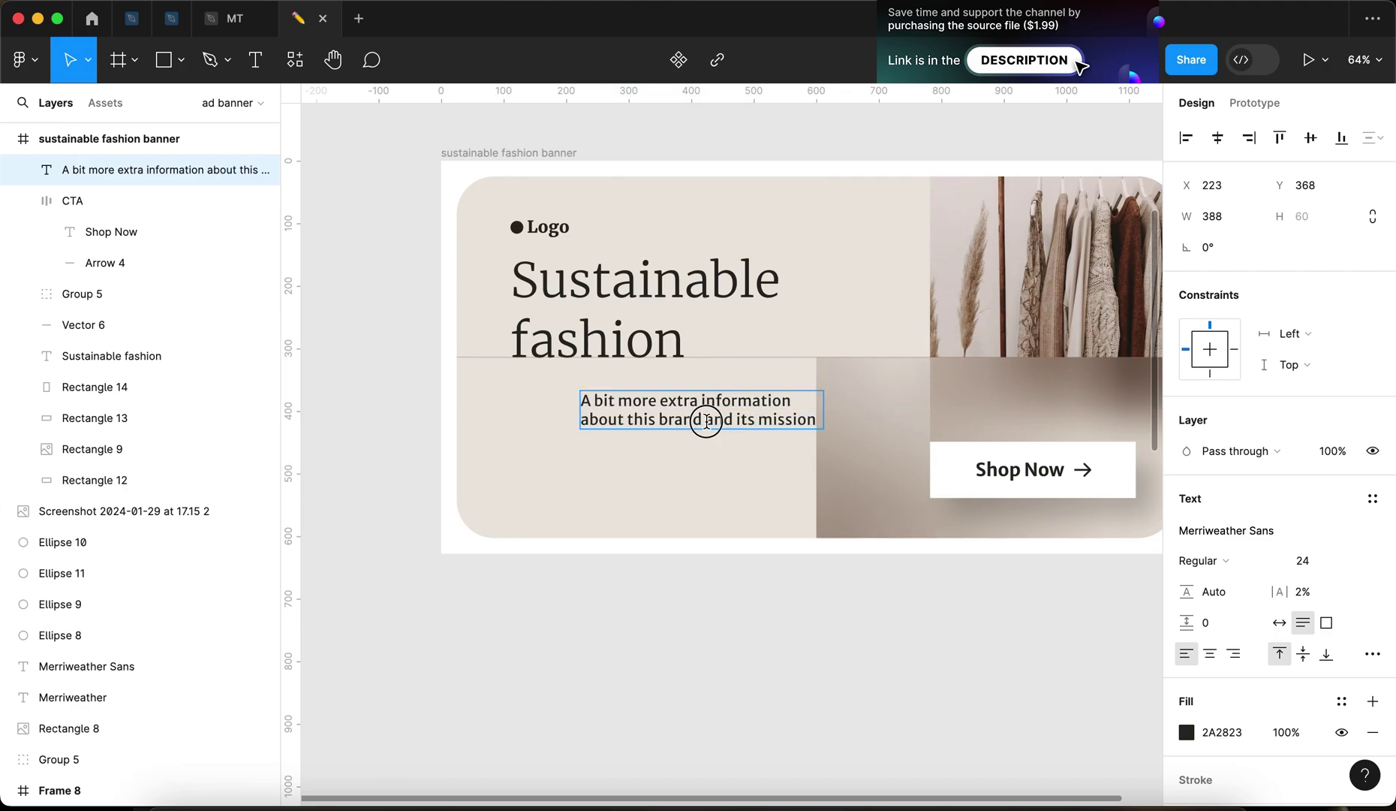
pyautogui.hotkey('alt', 'BackSpace')
pyautogui.press('Escape')
pyautogui.moveTo(822, 409); pyautogui.dragTo(792, 410)
pyautogui.doubleClick(704, 418)
pyautogui.moveTo(705, 419); pyautogui.dragTo(748, 458)
pyautogui.press('BackSpace')
pyautogui.press('Escape')
# Fine-tune the subheadline's position within the banner
pyautogui.click(725, 642)
pyautogui.scroll(5, 680, 457)
pyautogui.click(626, 377)
pyautogui.moveTo(626, 377); pyautogui.dragTo(655, 377)
pyautogui.scroll(-6, 655, 377)
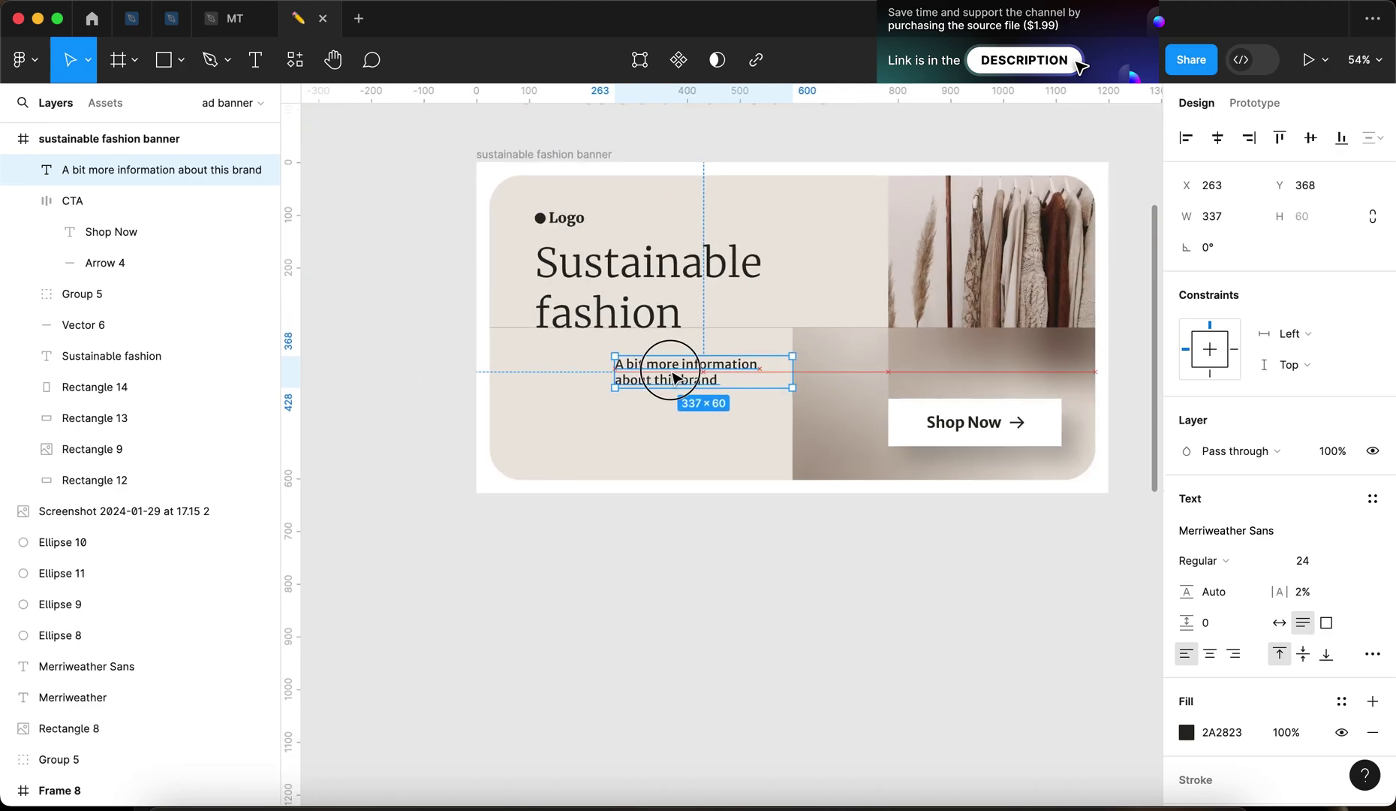
pyautogui.press('Escape')
pyautogui.moveTo(658, 382); pyautogui.dragTo(663, 390)
pyautogui.click(807, 555)
pyautogui.scroll(3, 530, 399)
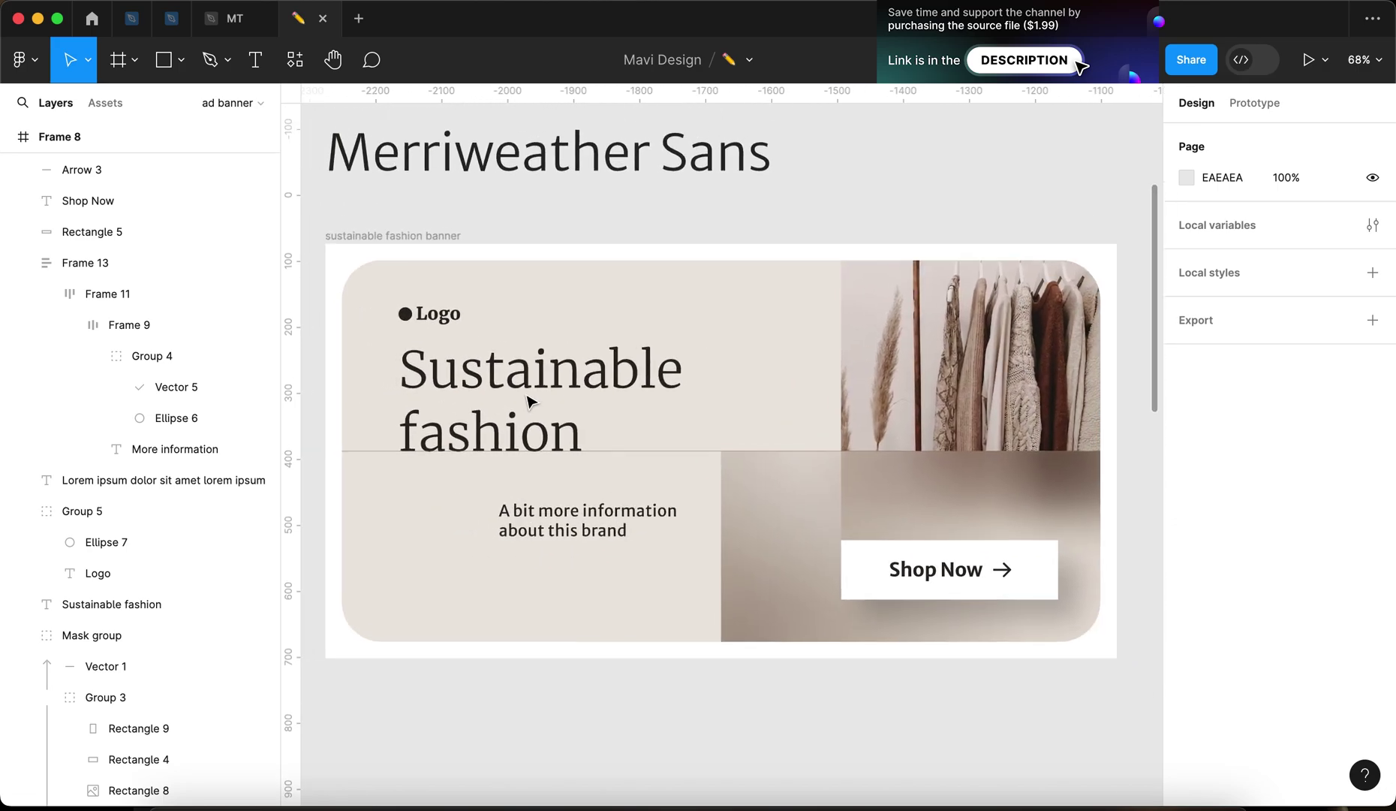
# Duplicate the subheadline below itself and set the copy's font size to 20
pyautogui.moveTo(679, 220); pyautogui.dragTo(688, 201)
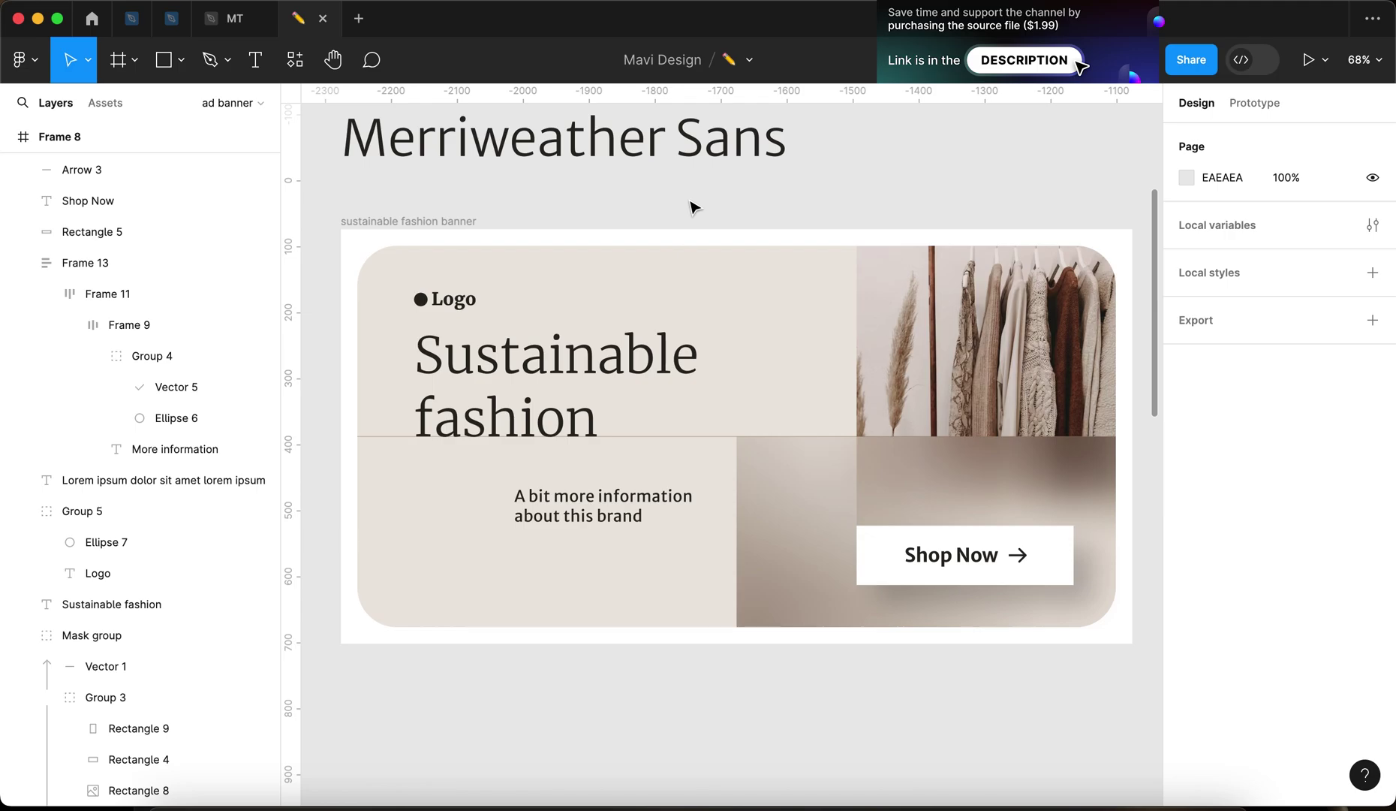
pyautogui.moveTo(692, 206); pyautogui.dragTo(711, 198)
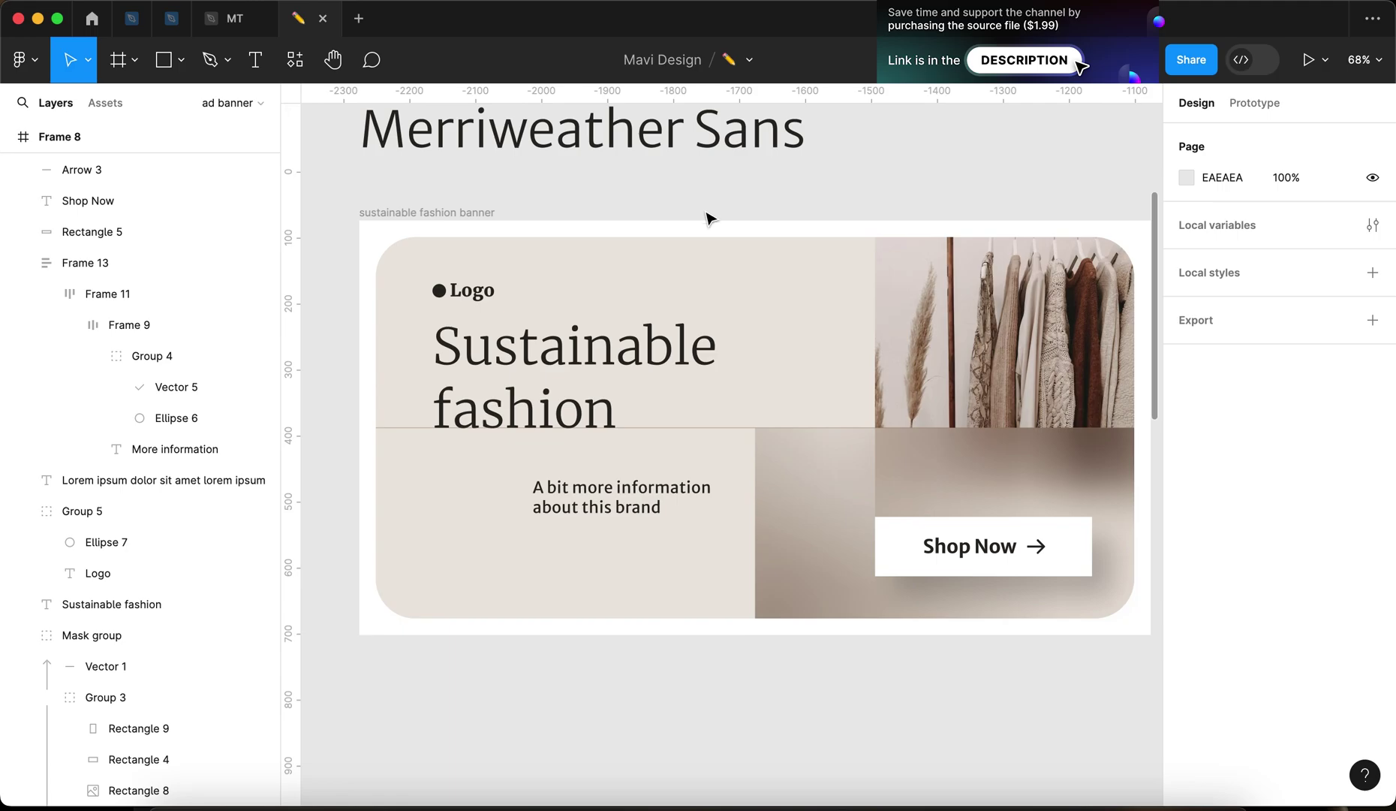
pyautogui.moveTo(595, 657); pyautogui.dragTo(613, 639)
pyautogui.click(632, 496)
pyautogui.moveTo(651, 492); pyautogui.dragTo(590, 556)
pyautogui.click(1303, 560)
pyautogui.press('Down')
pyautogui.press('Down')
pyautogui.press('Down')
pyautogui.press('Down')
pyautogui.press('Up')
pyautogui.press('Return')
# Retype the copy as 'Certified sustainability'
pyautogui.doubleClick(653, 540)
pyautogui.scroll(3, 517, 539)
pyautogui.scroll(-1, 518, 541)
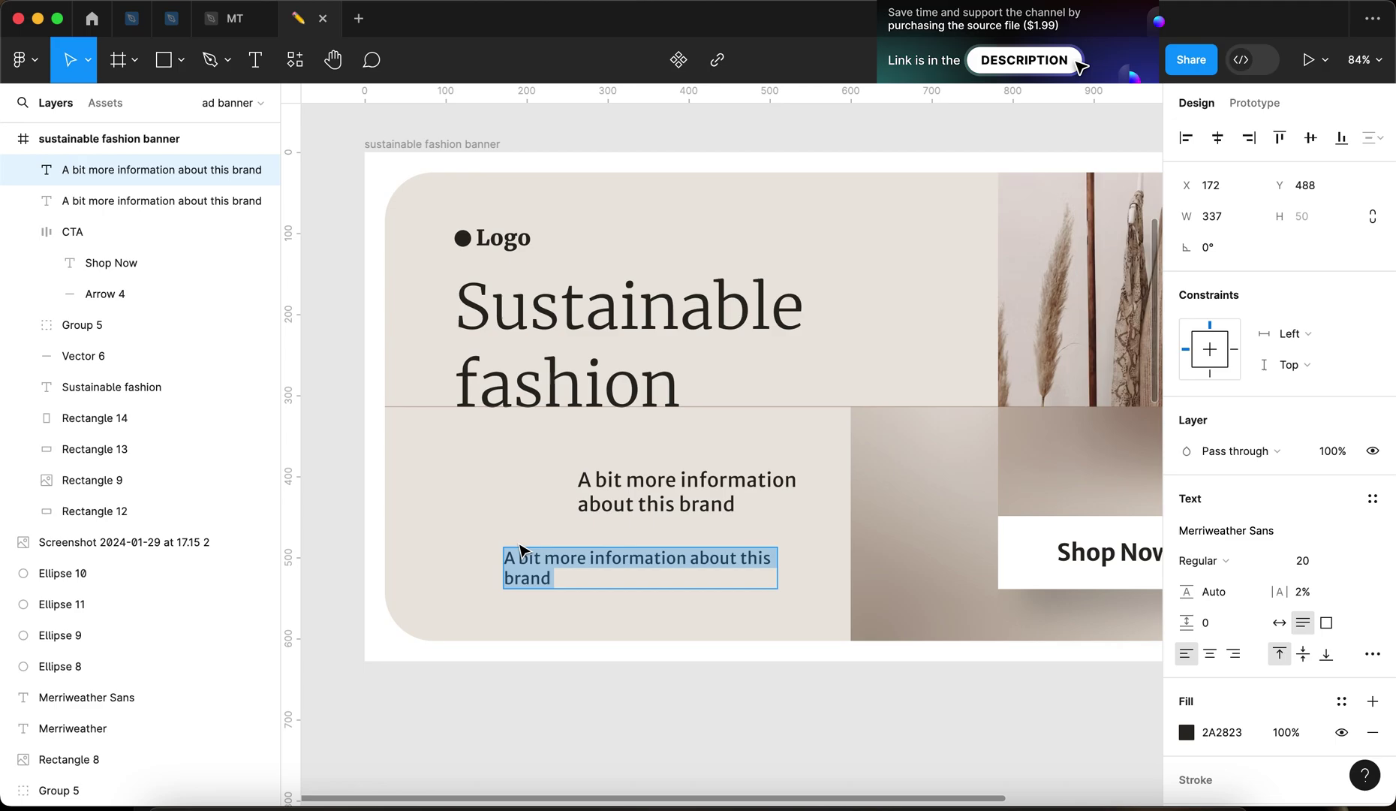
pyautogui.write('Fu')
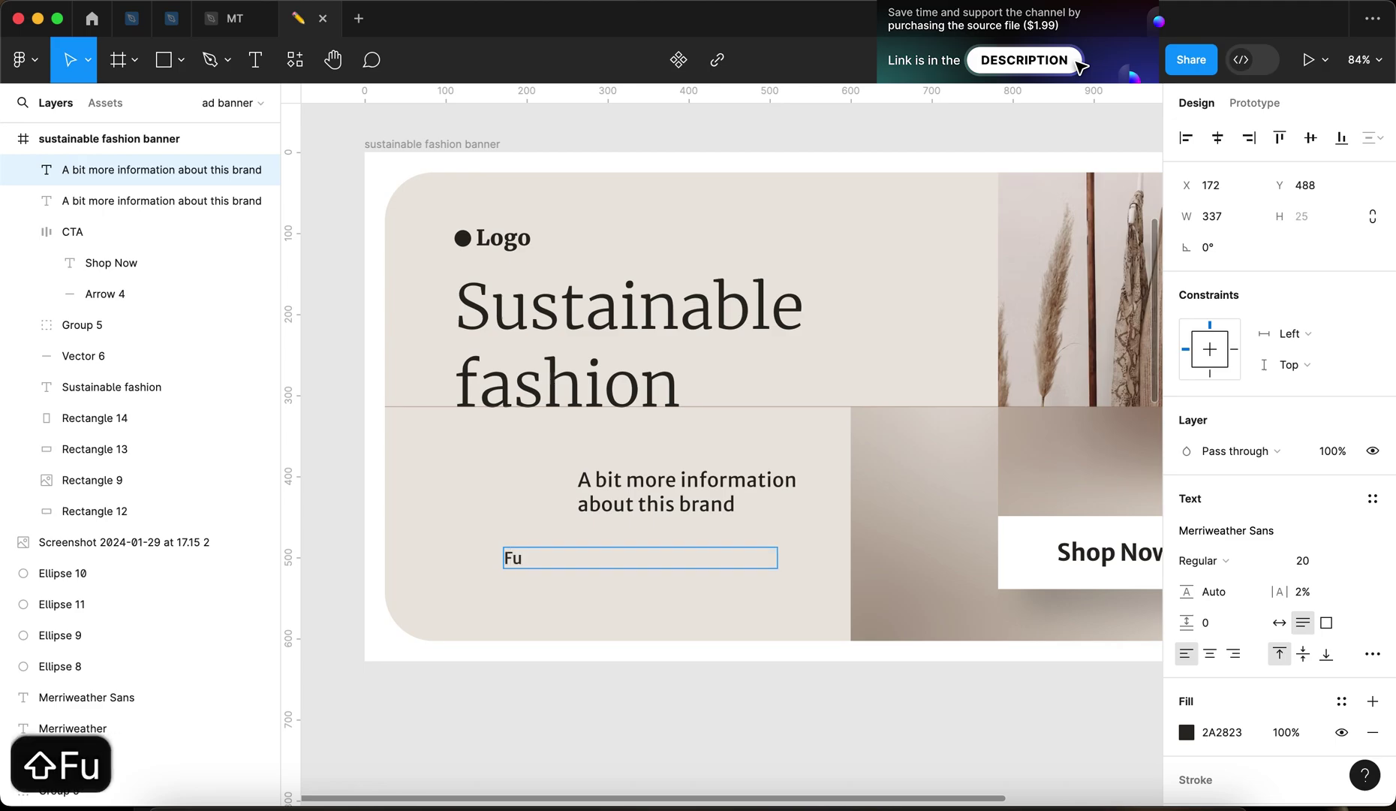
pyautogui.write('ll')
pyautogui.press('BackSpace')
pyautogui.press('BackSpace')
pyautogui.press('BackSpace')
pyautogui.press('BackSpace')
pyautogui.write('Certified sustainabilitz')
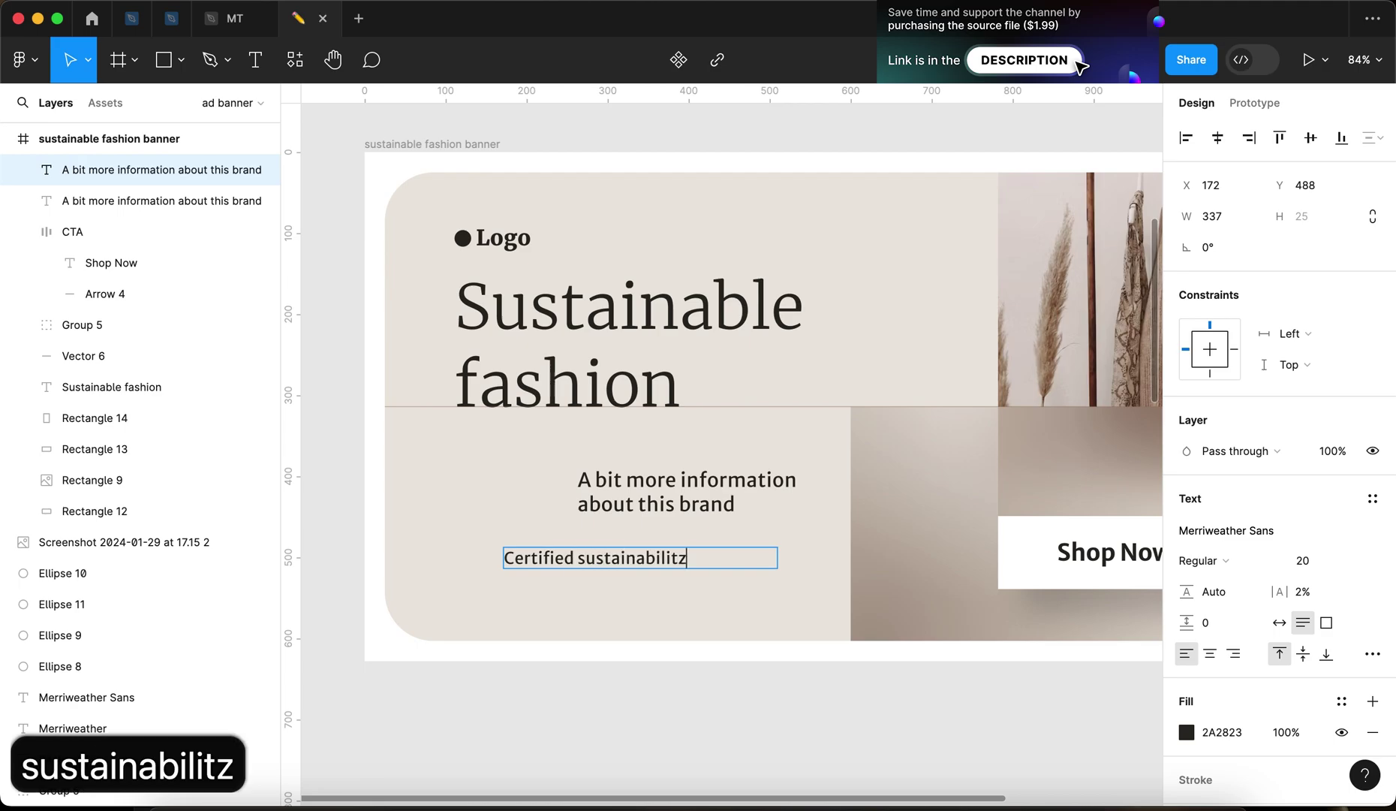
pyautogui.press('BackSpace')
pyautogui.write('y')
pyautogui.press('Escape')
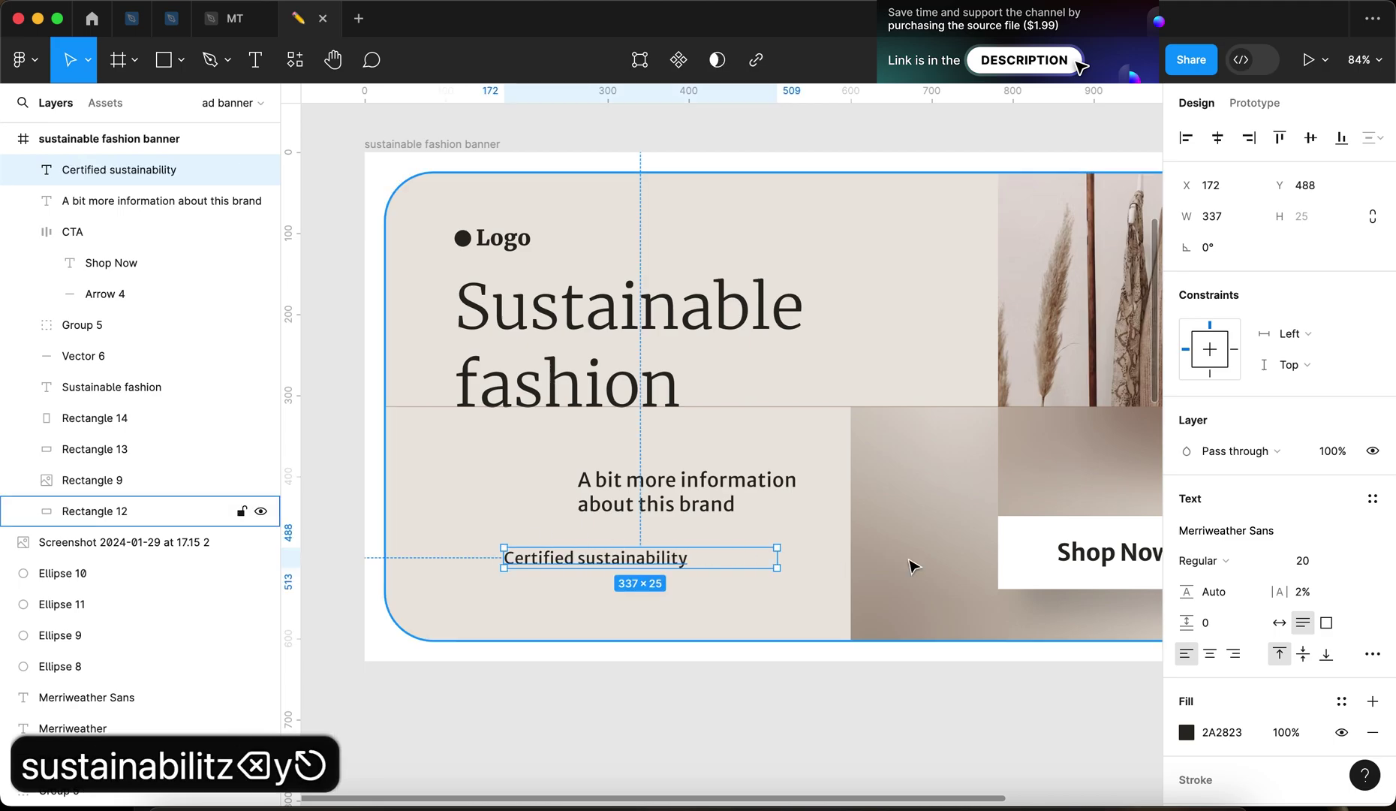
# Set the label to auto width and move it just below the subheadline
pyautogui.click(1278, 622)
pyautogui.click(738, 729)
pyautogui.scroll(5, 580, 559)
pyautogui.moveTo(563, 555)
pyautogui.mouseDown()
pyautogui.moveTo(554, 576)
pyautogui.moveTo(566, 569)
pyautogui.mouseUp()
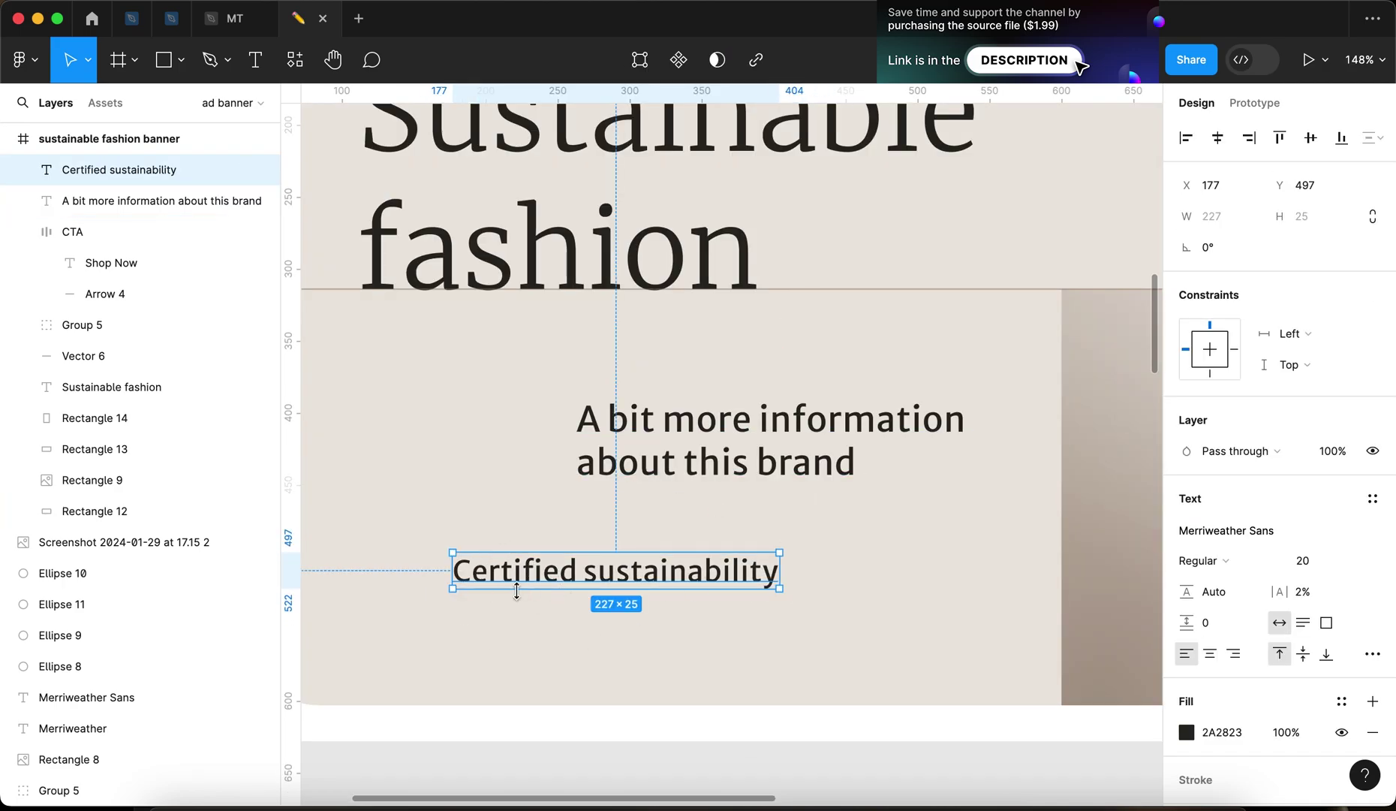
pyautogui.scroll(-3, 516, 587)
pyautogui.click(447, 609)
pyautogui.hscroll(-3, 679, 468)
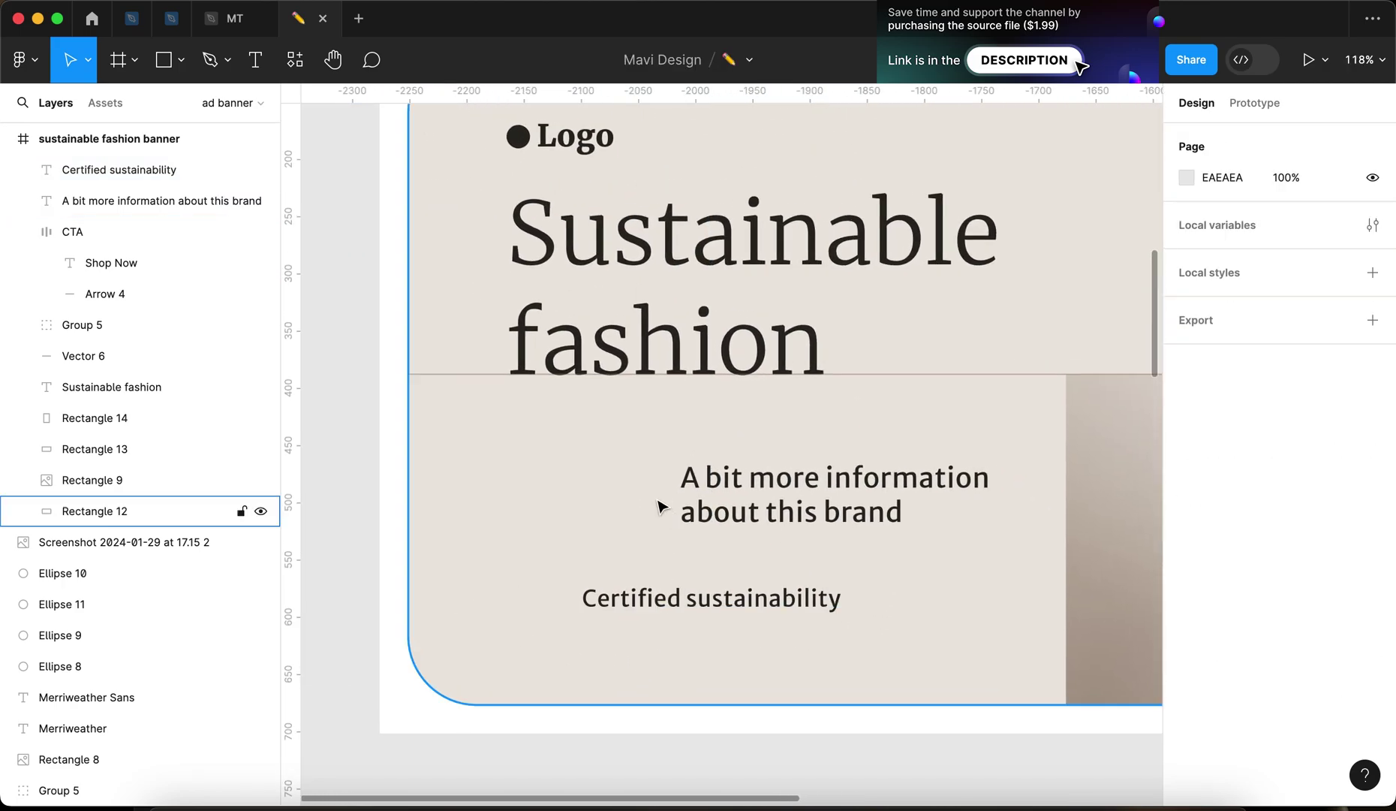
# Nudge the label to X 172 and add a 24×24 circle filled with the brown swatch colour
pyautogui.click(639, 606)
pyautogui.moveTo(639, 607); pyautogui.dragTo(634, 612)
pyautogui.scroll(5, 567, 614)
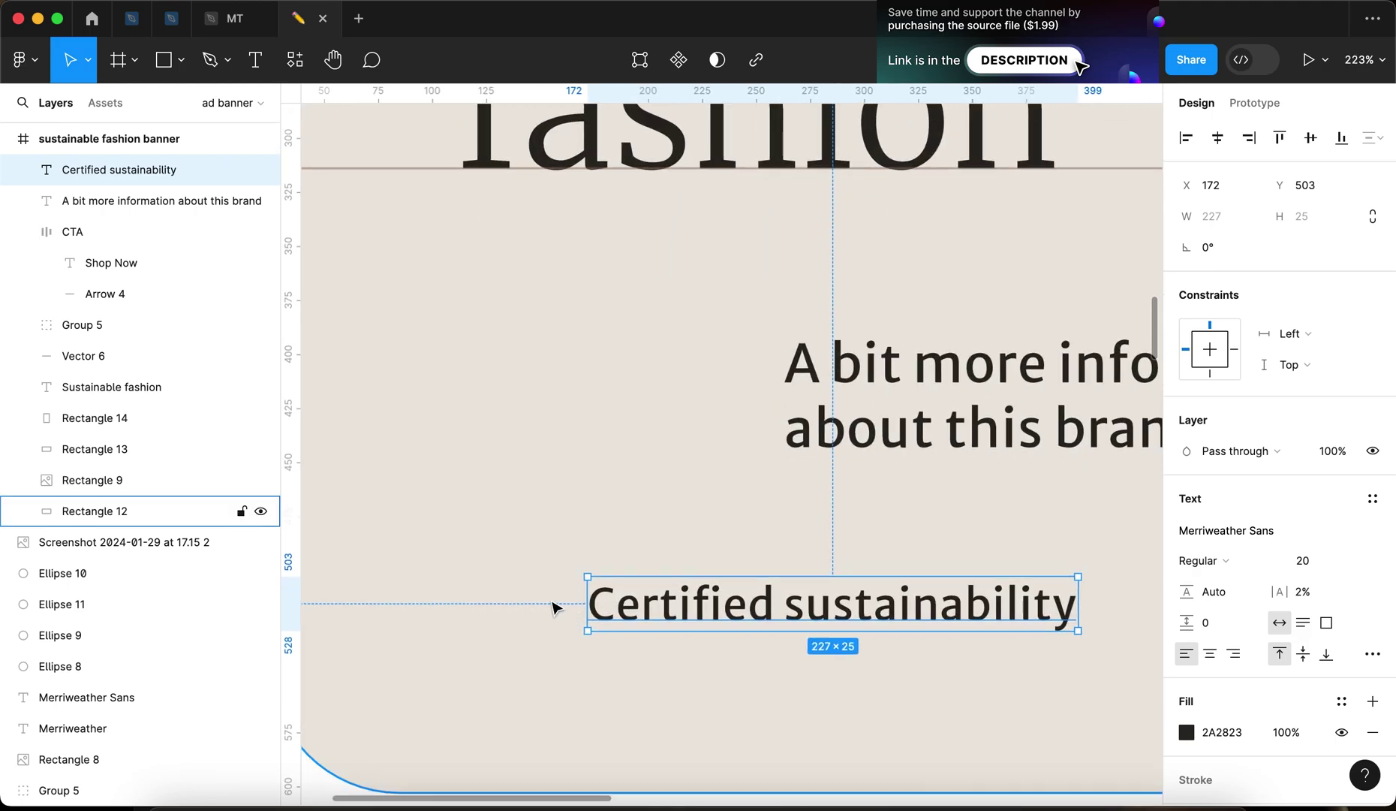
pyautogui.press('o')
pyautogui.click(531, 602)
pyautogui.moveTo(636, 580); pyautogui.dragTo(550, 592)
pyautogui.scroll(-5, 600, 503)
pyautogui.scroll(10, 630, 466)
pyautogui.press('i')
pyautogui.click(721, 248)
pyautogui.scroll(-5, 538, 412)
pyautogui.click(552, 642)
# Draw a three-point check mark path over the brown circle
pyautogui.click(548, 608)
pyautogui.scroll(8, 555, 583)
pyautogui.press('p')
pyautogui.click(502, 565)
pyautogui.click(527, 590)
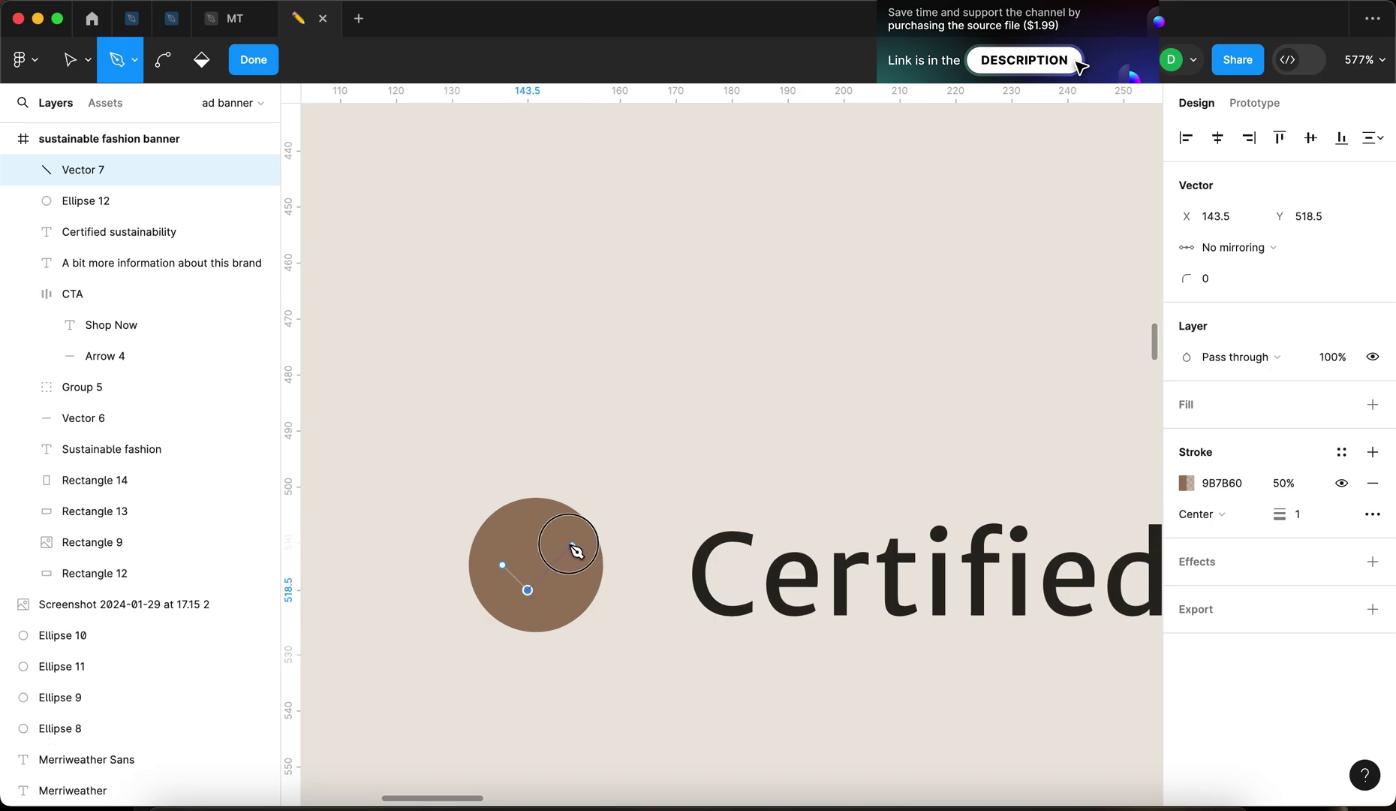
pyautogui.click(573, 545)
pyautogui.press('Return')
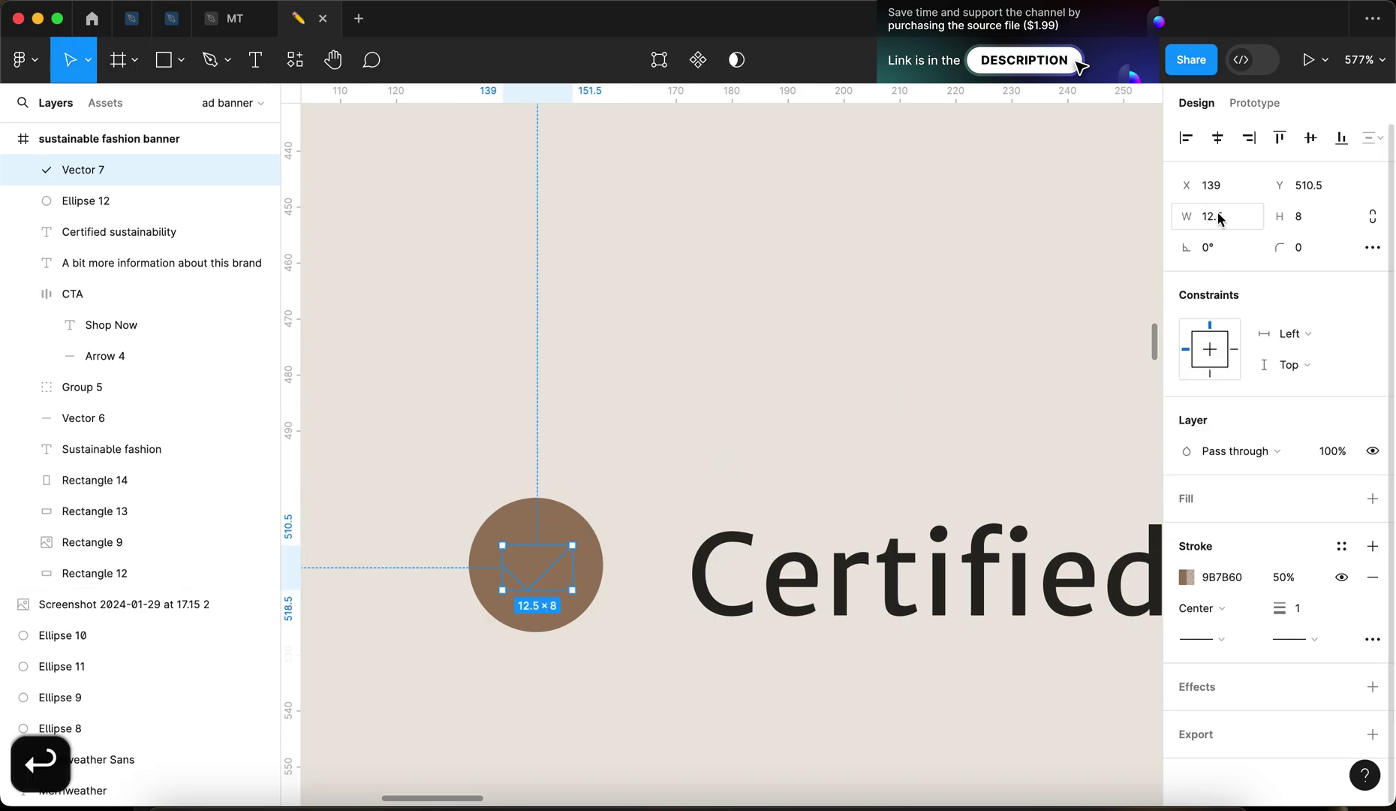
# Give the check mark a white, 100% opaque stroke of weight 3
pyautogui.click(1224, 576)
pyautogui.write('f')
pyautogui.press('Return')
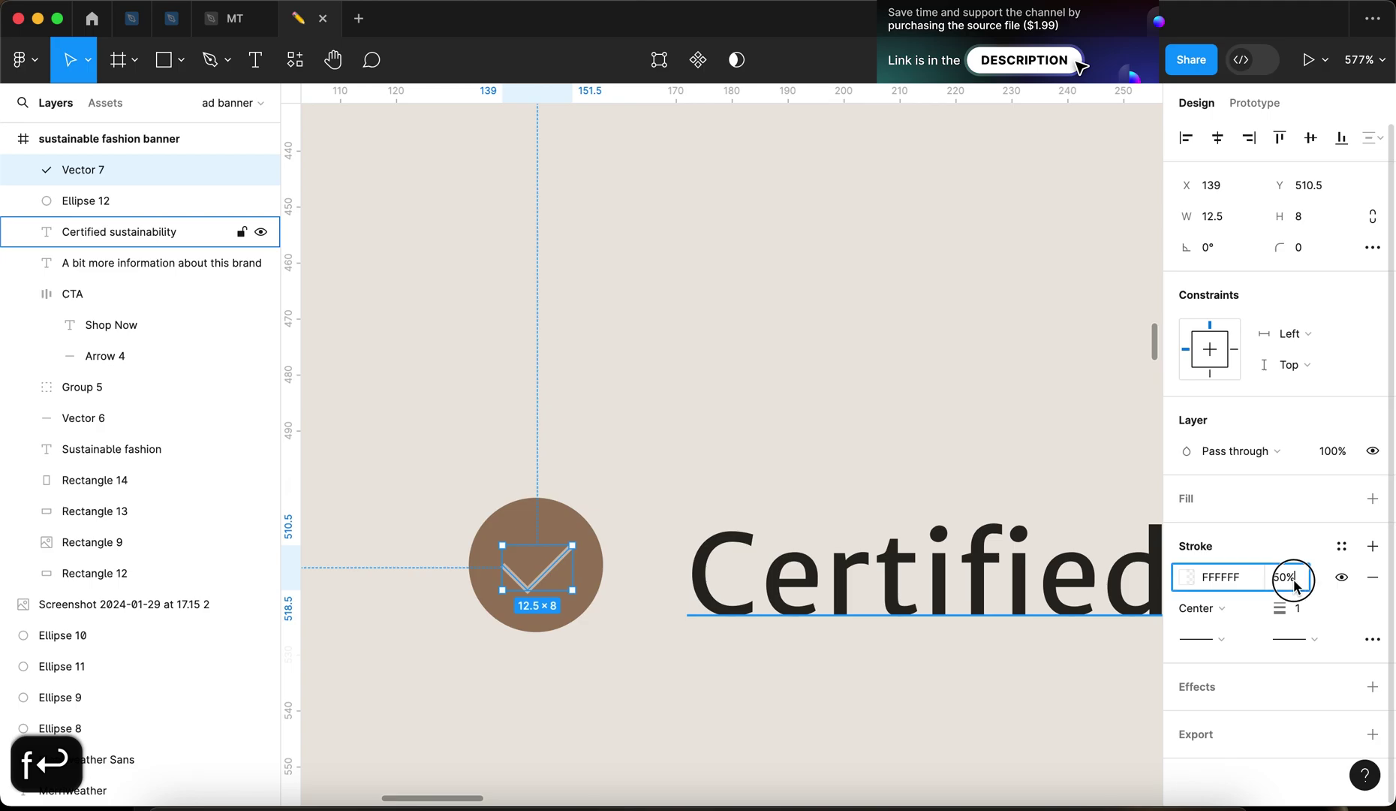
pyautogui.write('100')
pyautogui.press('Return')
pyautogui.click(1294, 608)
pyautogui.press('Up')
pyautogui.press('Up')
pyautogui.press('Return')
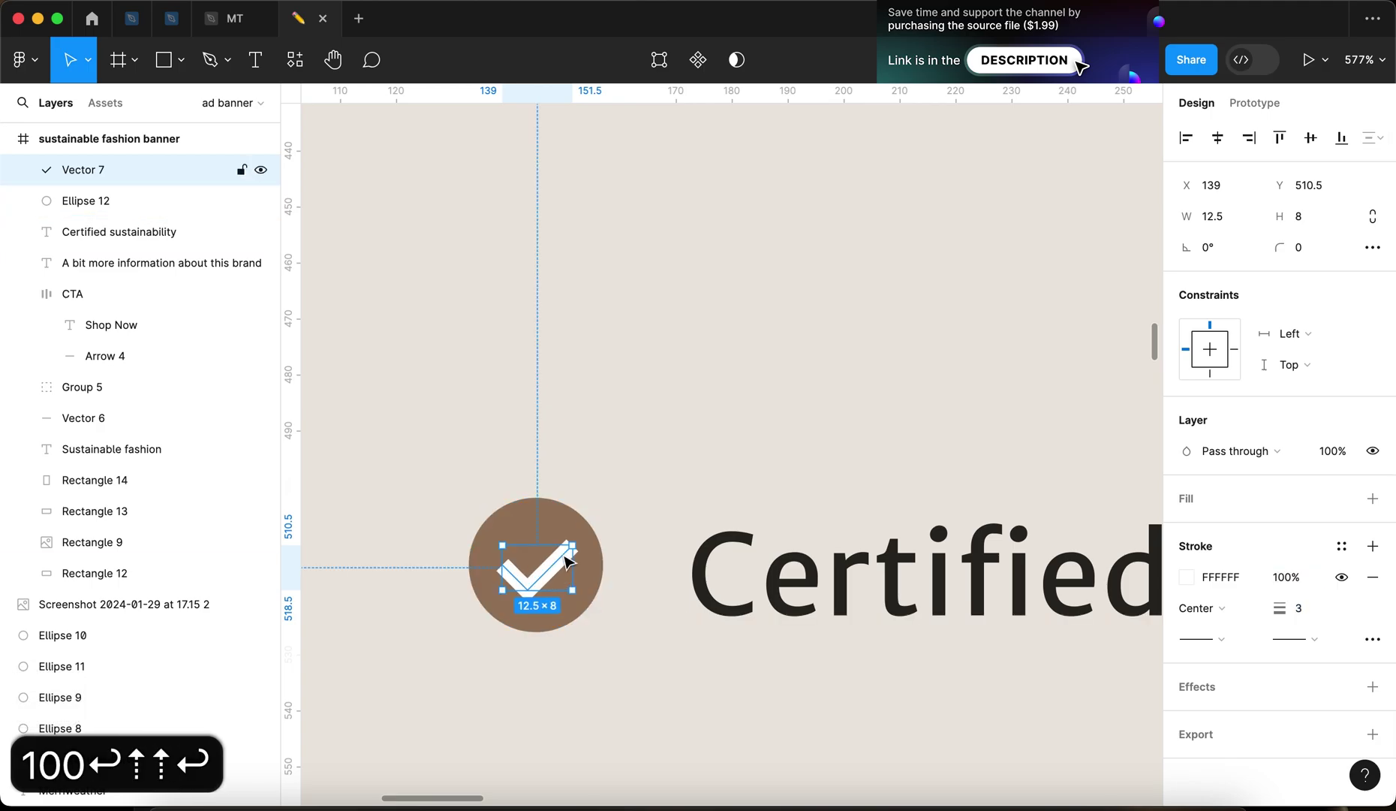
# Shrink the check mark to 8×5 and thin its stroke to 2
pyautogui.moveTo(571, 542); pyautogui.dragTo(566, 554)
pyautogui.keyDown('shift'); pyautogui.click(548, 524); pyautogui.keyUp('shift')
pyautogui.scroll(-5, 549, 524)
pyautogui.scroll(5, 817, 432)
pyautogui.press('super+Left')
pyautogui.press('super+Up')
pyautogui.press('super+Up')
pyautogui.click(1297, 608)
pyautogui.press('Down')
# Centre the check mark in the circle and group both into a badge
pyautogui.keyDown('shift'); pyautogui.click(805, 428); pyautogui.keyUp('shift')
pyautogui.hotkey('alt', 'h')
pyautogui.hotkey('alt', 'v')
pyautogui.keyDown('shift'); pyautogui.click(804, 428); pyautogui.keyUp('shift')
pyautogui.scroll(5, 805, 428)
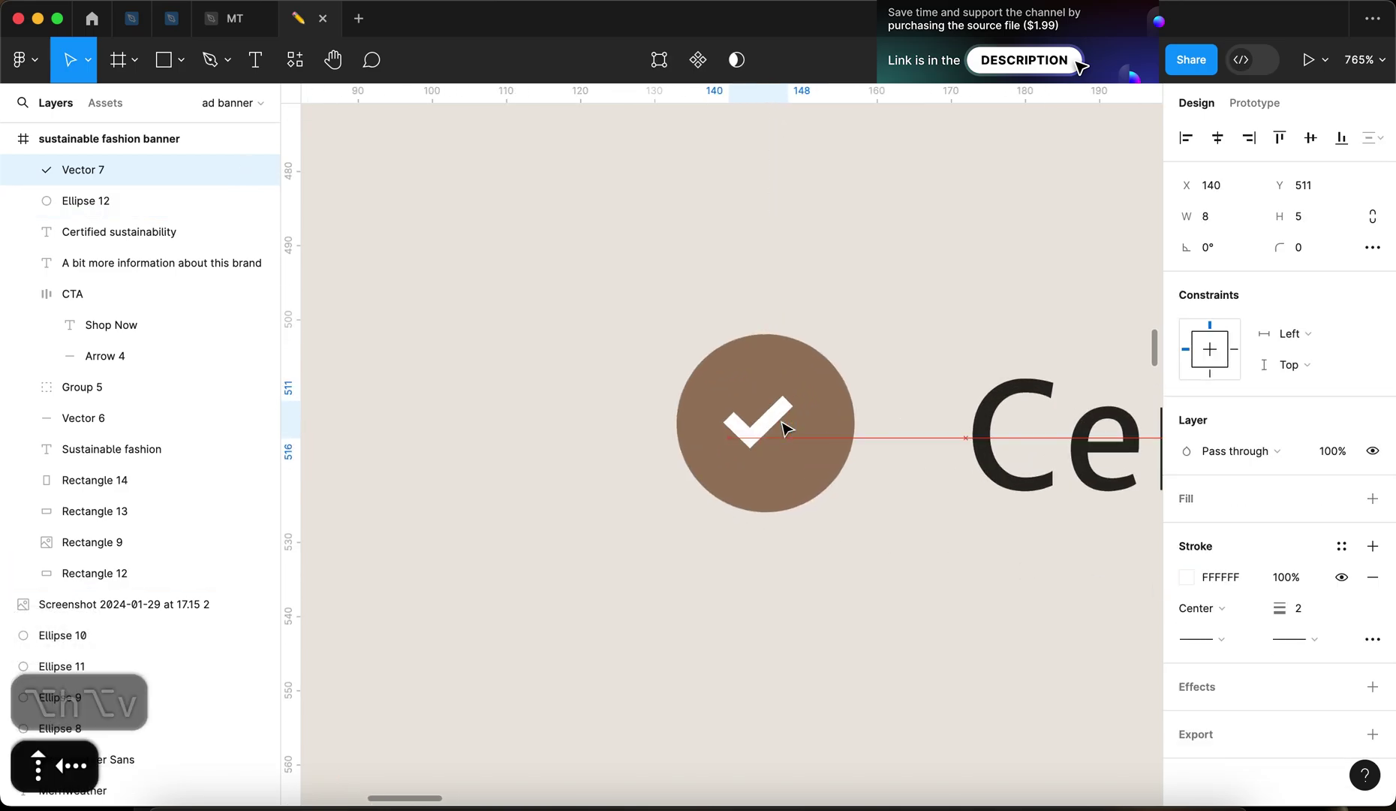
pyautogui.keyDown('shift'); pyautogui.click(813, 443); pyautogui.keyUp('shift')
pyautogui.press('super+g')
pyautogui.scroll(-5, 826, 456)
# Wrap the badge and label in a vertically centred auto layout row with a reduced gap
pyautogui.keyDown('shift'); pyautogui.click(823, 482); pyautogui.keyUp('shift')
pyautogui.hotkey('shift', 'a')
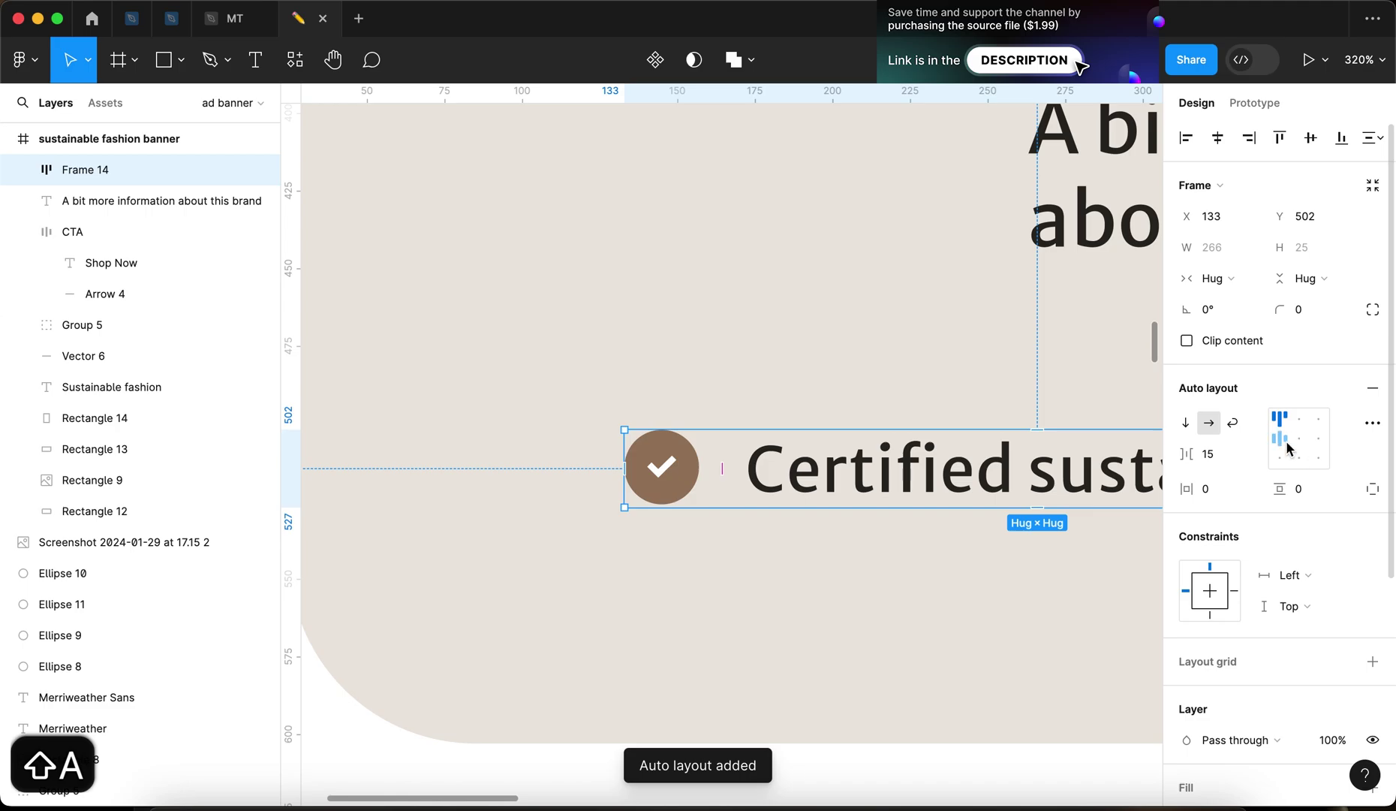
pyautogui.click(1280, 438)
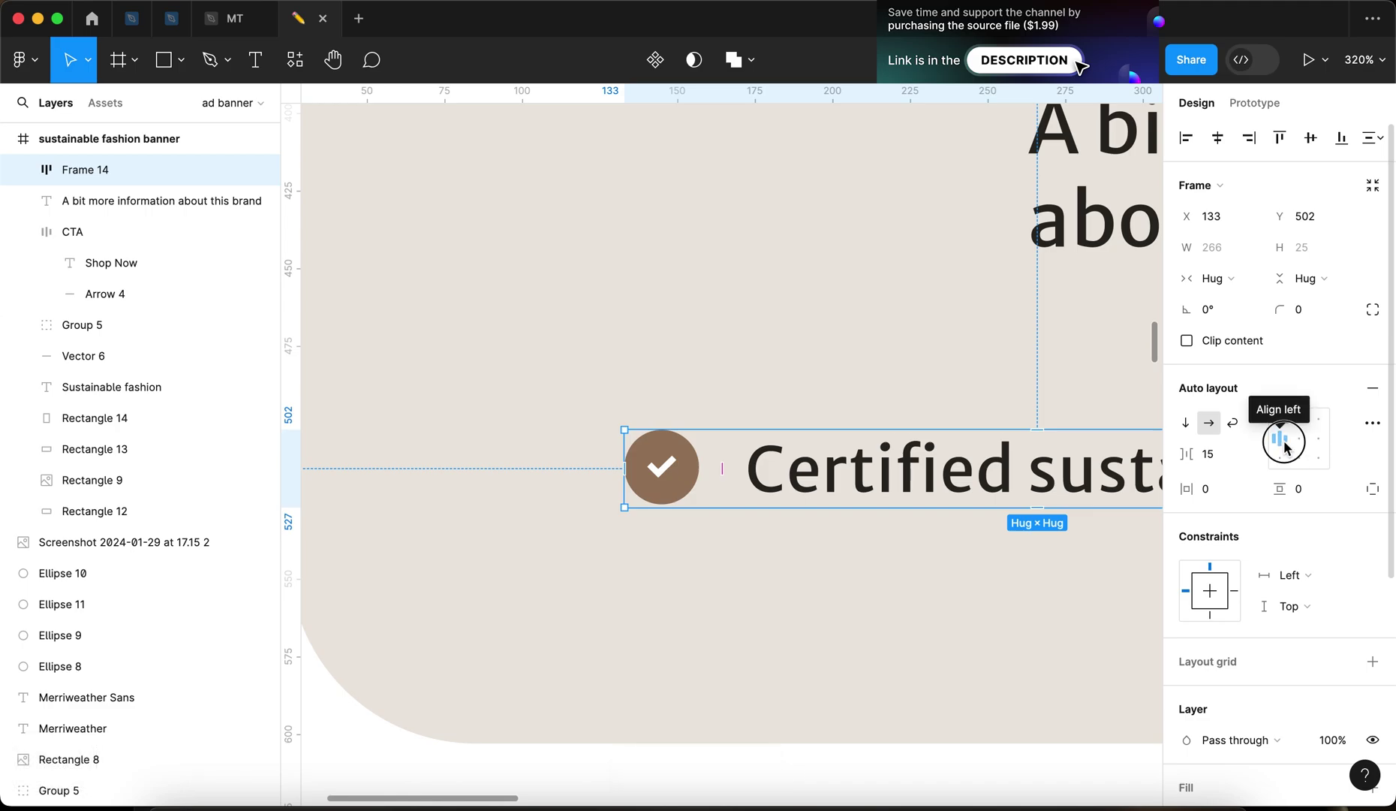
pyautogui.click(1219, 451)
pyautogui.press('Down')
pyautogui.press('Down')
pyautogui.press('Down')
pyautogui.press('Down')
pyautogui.press('Down')
pyautogui.press('Up')
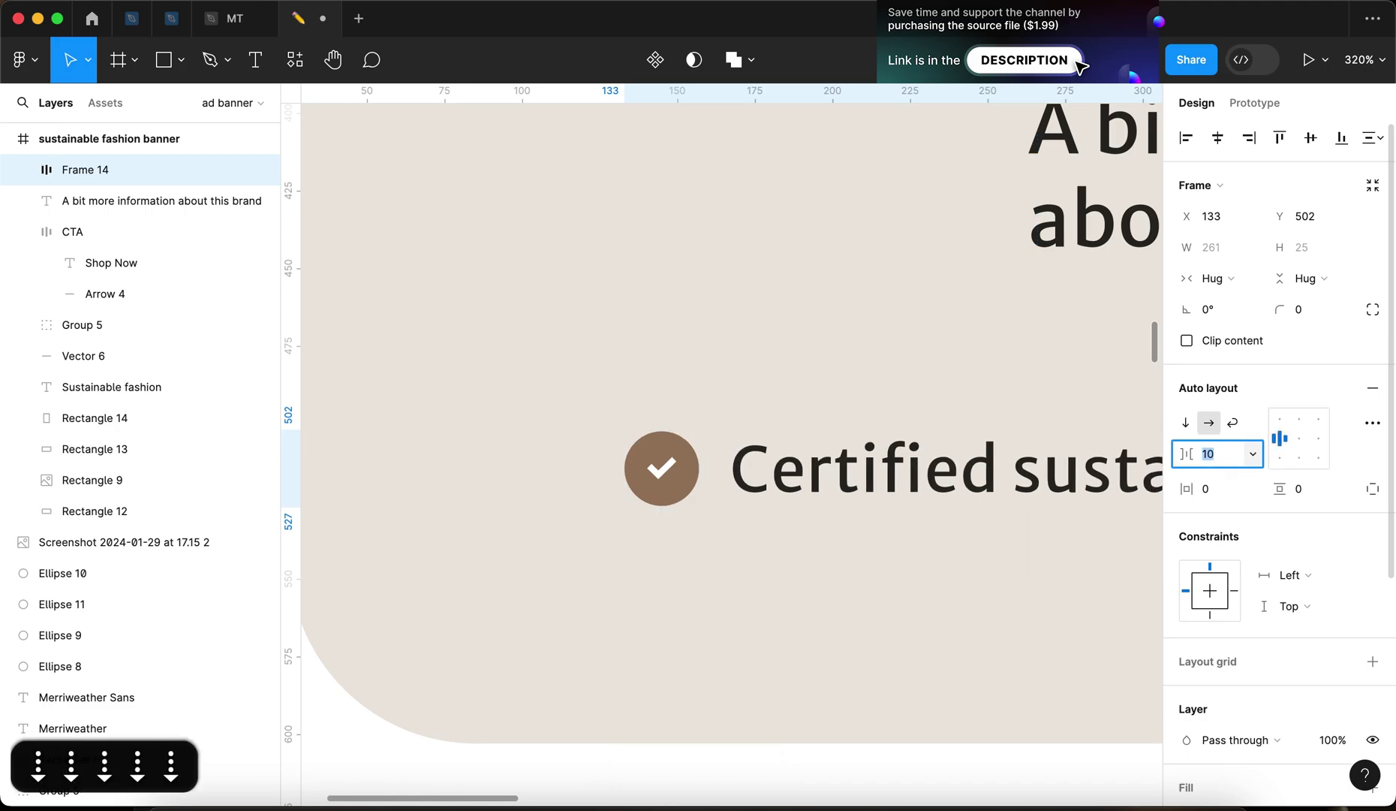
pyautogui.click(997, 620)
pyautogui.scroll(-5, 998, 621)
# Change the label to 'Fairtrade' and place a copy of the row to its right
pyautogui.click(598, 521)
pyautogui.doubleClick(595, 520)
pyautogui.doubleClick(593, 519)
pyautogui.write('Carbo')
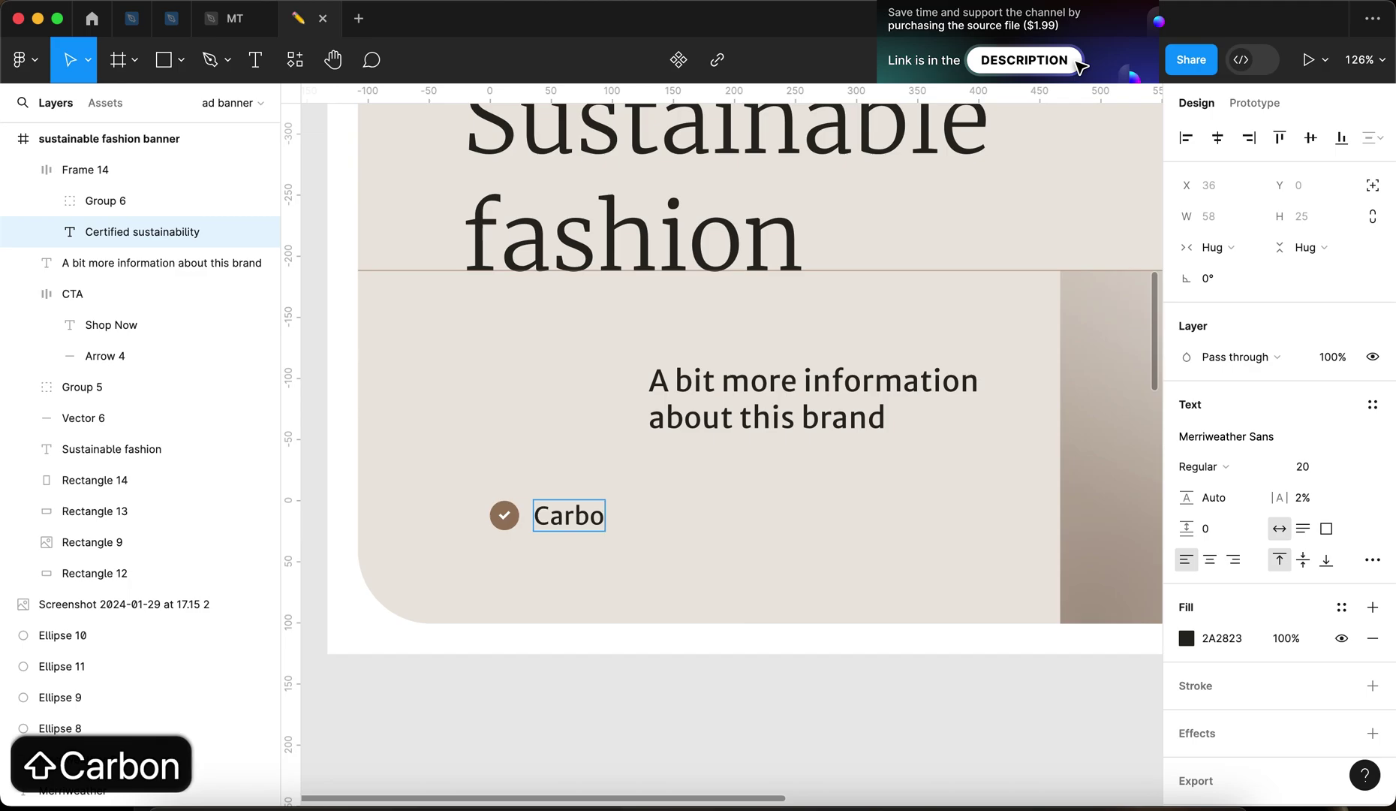
pyautogui.write('n neutral')
pyautogui.tripleClick(664, 524)
pyautogui.write('Fairtra')
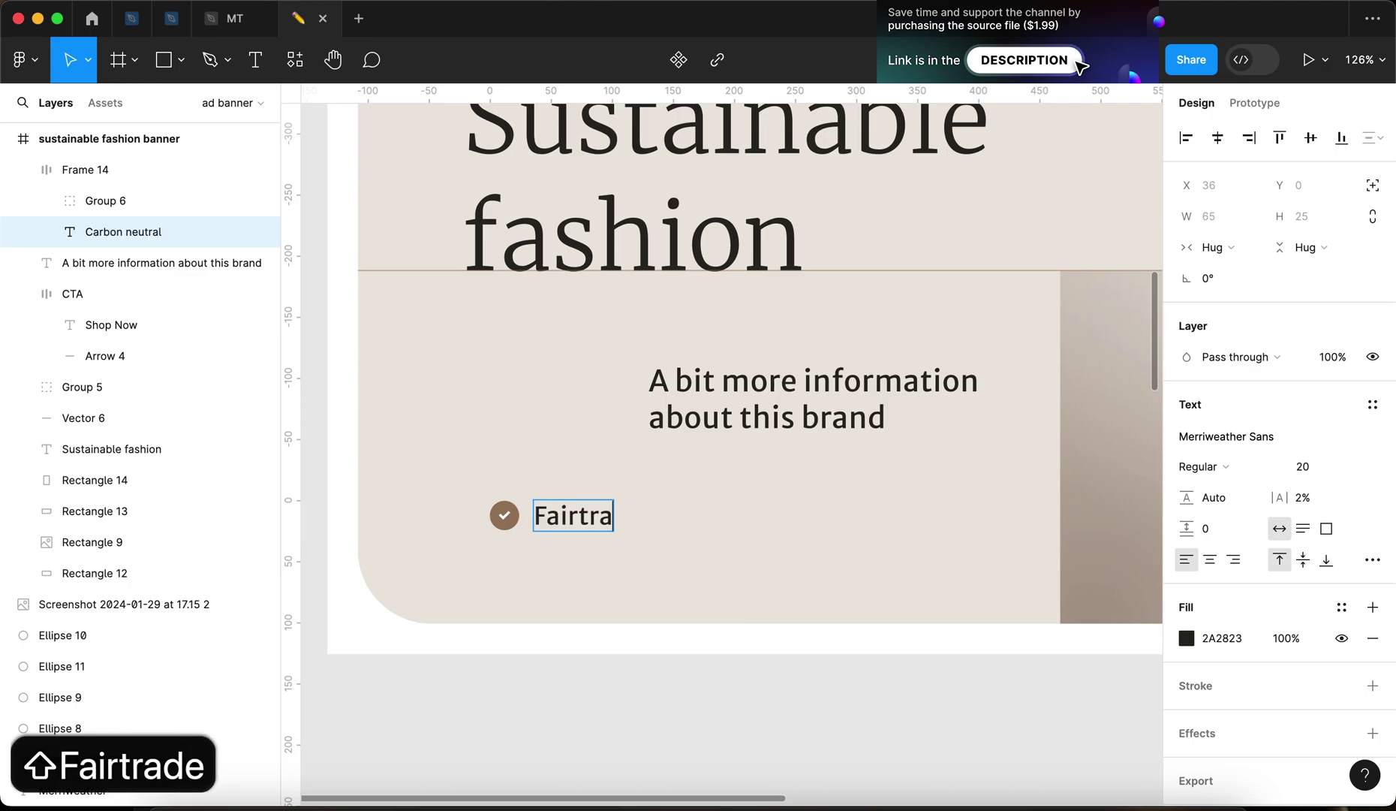
pyautogui.write('de')
pyautogui.press('Escape')
pyautogui.press('Escape')
pyautogui.click(563, 515)
pyautogui.moveTo(556, 515); pyautogui.dragTo(725, 520)
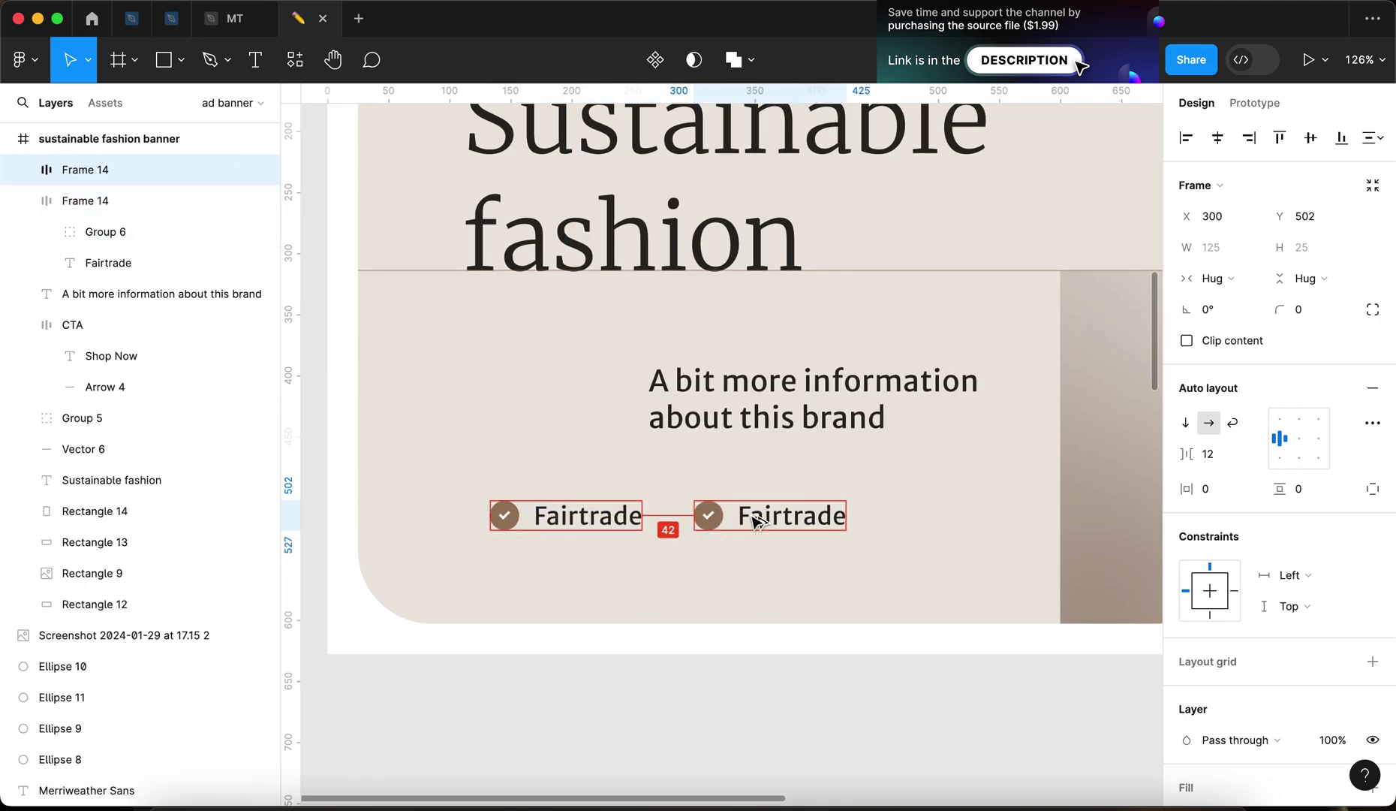
# Delete the duplicate Fairtrade badge row
pyautogui.scroll(-3, 754, 517)
pyautogui.click(732, 671)
pyautogui.scroll(3, 753, 546)
pyautogui.click(779, 496)
pyautogui.press('BackSpace')
# Change the remaining badge row's label from Fairtrade to 'Certified sustainability'
pyautogui.click(571, 492)
pyautogui.doubleClick(593, 501)
pyautogui.doubleClick(593, 503)
pyautogui.write('Sus')
pyautogui.press('super+a')
pyautogui.write('Certified sustai')
pyautogui.press('BackSpace')
pyautogui.write('stainabilitz')
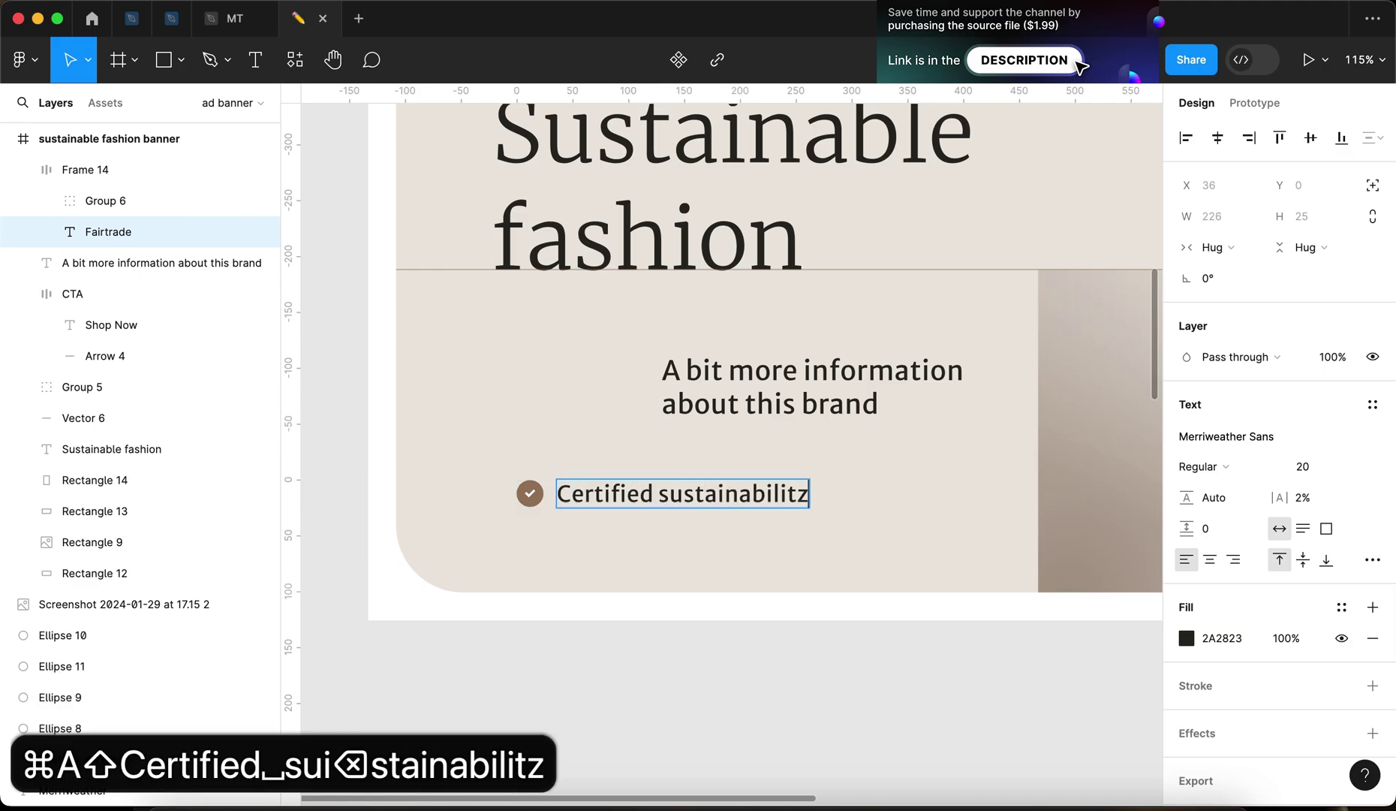
pyautogui.press('BackSpace')
pyautogui.write('y')
pyautogui.press('Escape')
# Left-align the badge row with the Sustainable fashion headline, placing it at X 111
pyautogui.hotkey('shift', 'Return')
pyautogui.keyDown('shift'); pyautogui.click(577, 255); pyautogui.keyUp('shift')
pyautogui.hotkey('alt', 'a')
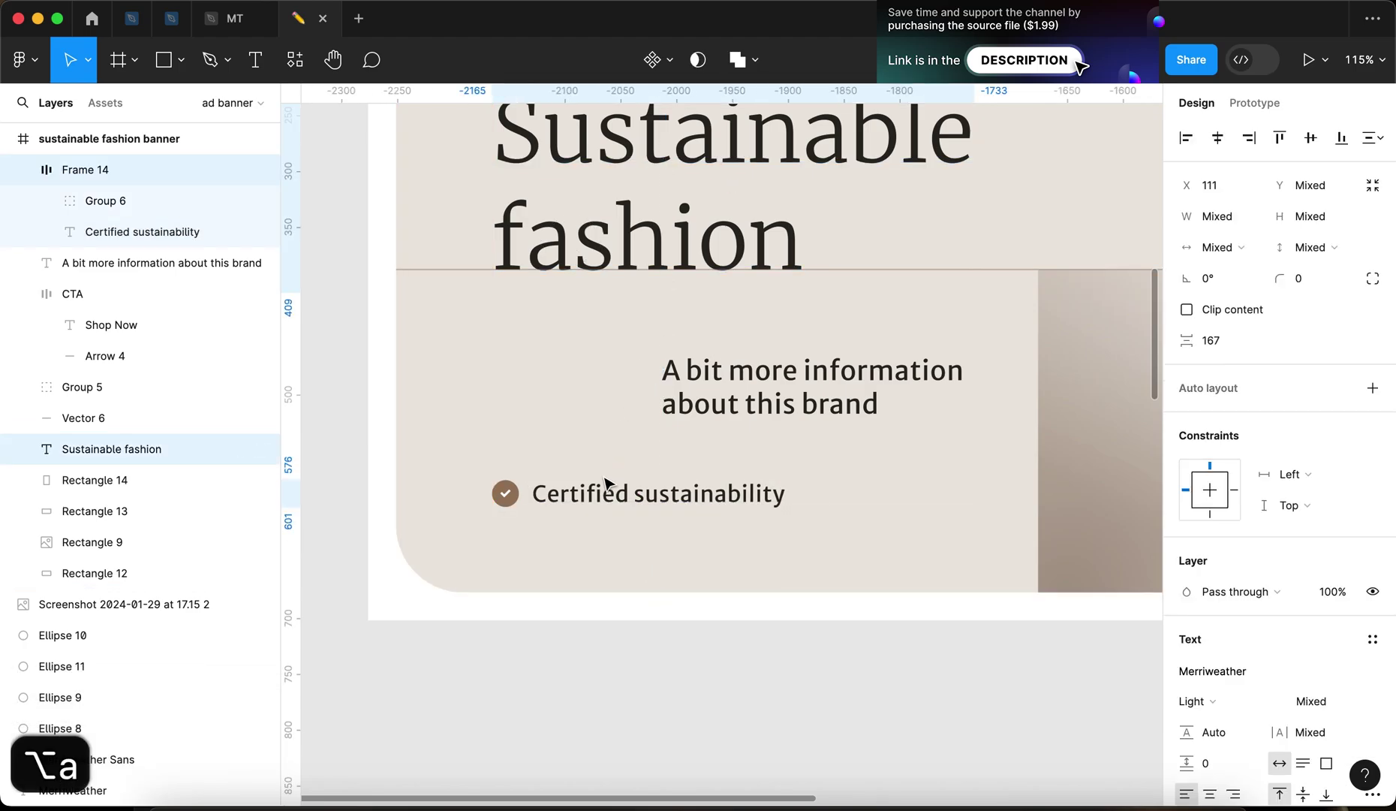
pyautogui.click(605, 482)
# Check the badge row's spacing against the Shop Now button and surrounding elements
pyautogui.scroll(-5, 605, 482)
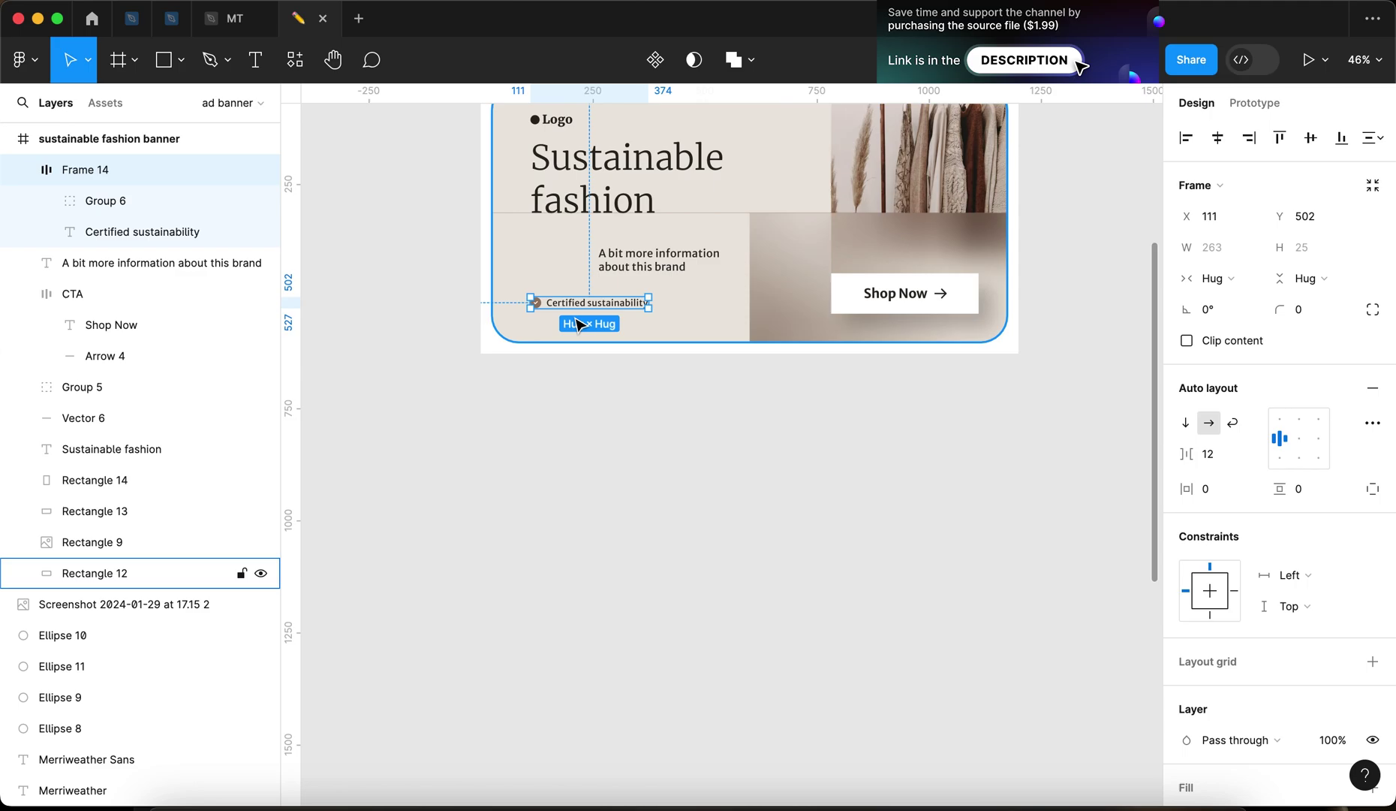
pyautogui.press('alt')
pyautogui.hotkey('shift', '2')
pyautogui.hotkey('shift', '2')
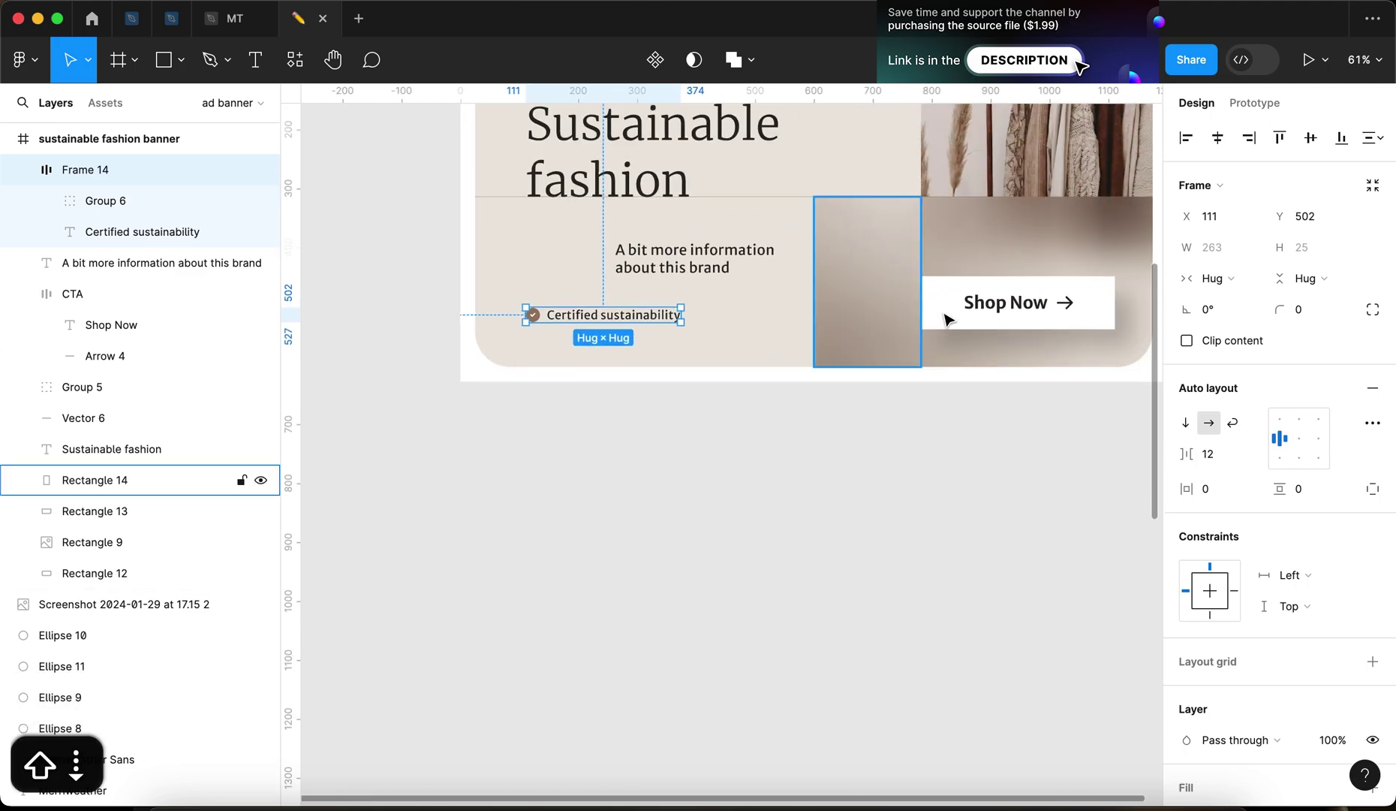
pyautogui.keyDown('shift'); pyautogui.click(947, 319); pyautogui.keyUp('shift')
pyautogui.scroll(5, 879, 350)
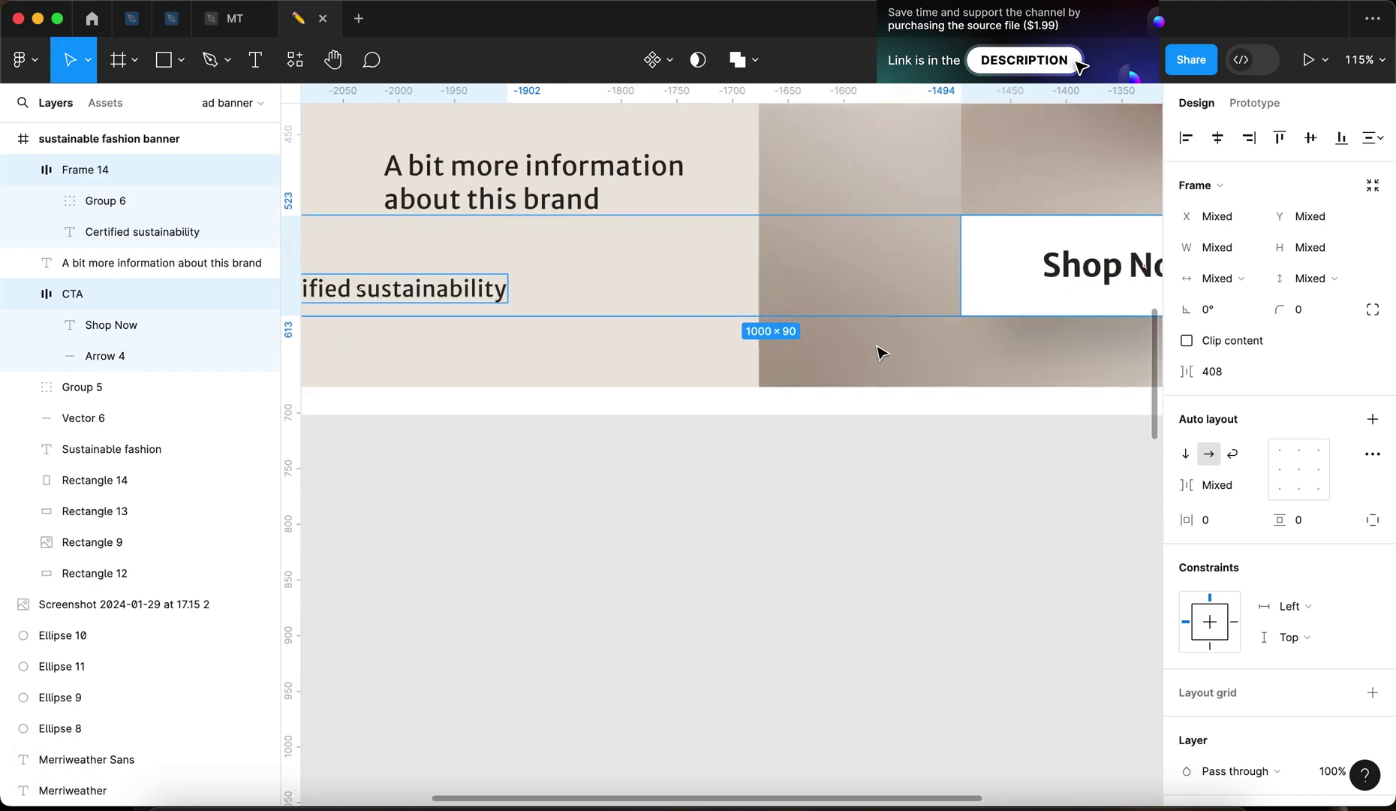
pyautogui.click(798, 535)
pyautogui.scroll(-5, 797, 536)
pyautogui.click(955, 411)
pyautogui.click(894, 555)
pyautogui.scroll(2, 894, 555)
pyautogui.hscroll(2, 894, 555)
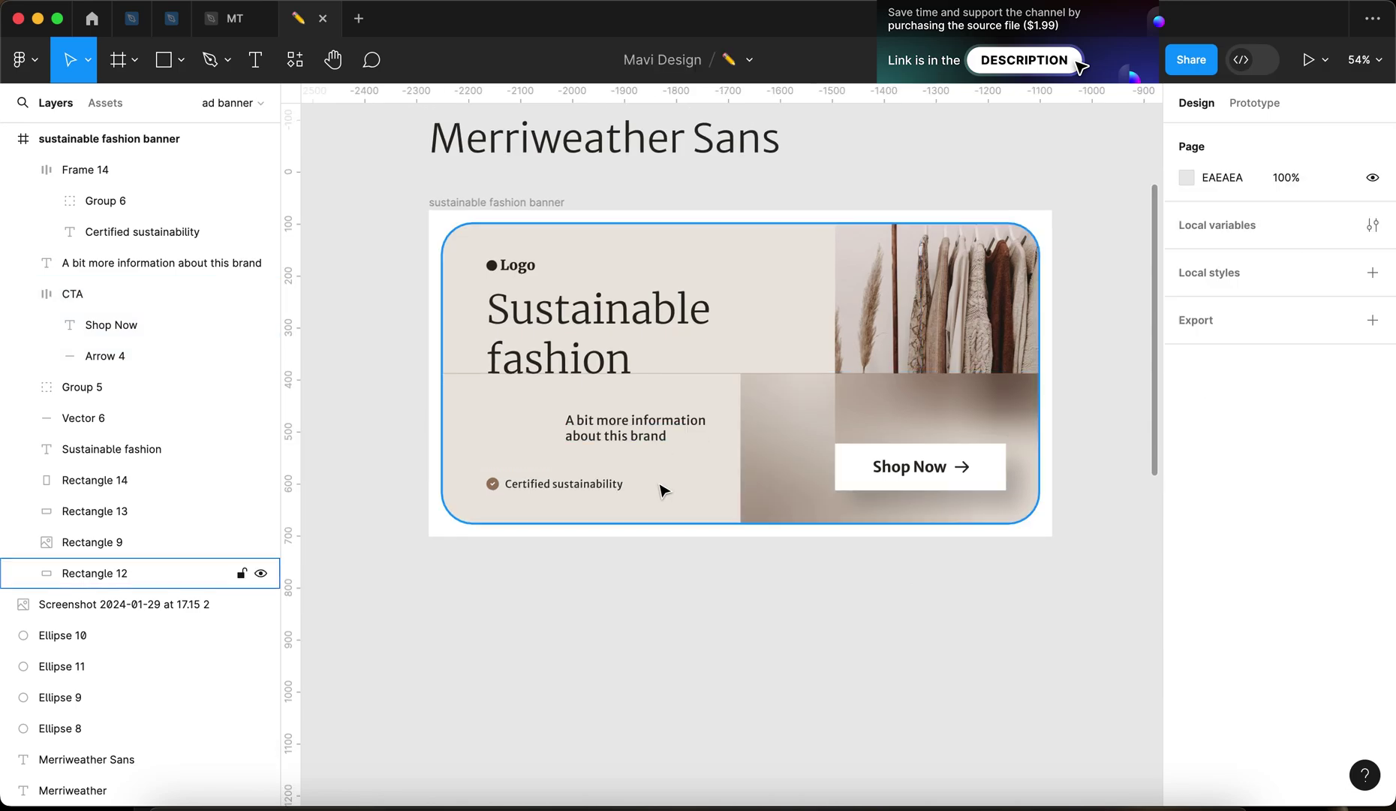
pyautogui.click(565, 492)
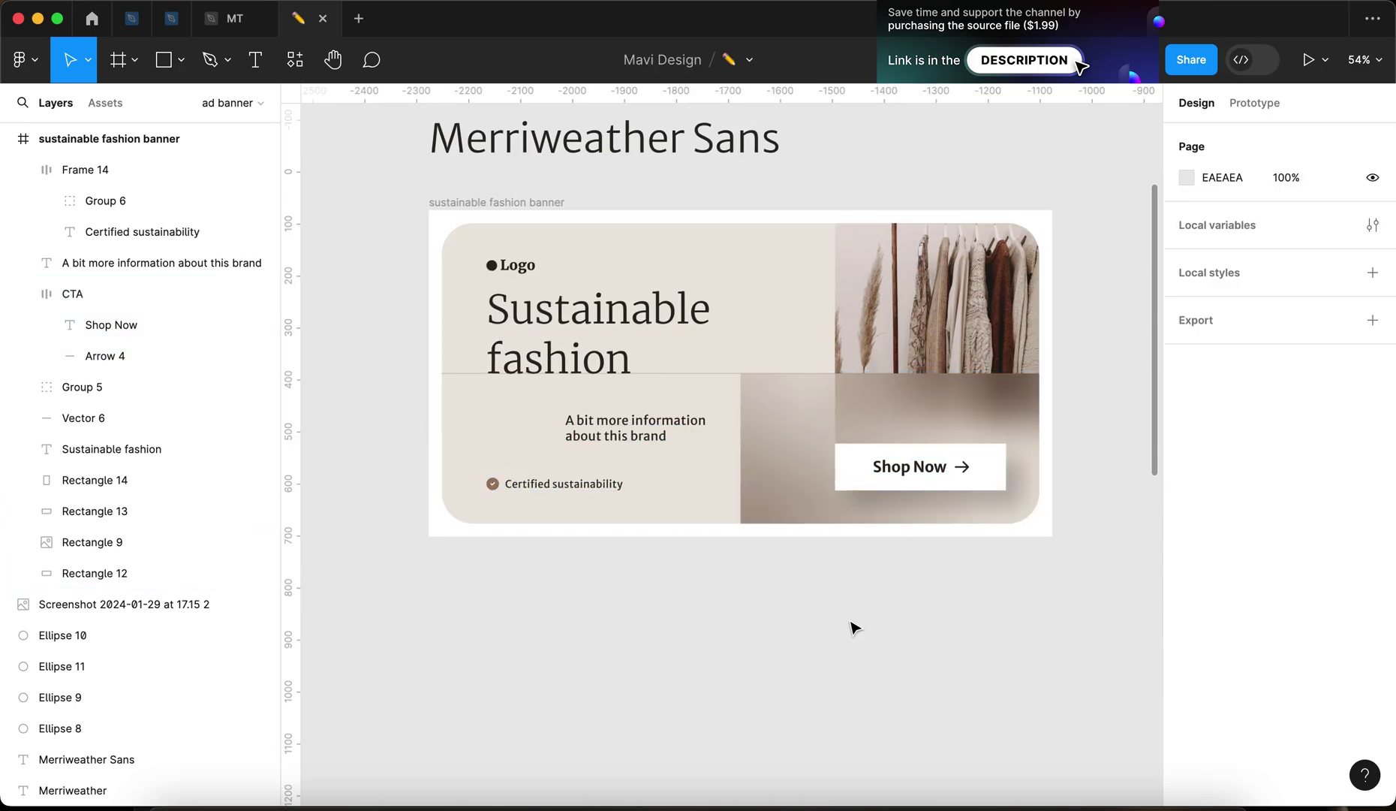
pyautogui.scroll(3, 843, 677)
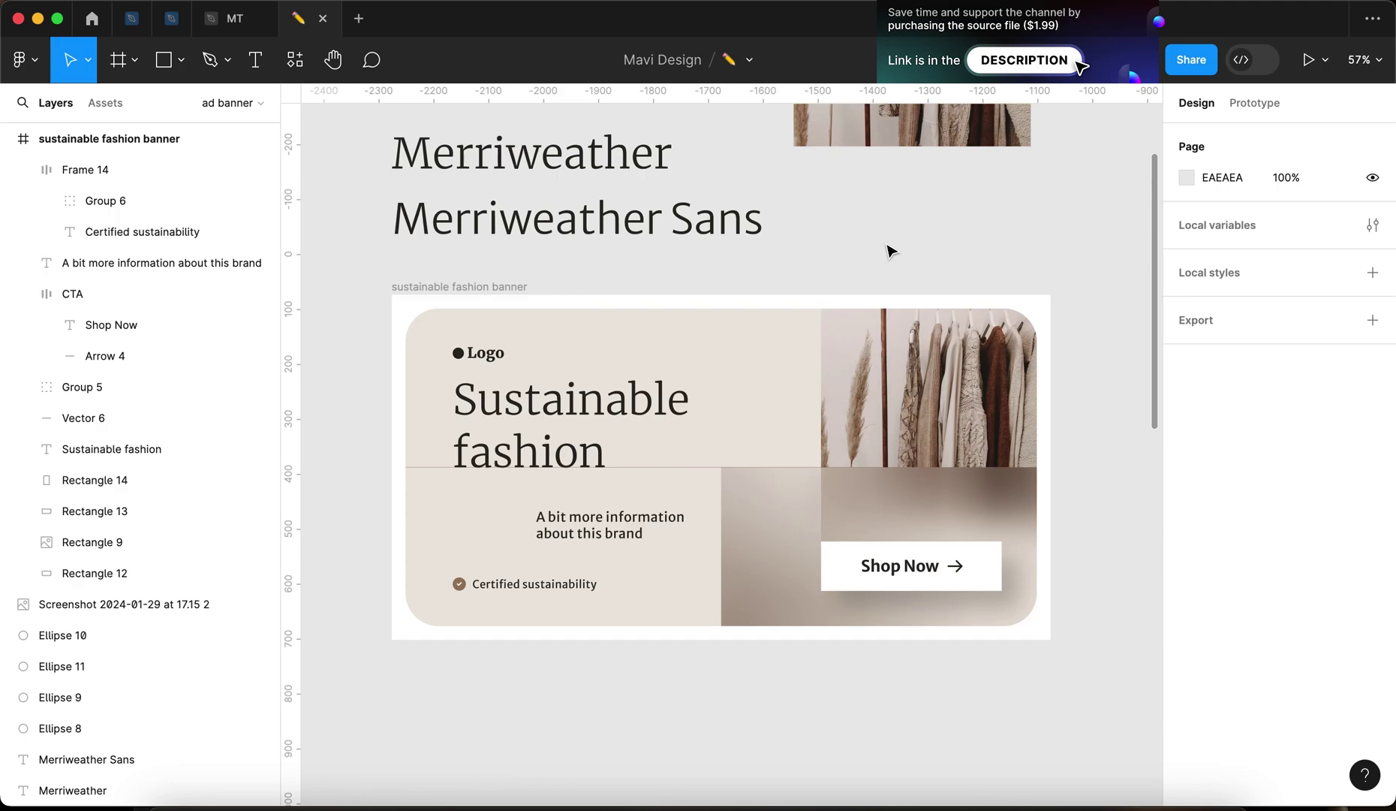
pyautogui.scroll(-1, 890, 249)
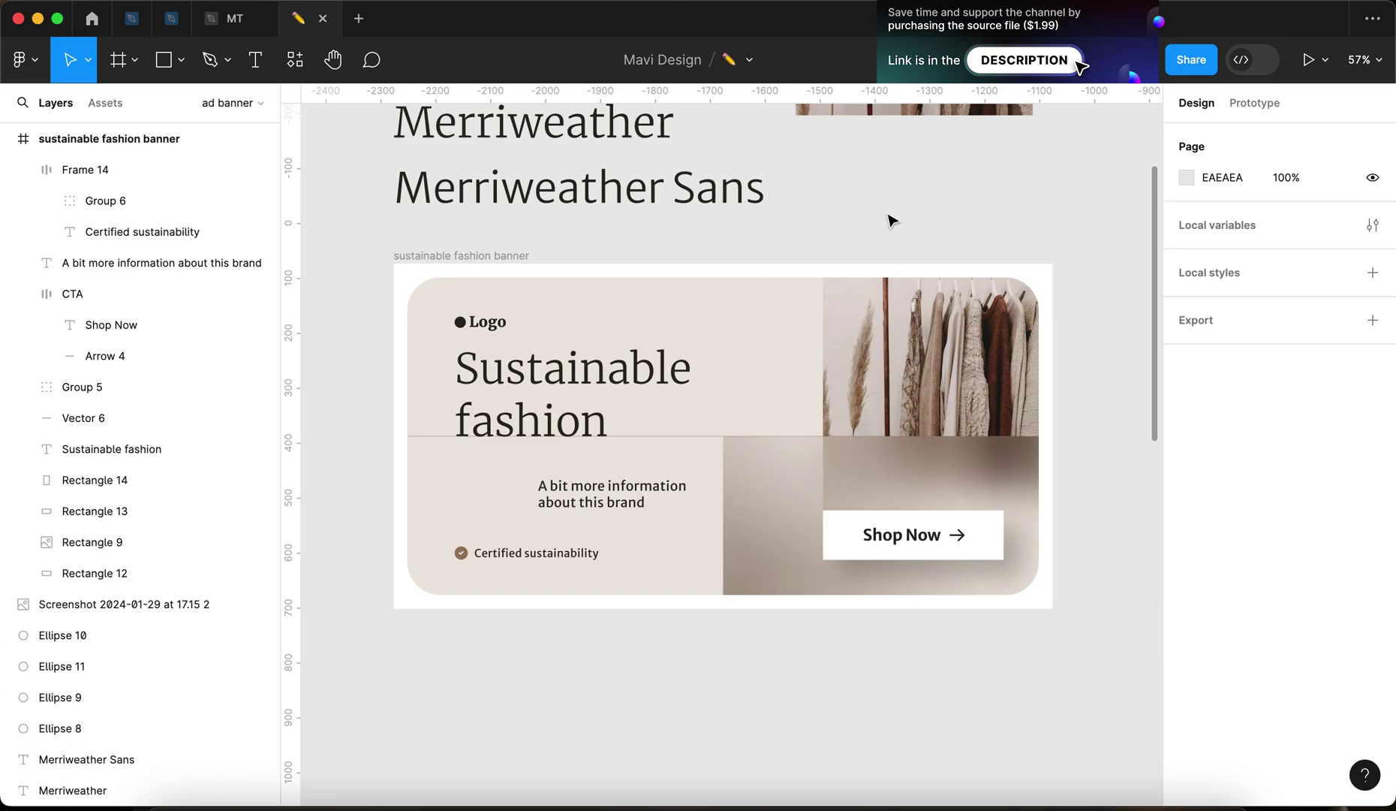
pyautogui.scroll(1, 600, 473)
pyautogui.scroll(2, 601, 473)
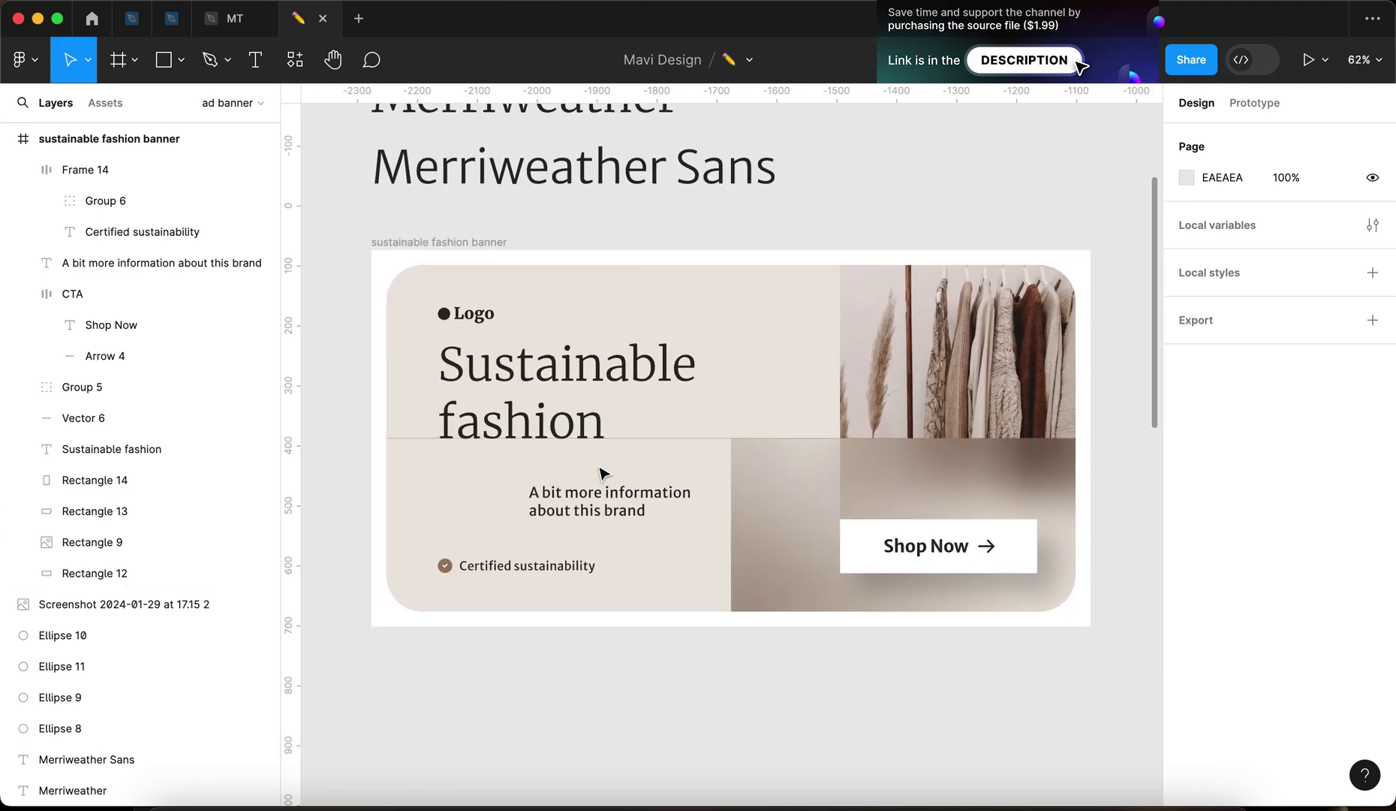